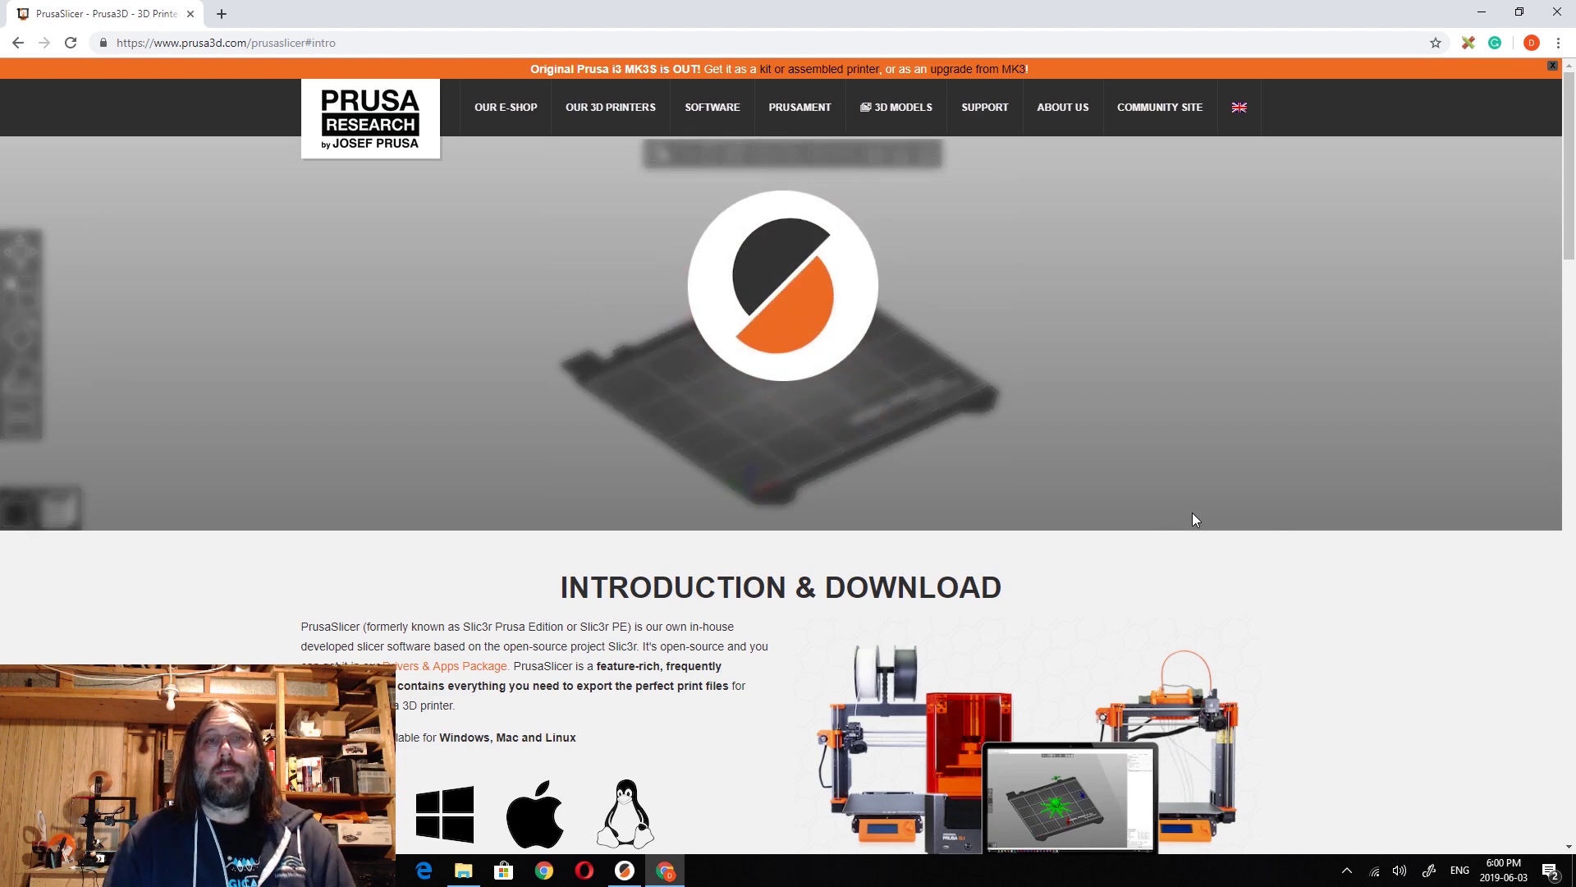
Step: Download the PrusaSlicer 2.0.0 installer from the 'Get PrusaSlicer now!' section
scroll(1182, 516, "down", 7)
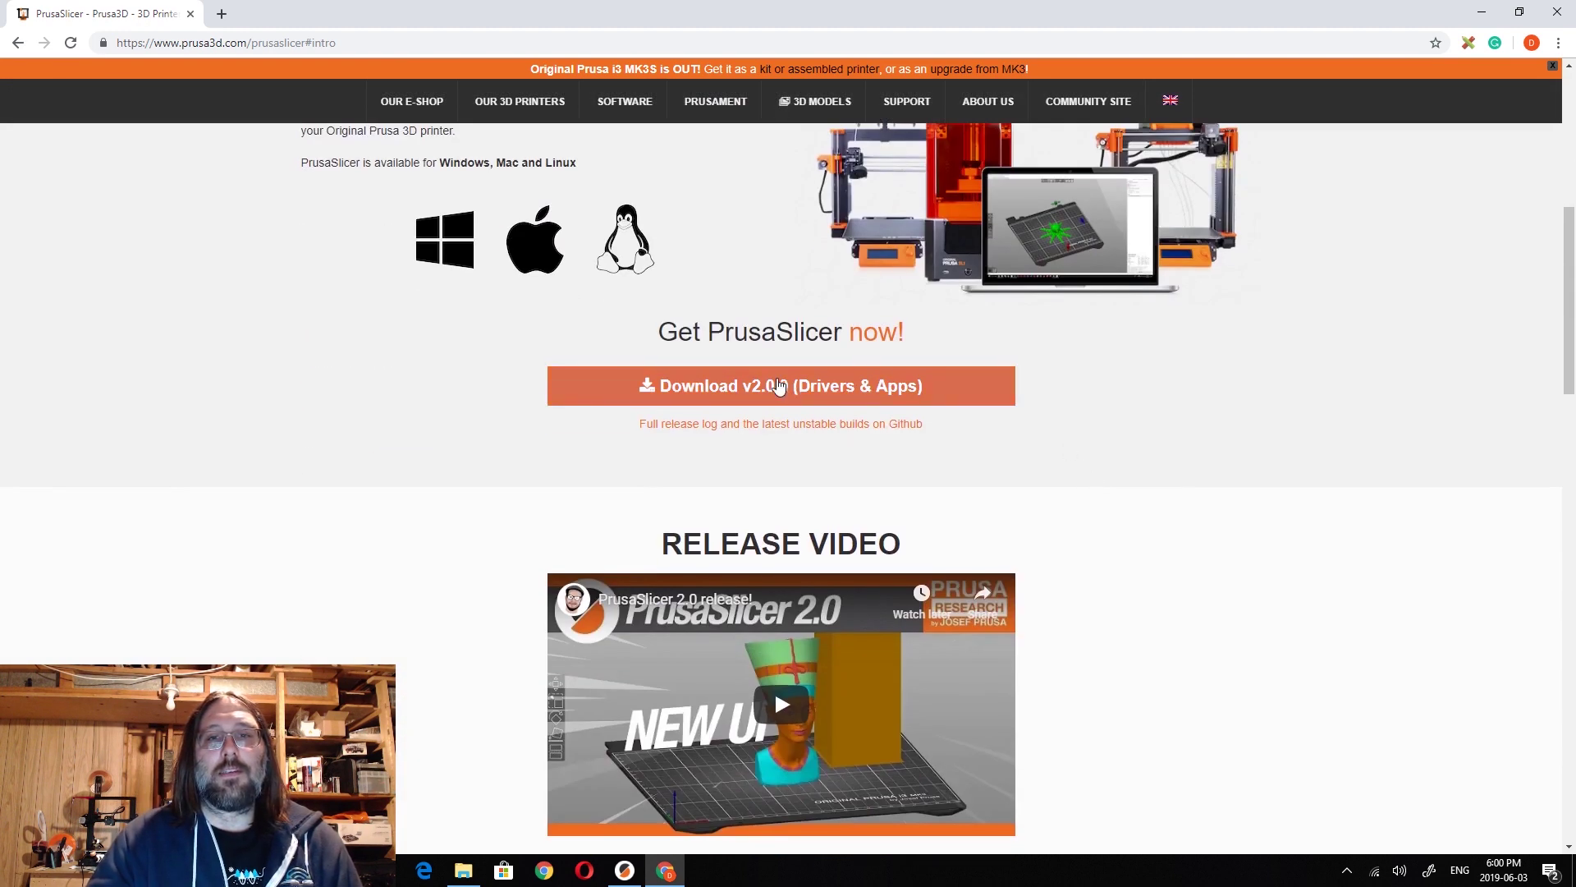
left_click(804, 394)
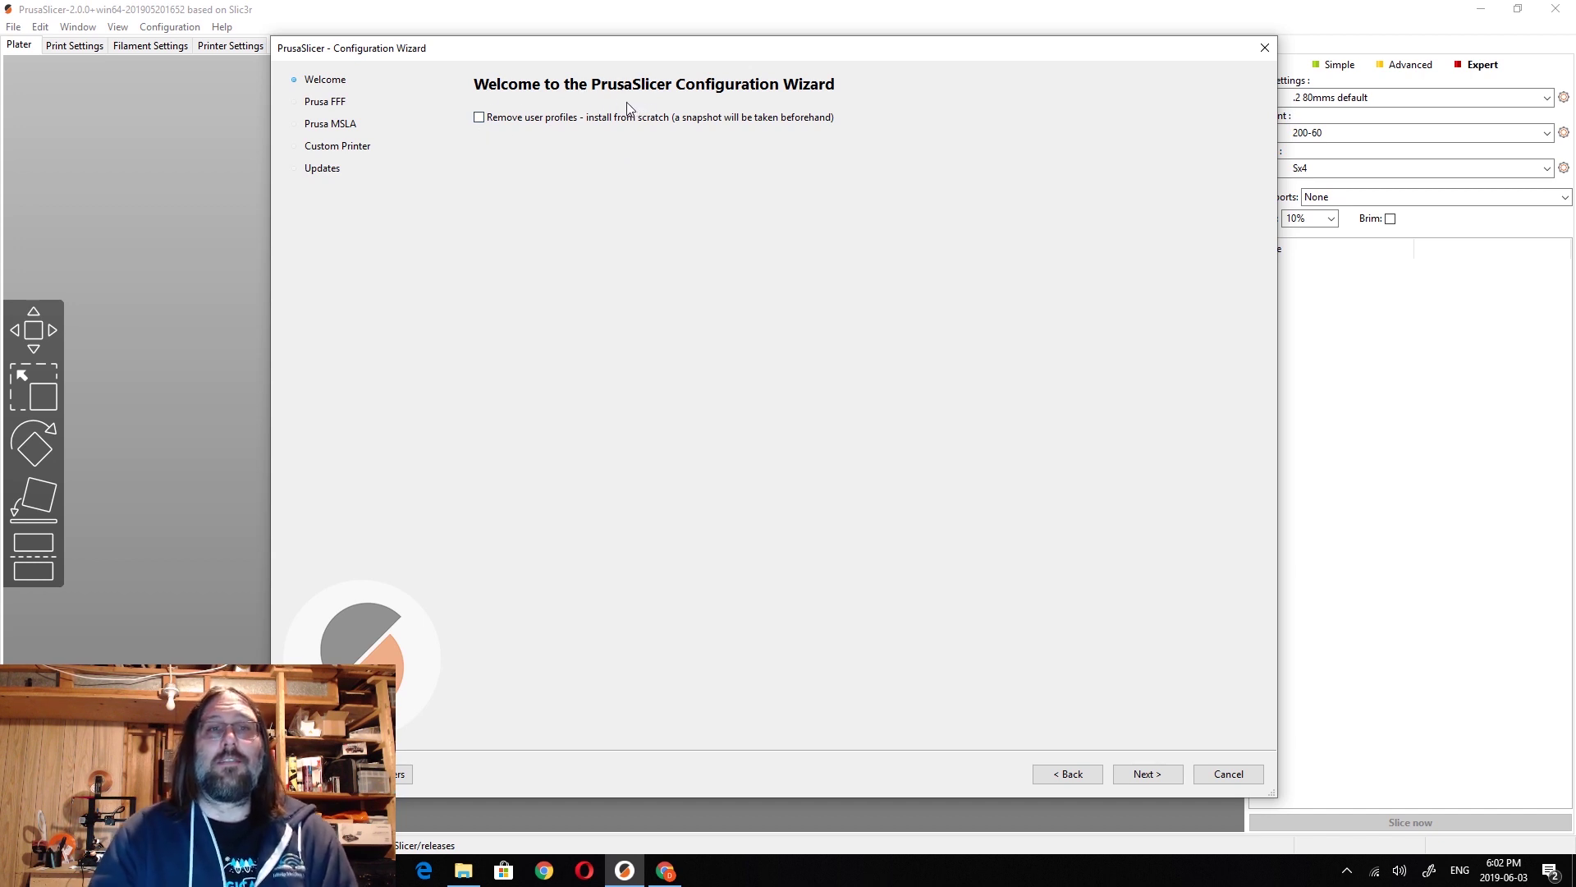
Step: Pass the Prusa FFF printers page with no printer ticked, reaching the MSLA printers page
left_click(1141, 772)
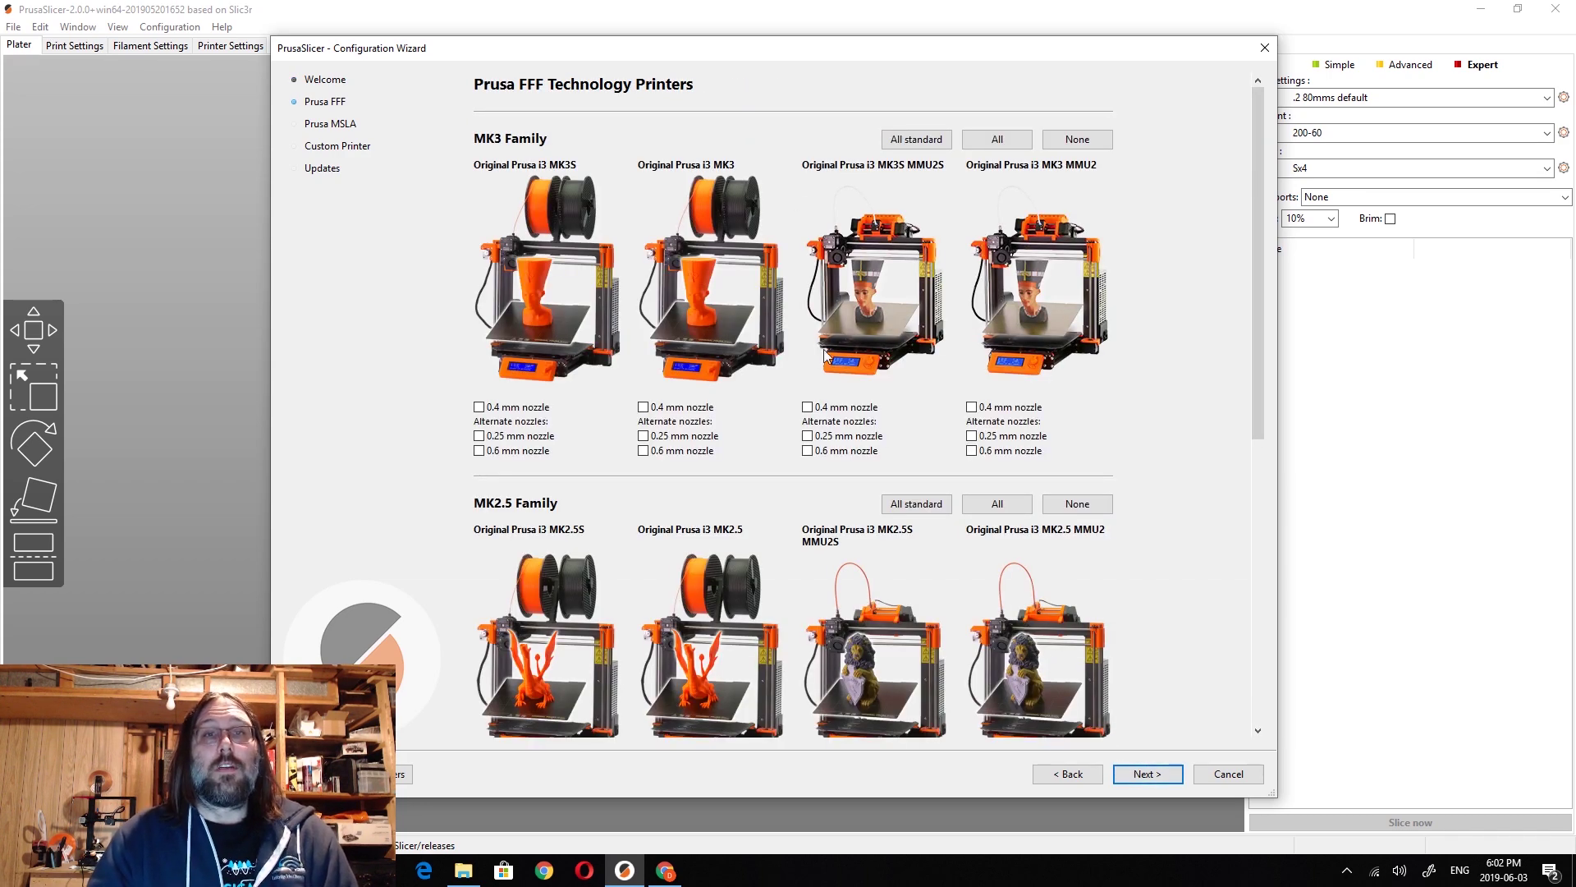
scroll(817, 361, "down", 10)
scroll(836, 431, "up", 10)
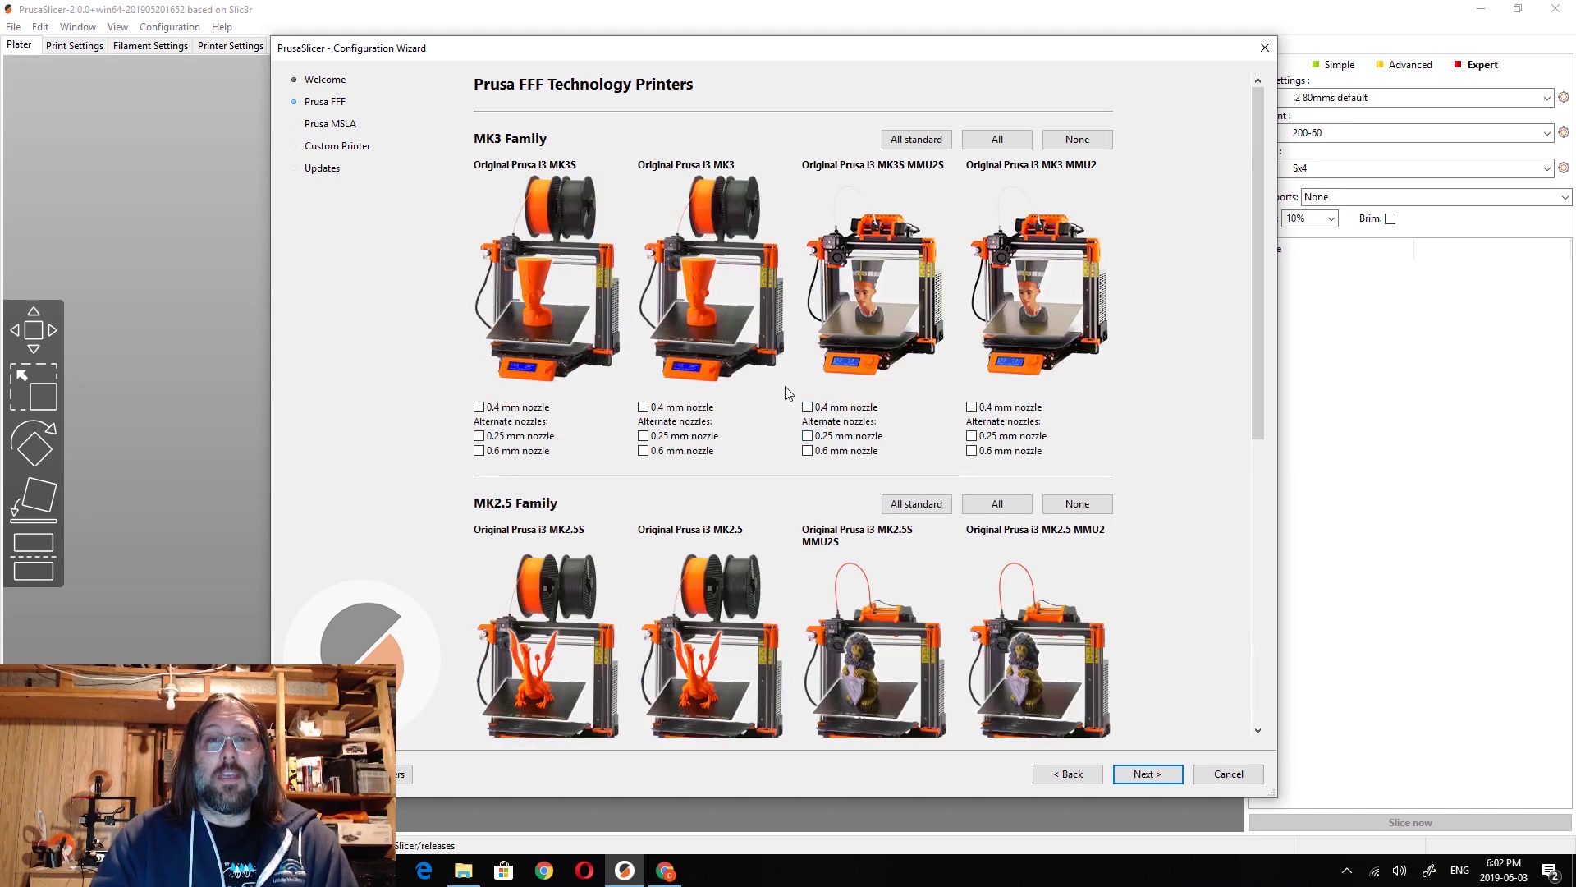
left_click(694, 408)
left_click(694, 408)
scroll(756, 402, "down", 3)
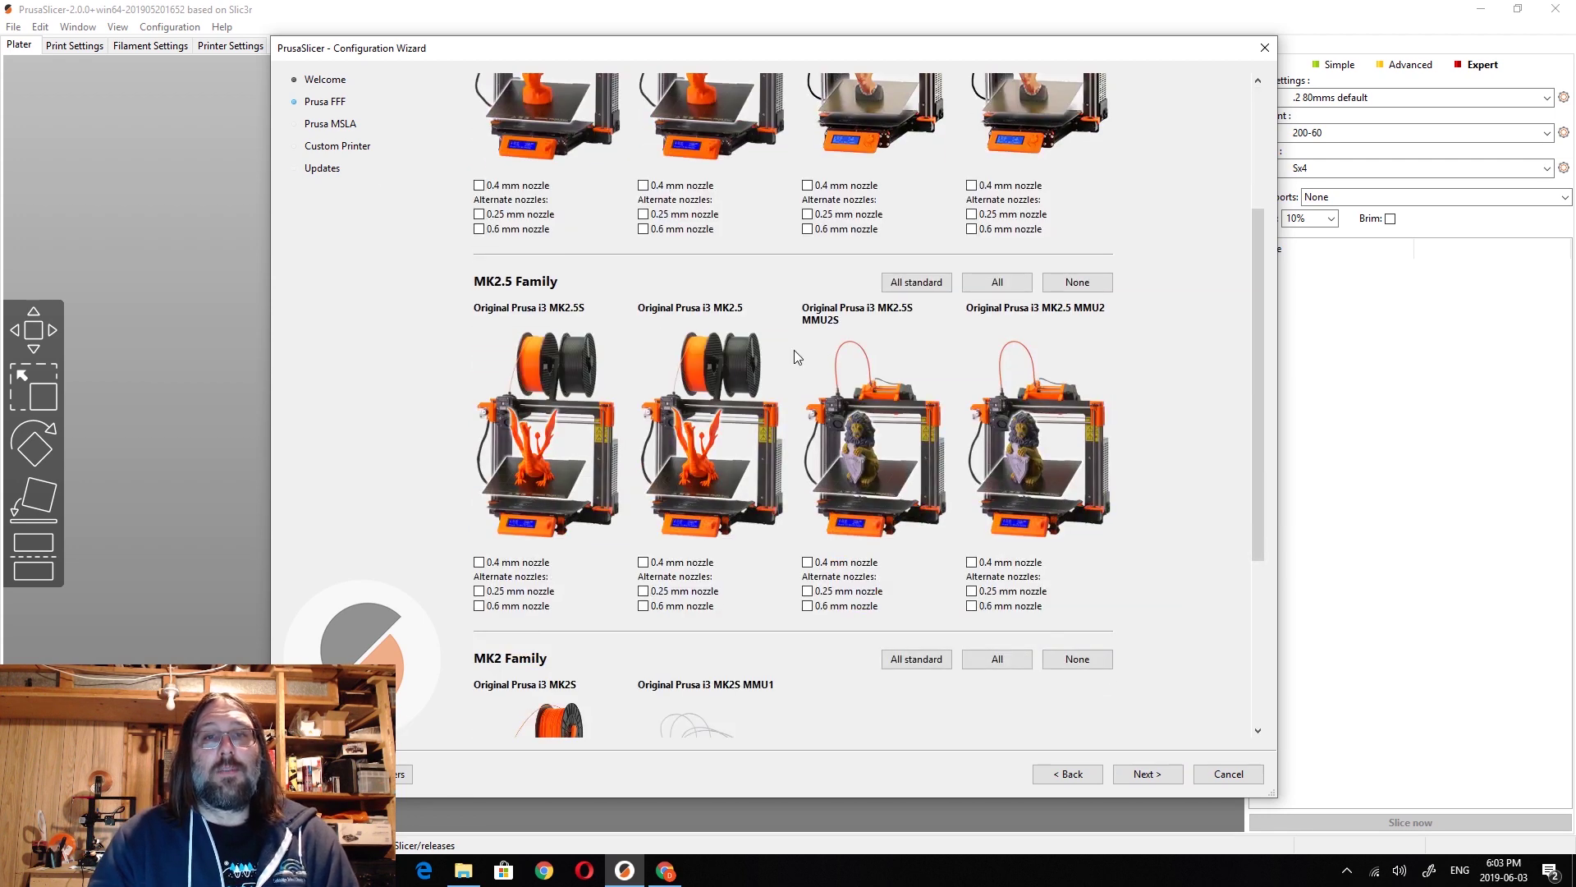
scroll(795, 349, "up", 3)
scroll(668, 373, "down", 7)
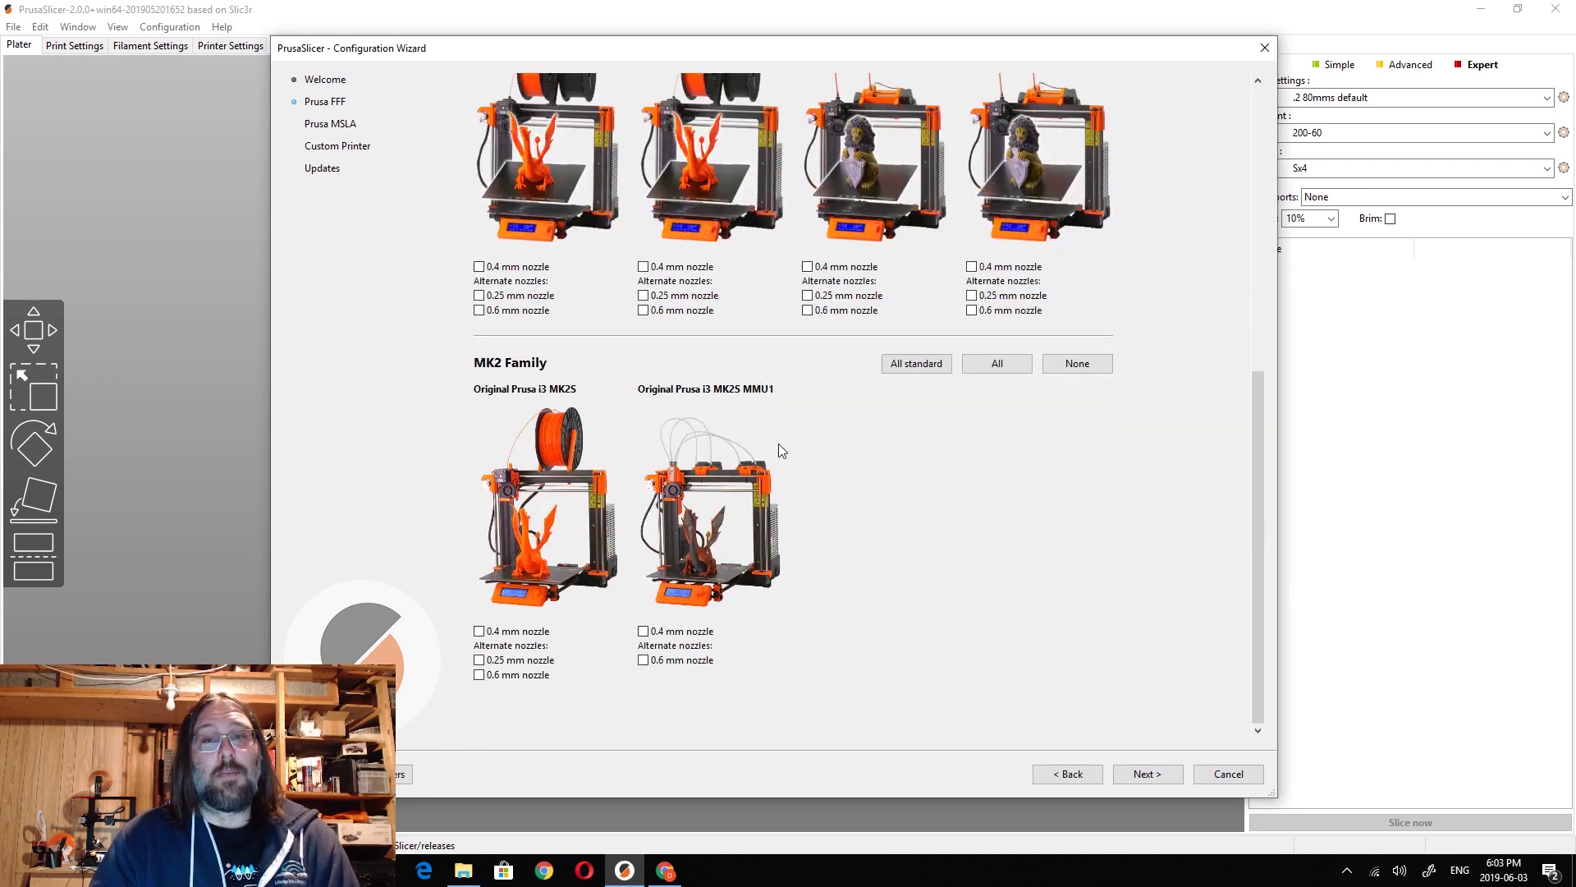
scroll(879, 580, "up", 6)
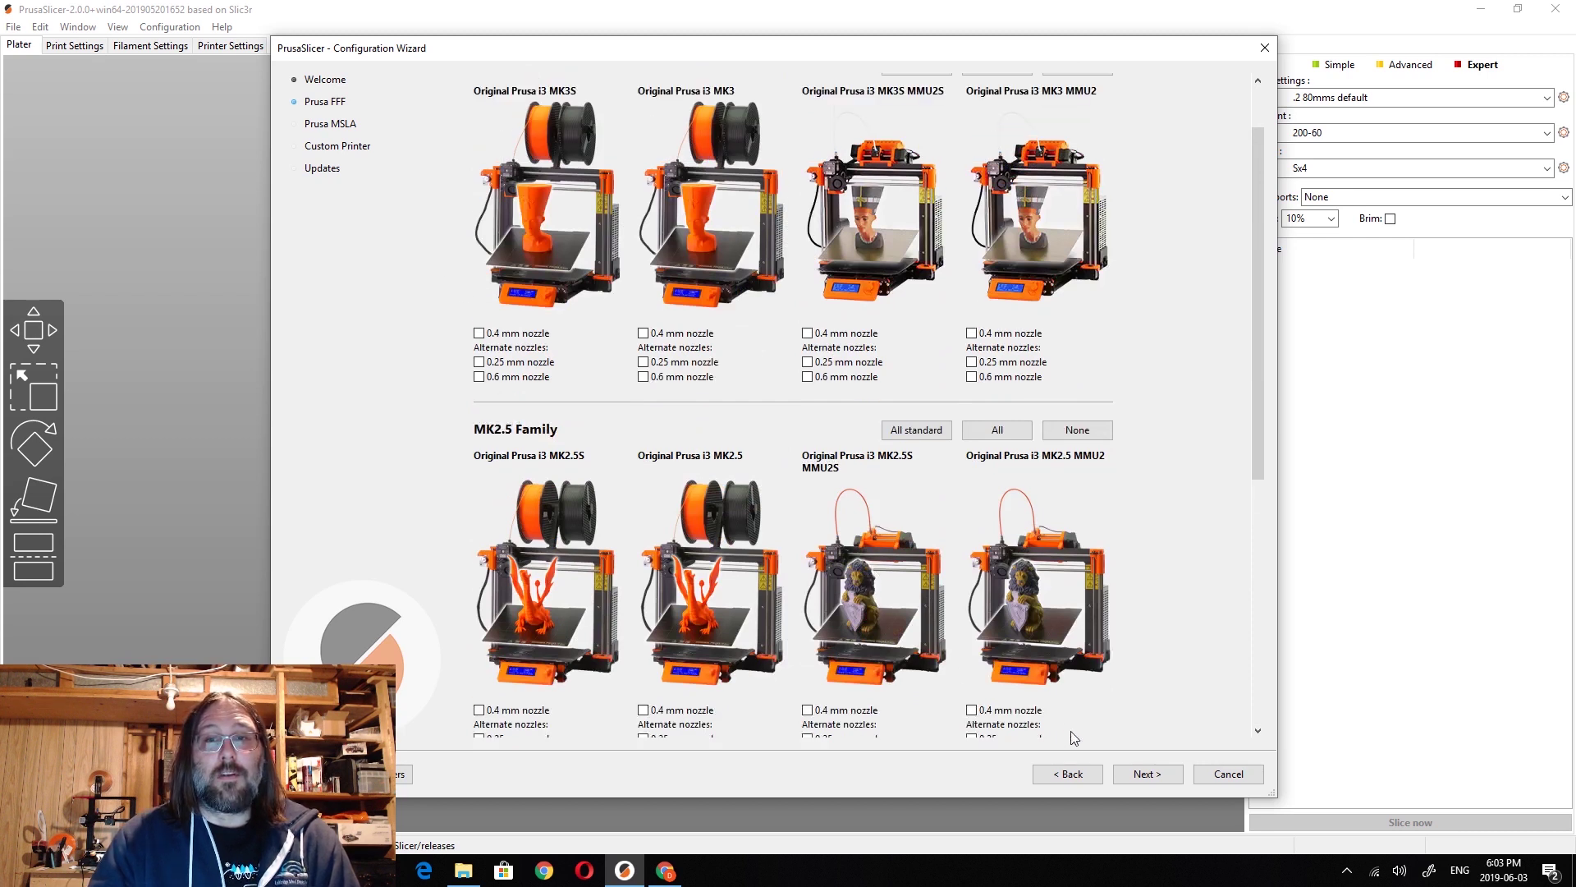
left_click(1136, 776)
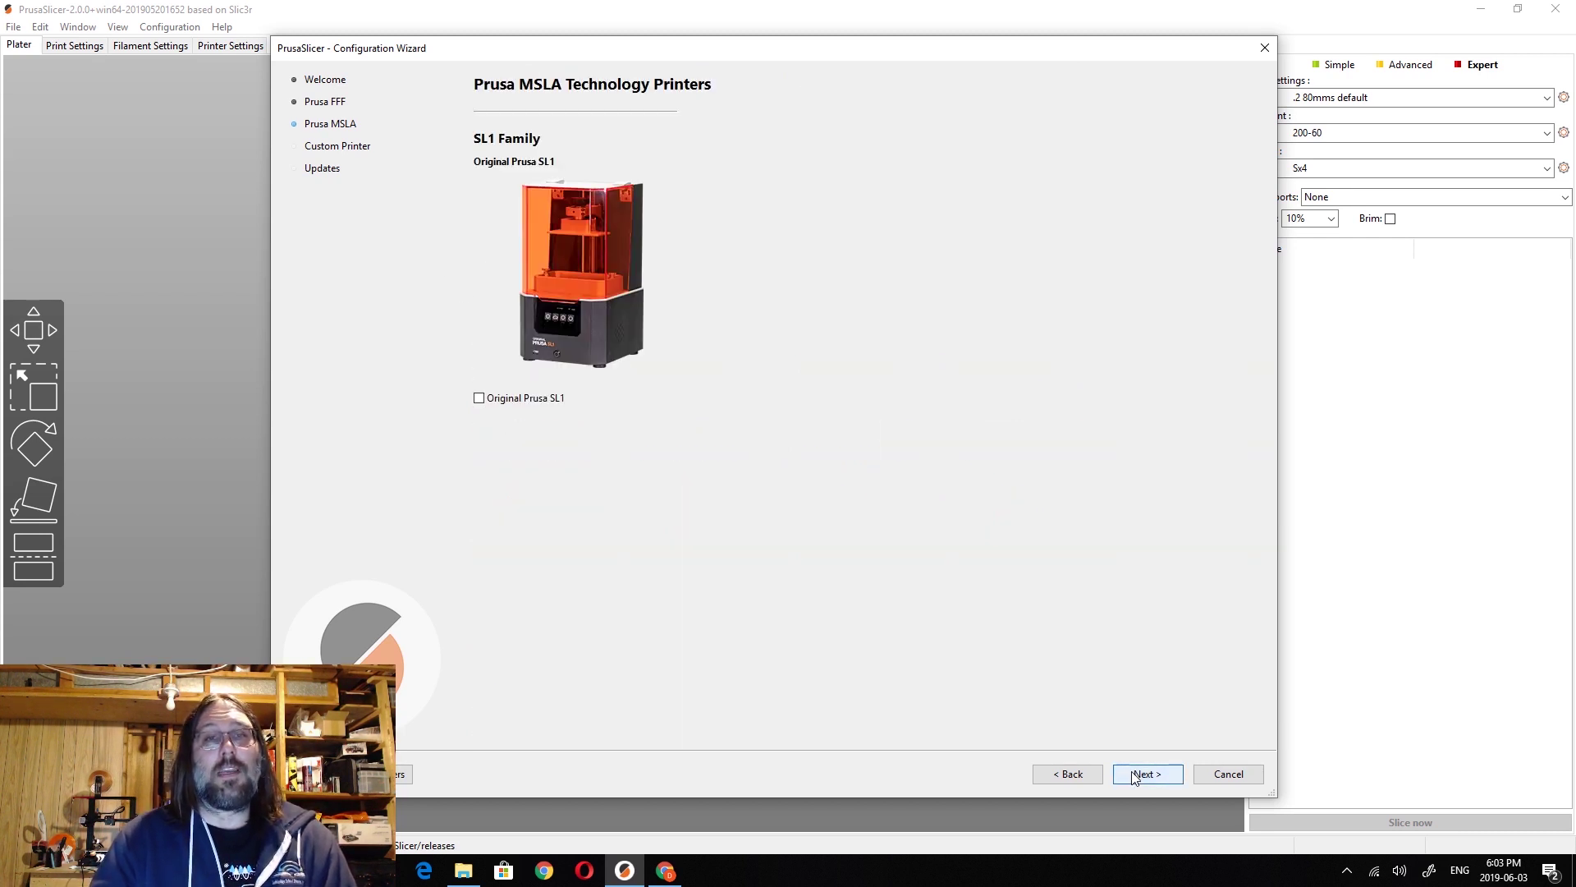
Step: Define a custom printer profile named 'Ender 3'
left_click(1135, 775)
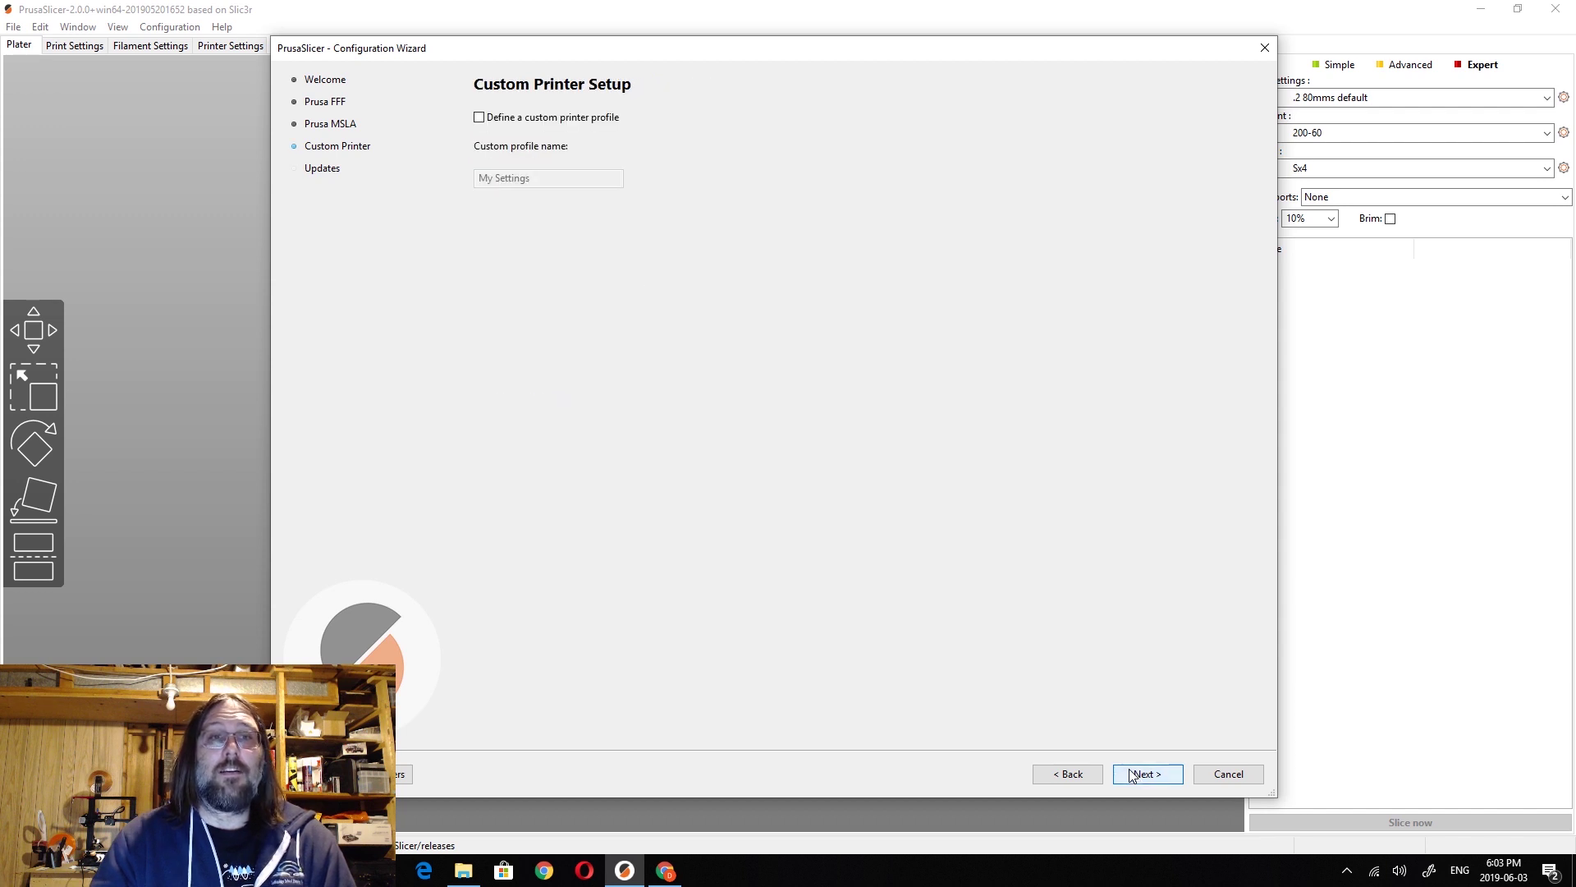
left_click(535, 118)
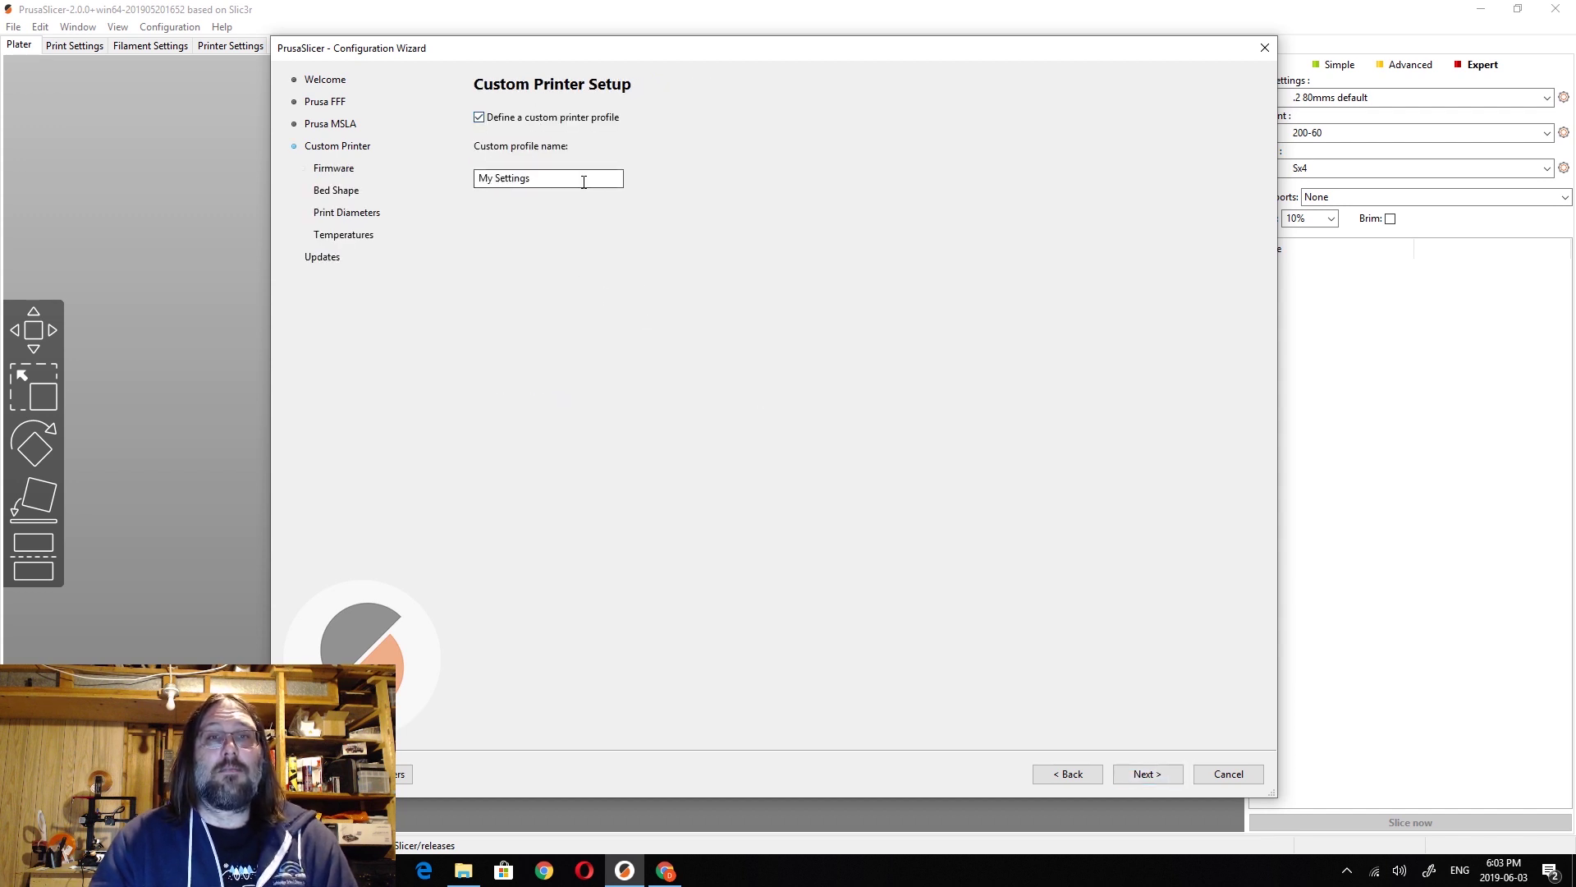
left_click_drag(581, 183, 457, 158)
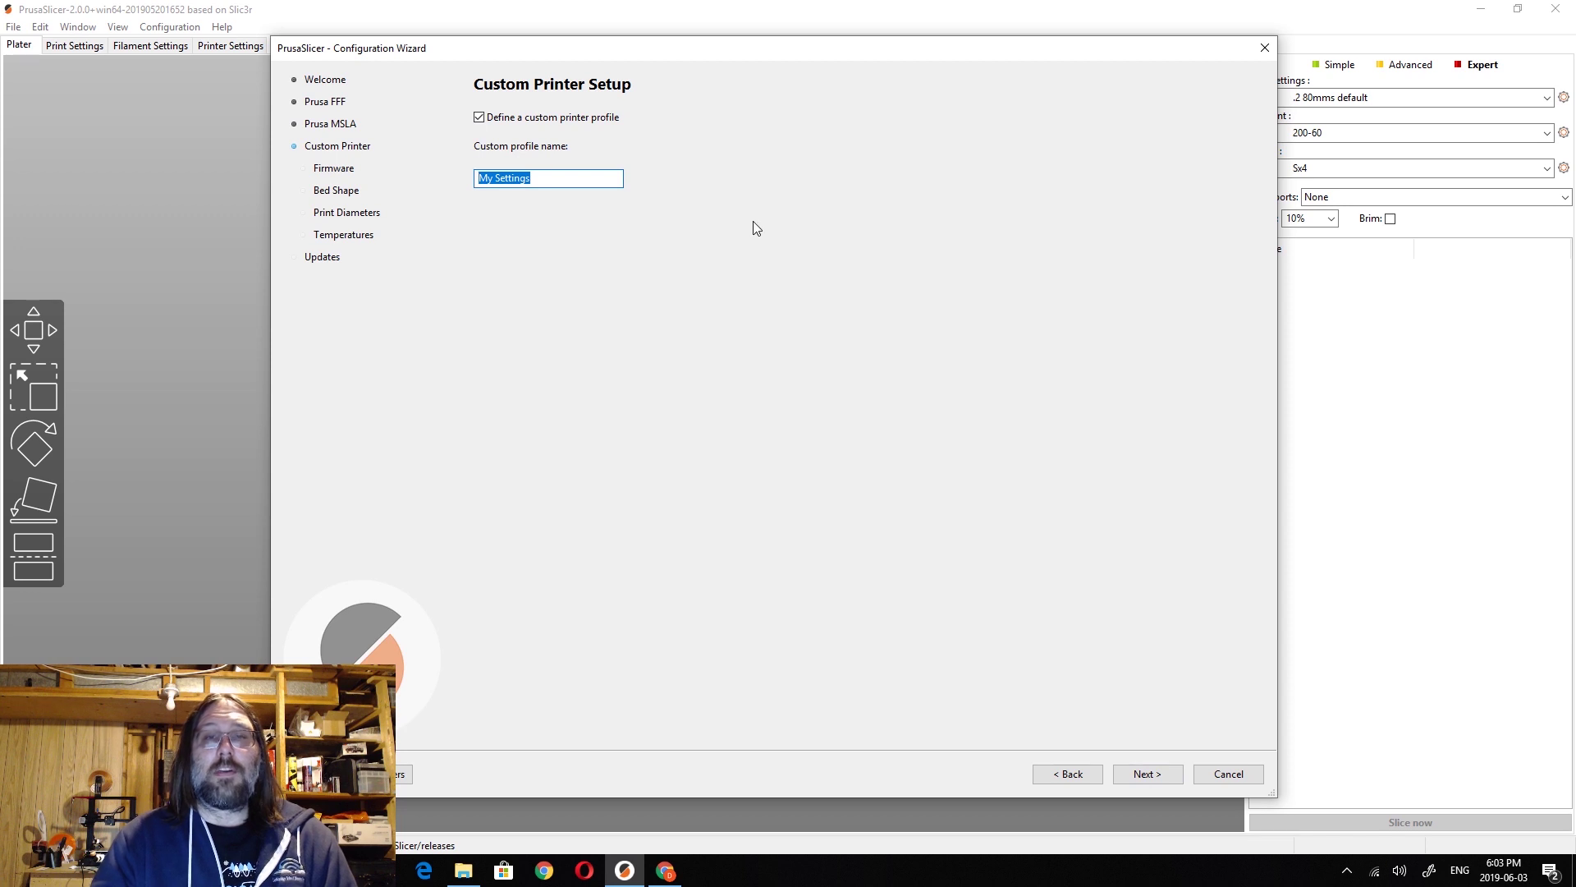
type("Ender 3")
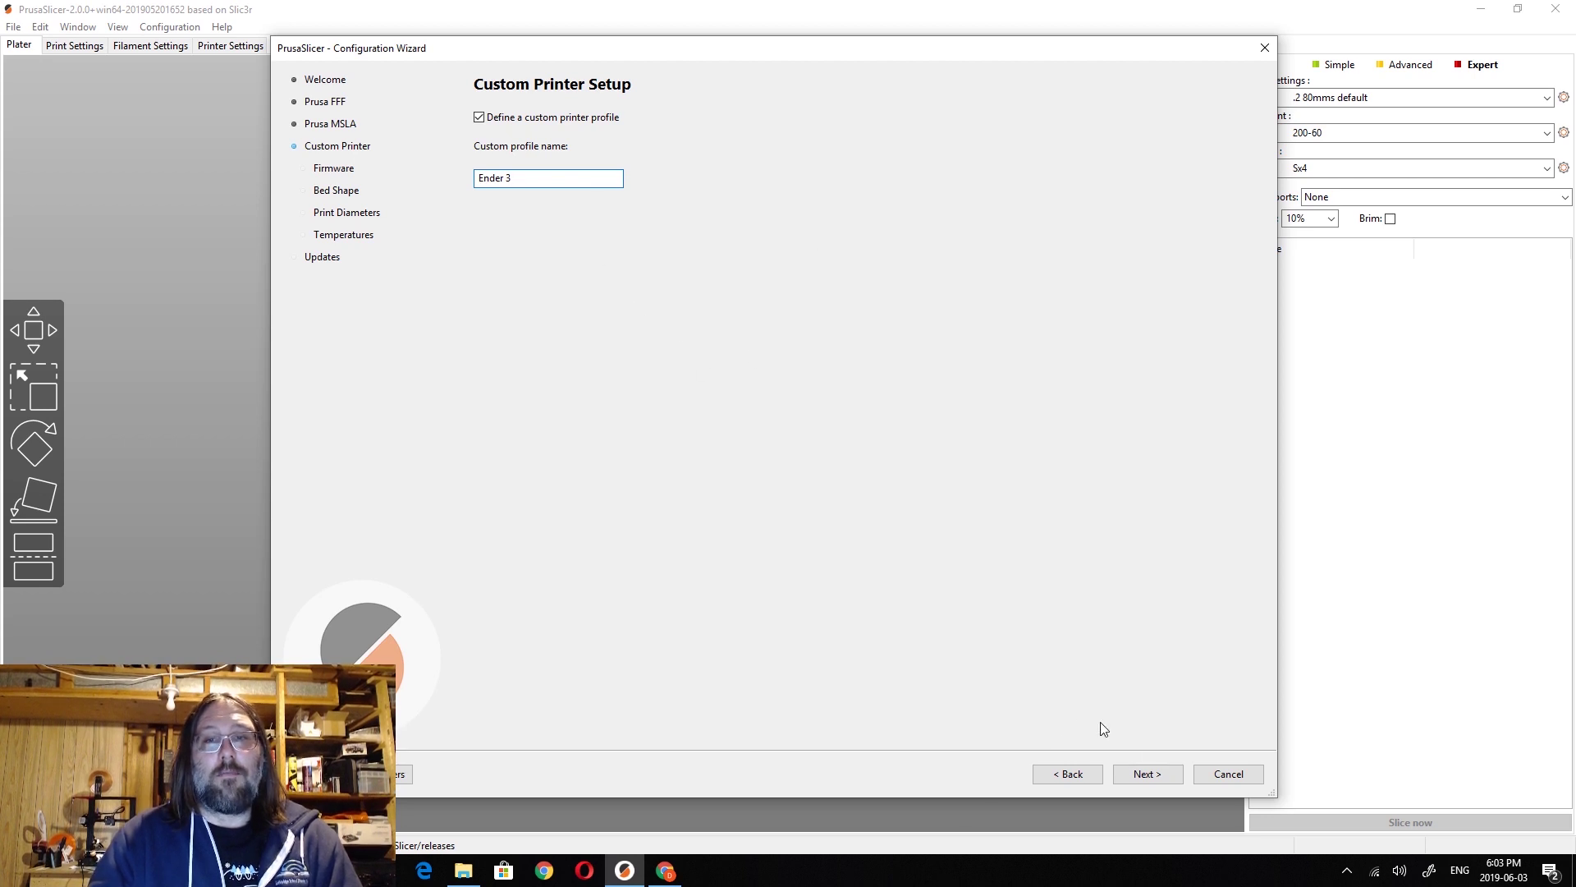
Step: Set the firmware type to Marlin
left_click(1155, 773)
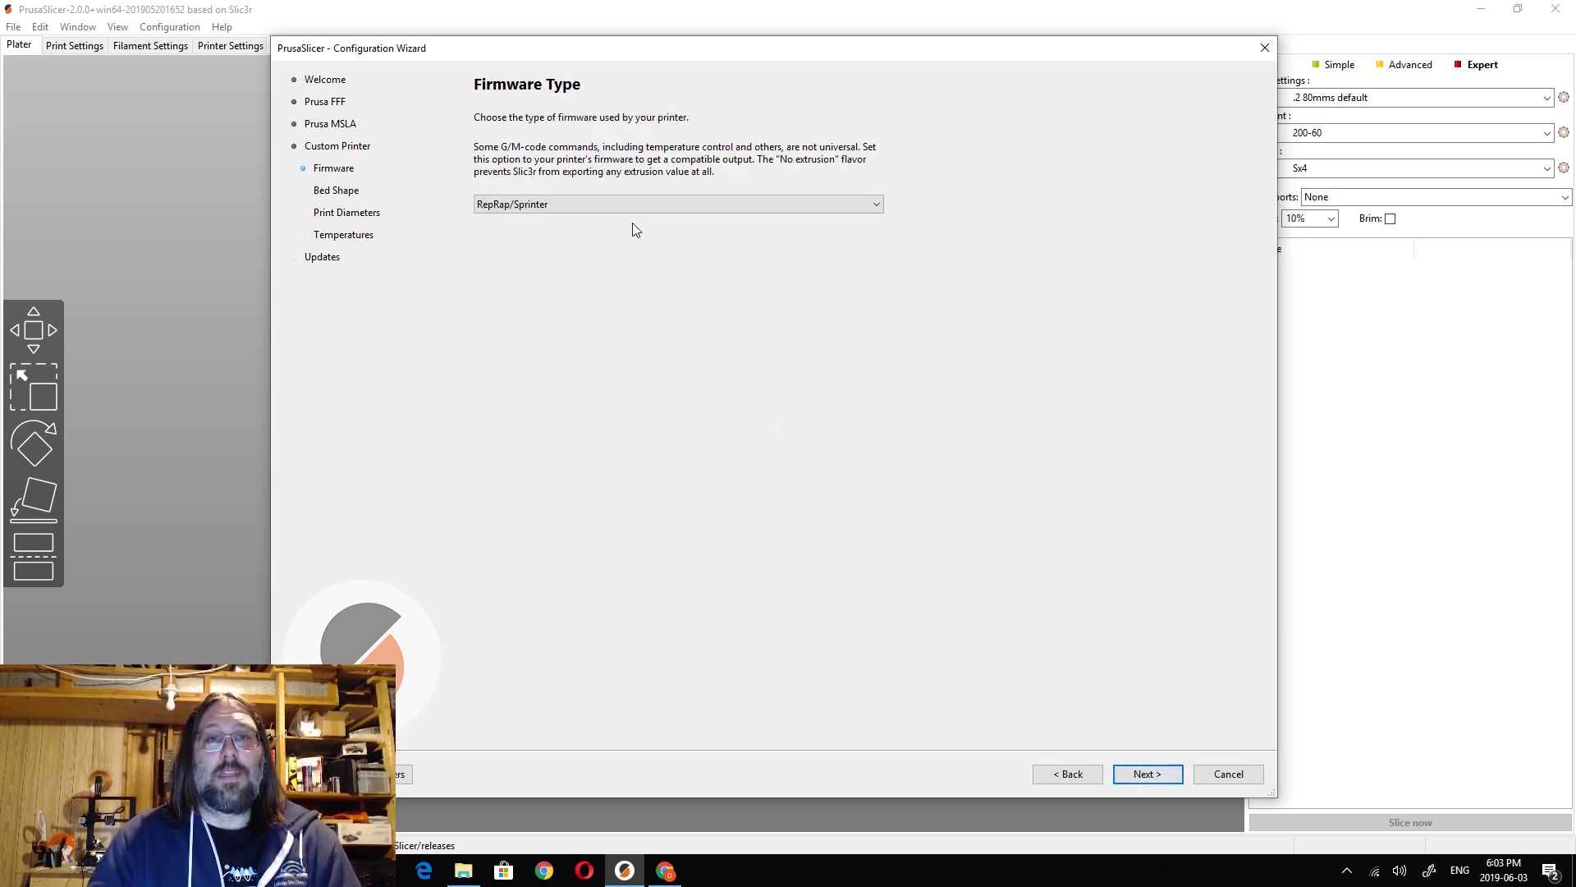
left_click(596, 204)
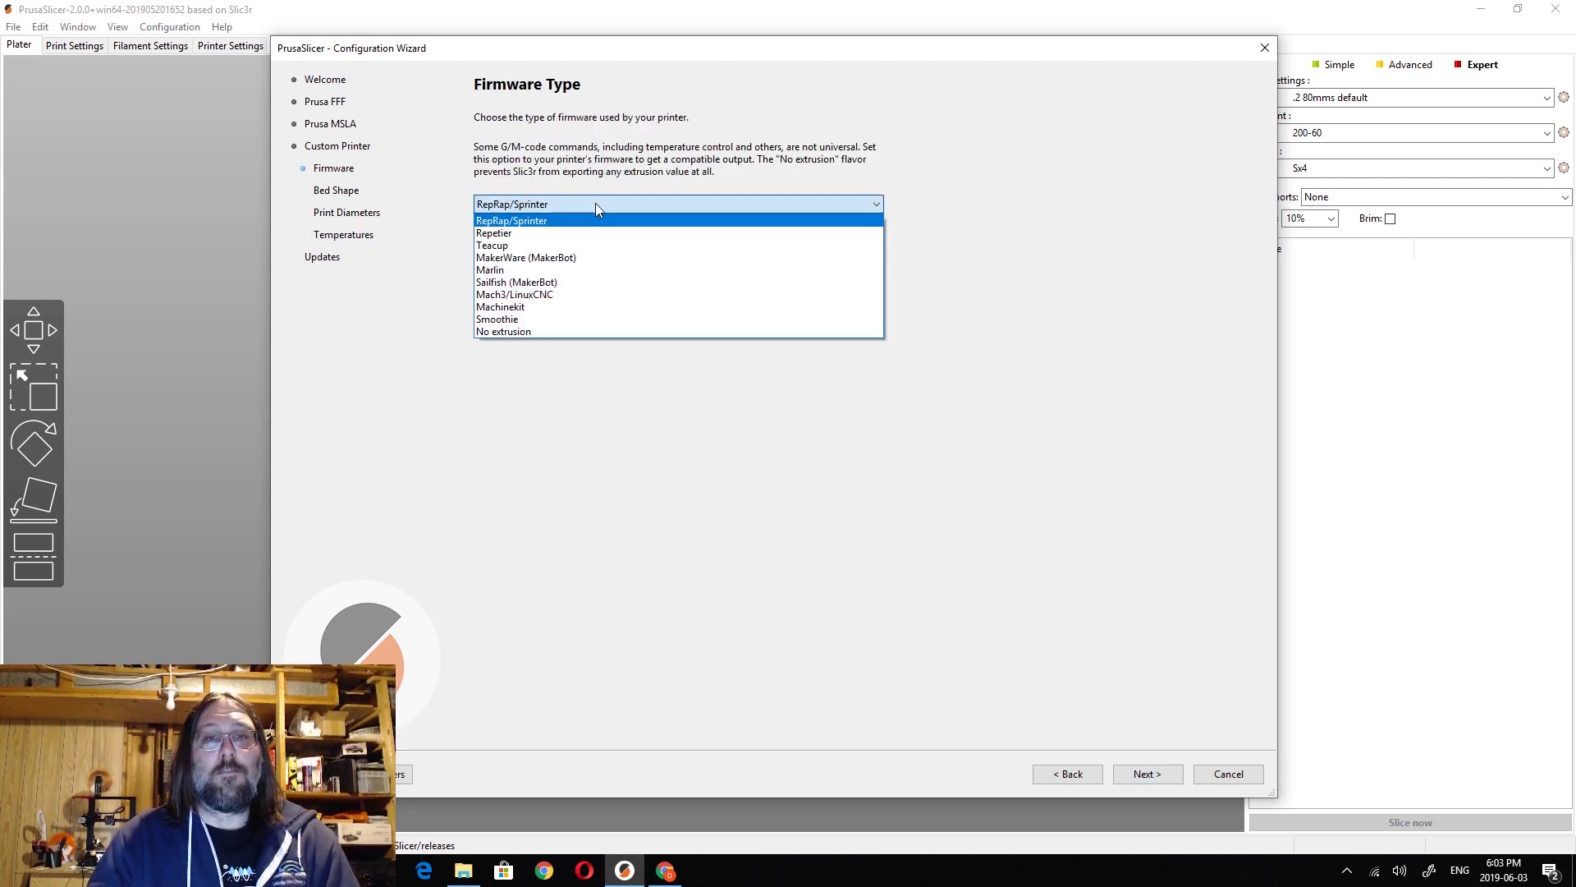
left_click(581, 271)
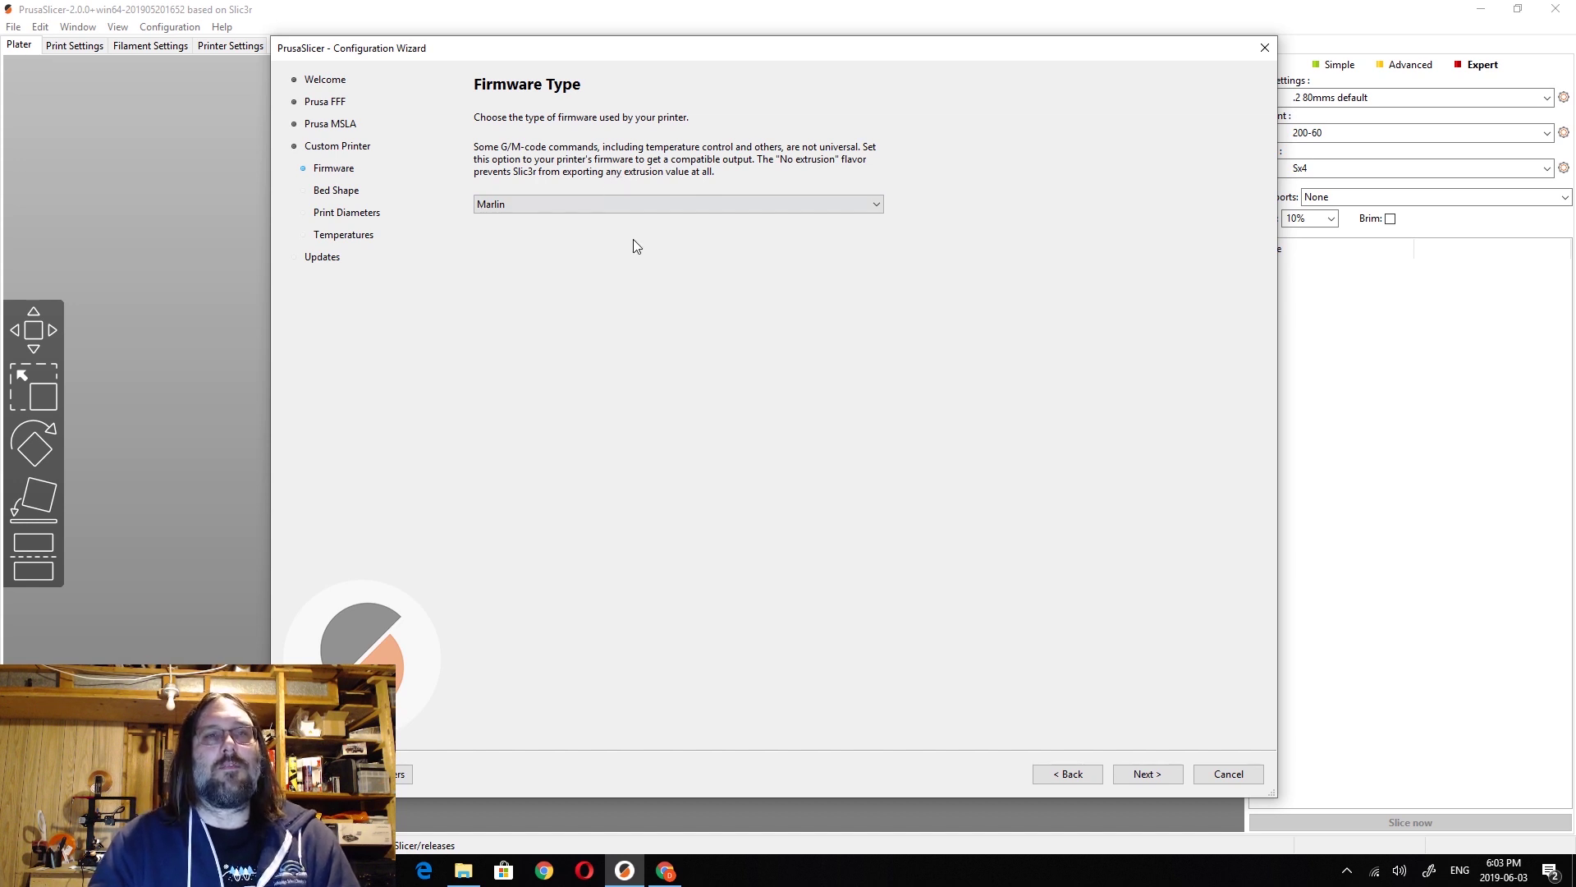
Step: Set the bed size to 235 × 235
left_click(1141, 769)
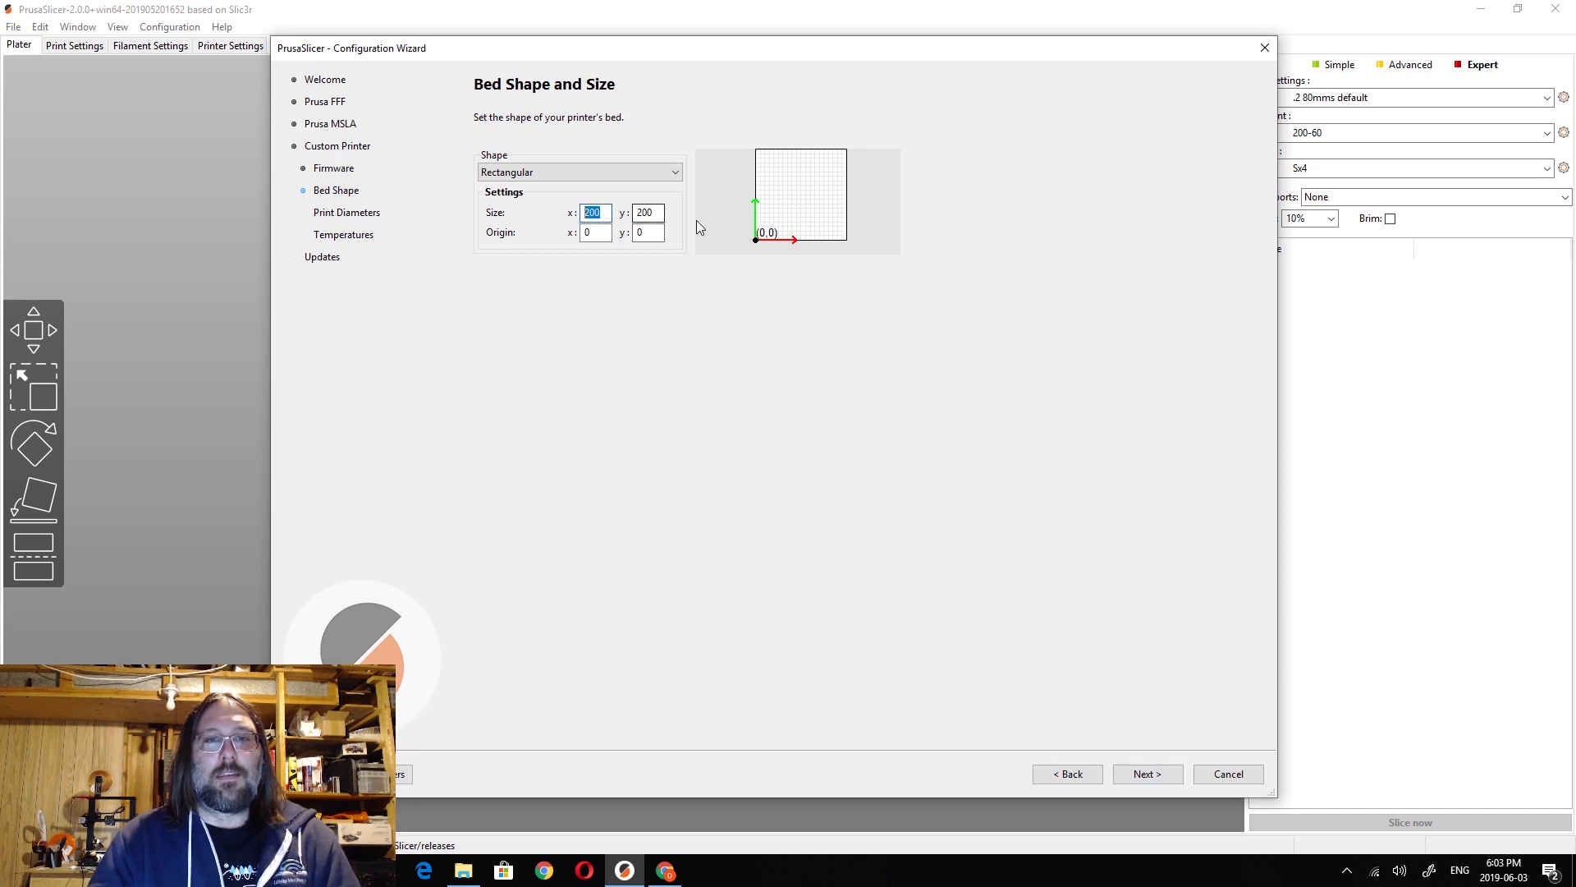
type("235")
key("Tab")
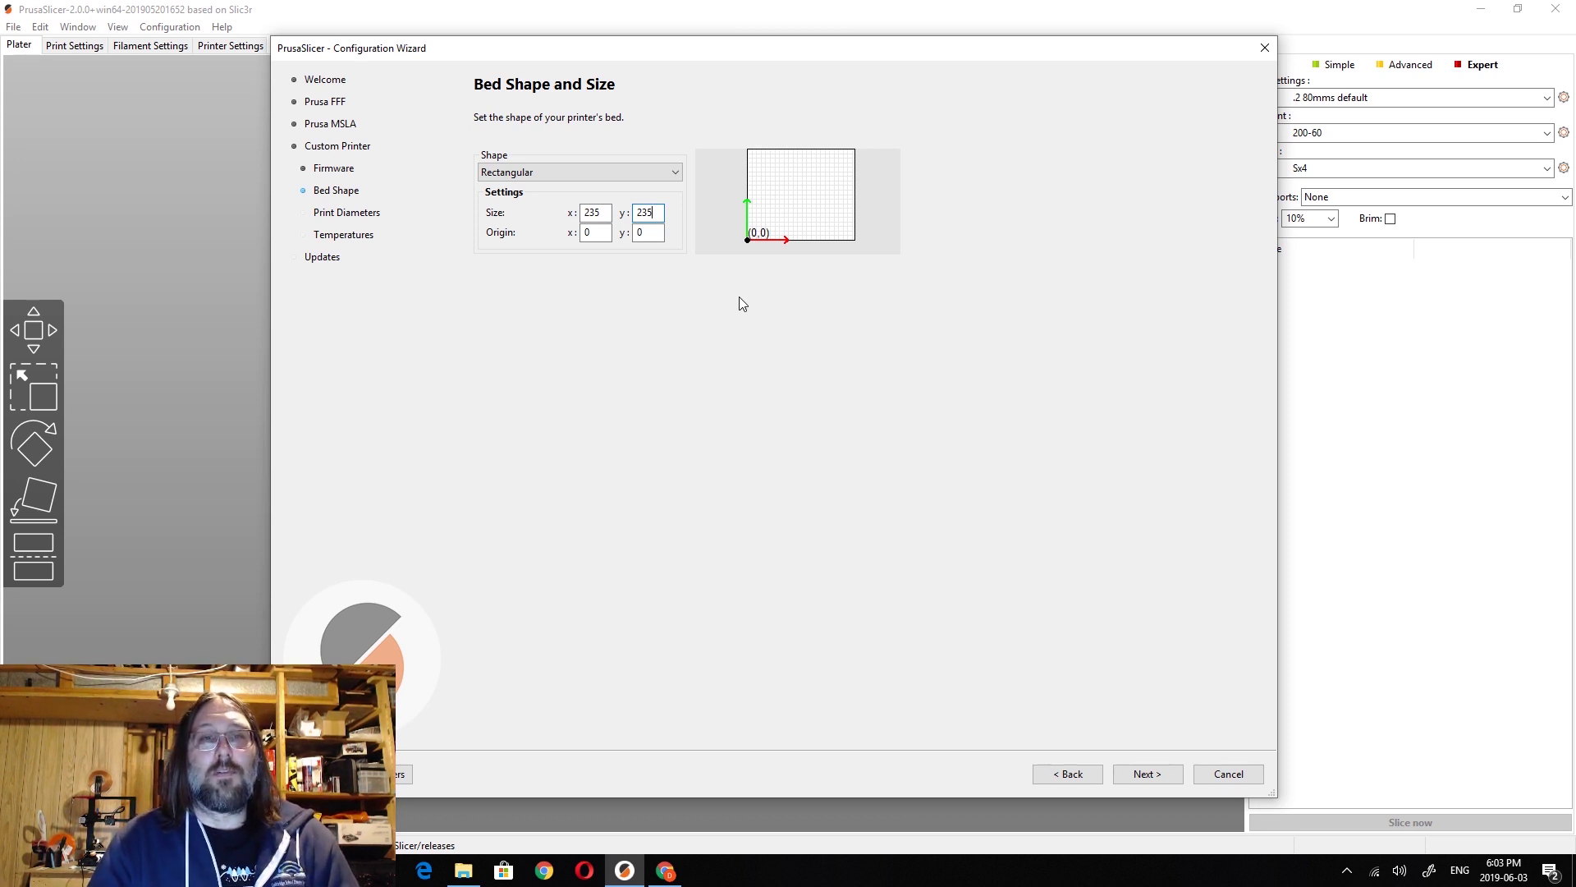
Step: Keep the nozzle diameter at 0.40 mm and the filament diameter at 1.75 mm
left_click(1154, 778)
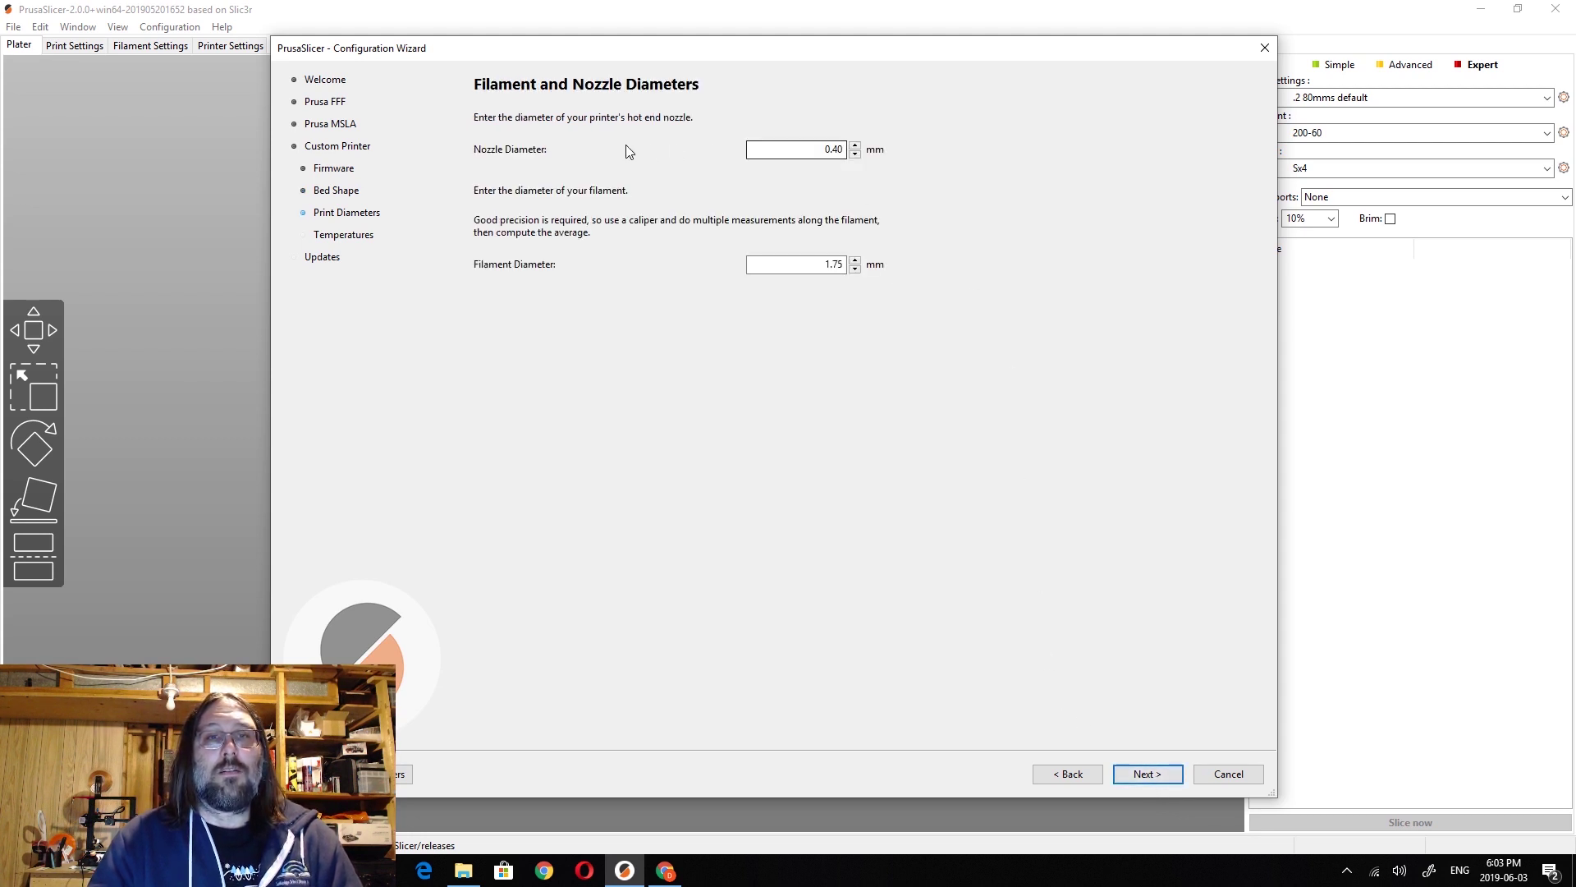
double_click(825, 150)
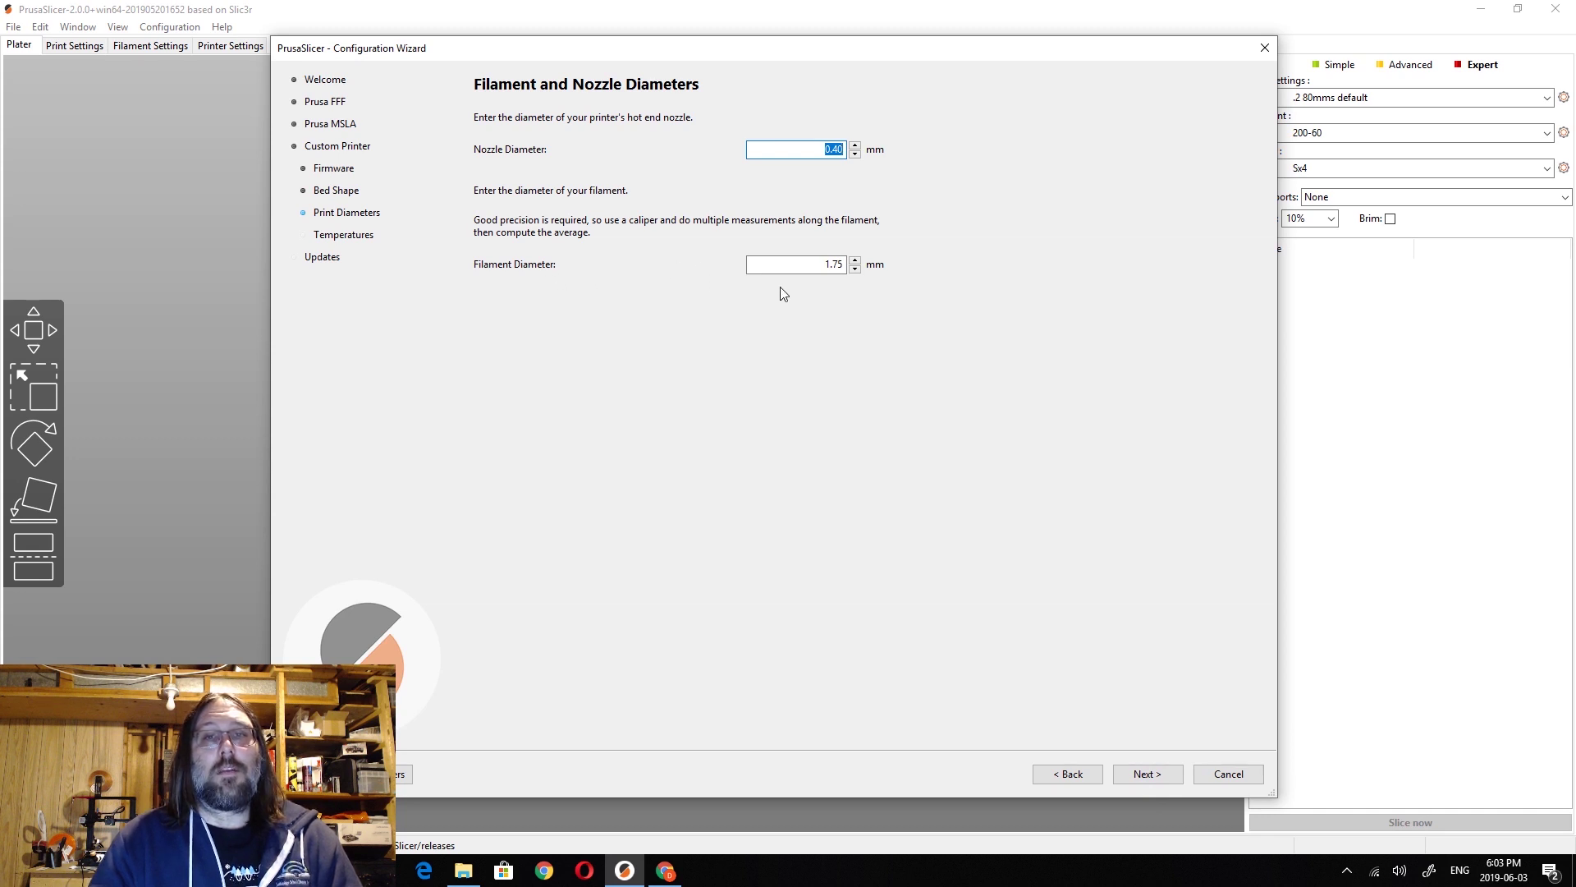
double_click(832, 264)
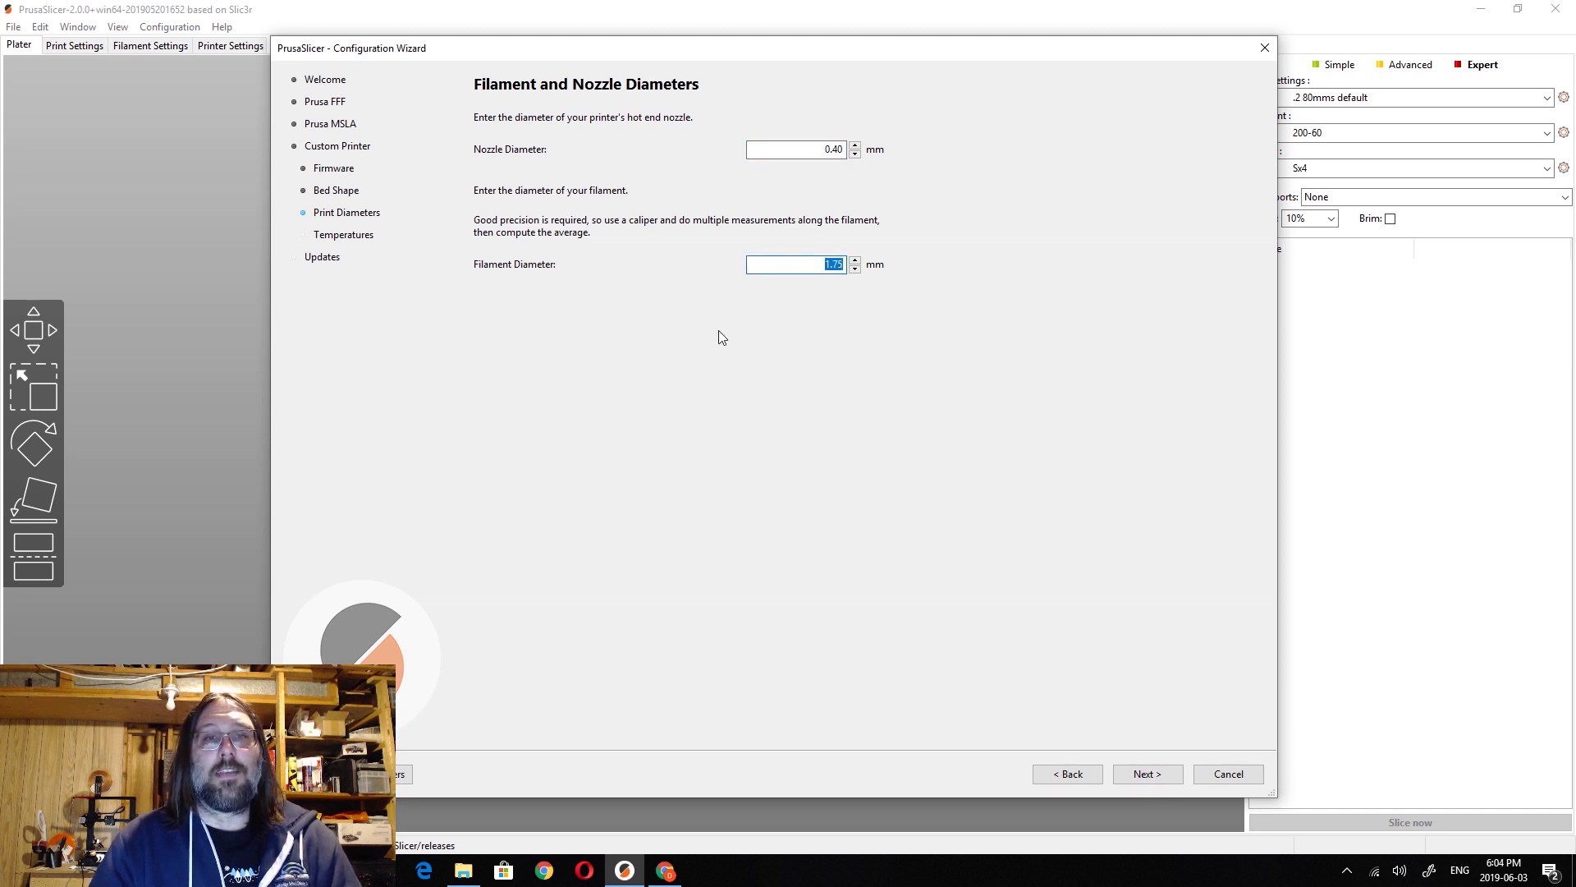
Step: Set the bed temperature to 60 °C, keeping extrusion at 200 °C, and reach Automatic updates
left_click(1148, 774)
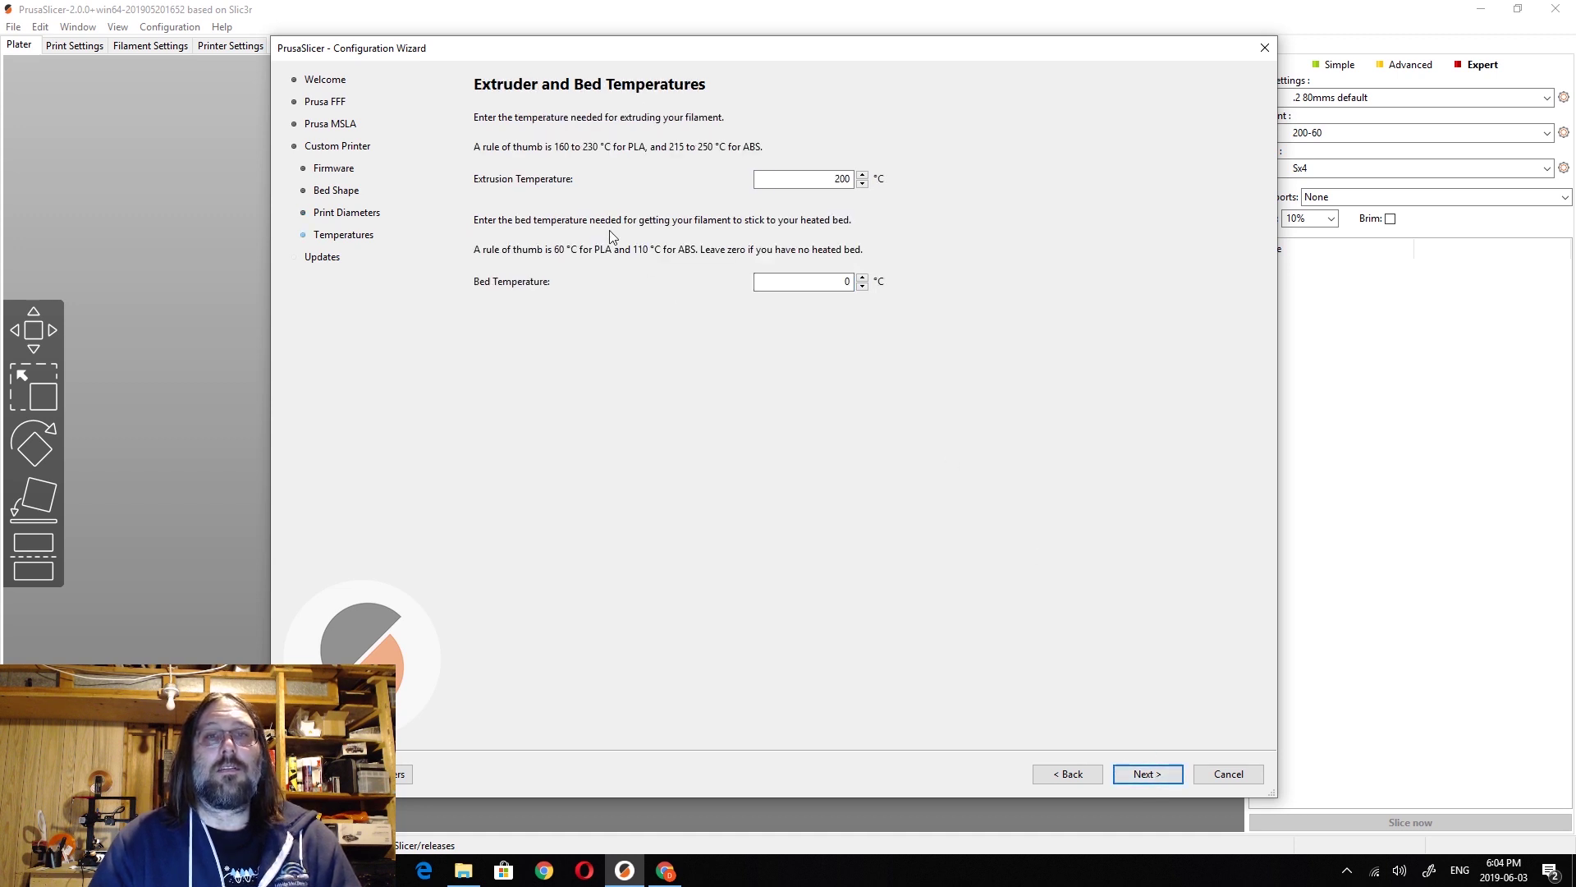
double_click(844, 282)
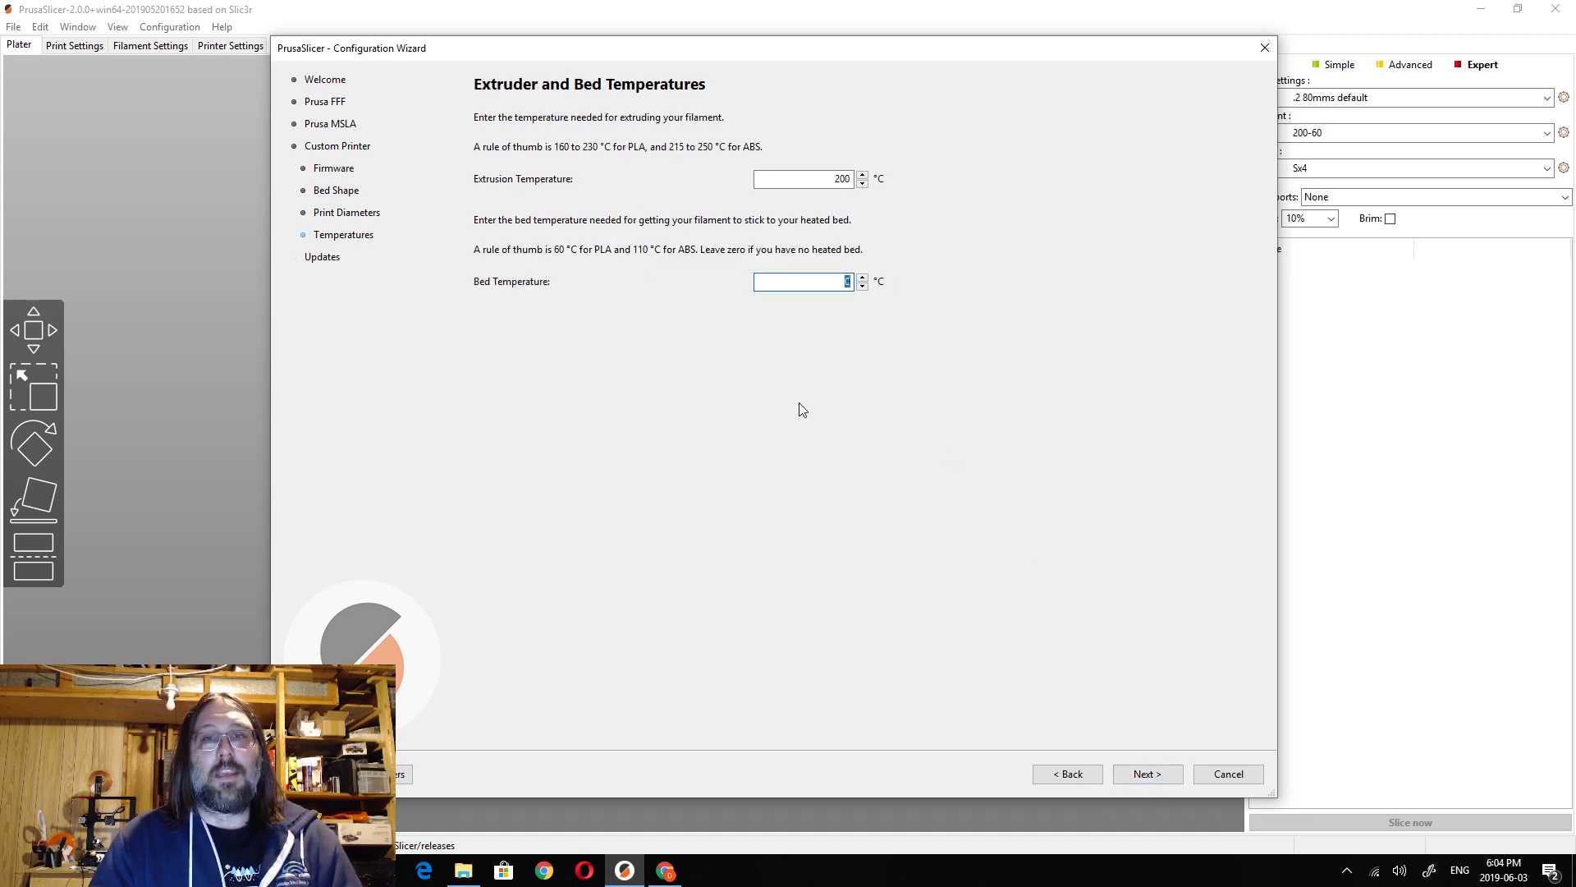
type("60")
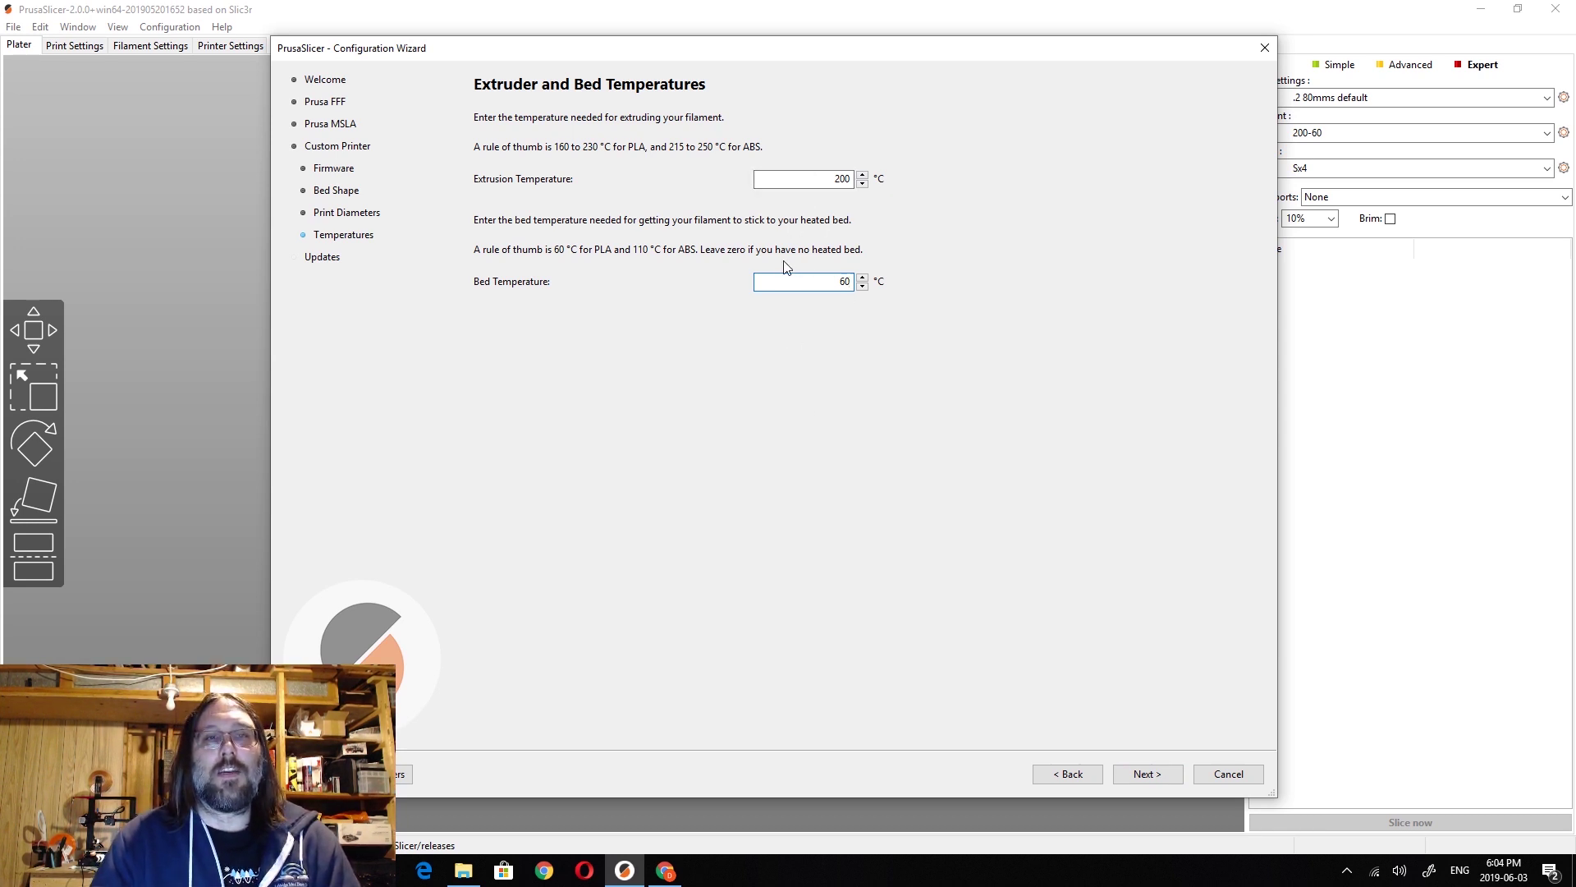
left_click(1141, 779)
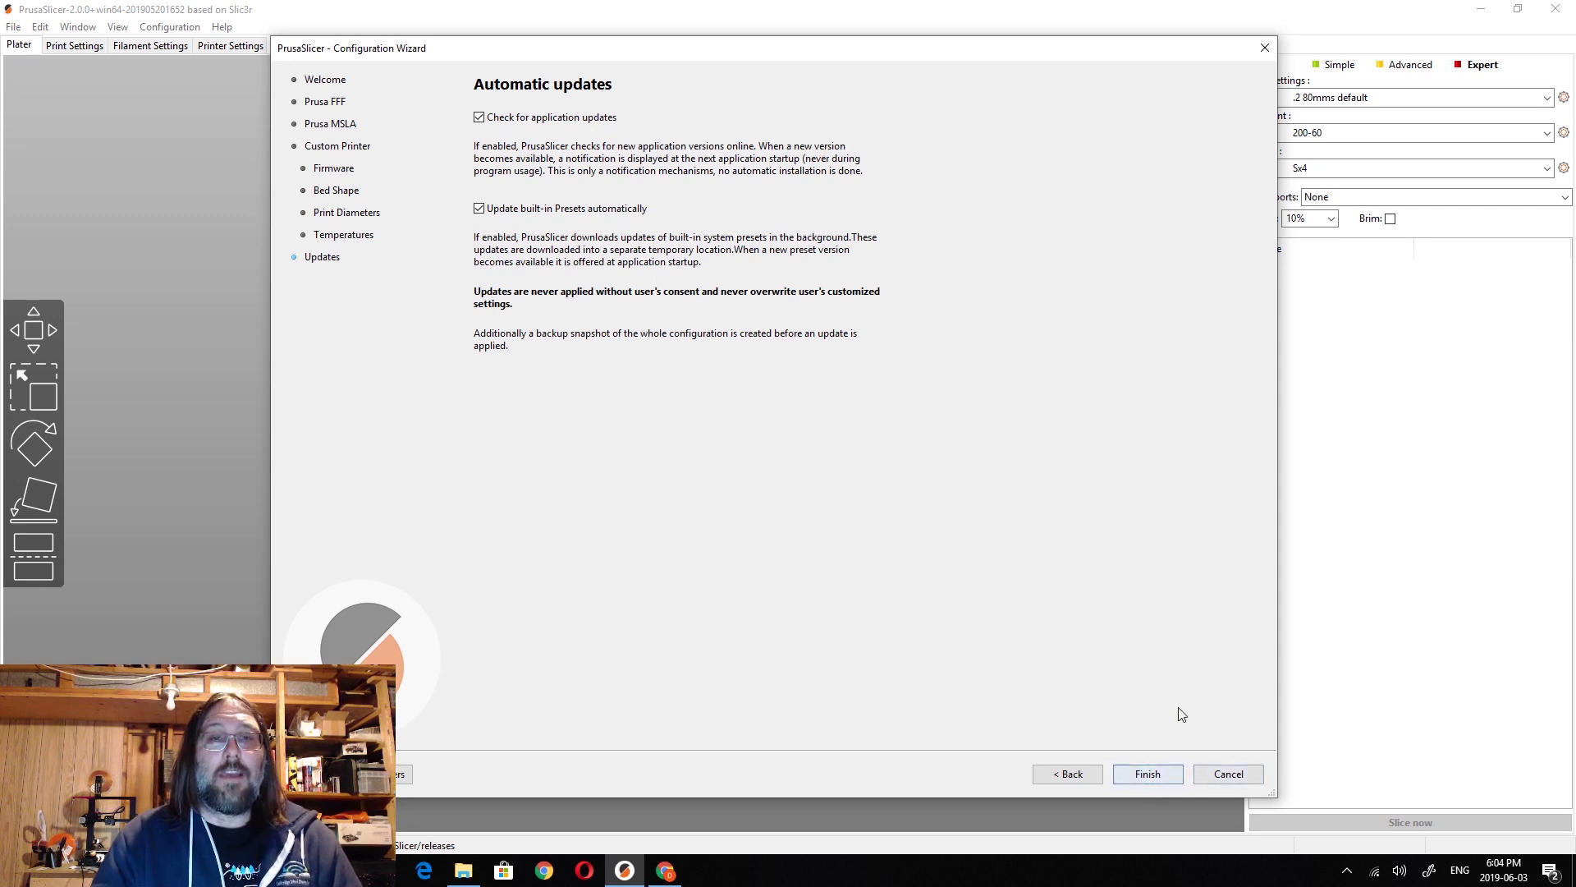
Step: Finish the wizard, then toggle the interface to Simple mode and back to Expert
left_click(1215, 781)
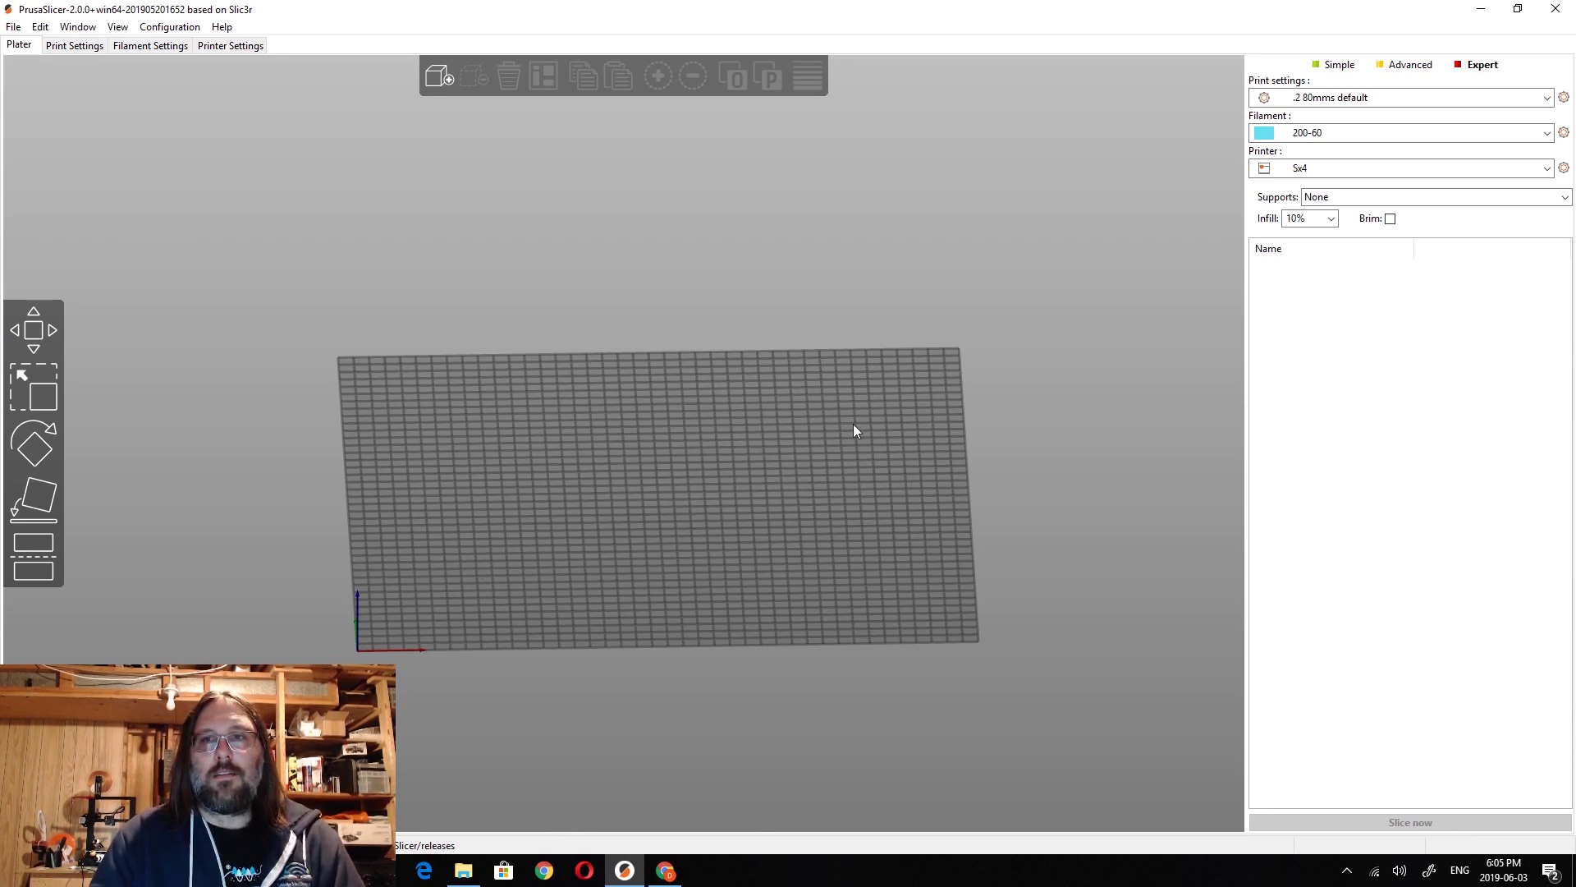
left_click(1342, 67)
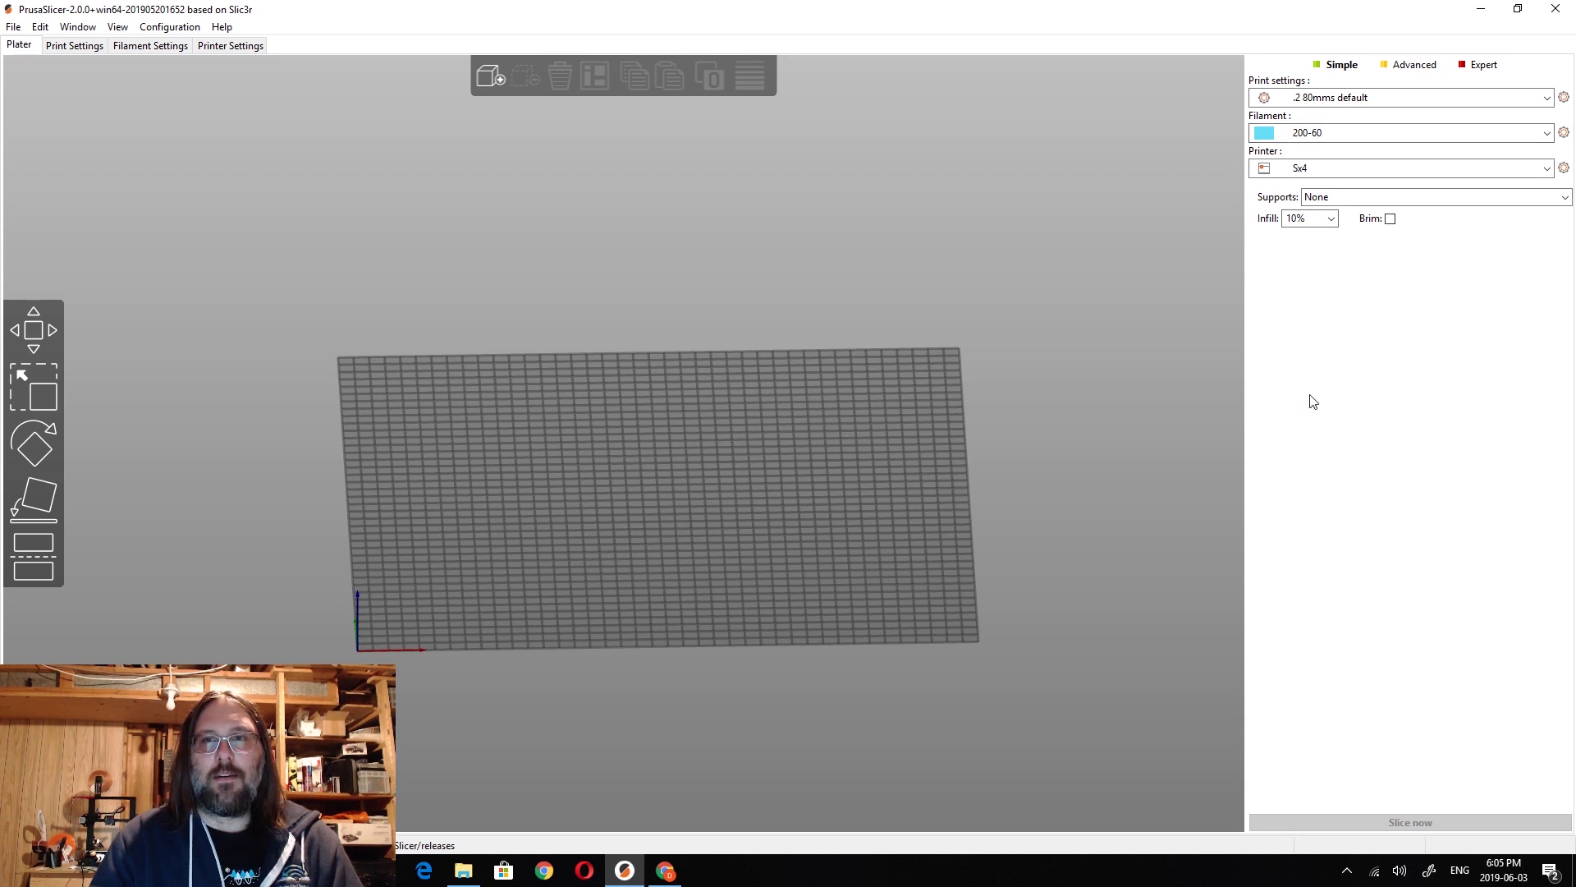
left_click(1474, 66)
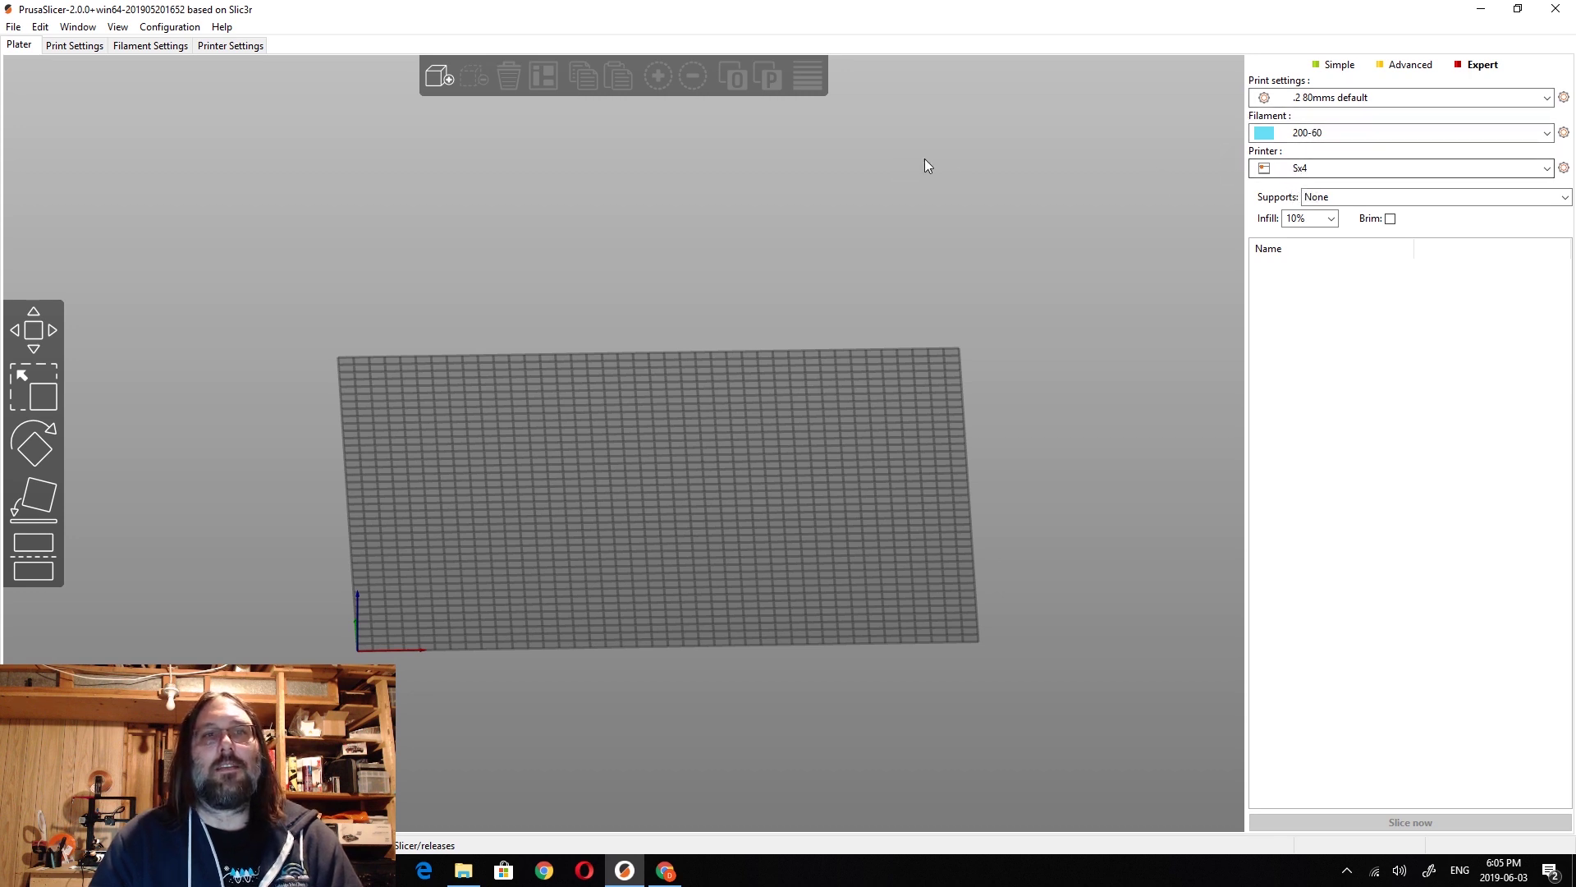
Step: Bring up Printer Settings and switch to the Ender3Pro printer preset
left_click(1564, 167)
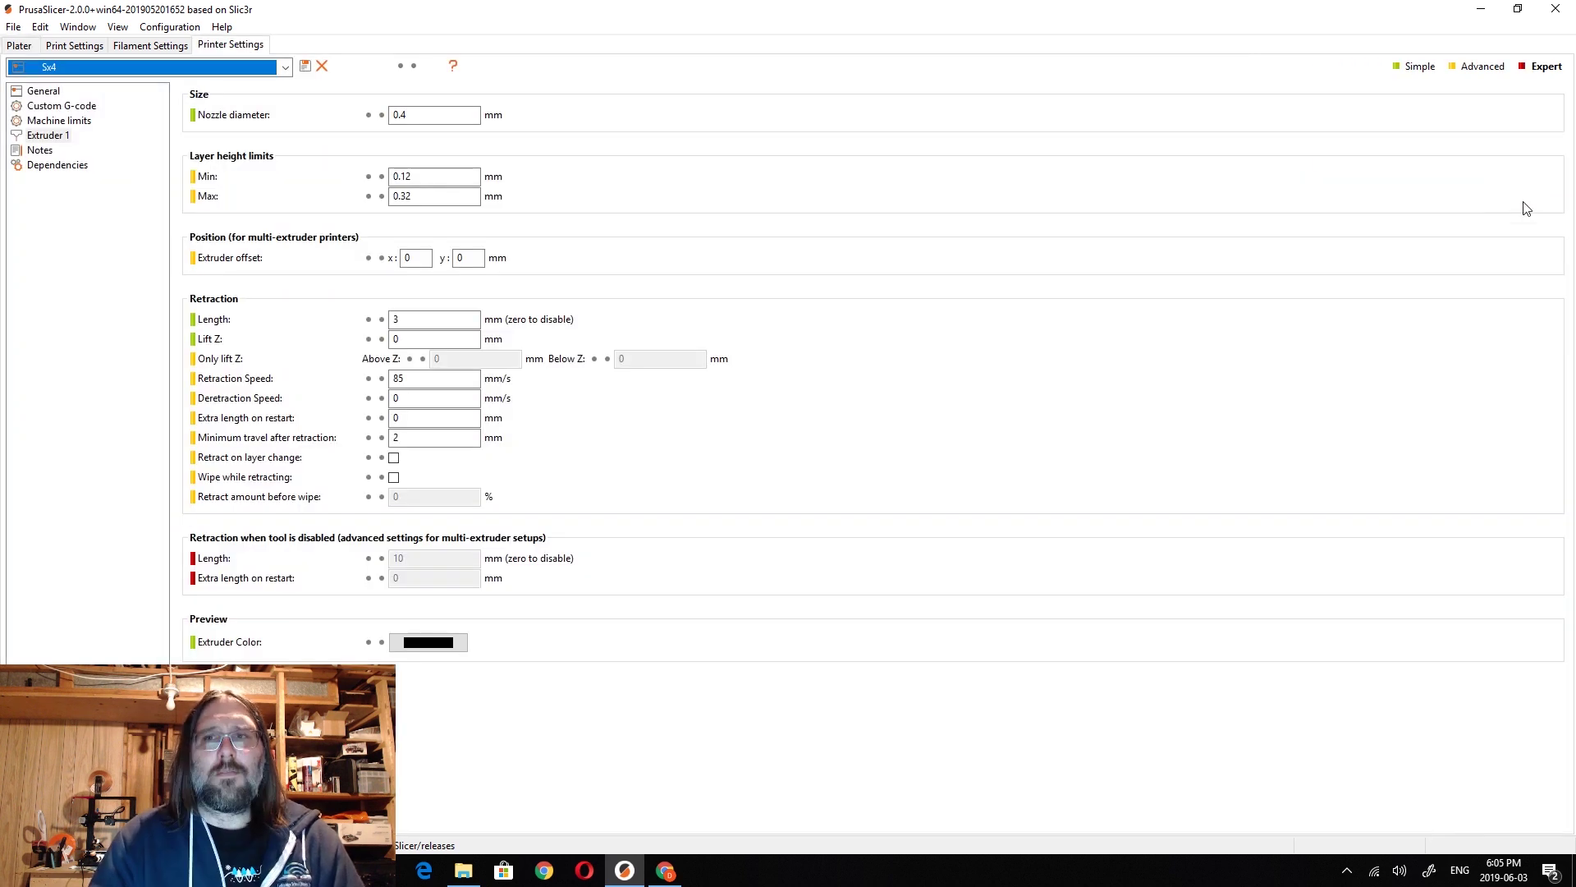
left_click(206, 67)
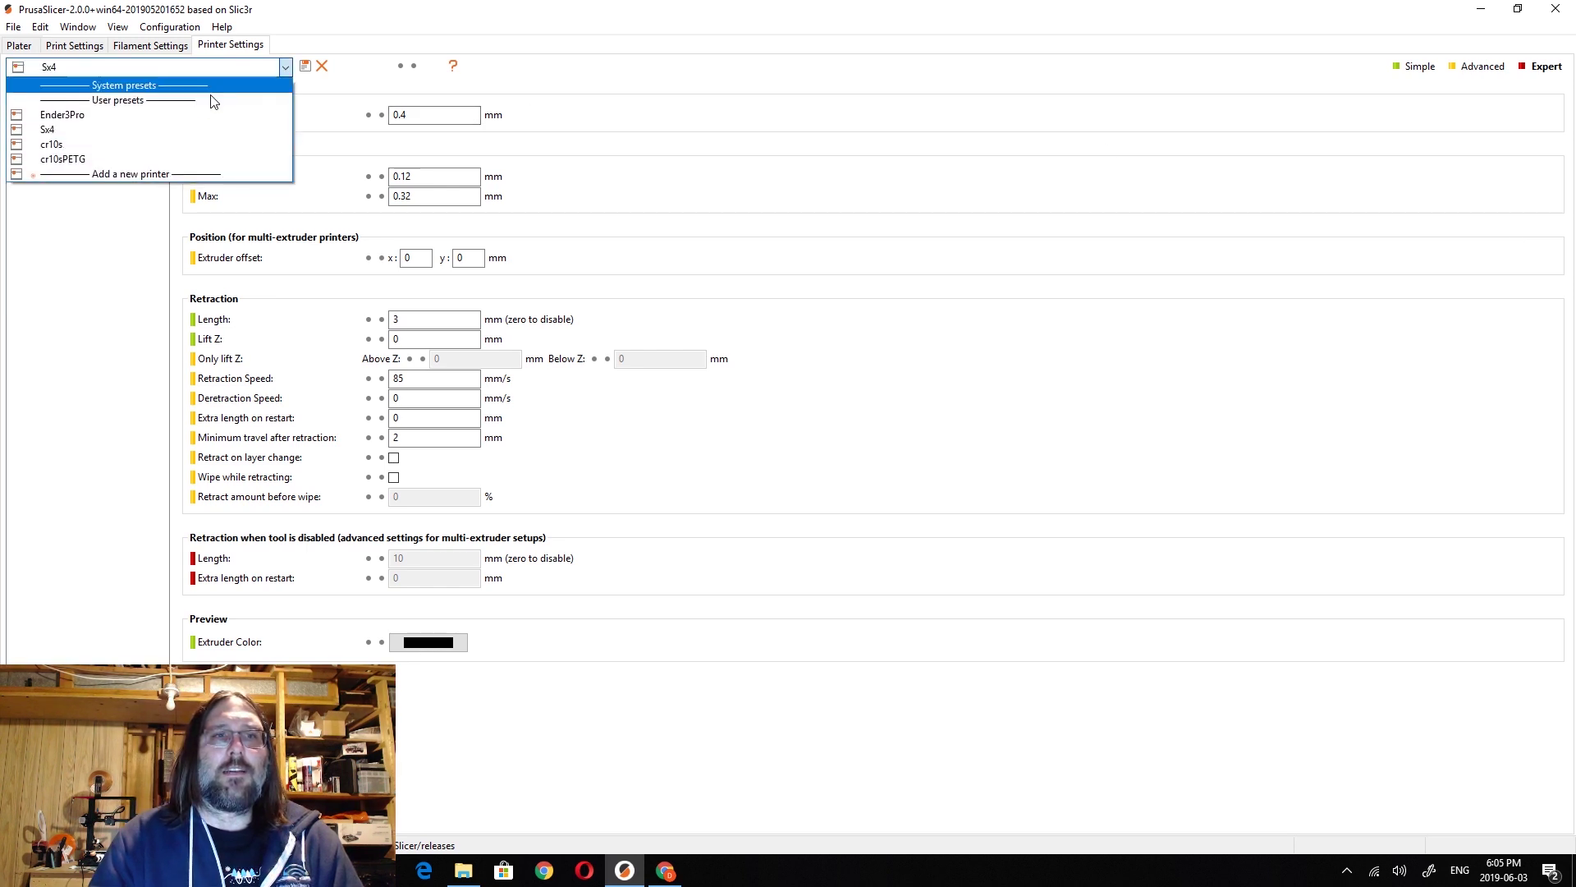
left_click(251, 115)
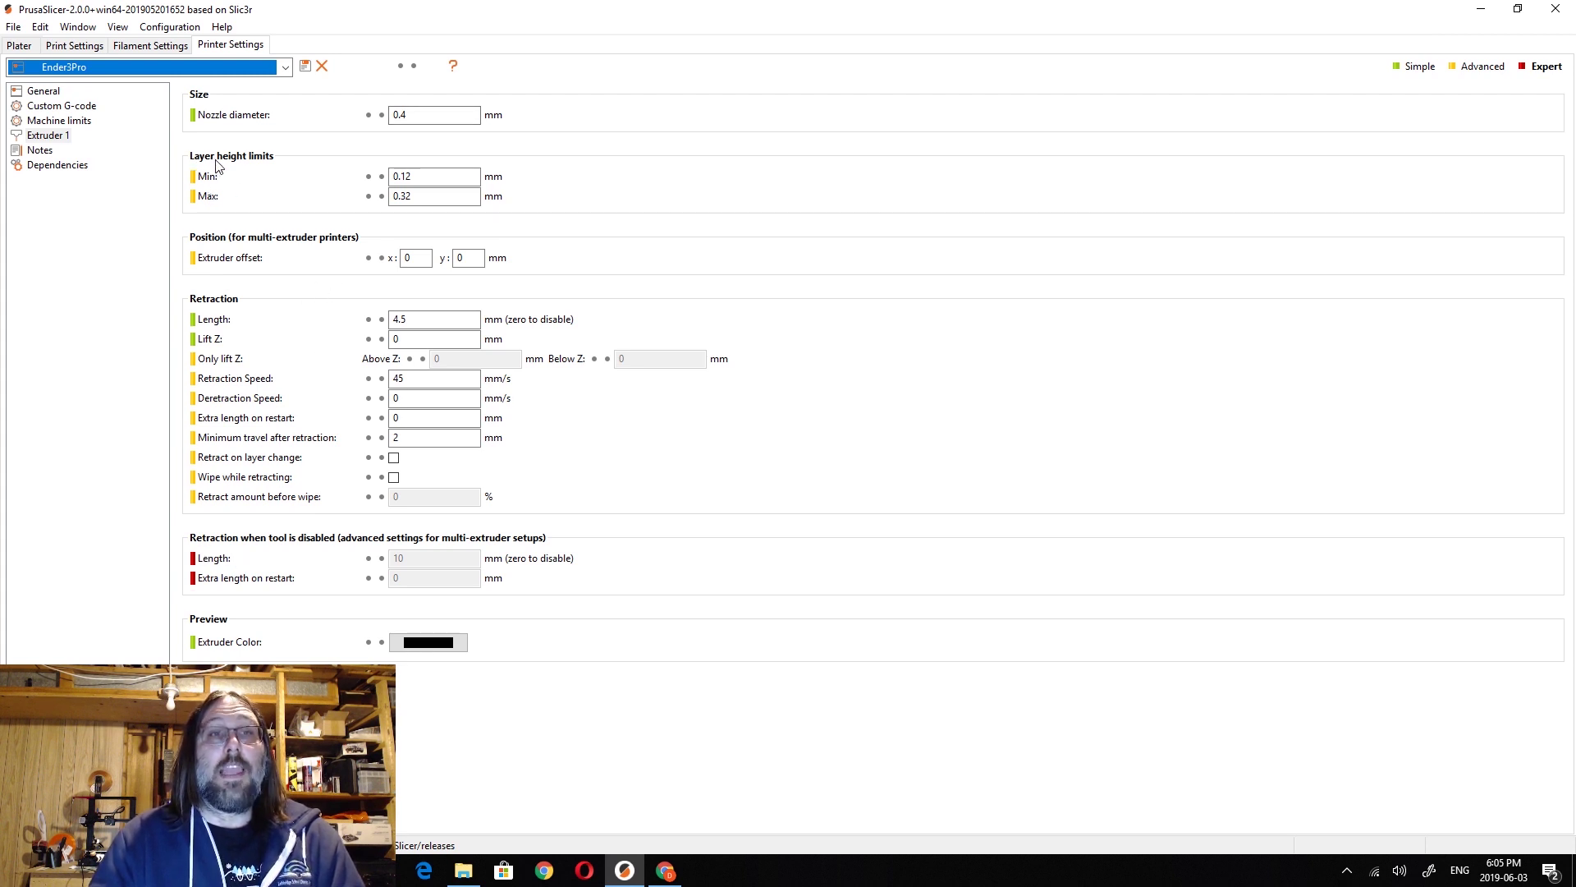
Step: Set Extruder 1 layer height limits to minimum 0.12 mm and maximum 0.32 mm
left_click(437, 179)
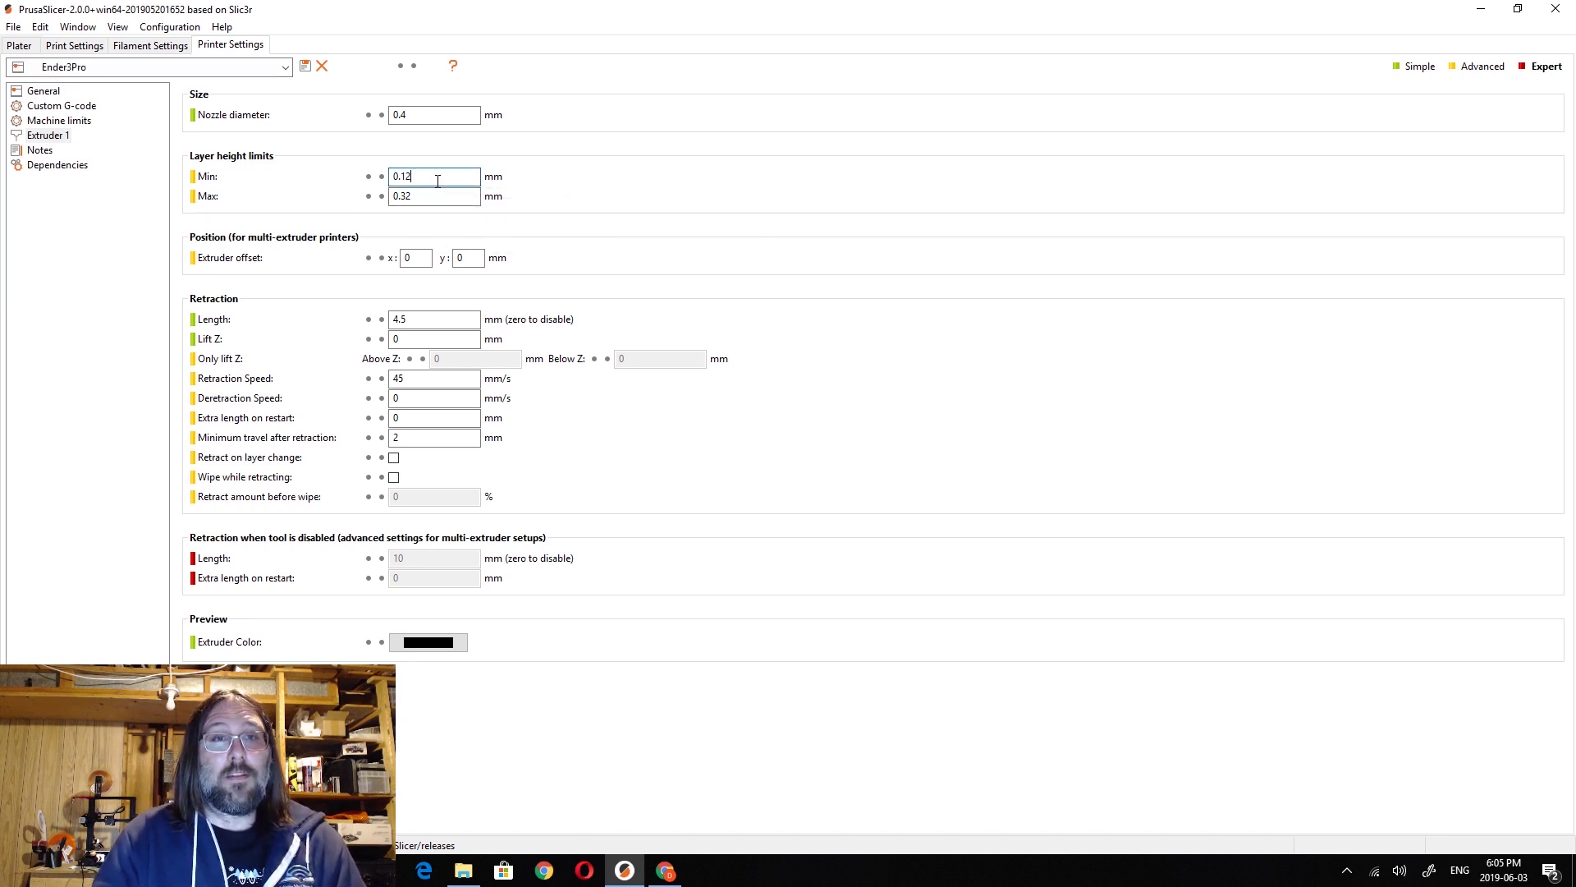
key("Tab")
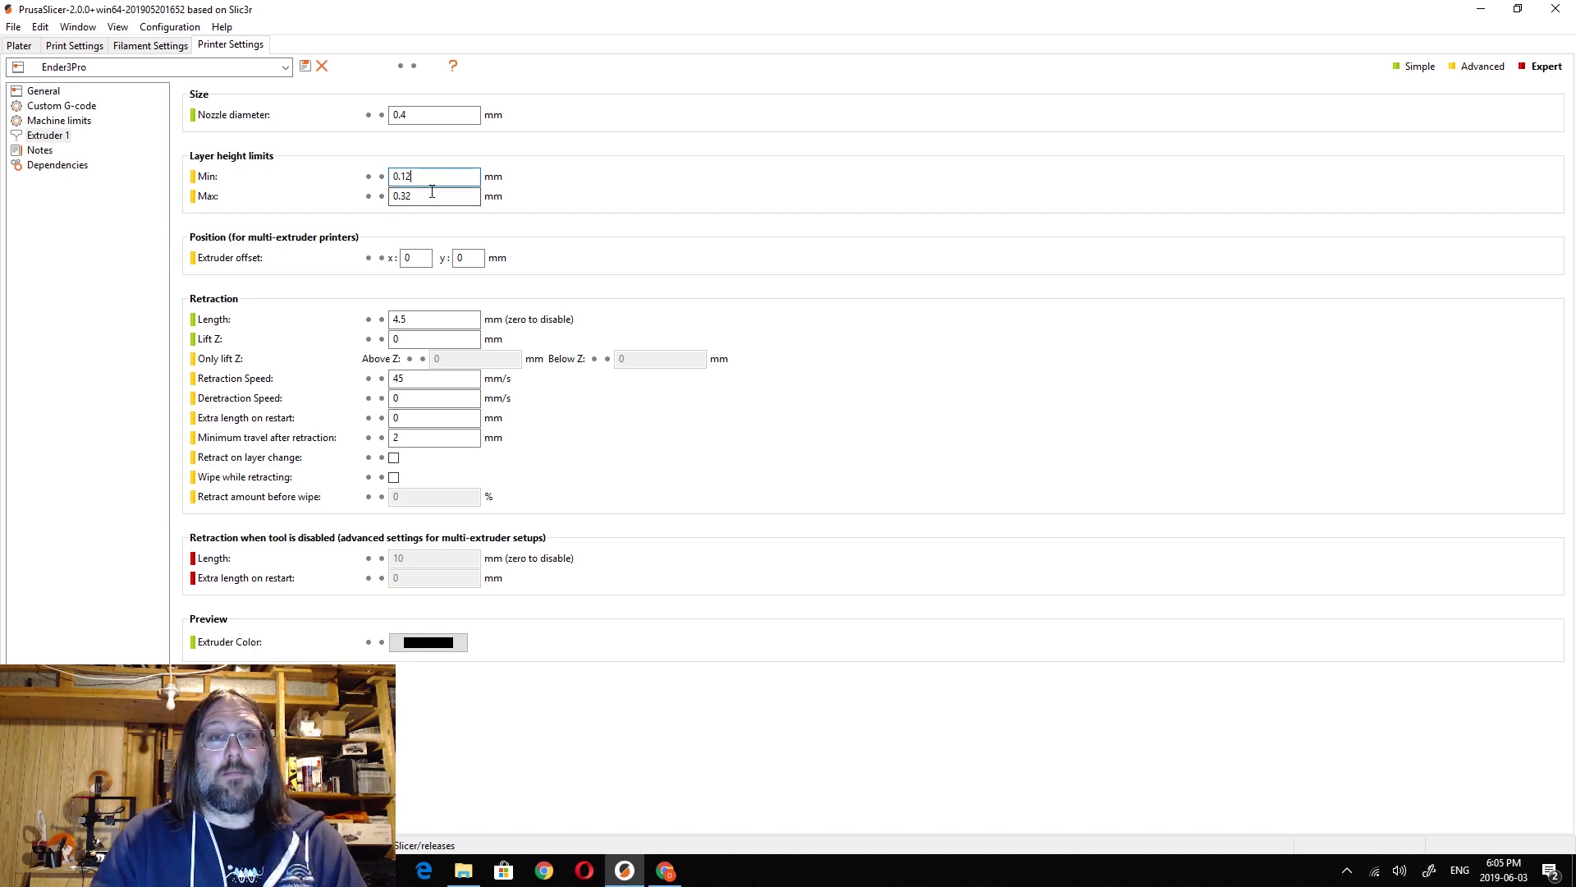
key("shift+Tab")
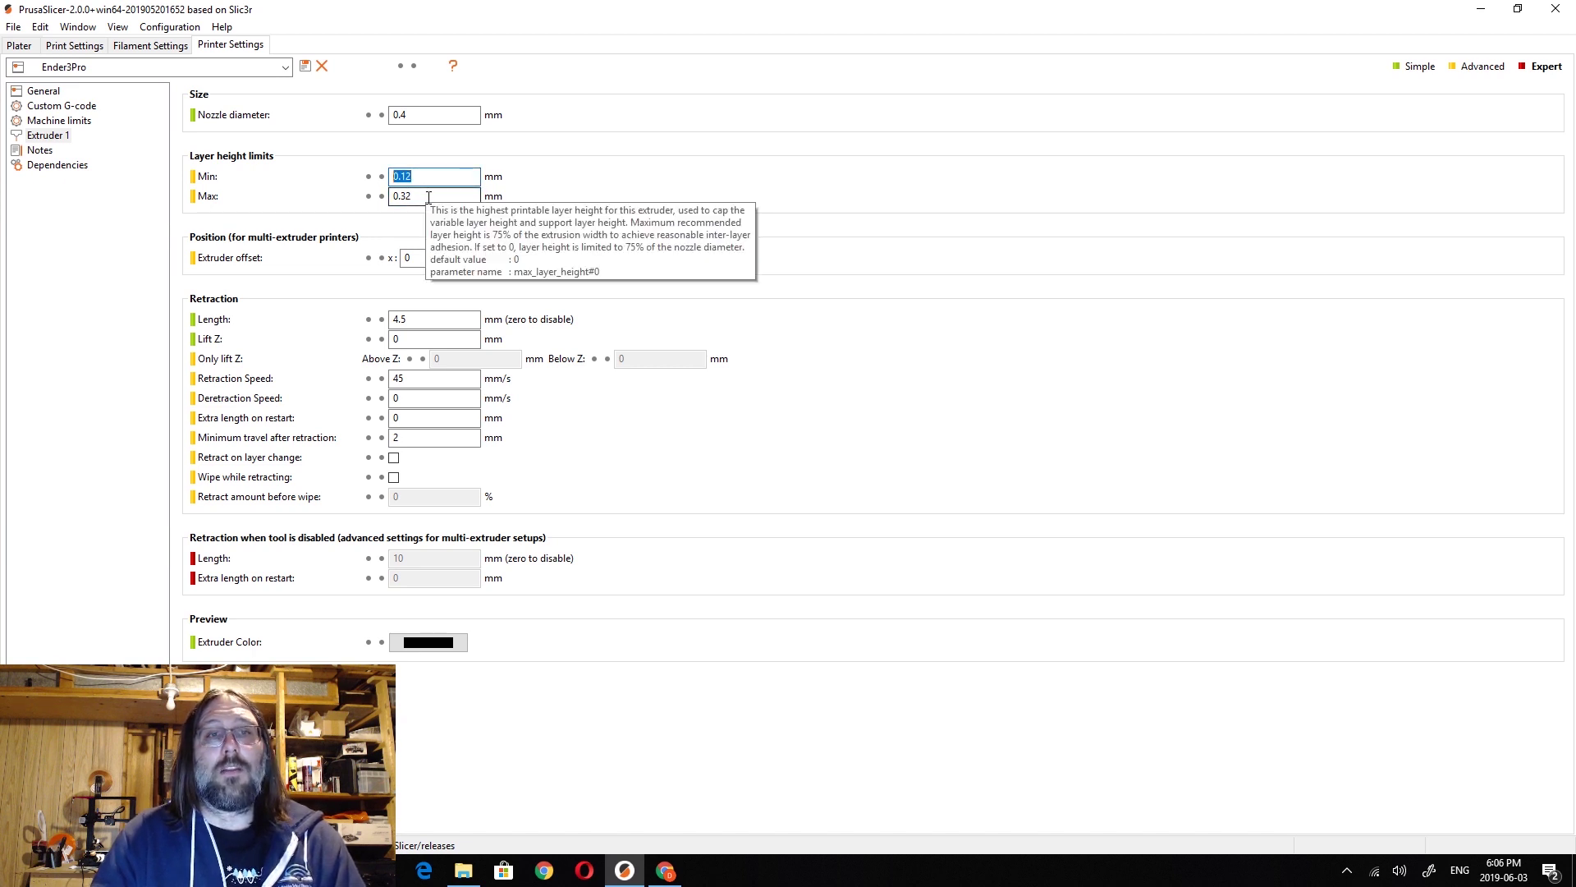
left_click(423, 198)
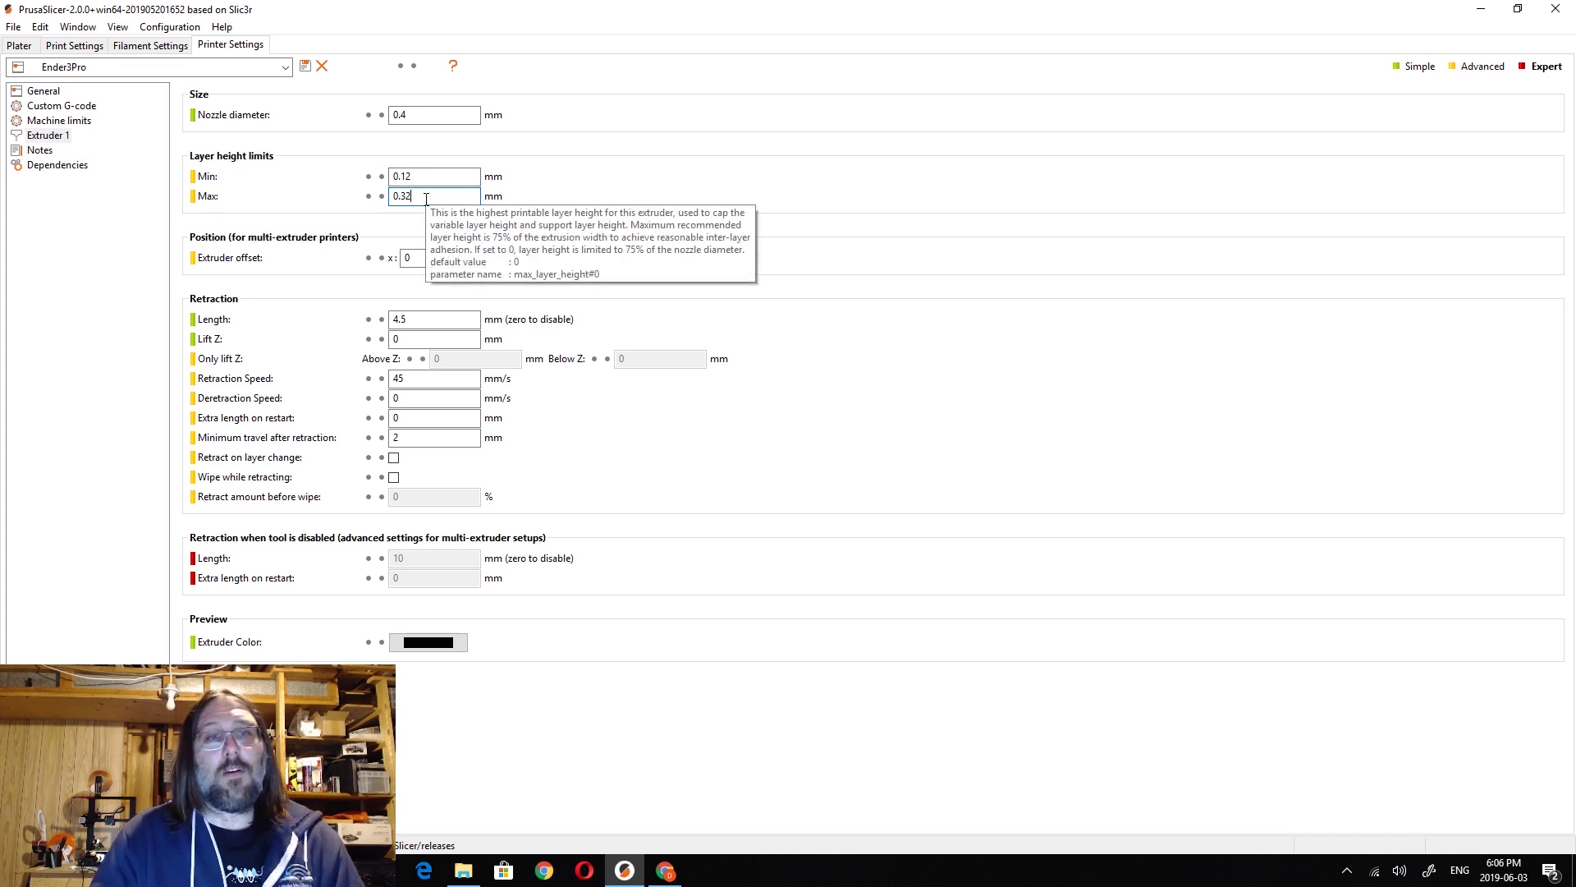
double_click(423, 203)
left_click(425, 177)
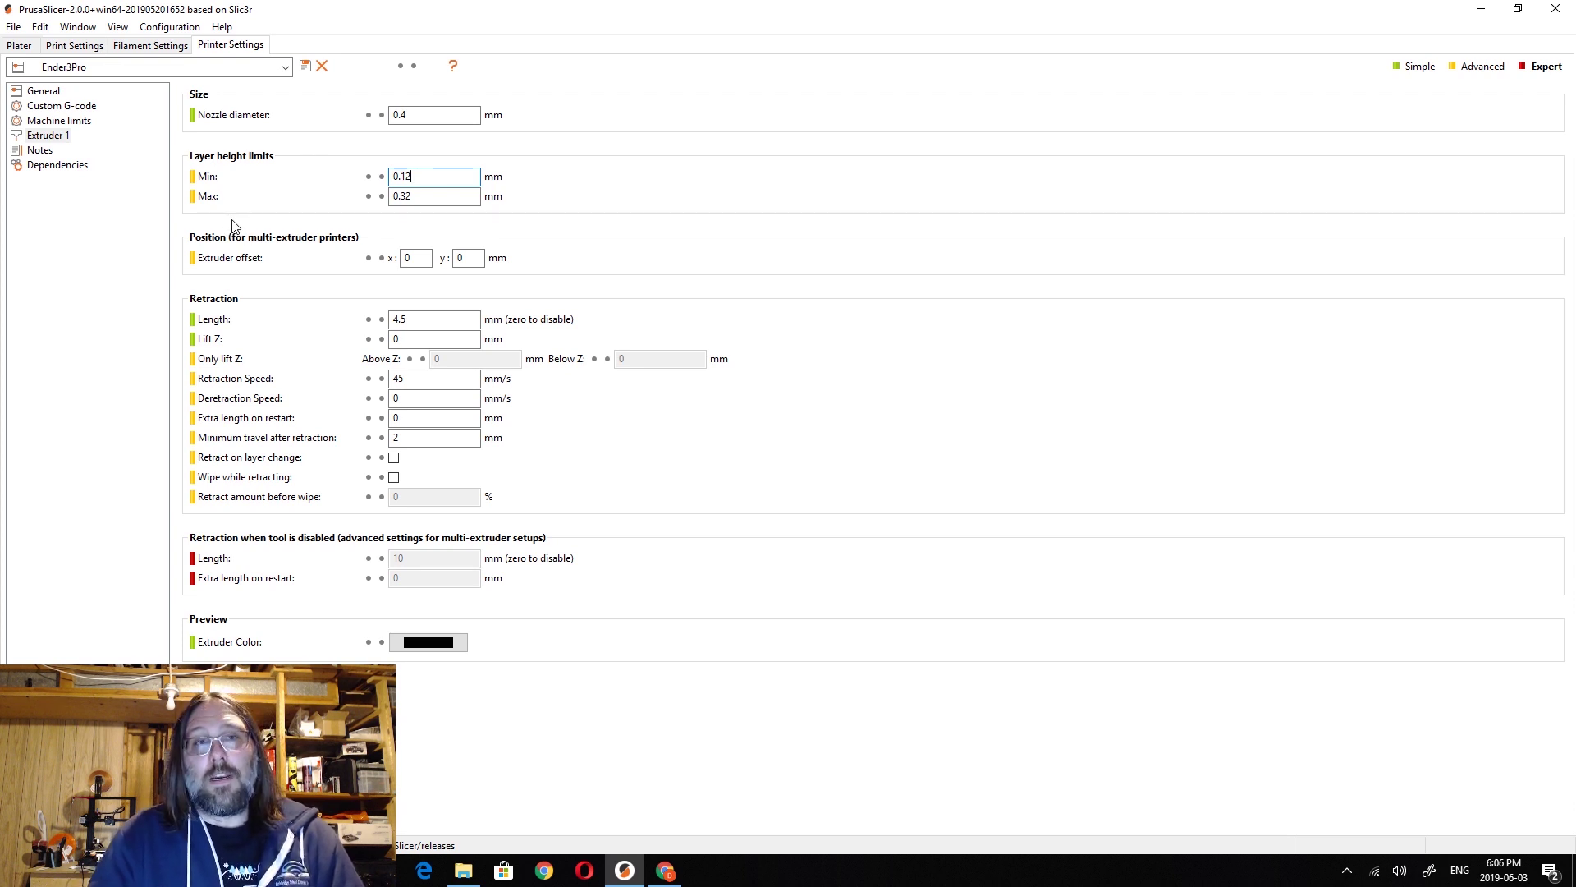
Step: Review Machine limits and General settings (max print height 250), then view Custom G-code
left_click(69, 122)
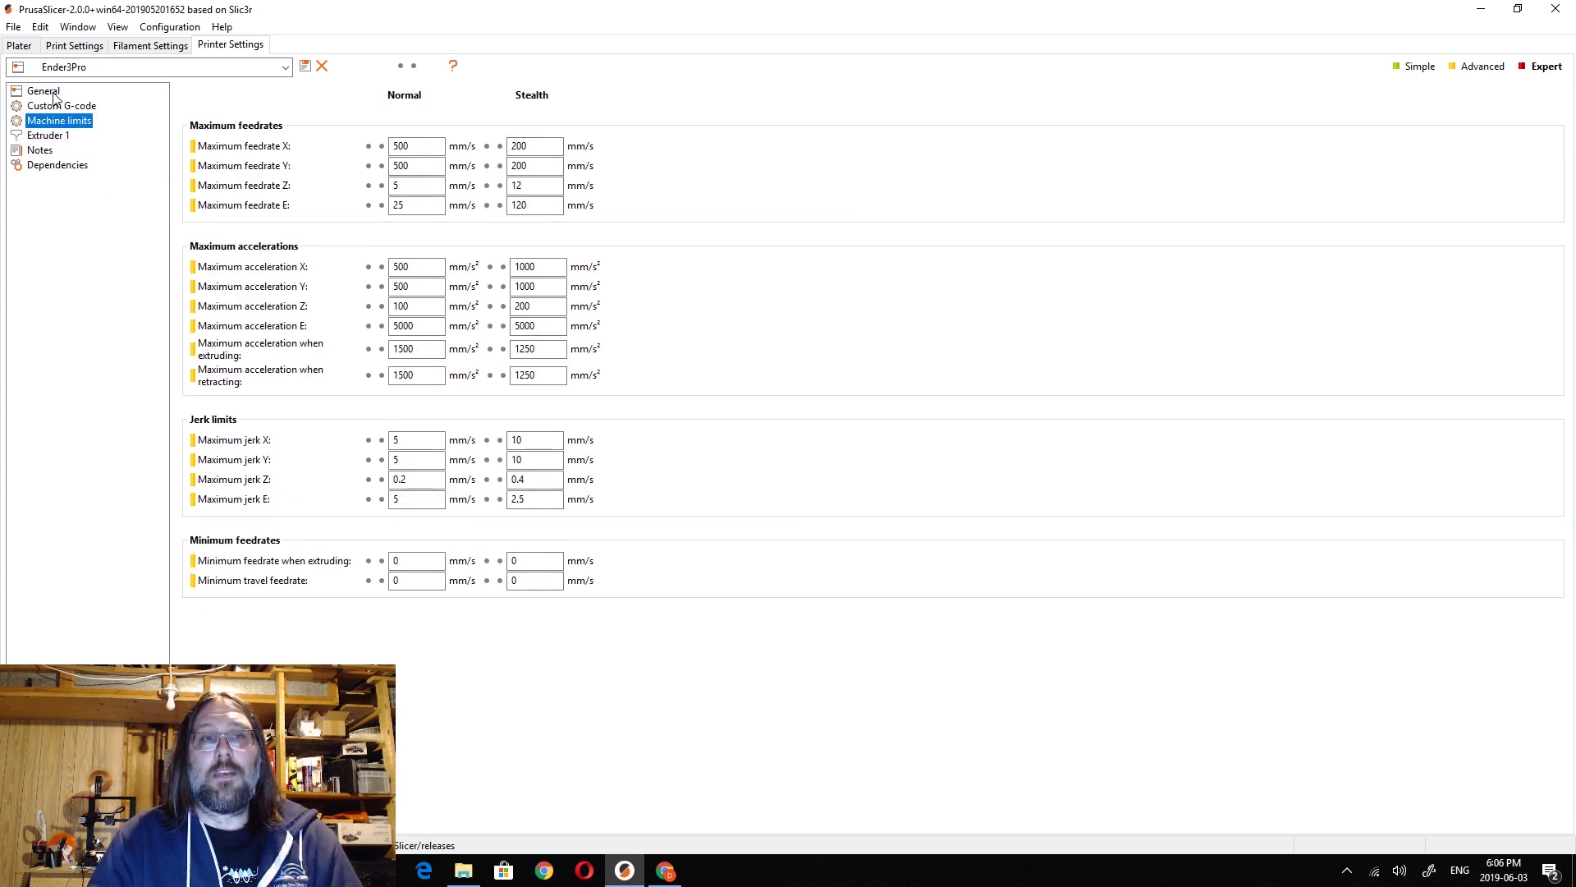
left_click(53, 93)
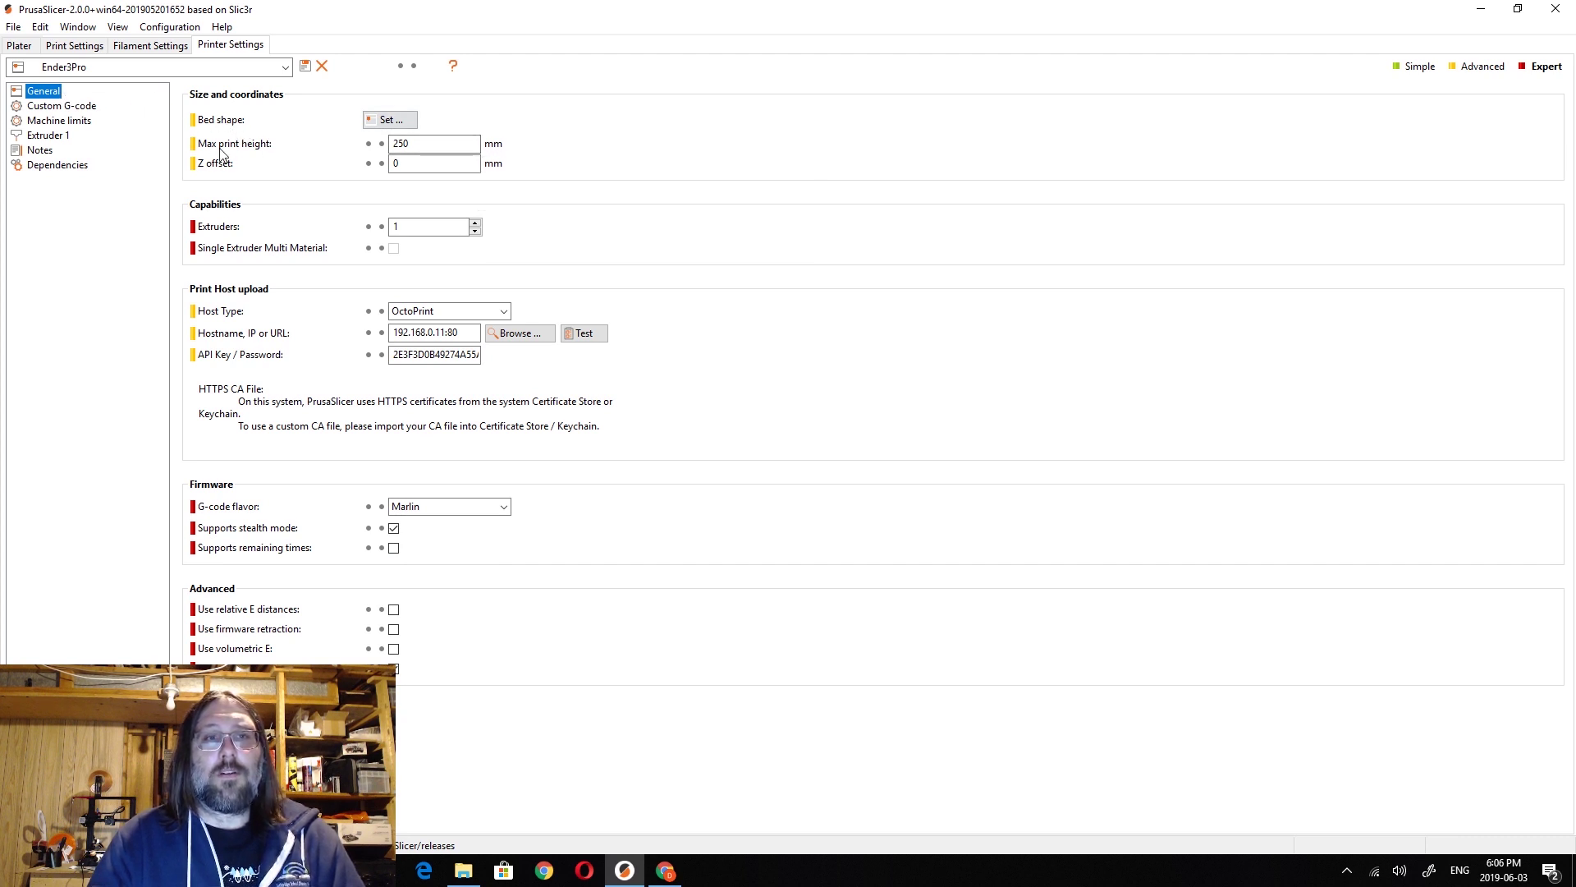
left_click(383, 145)
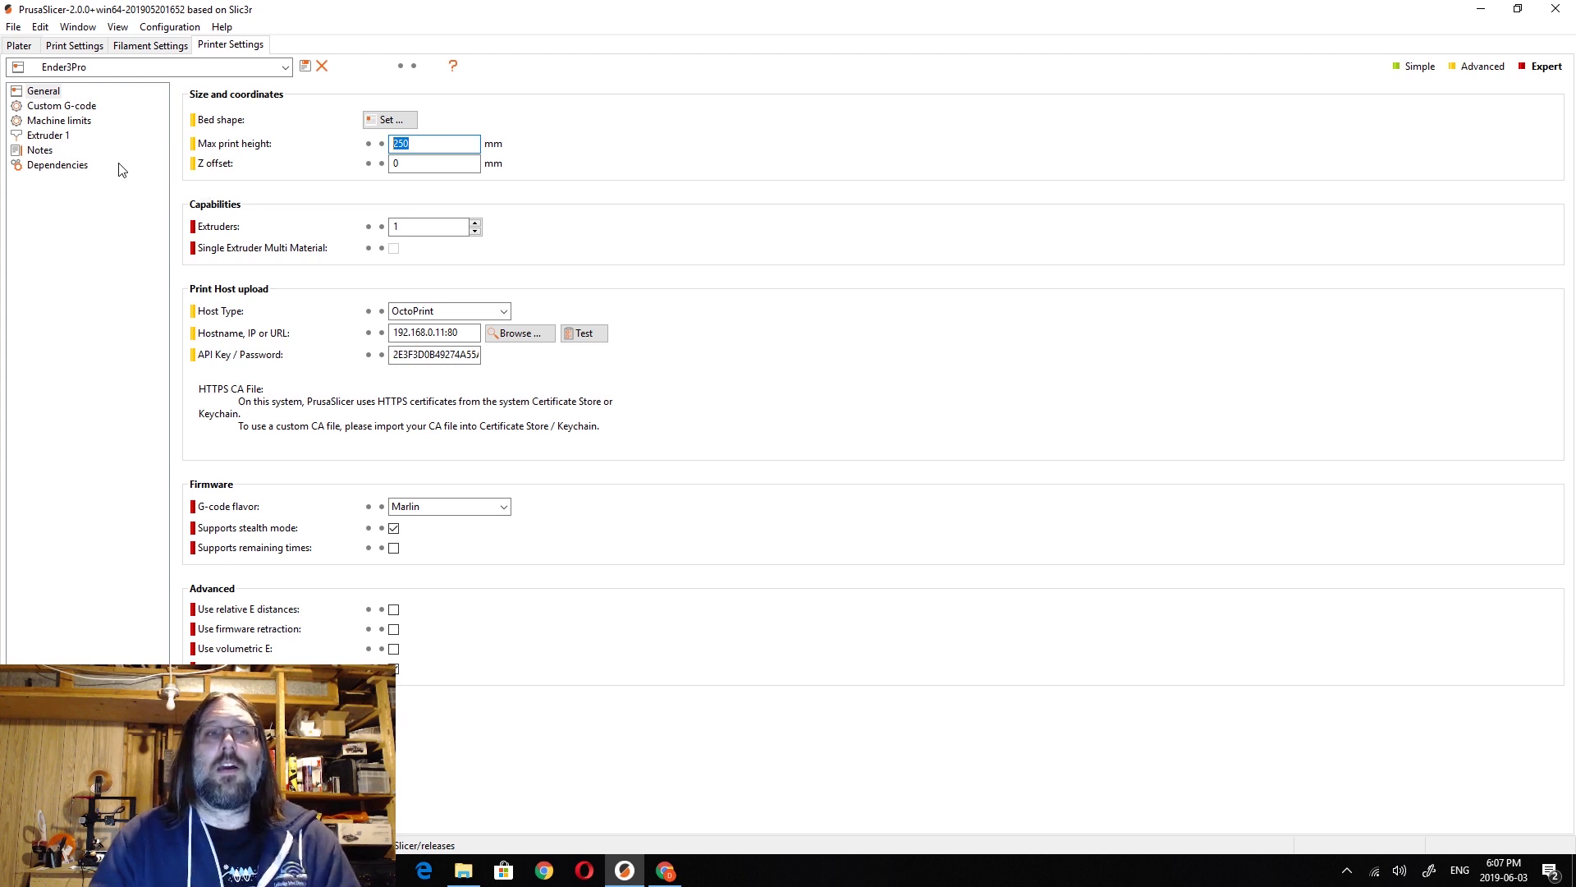
left_click(78, 107)
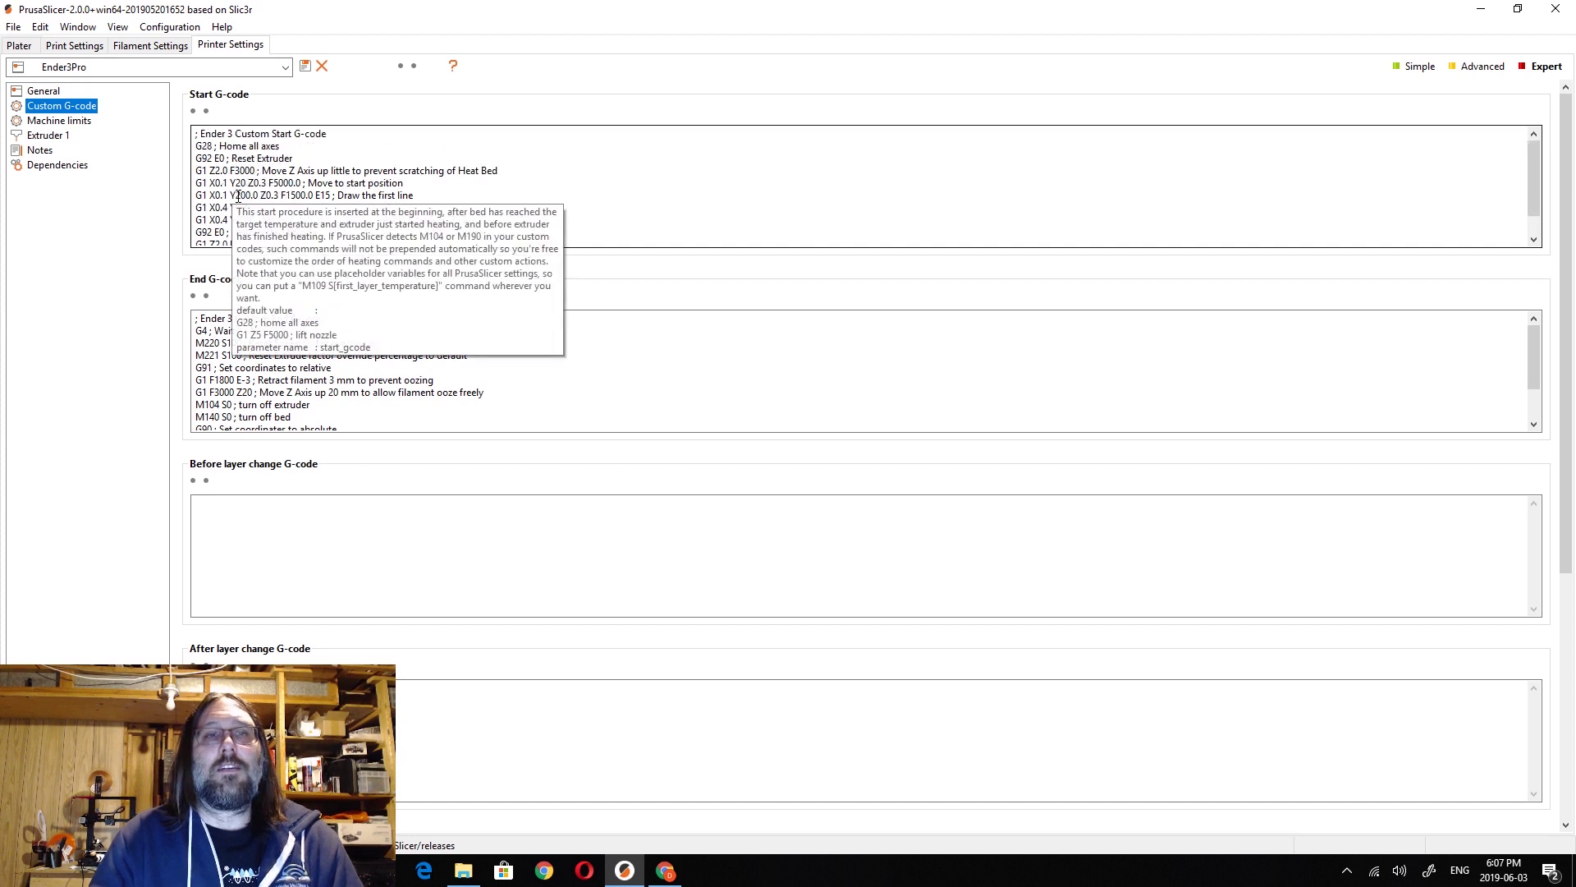
left_click(330, 171)
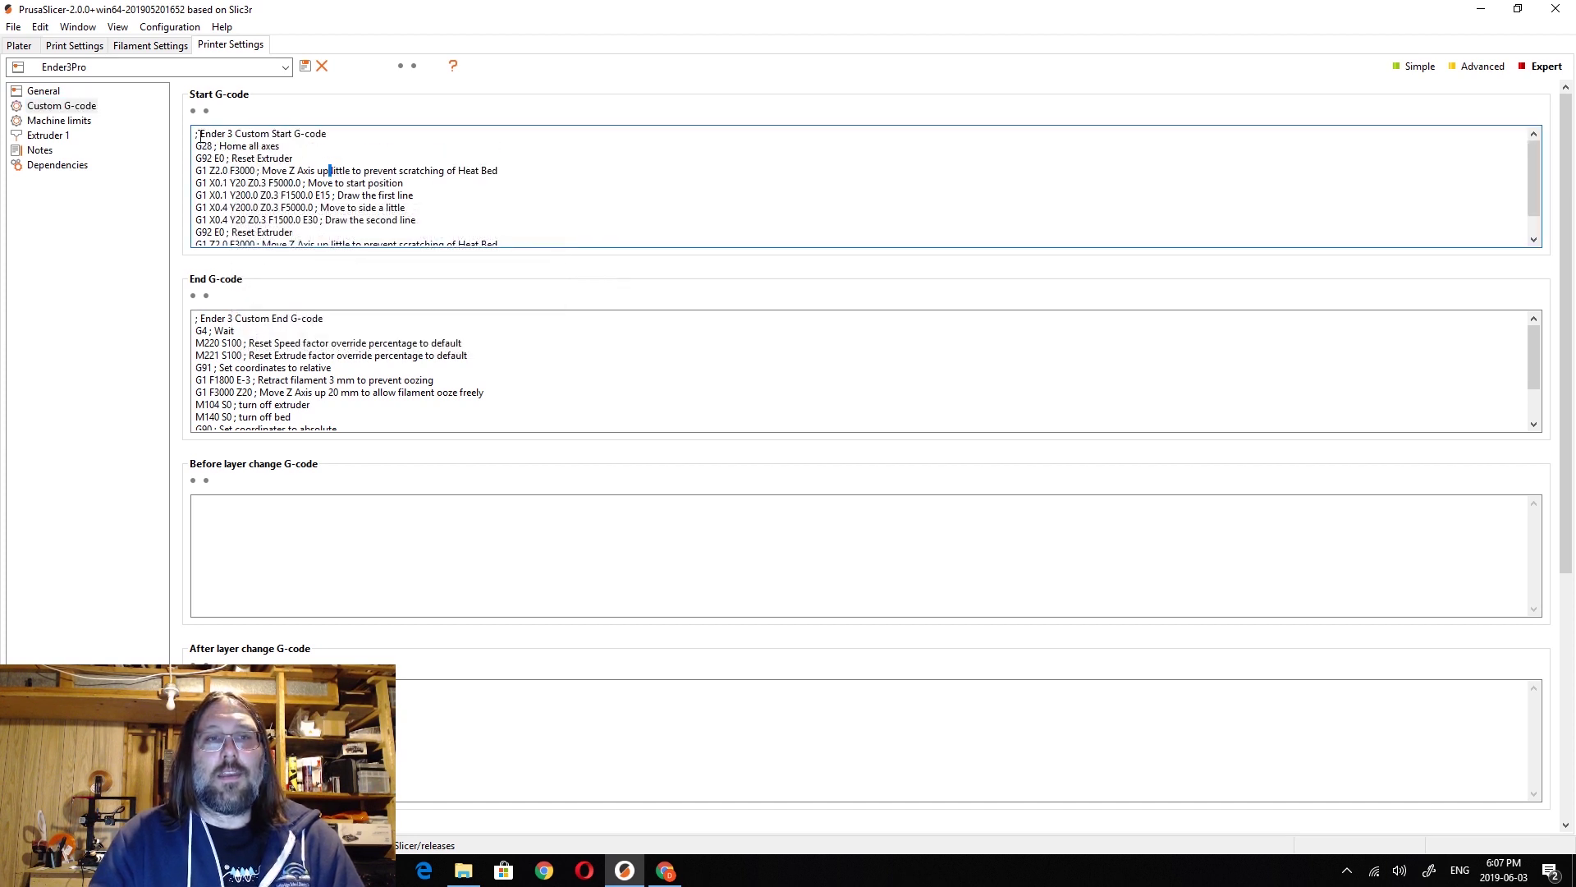
left_click_drag(199, 136, 380, 257)
left_click(358, 236)
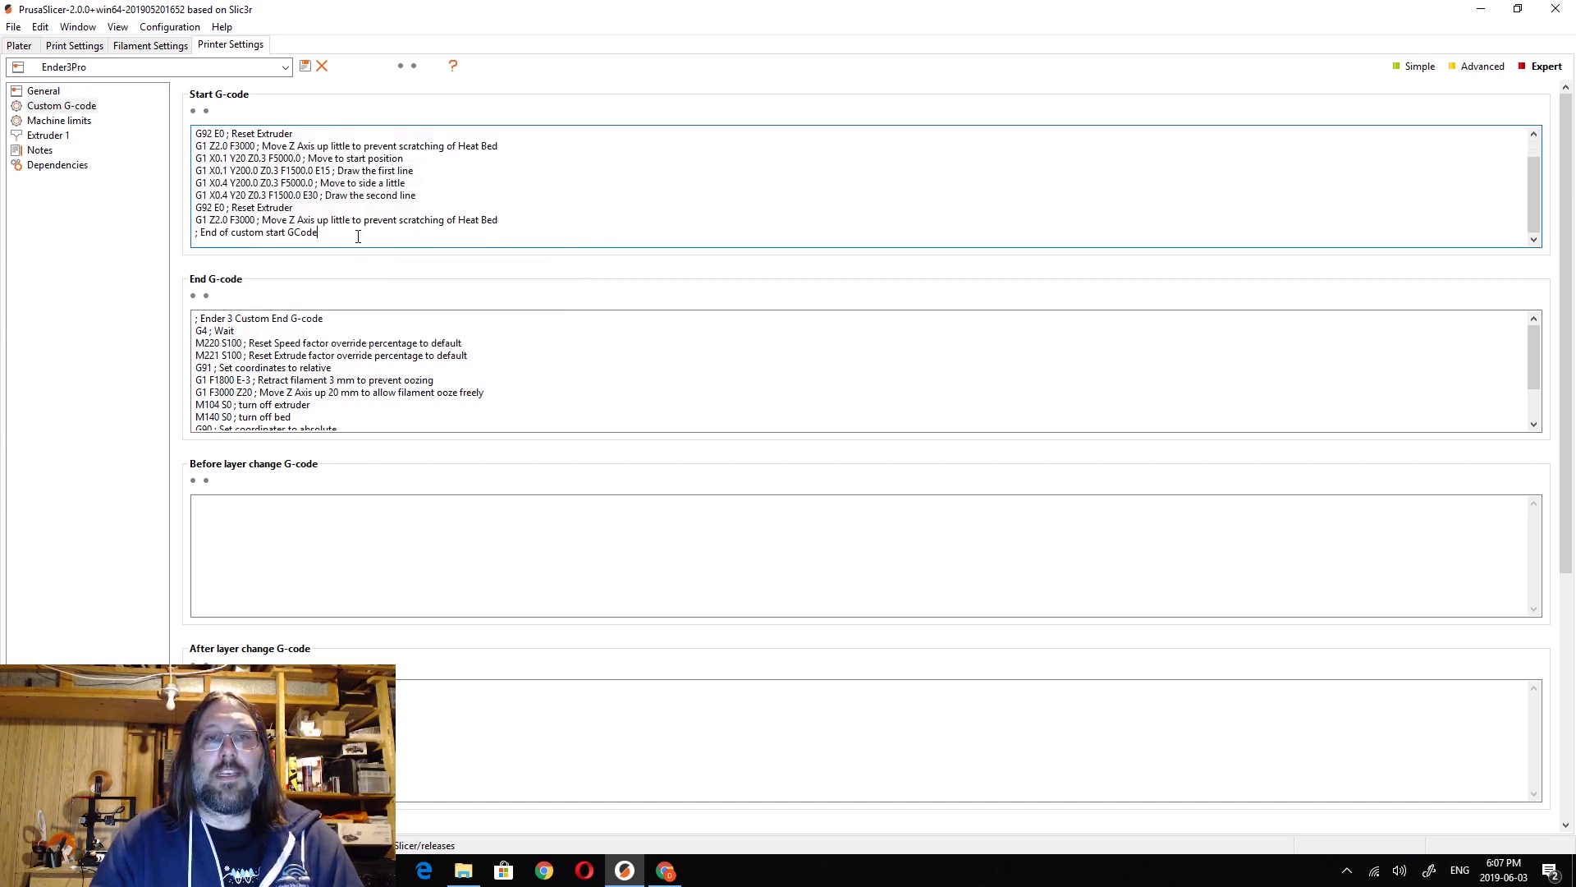
scroll(358, 236, "up", 1)
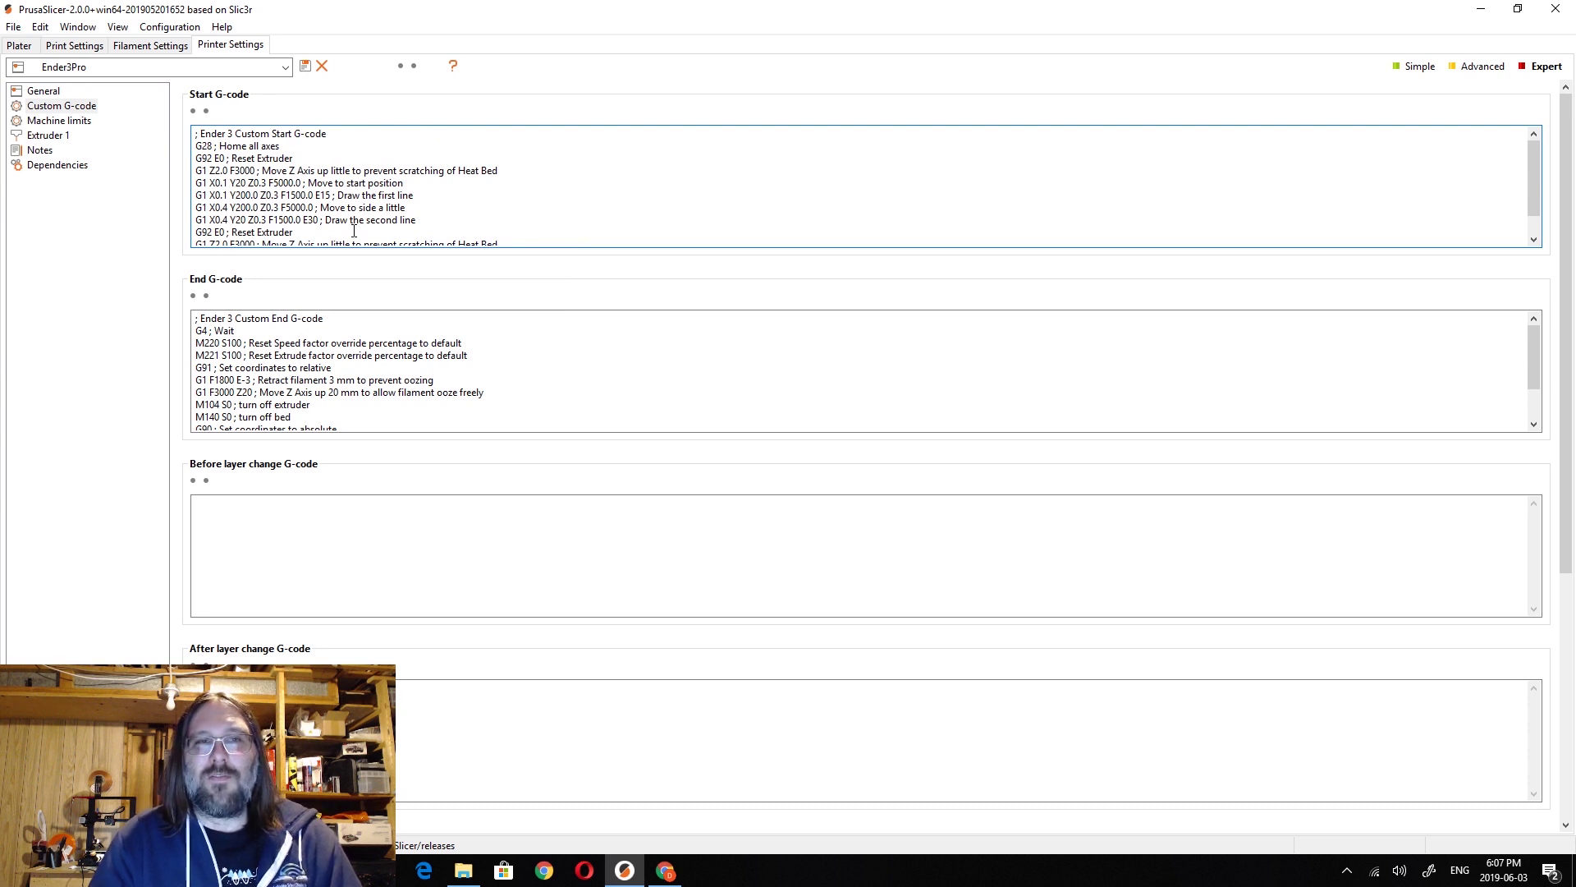
scroll(361, 230, "down", 1)
left_click_drag(450, 232, 263, 130)
left_click(257, 161)
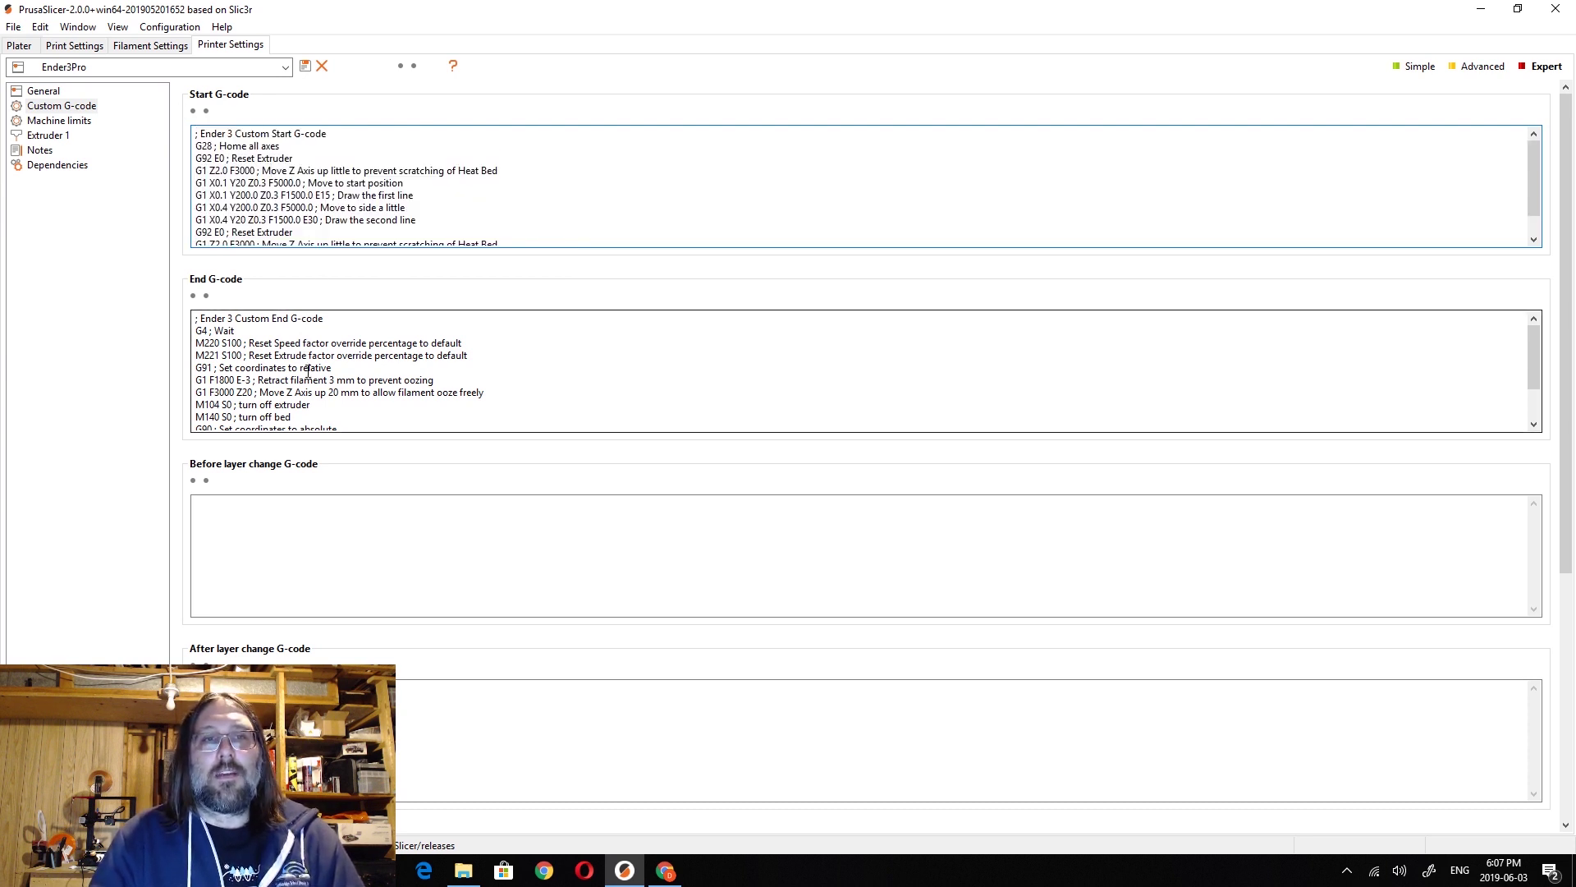
left_click(308, 371)
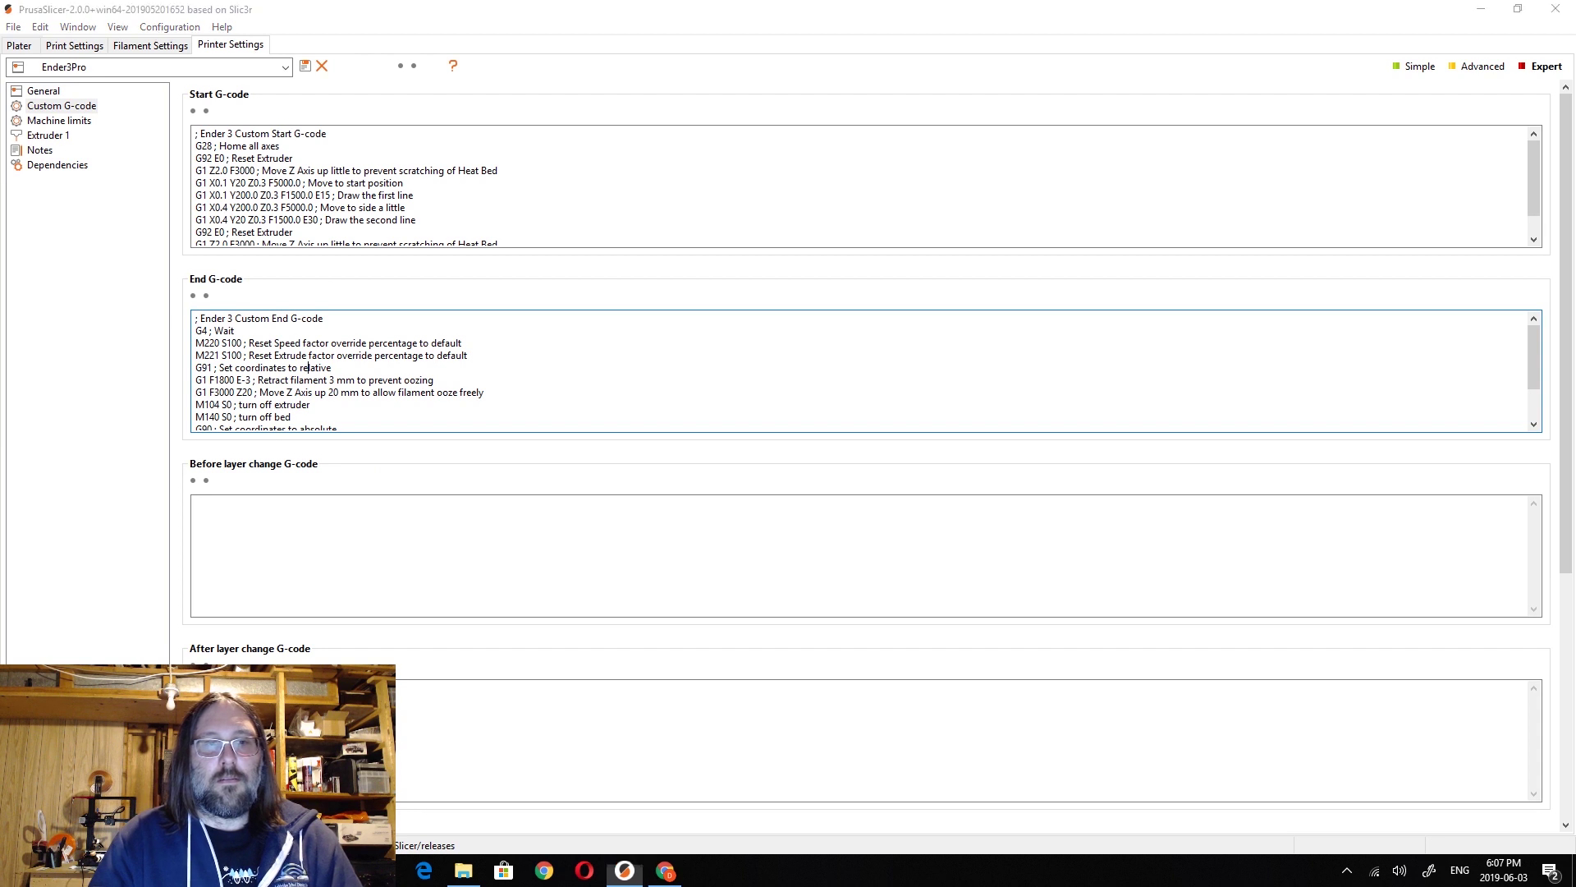
Step: Launch Ultimaker Cura 4.0.0 and open Manage printers for the Creality Ender-3
key("super")
type("cura")
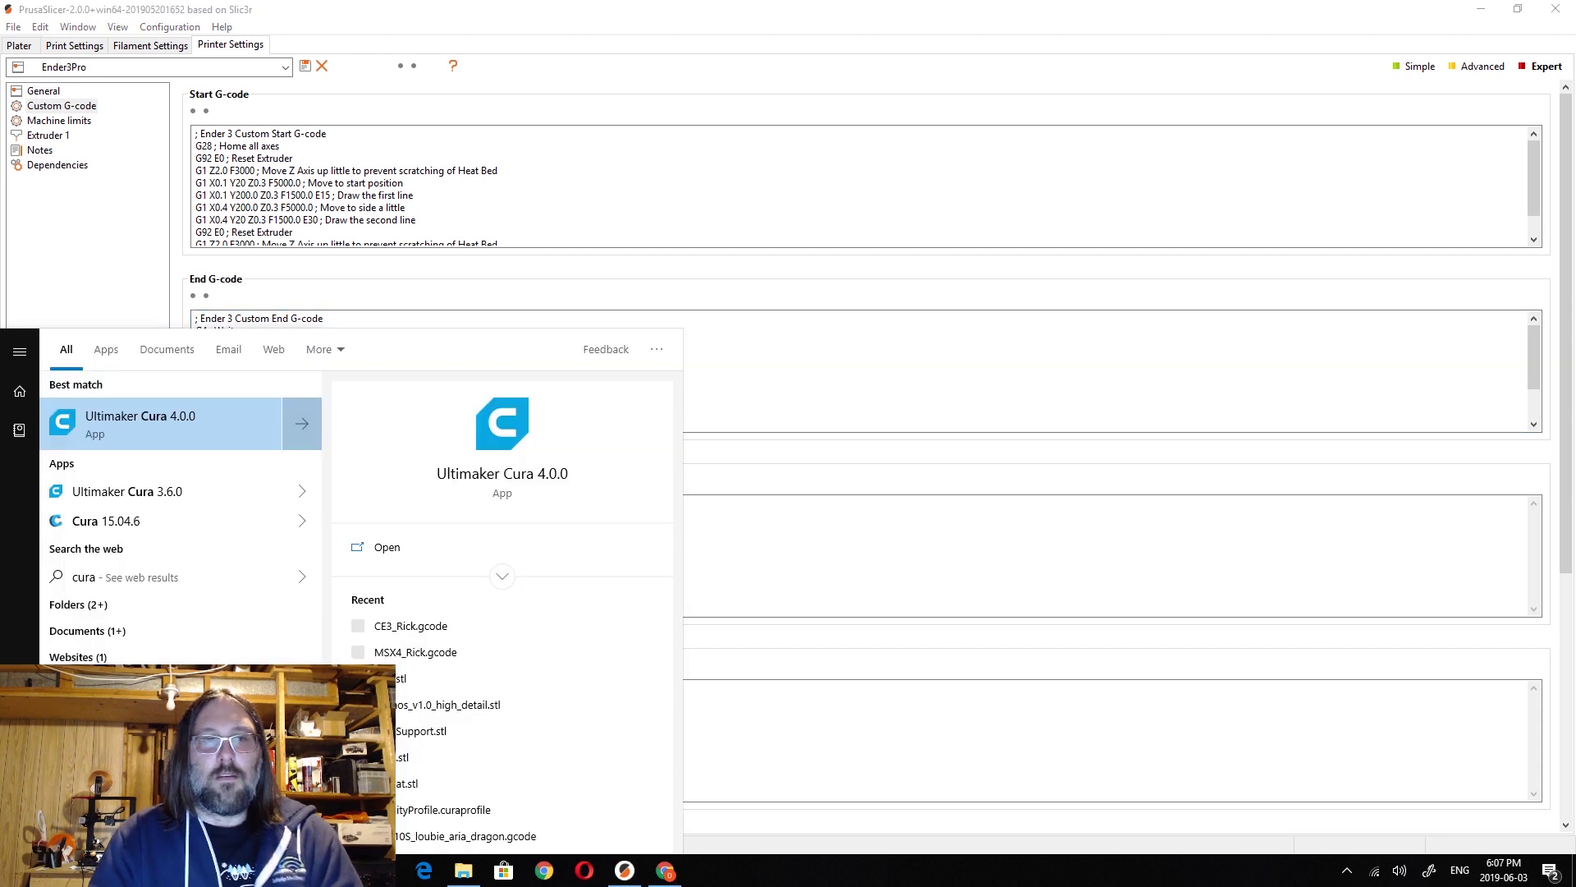
key("Return")
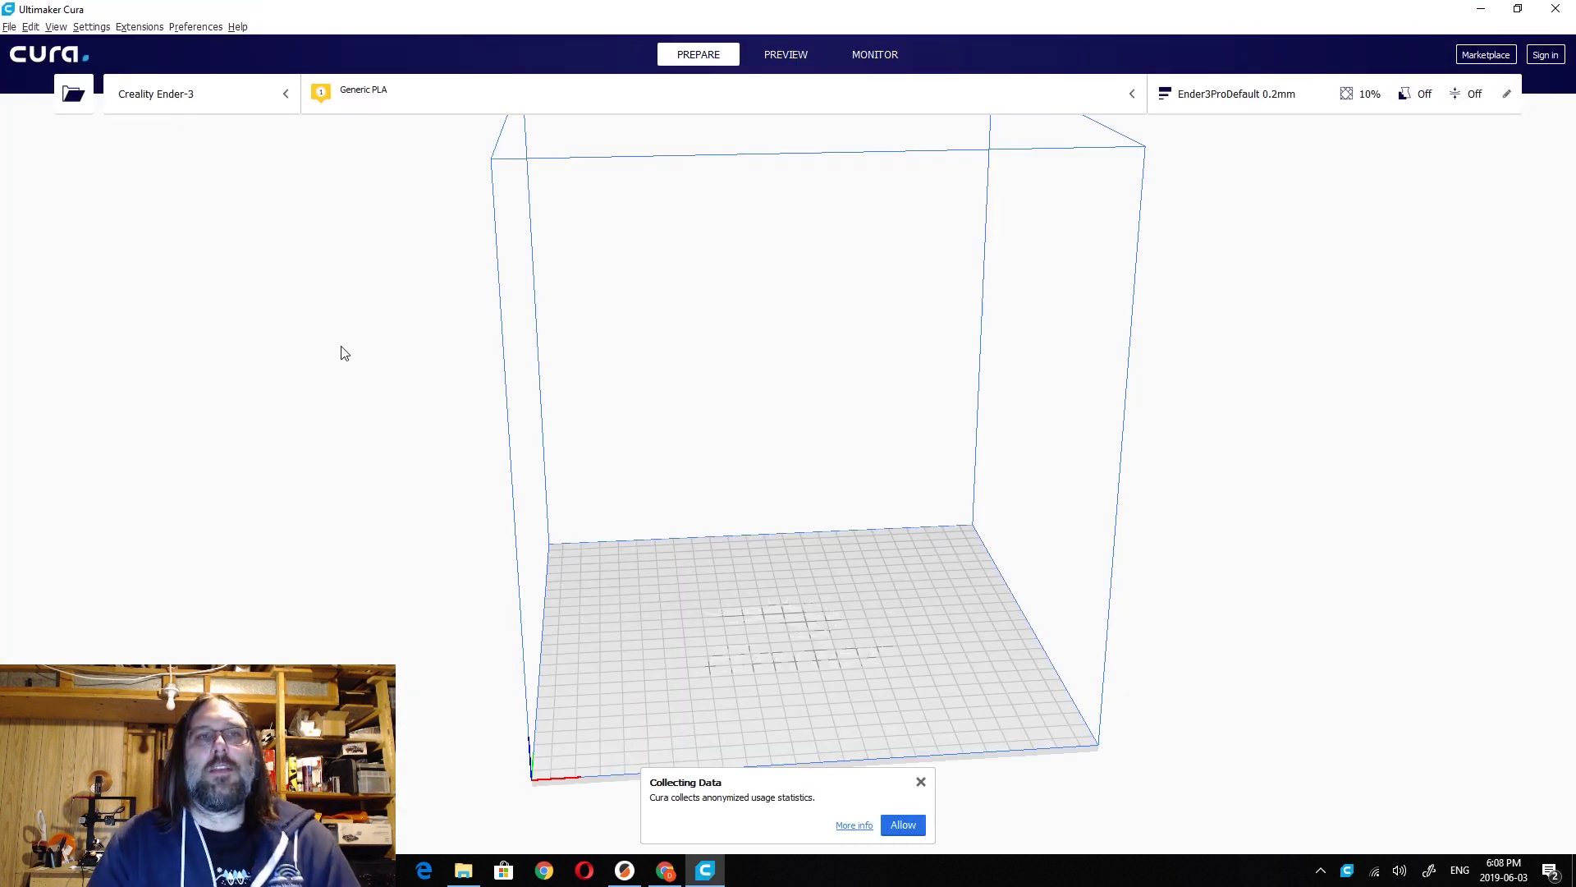
left_click(229, 99)
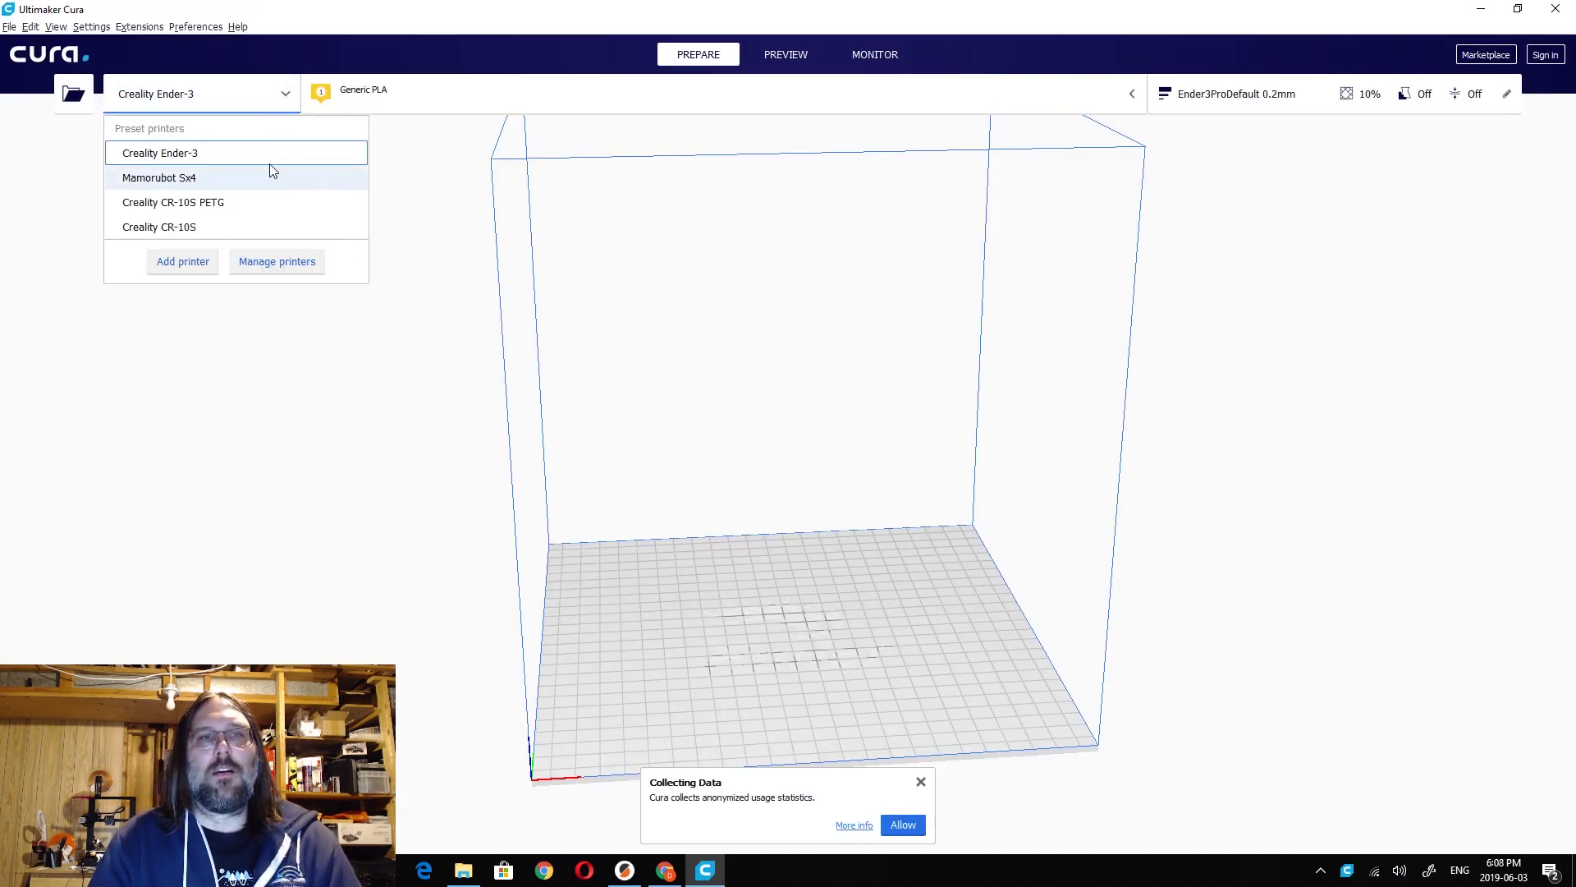
left_click(282, 264)
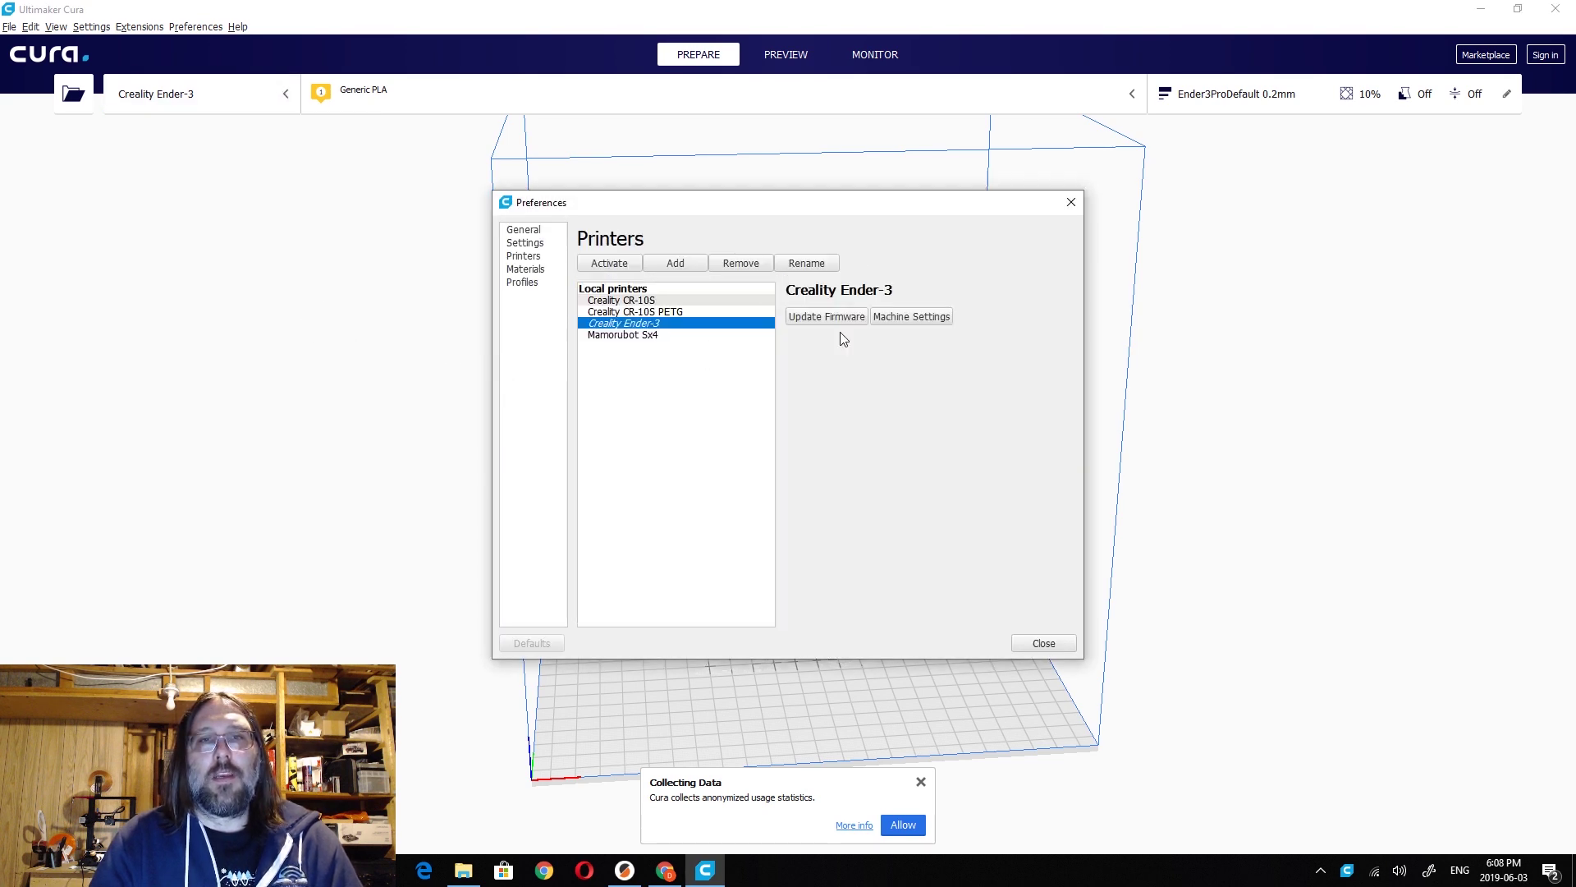
Step: Open the Ender-3 Machine Settings and look through its start and end G-code
left_click(903, 319)
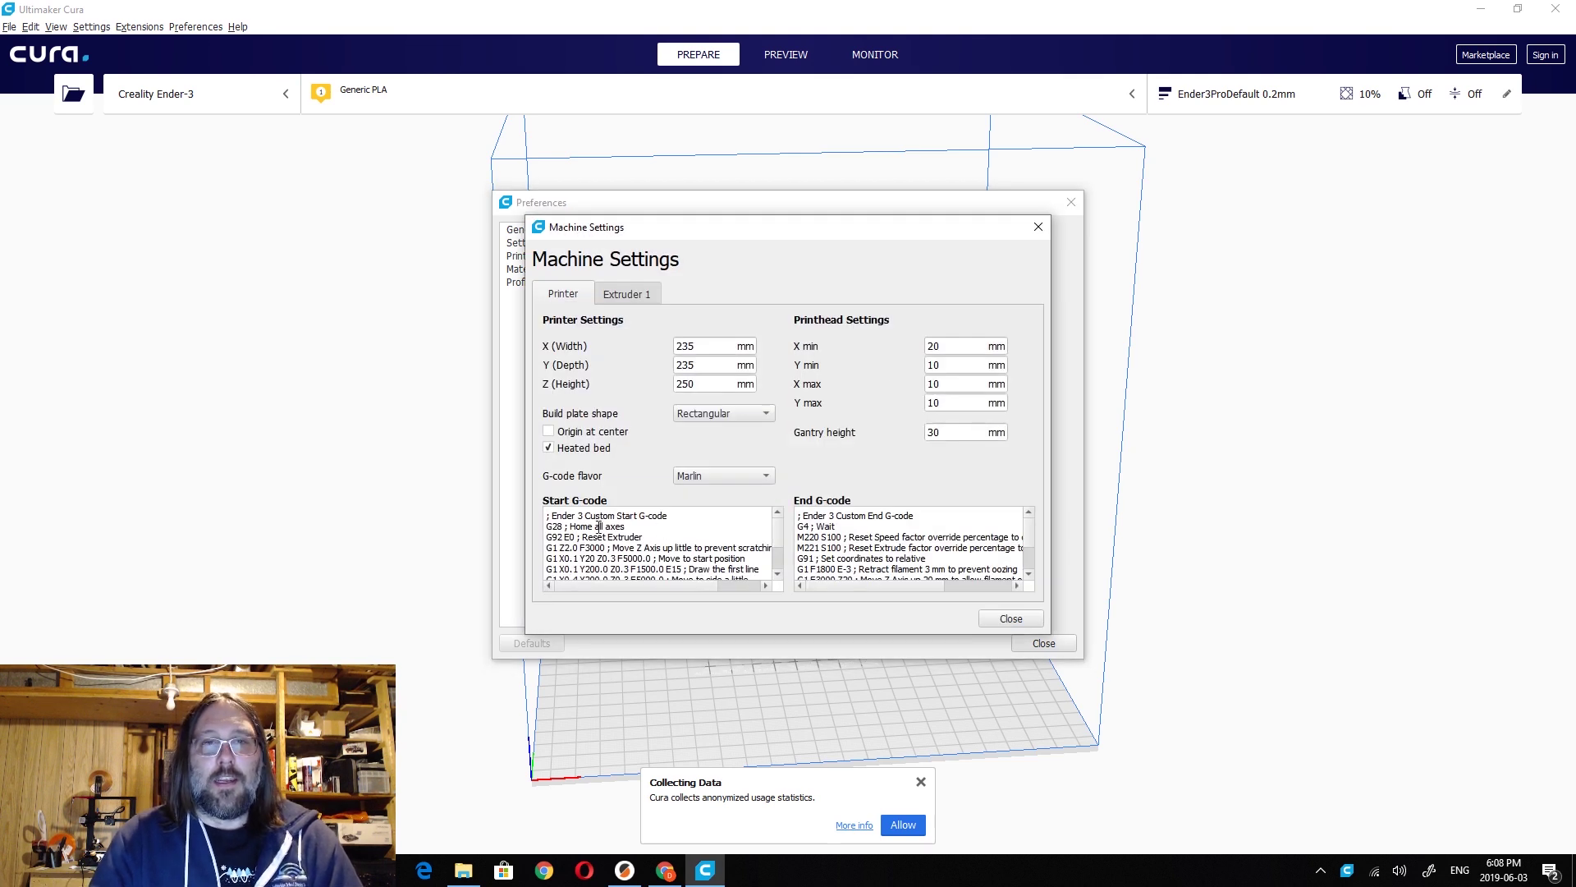
left_click_drag(548, 520, 725, 662)
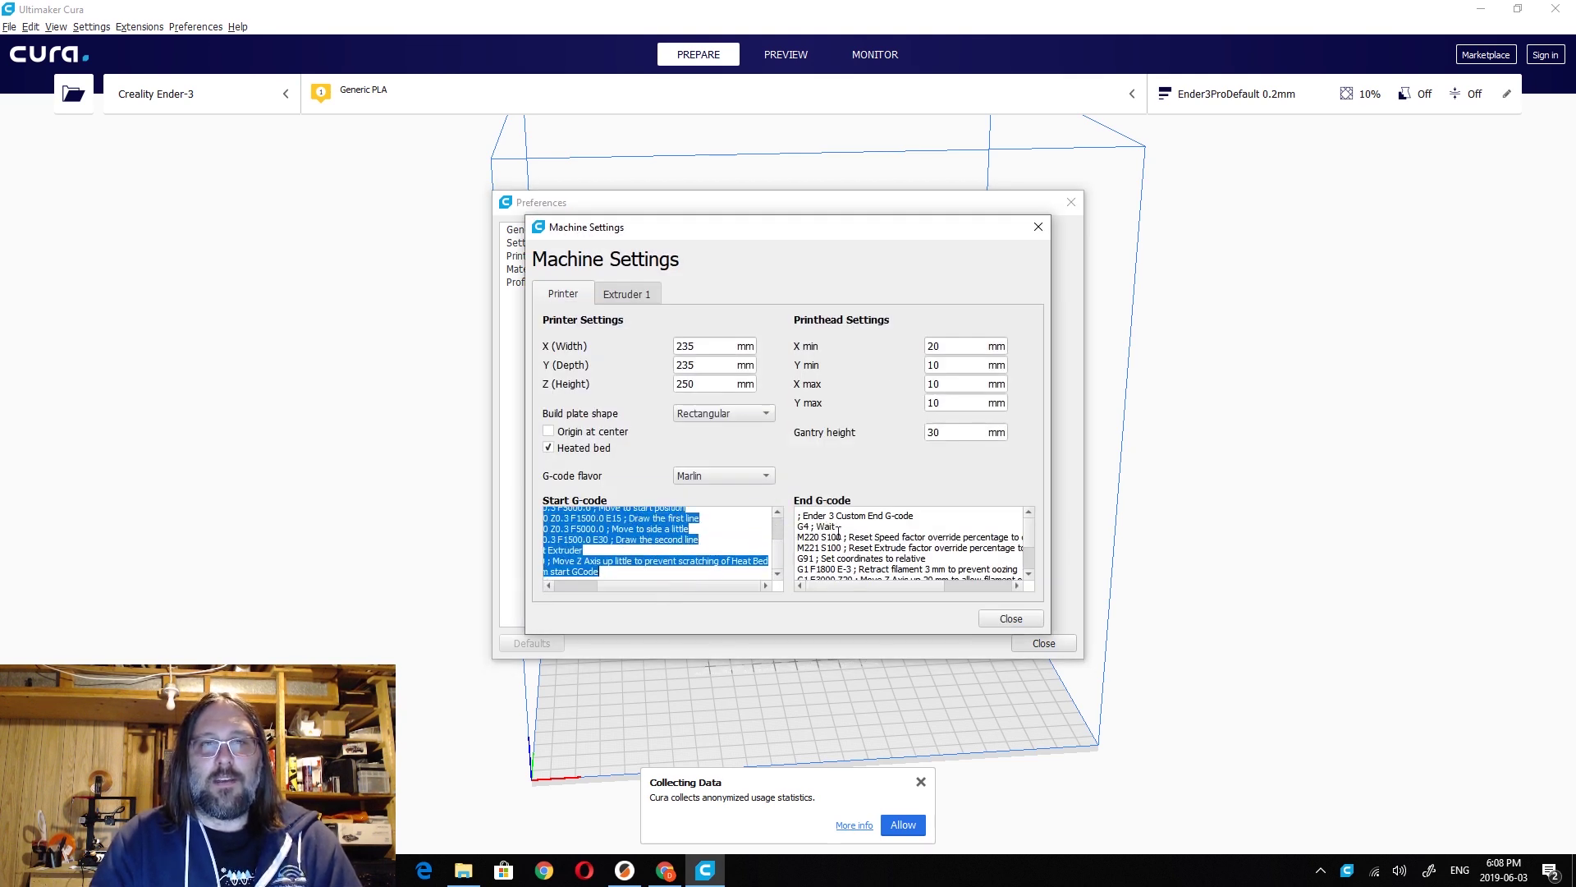
left_click_drag(843, 527, 941, 590)
left_click(727, 560)
scroll(727, 560, "up", 2)
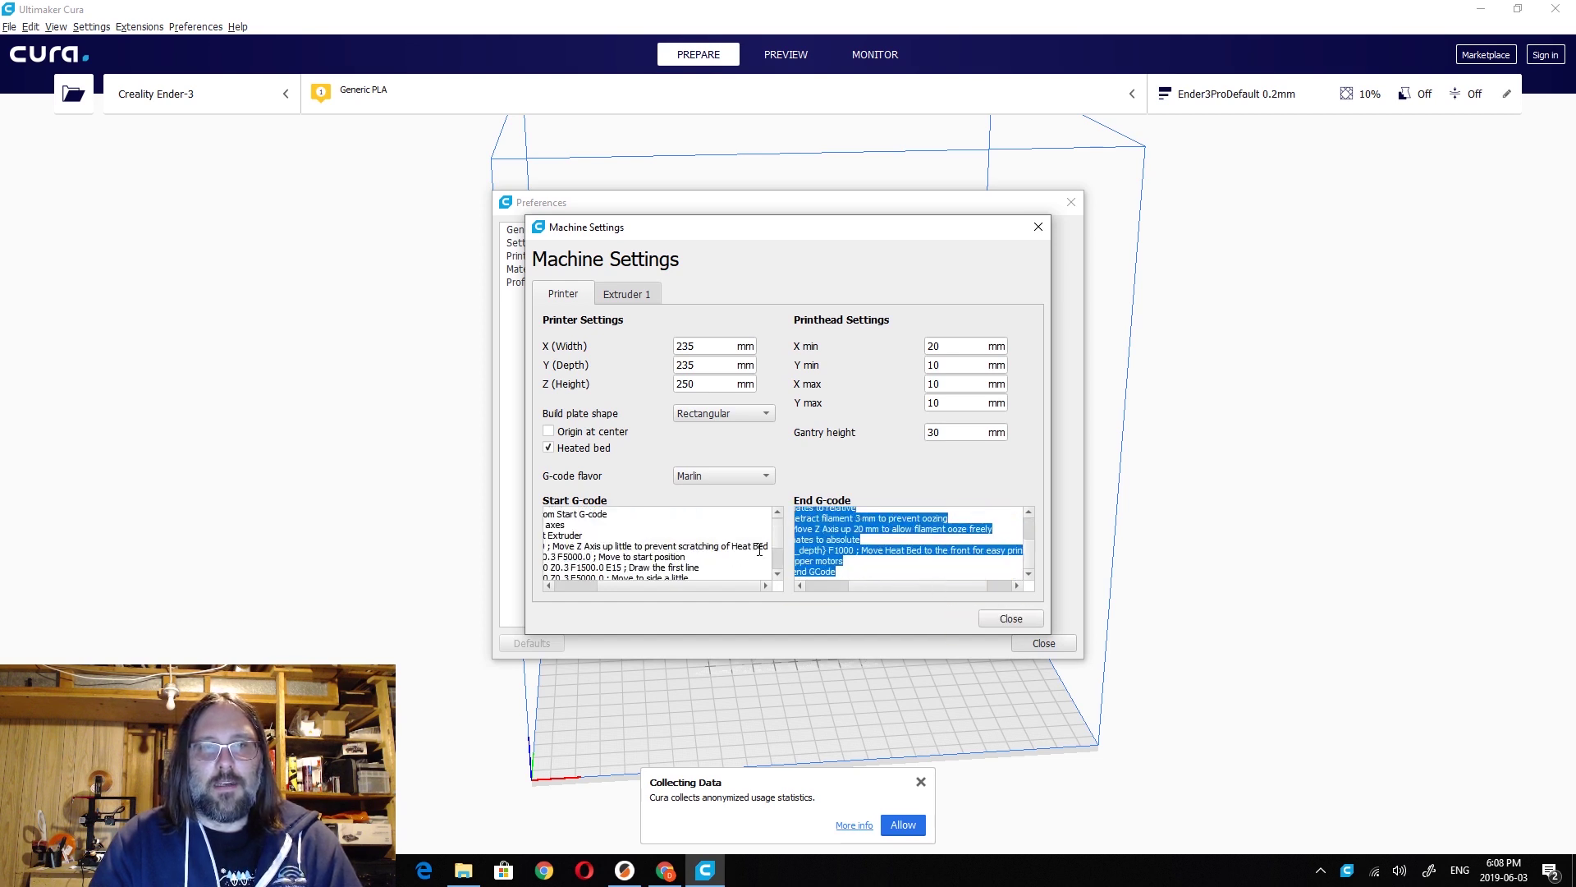
scroll(775, 557, "down", 2)
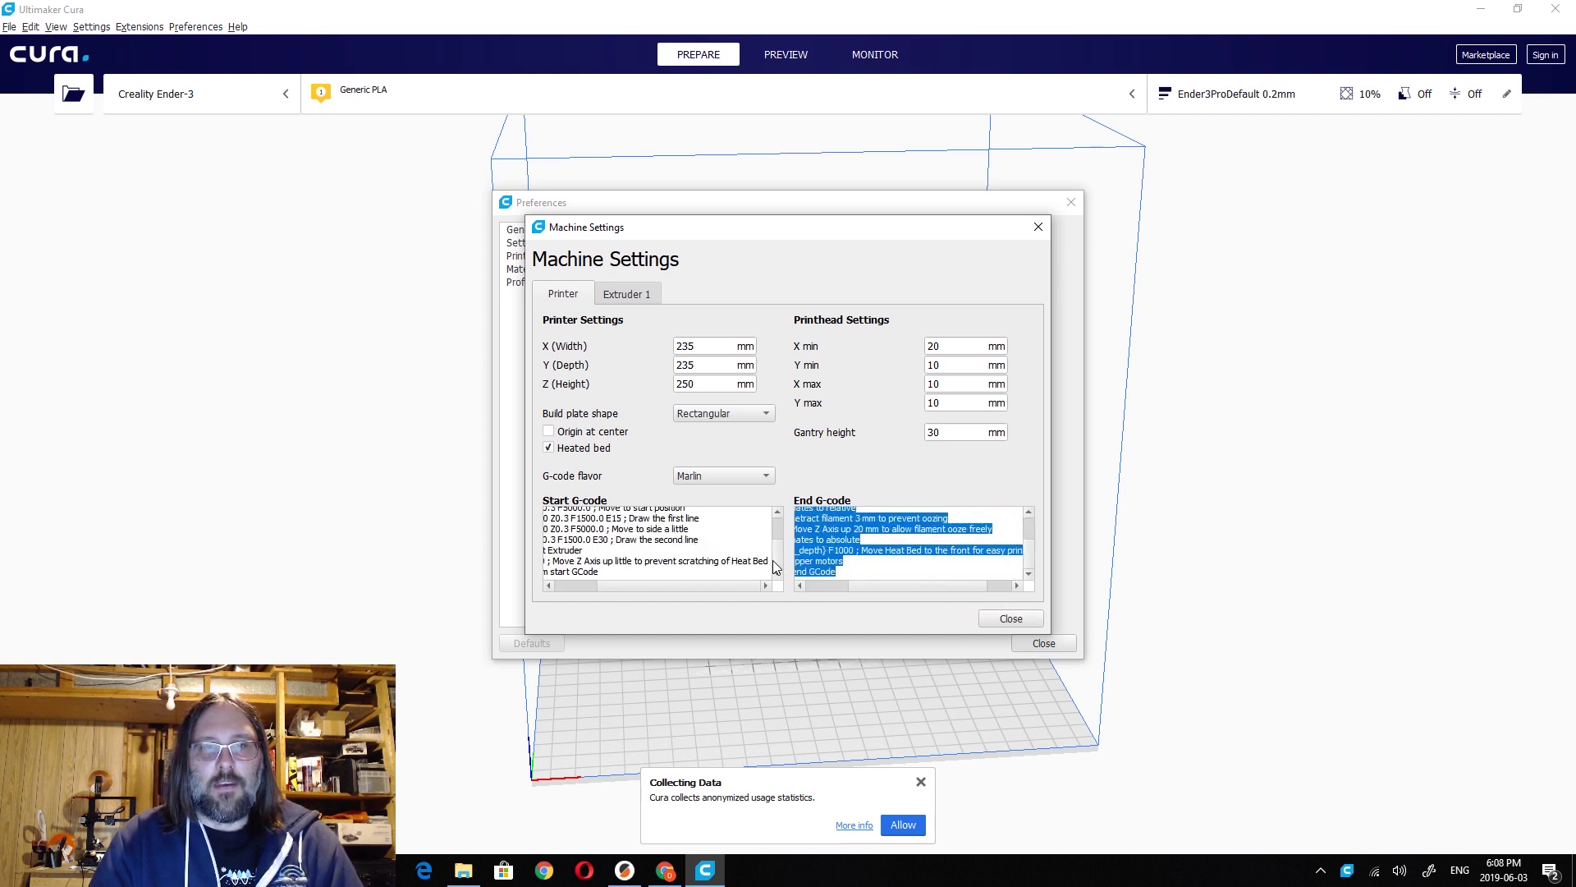
left_click(586, 583)
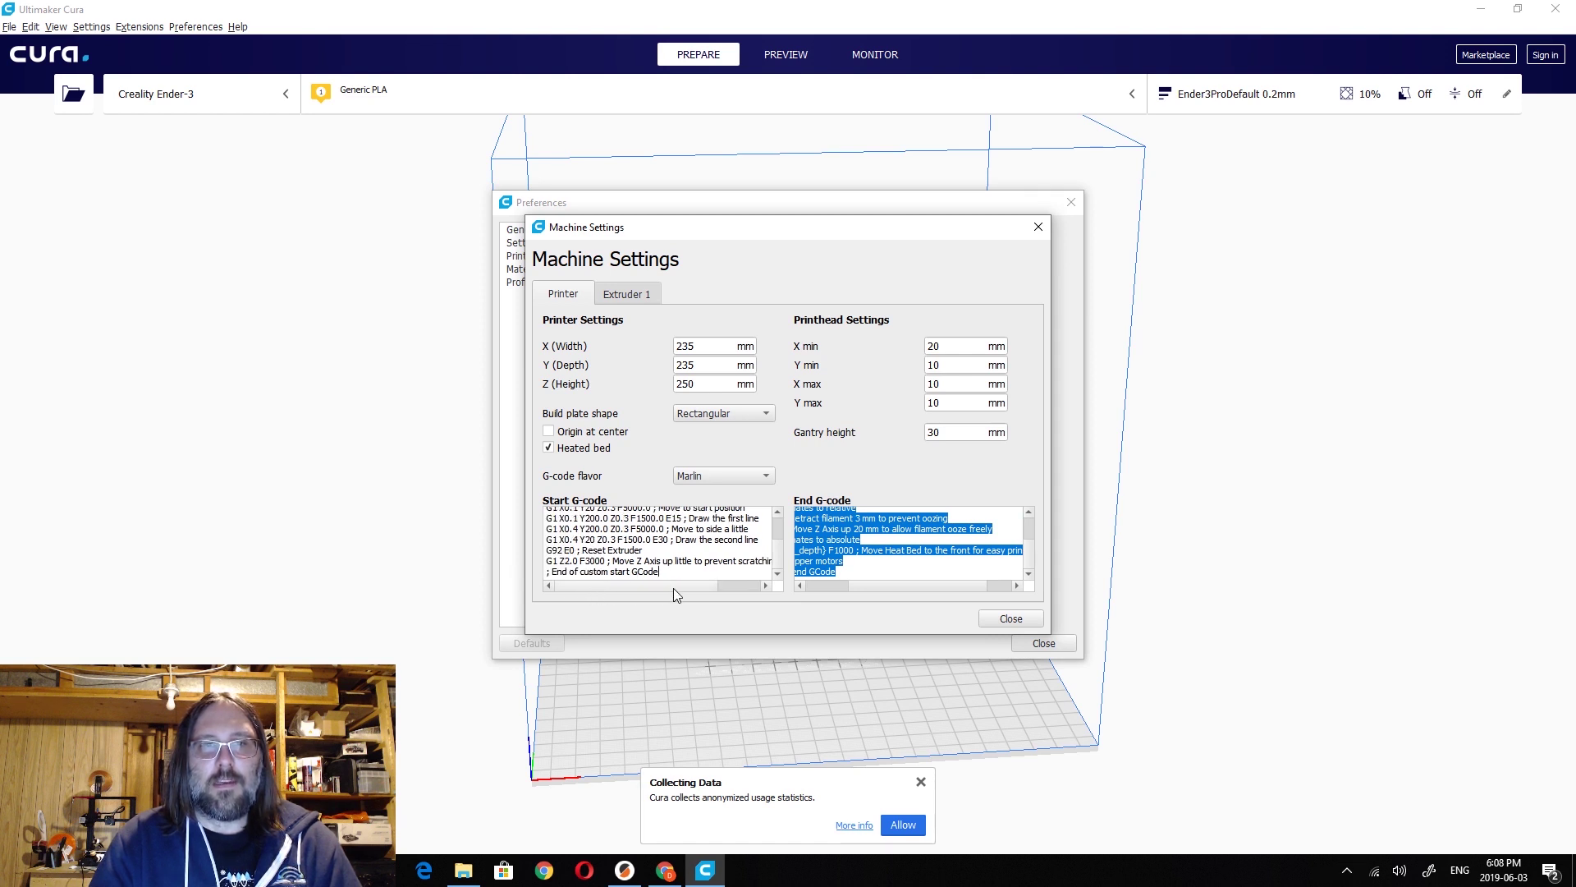
scroll(637, 565, "up", 5)
scroll(638, 564, "down", 5)
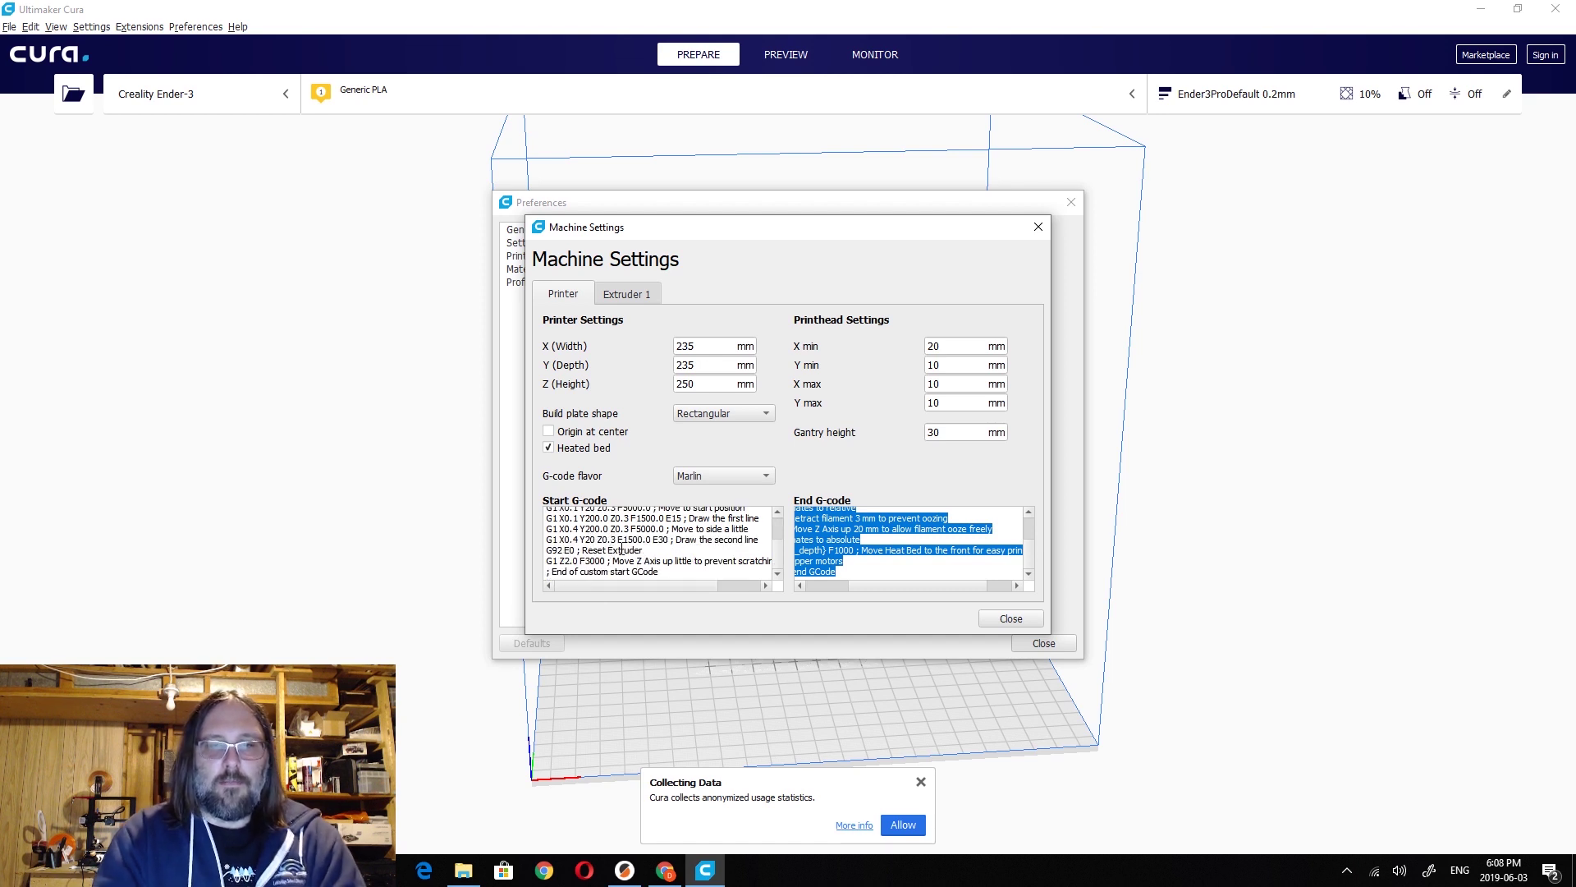
Step: Begin editing the draw-second-line command, then delete the stray characters typed
left_click(615, 540)
type("{m")
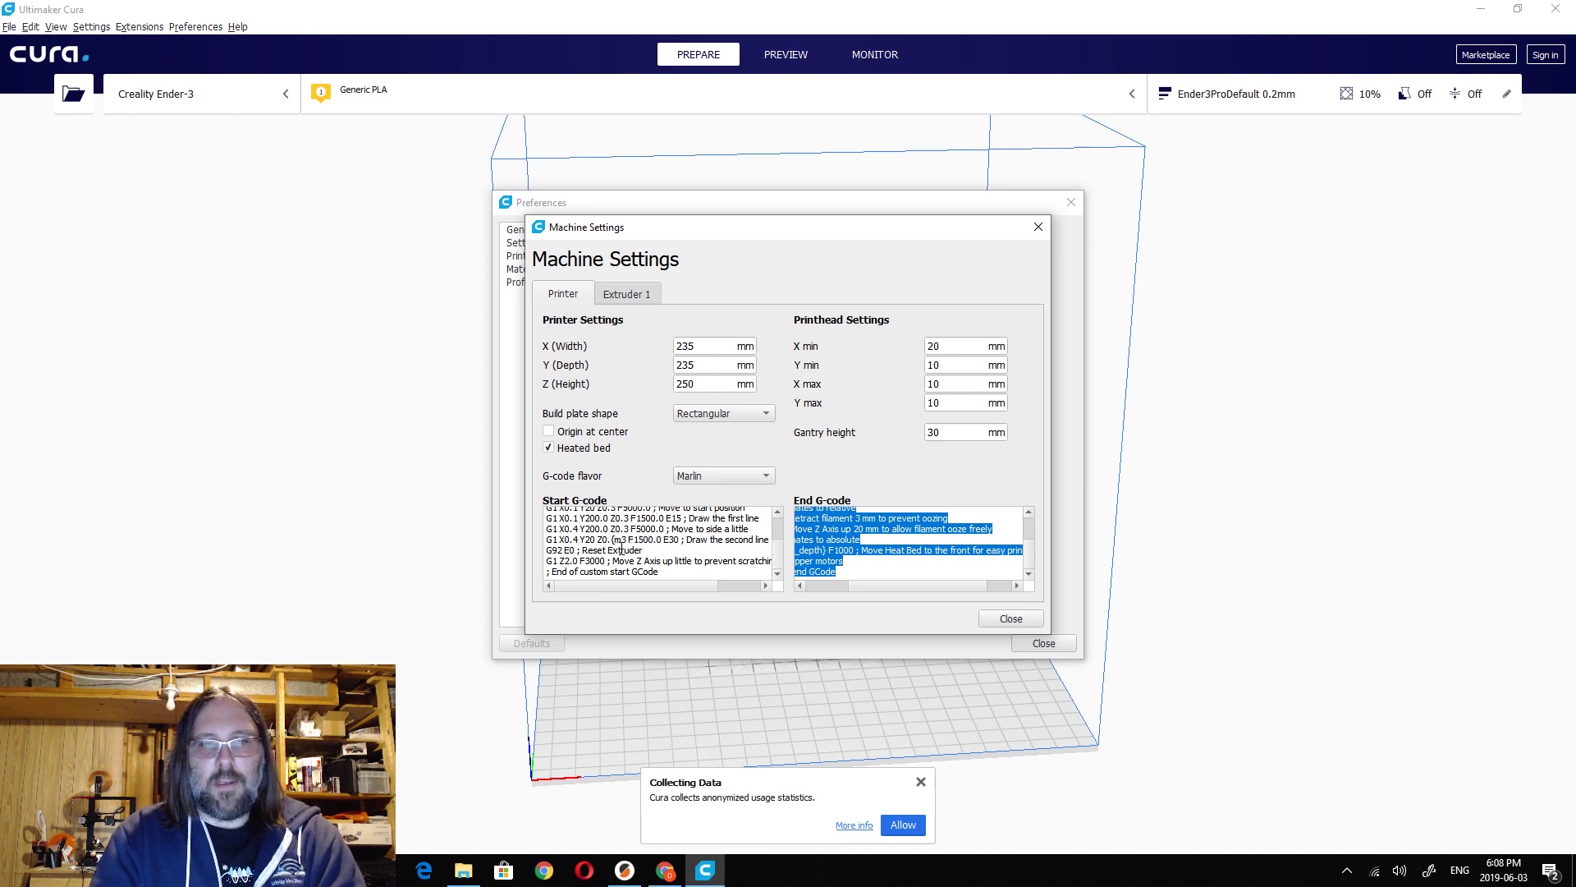
type("a")
key("BackSpace")
key("BackSpace")
key("BackSpace")
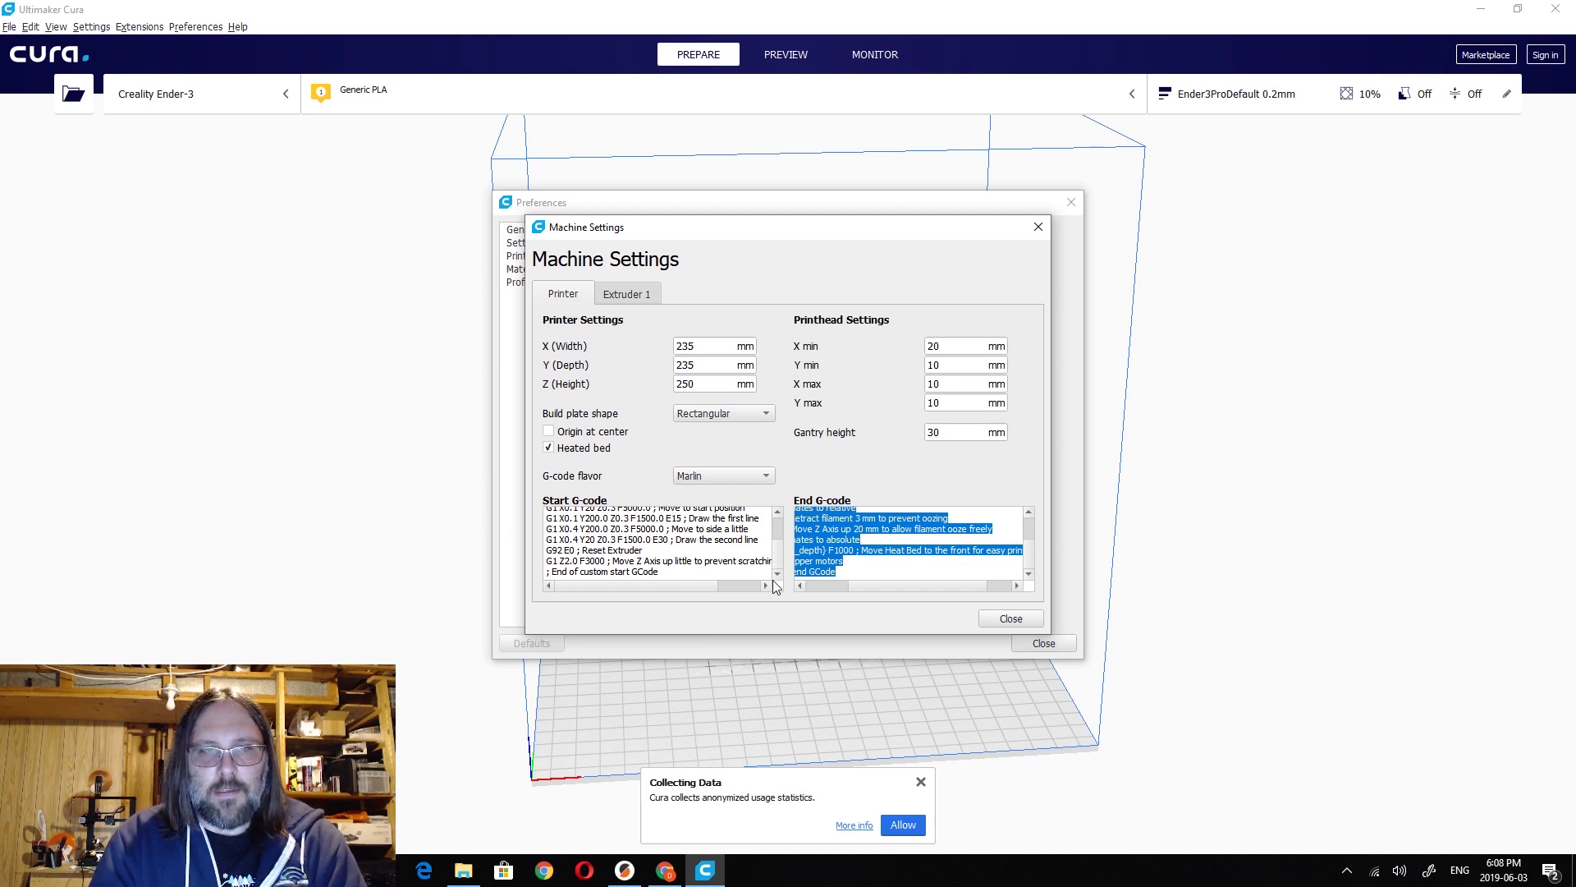
key("BackSpace")
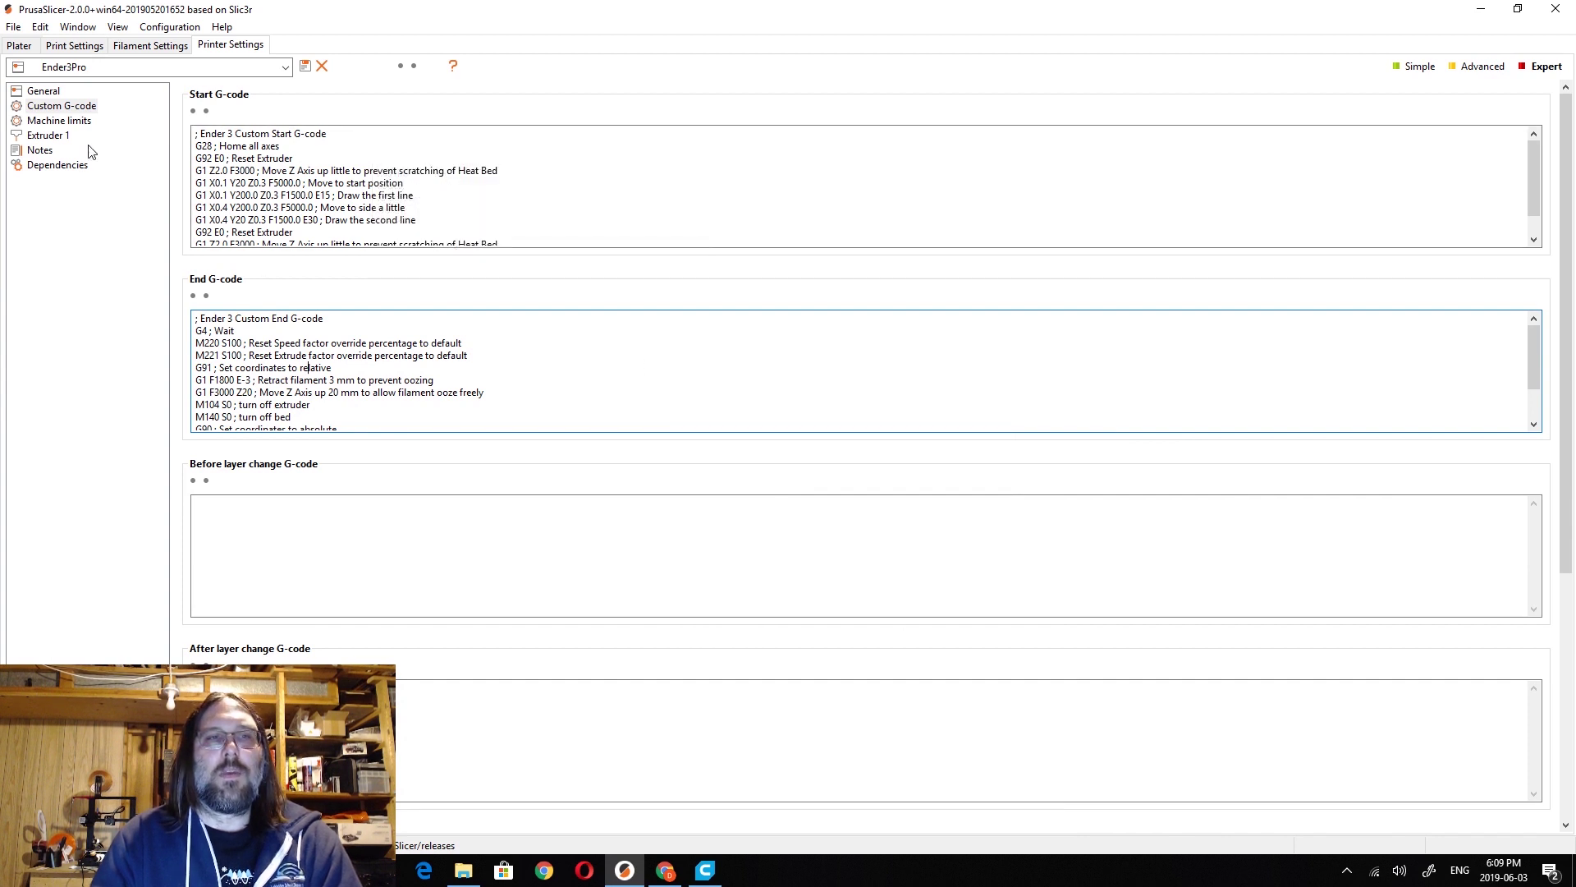
Step: Check the Ender3Pro machine limits, then return to its Extruder 1 page
left_click(84, 121)
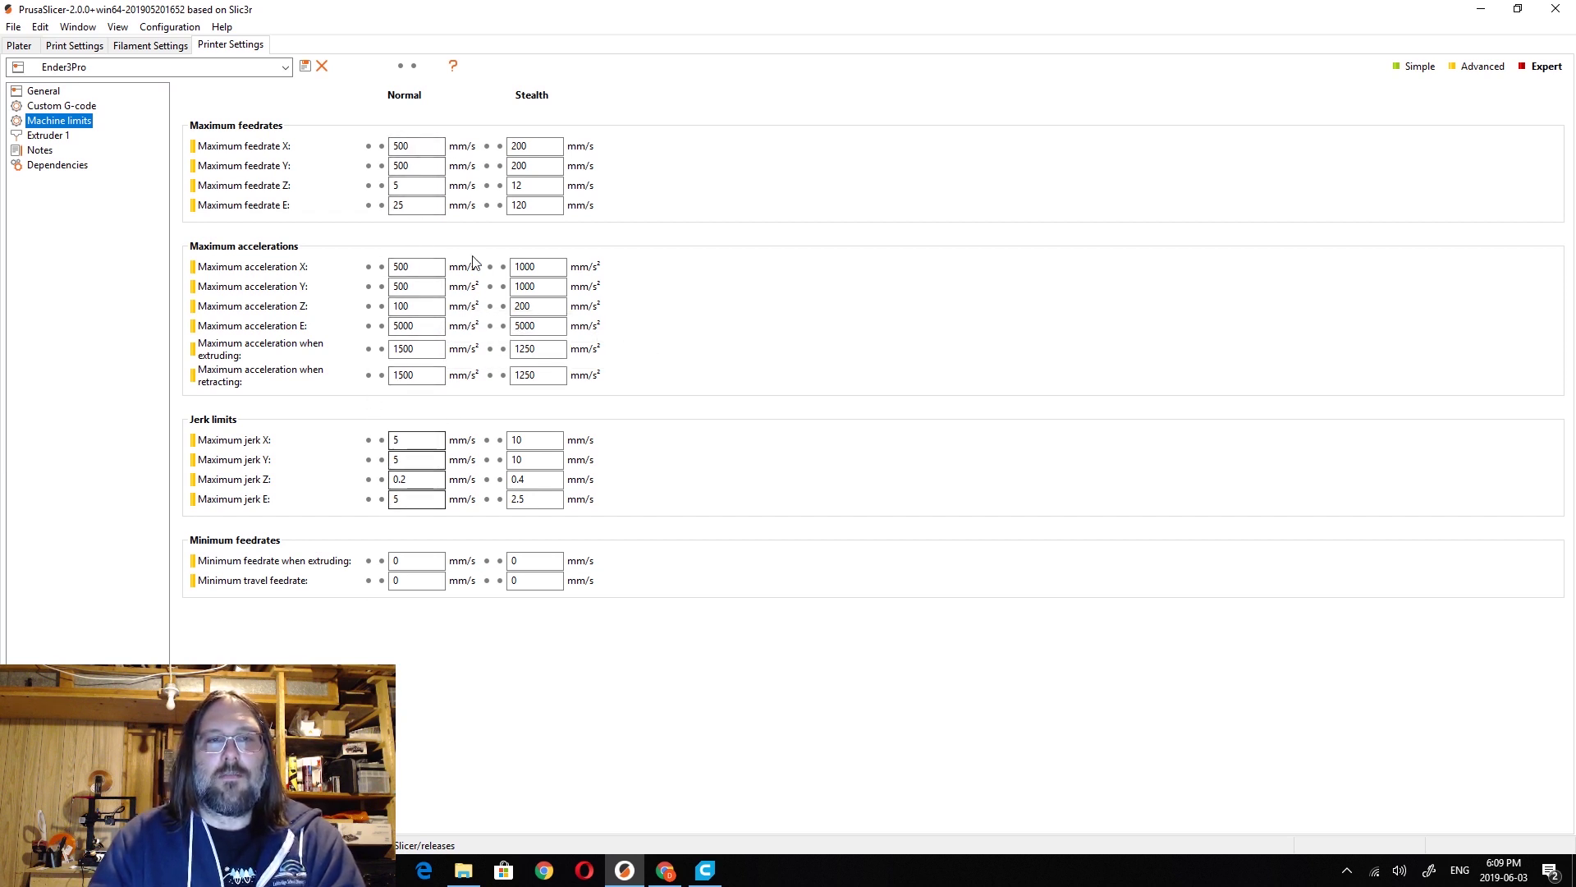
mouse_move(366, 201)
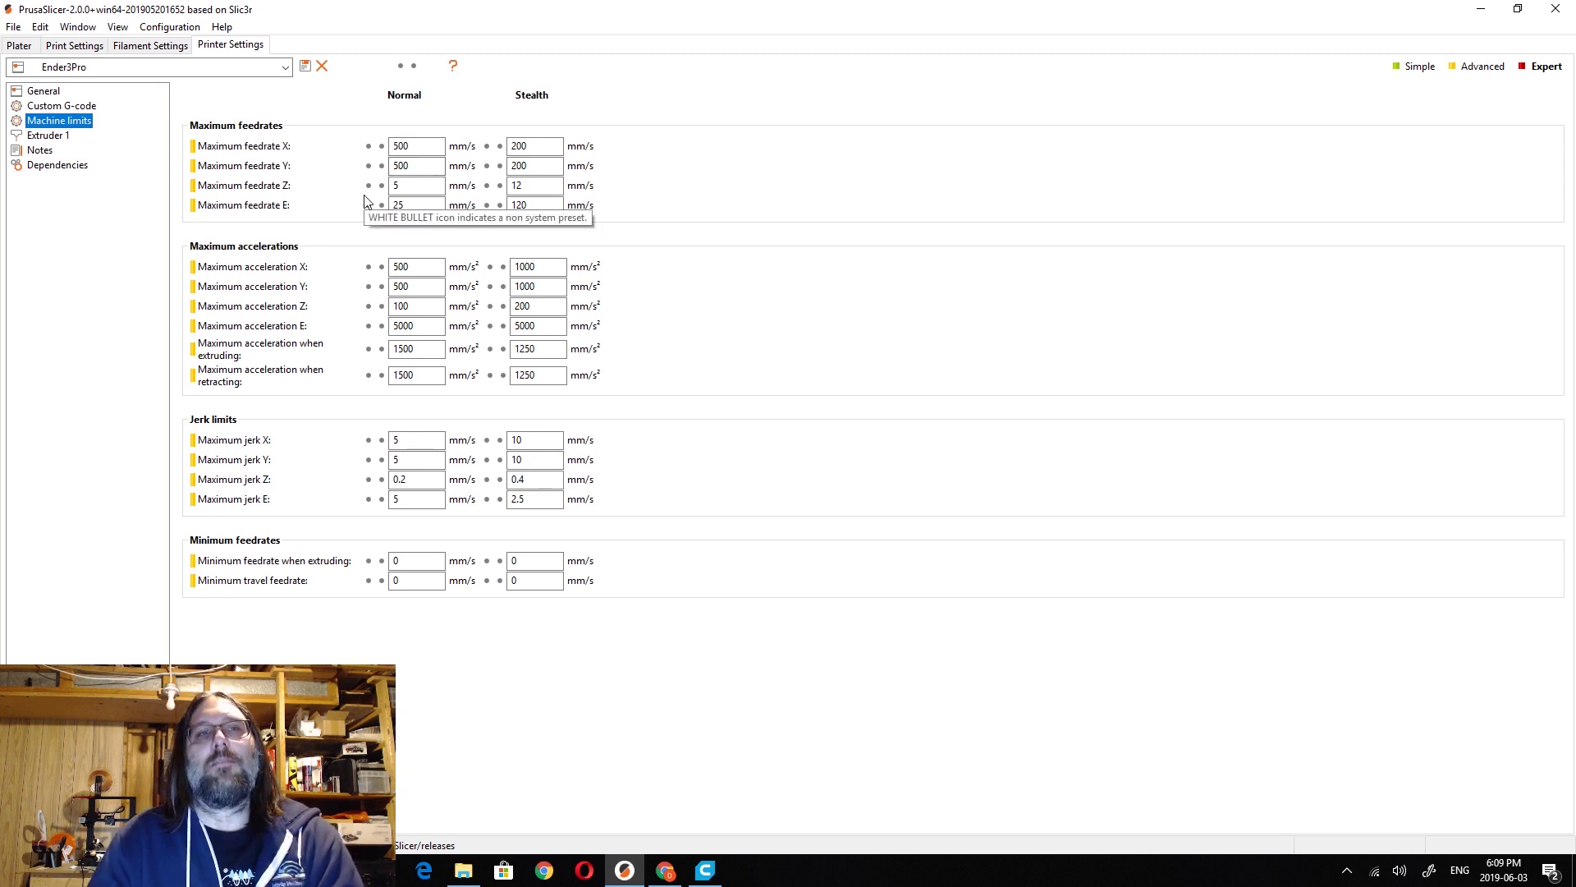
left_click(51, 136)
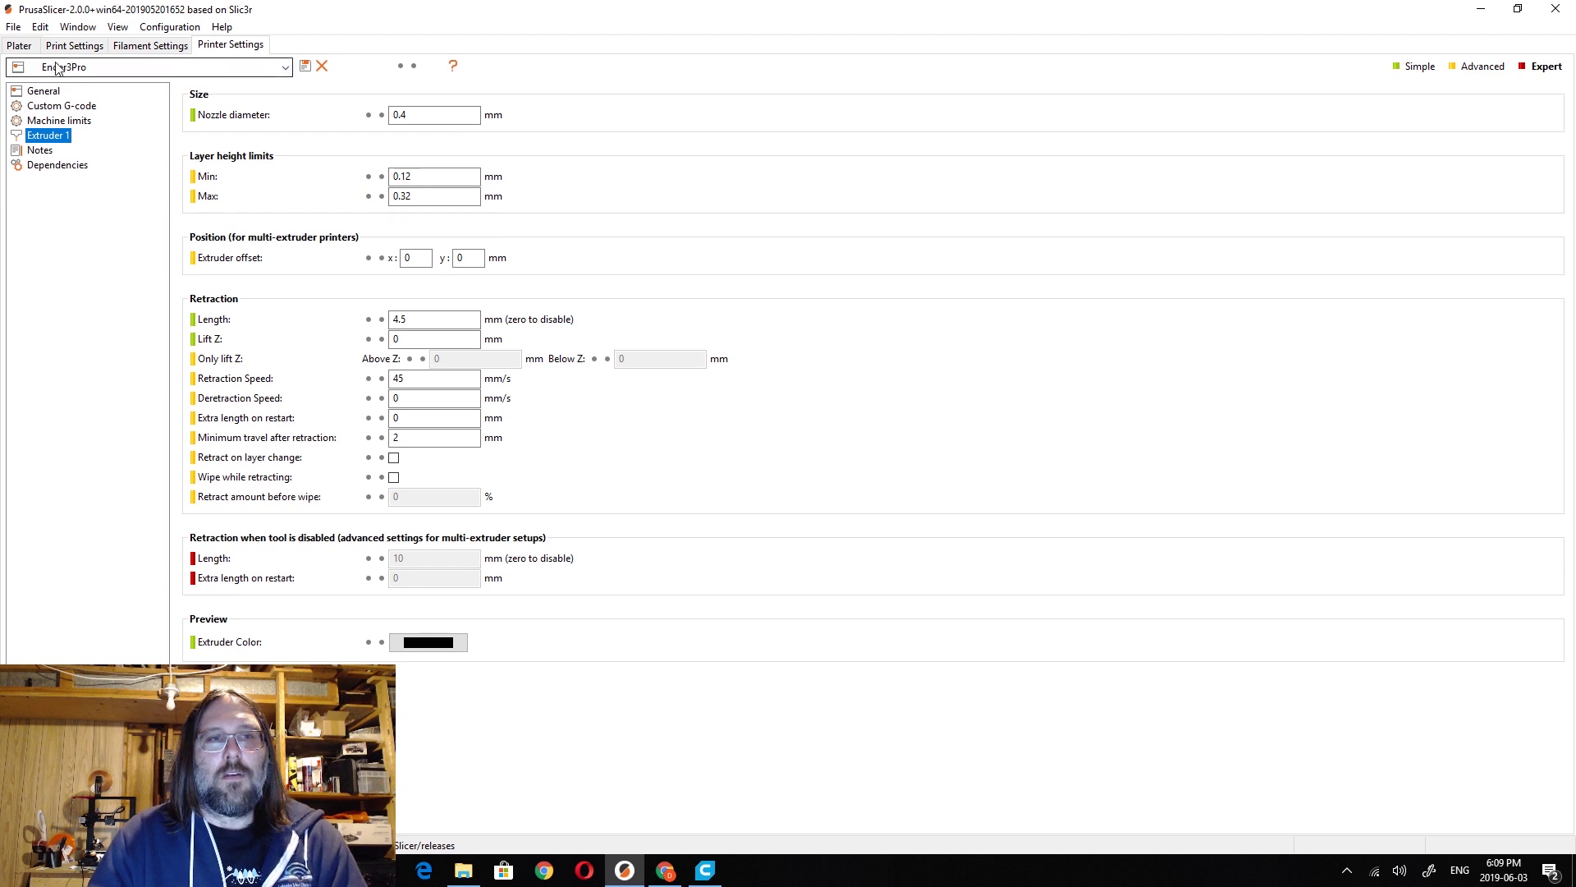
Step: Open the 200-60 filament settings and highlight its density value
left_click(75, 46)
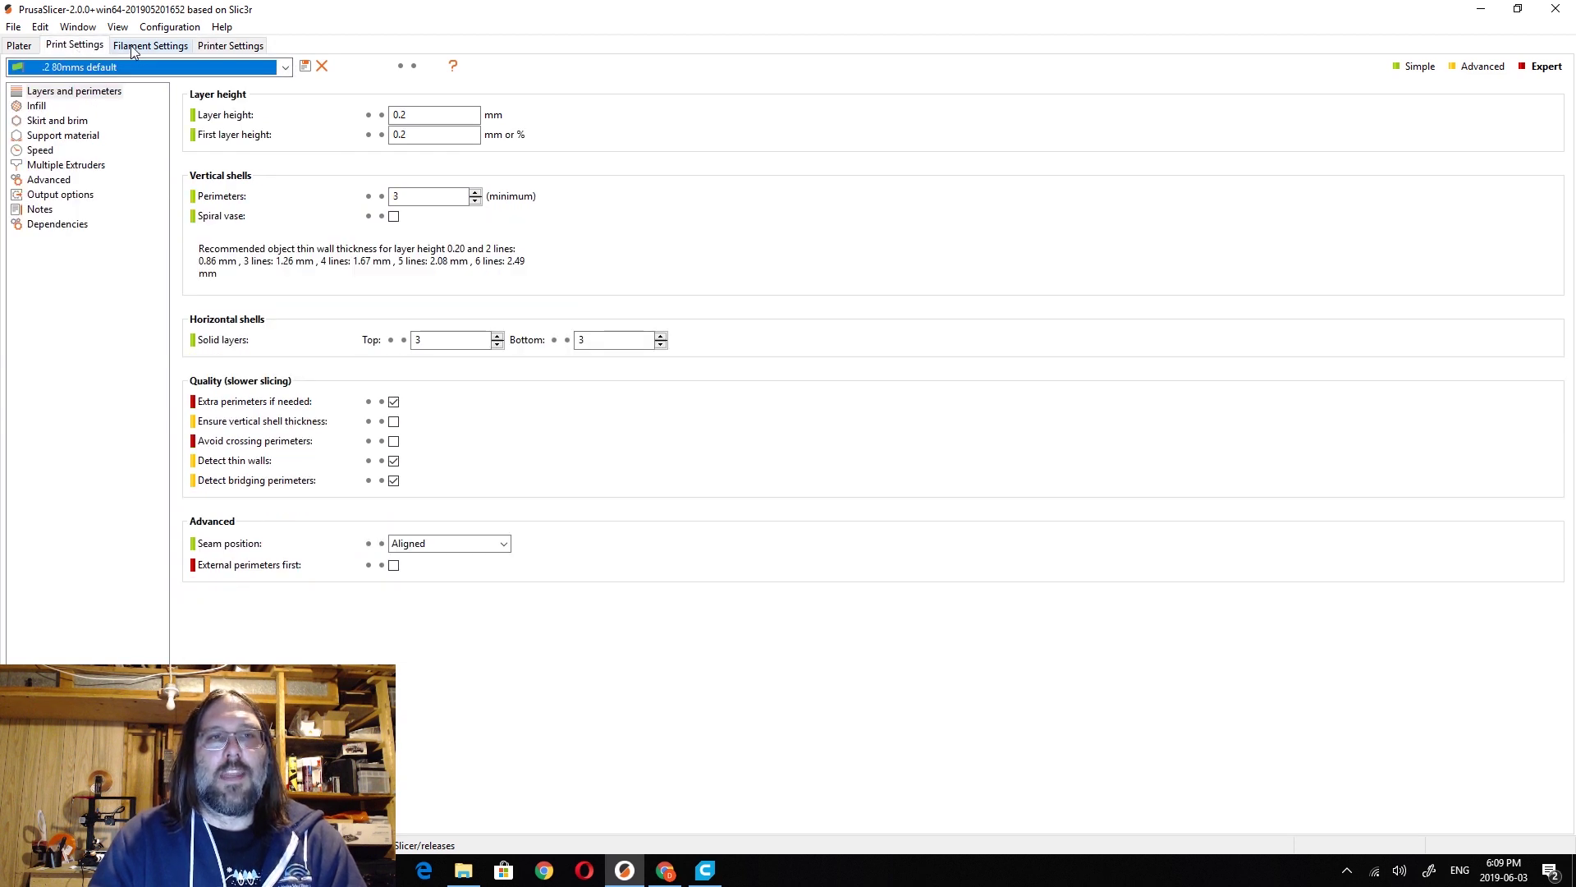
left_click(25, 46)
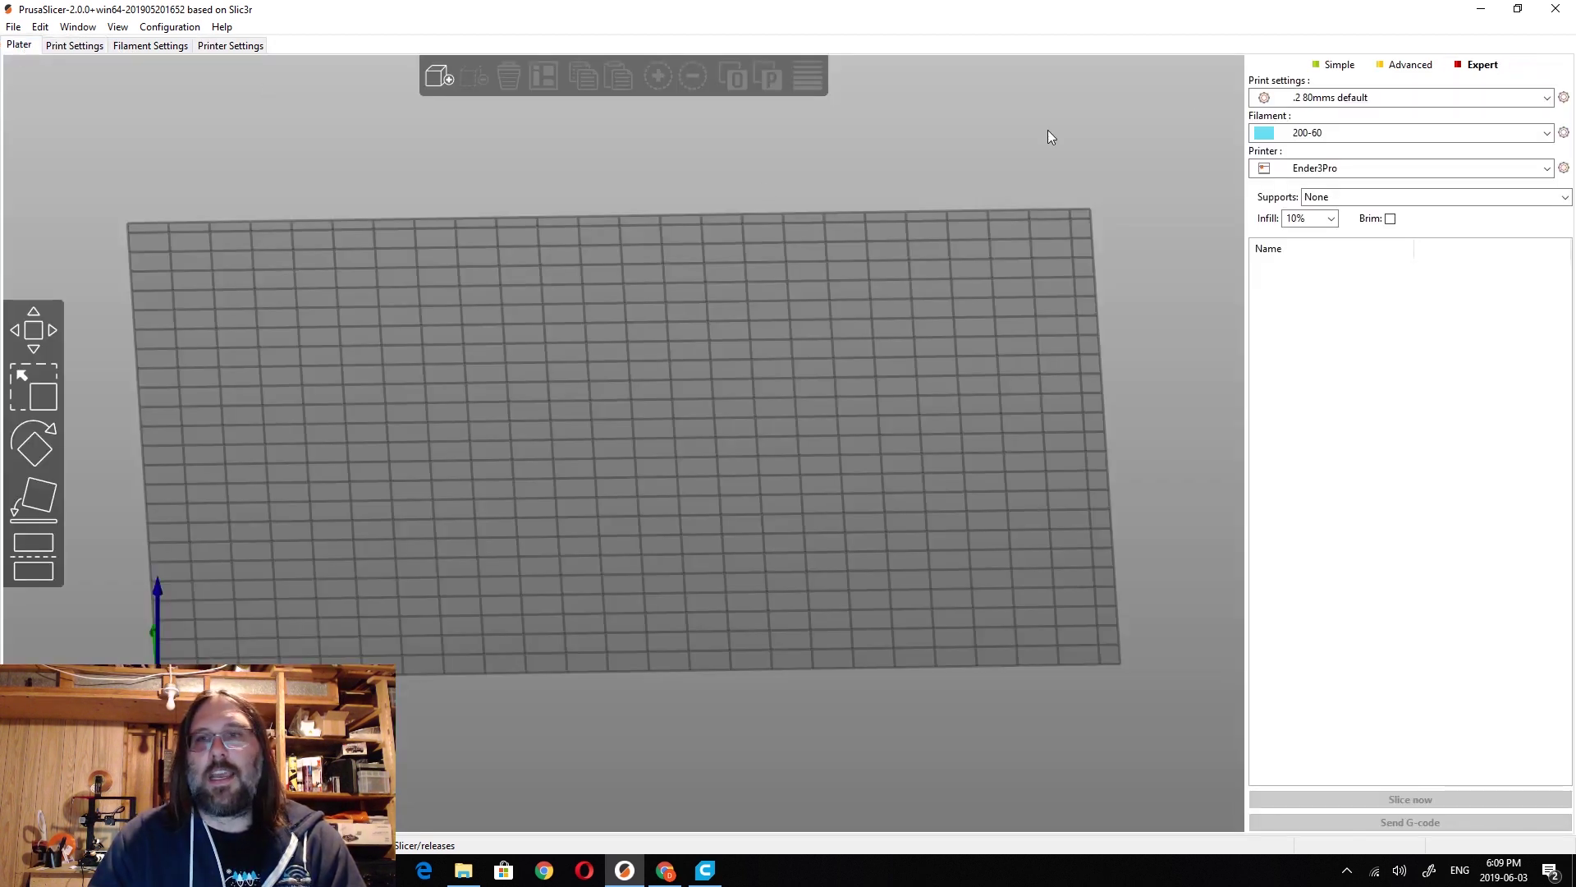
left_click(1563, 134)
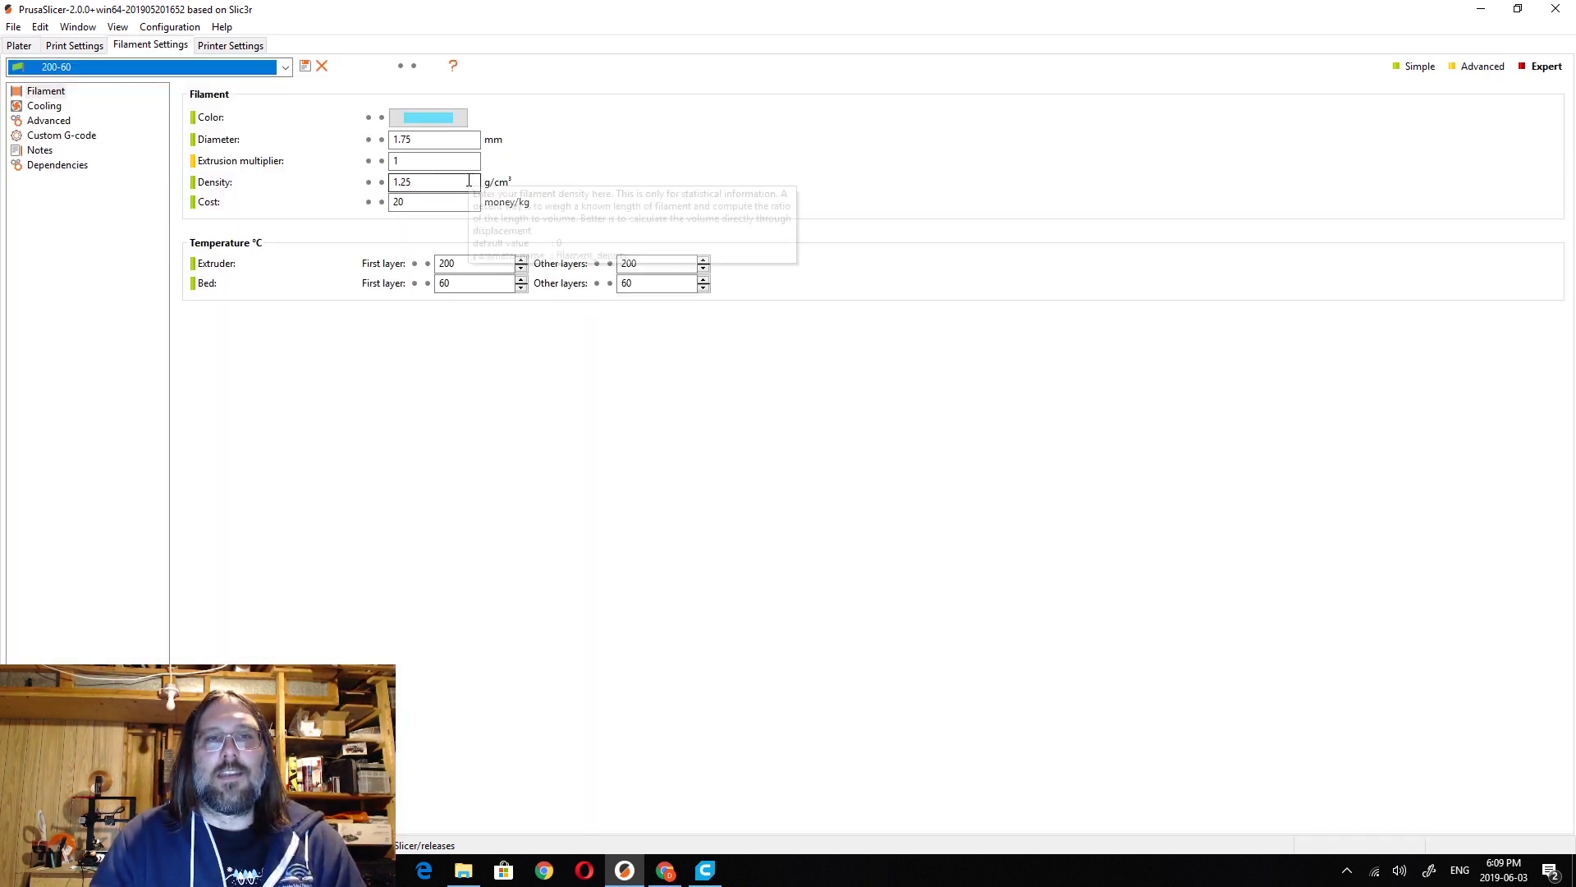
left_click(414, 182)
left_click_drag(412, 182, 400, 182)
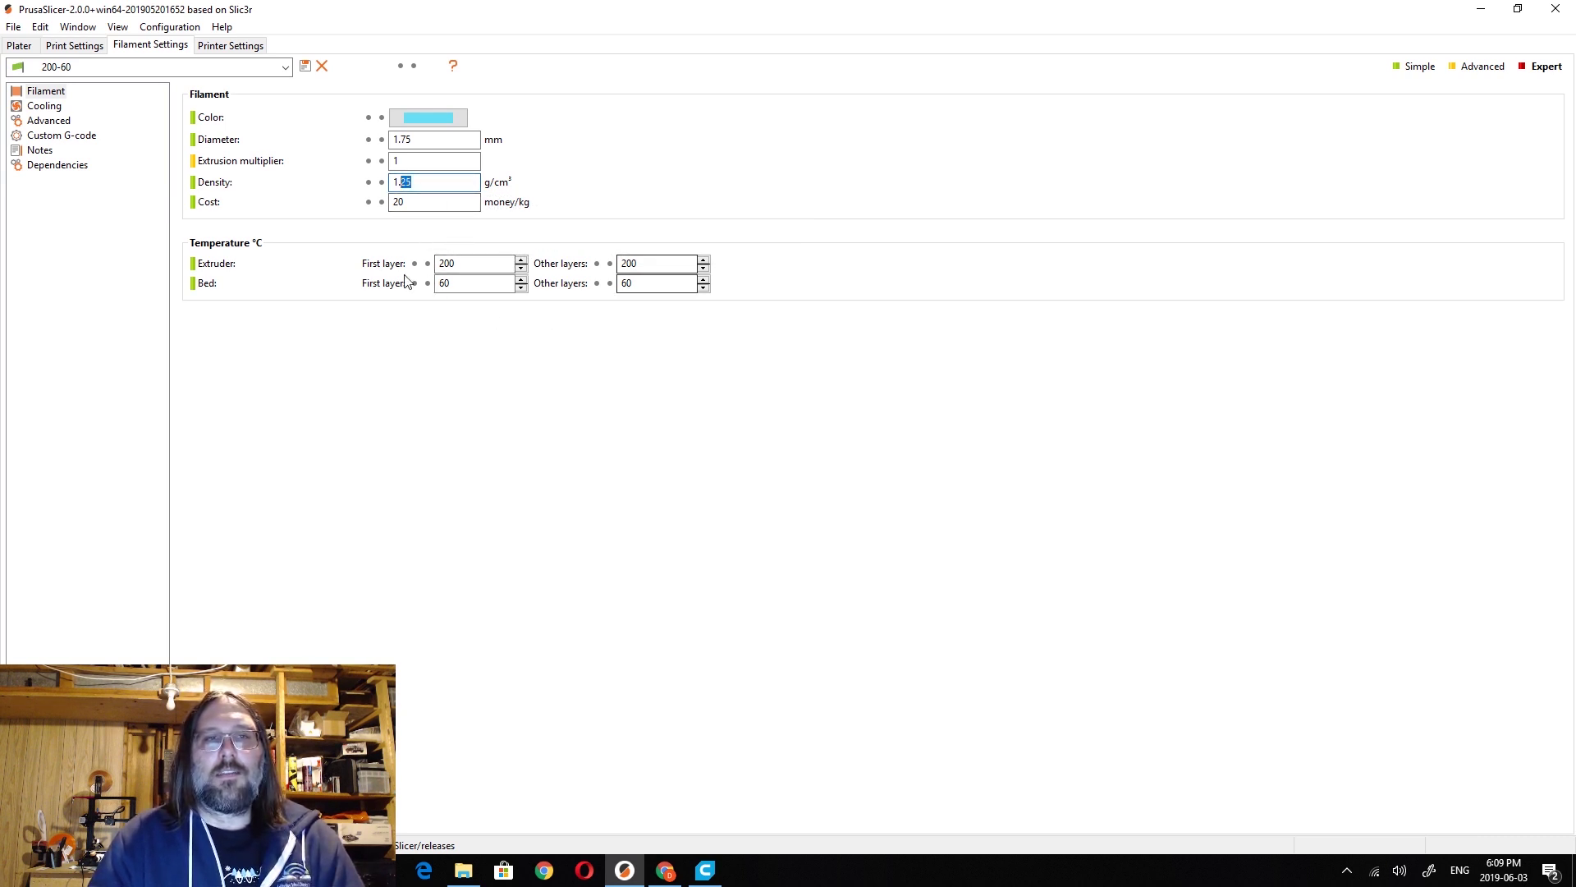
Step: Look through the 200-60 filament's Cooling, Advanced and Custom G-code pages
left_click(45, 106)
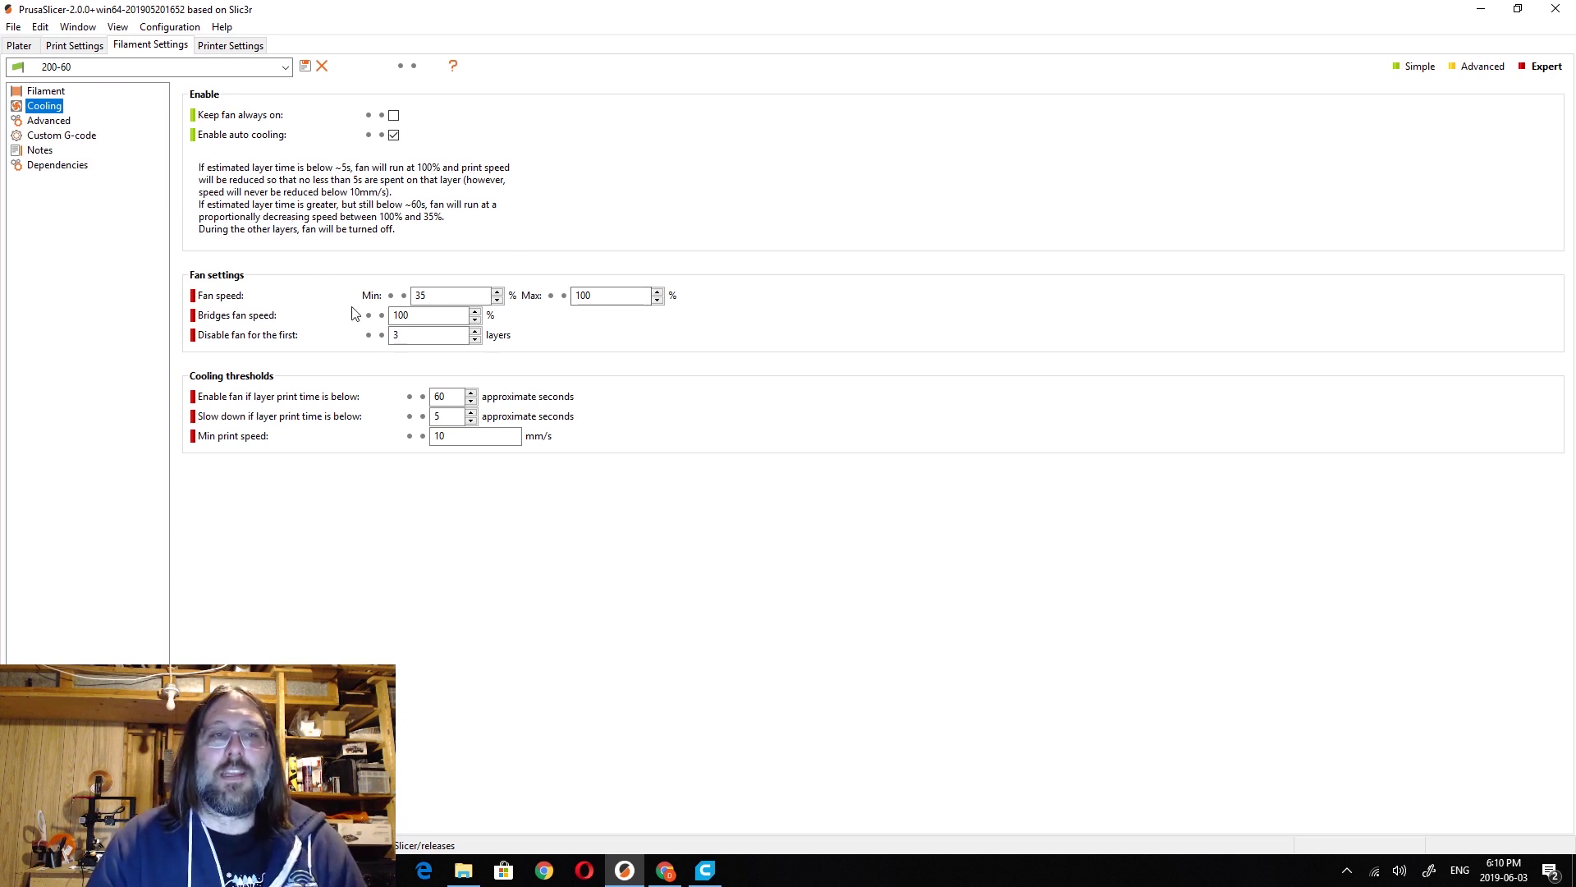
left_click(47, 122)
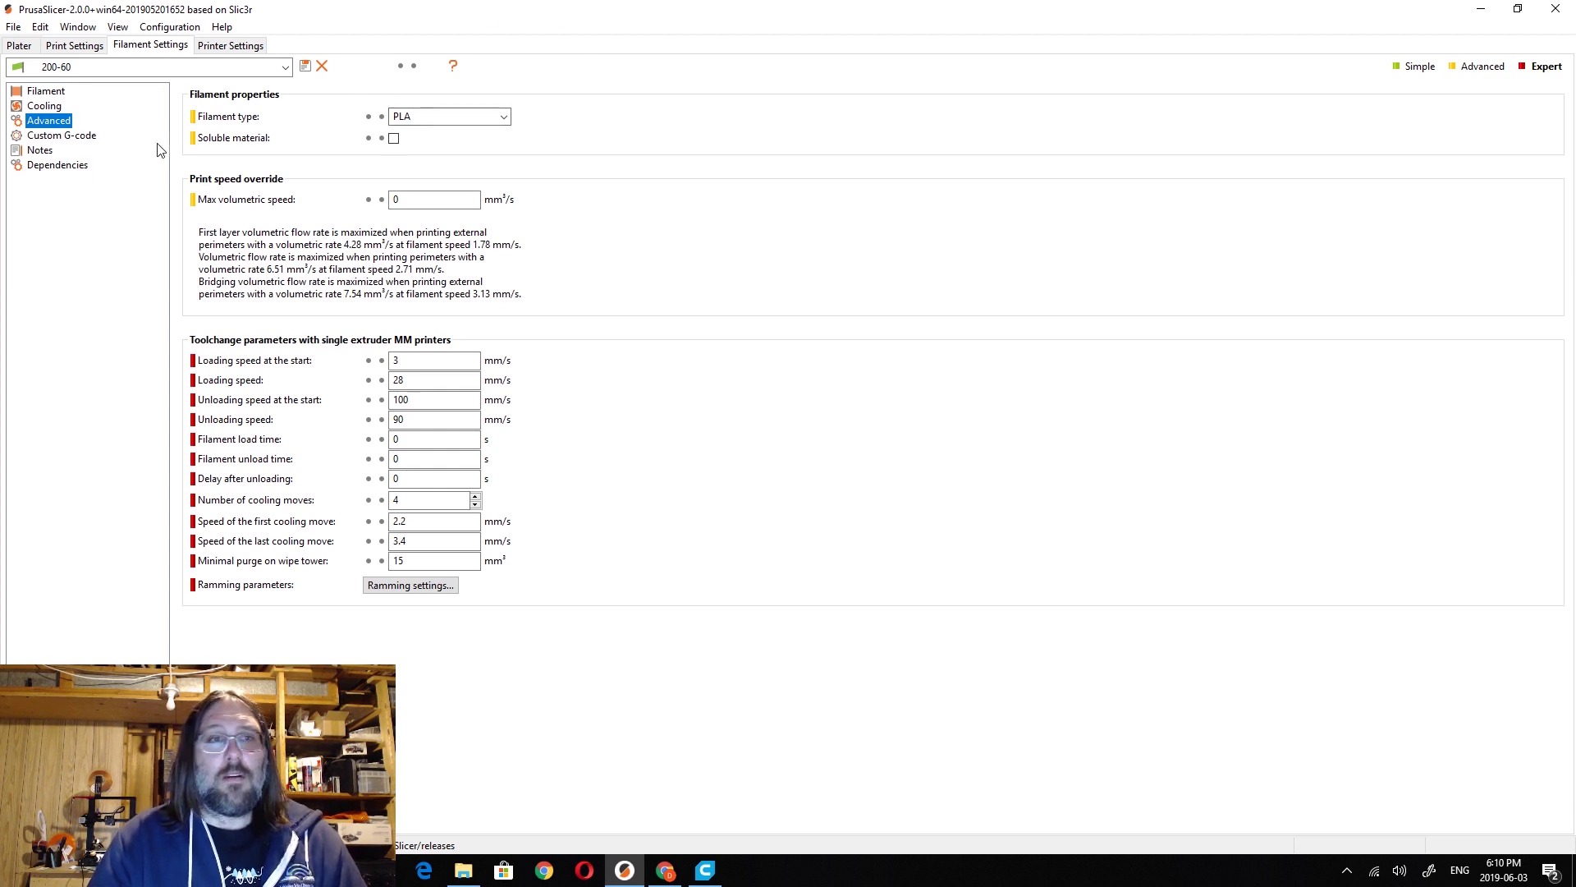
left_click(81, 136)
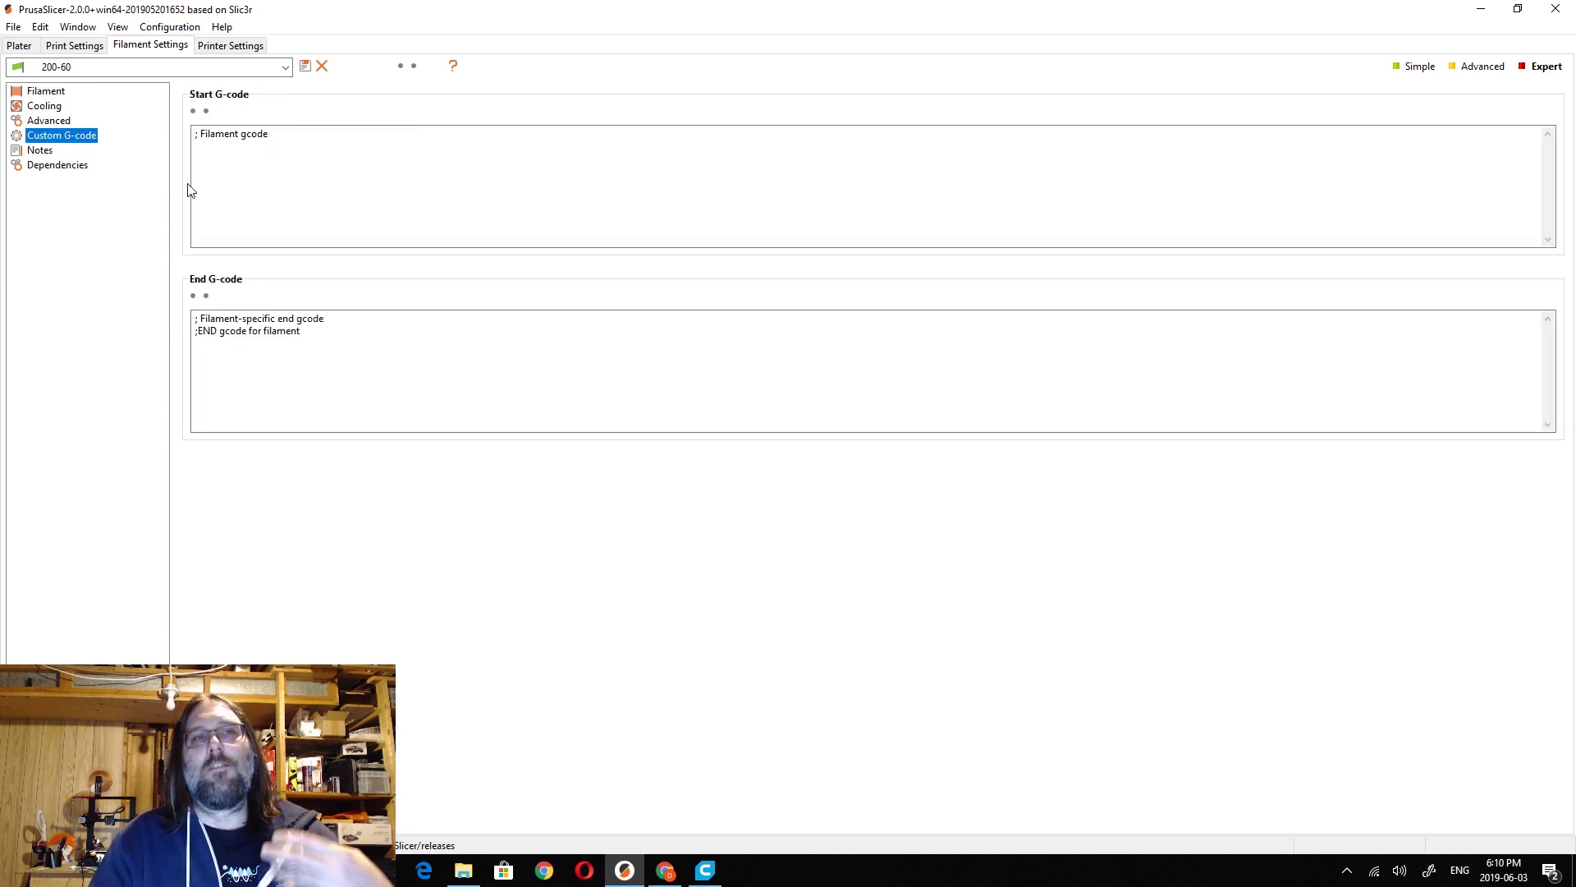
mouse_move(193, 230)
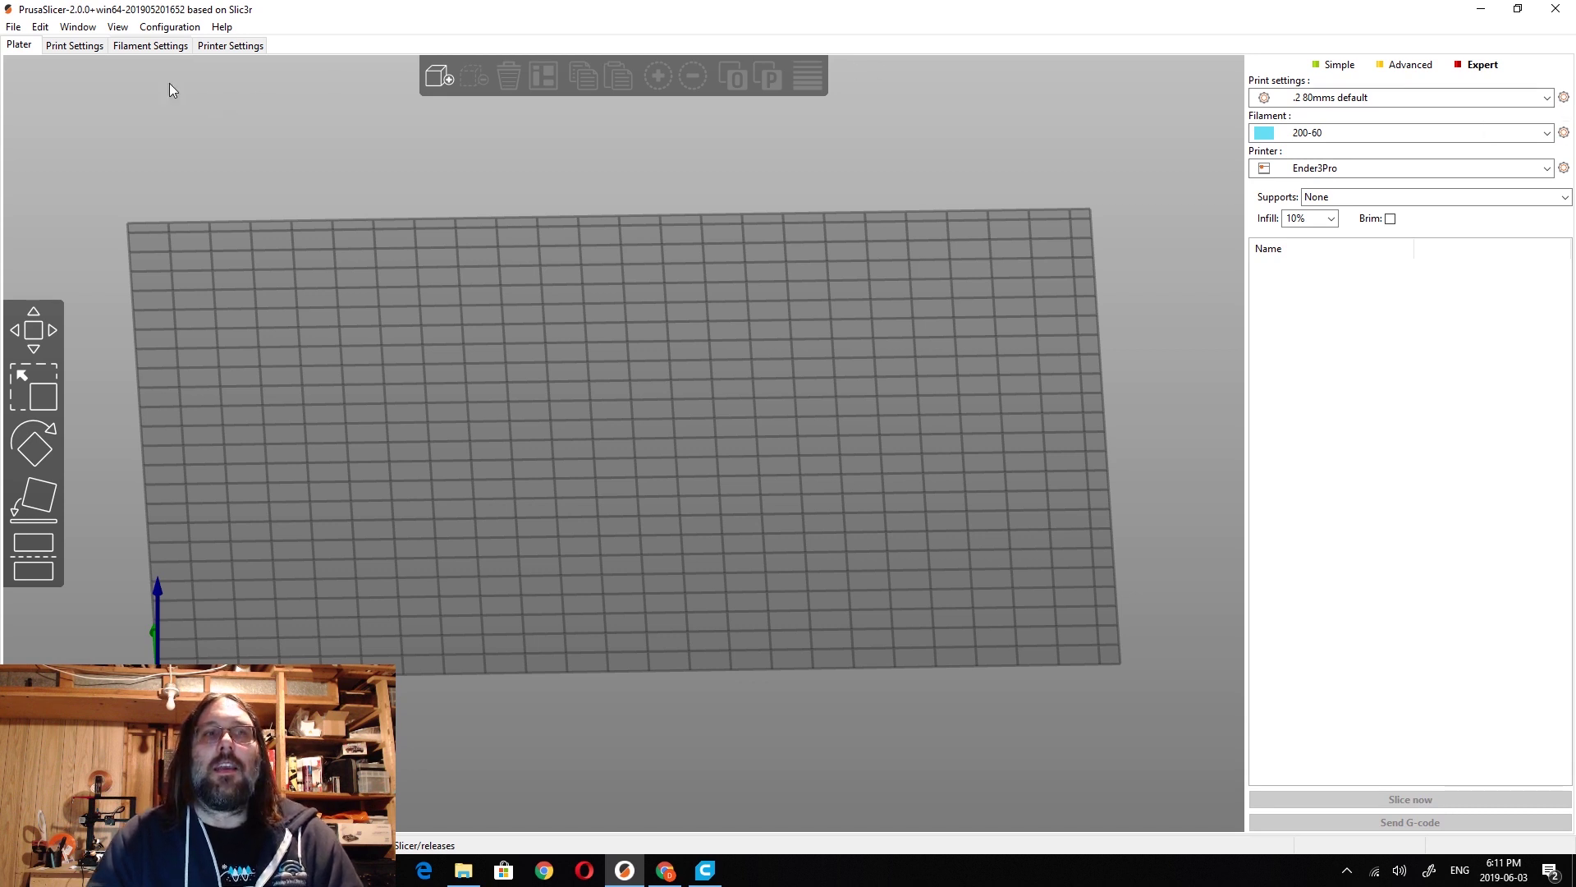
left_click(85, 47)
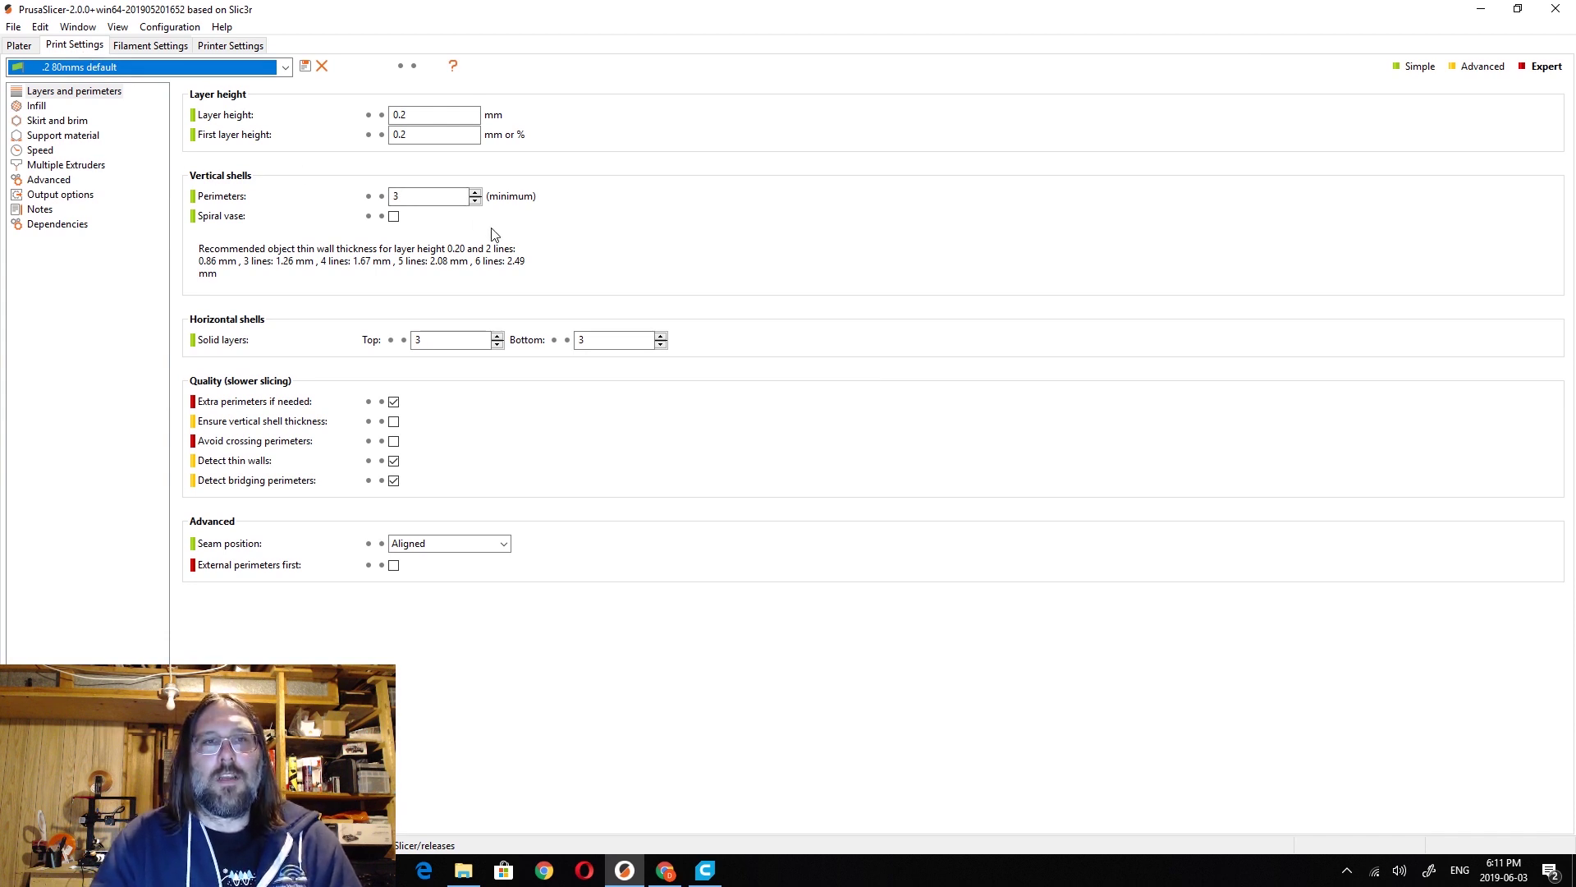
left_click(110, 94)
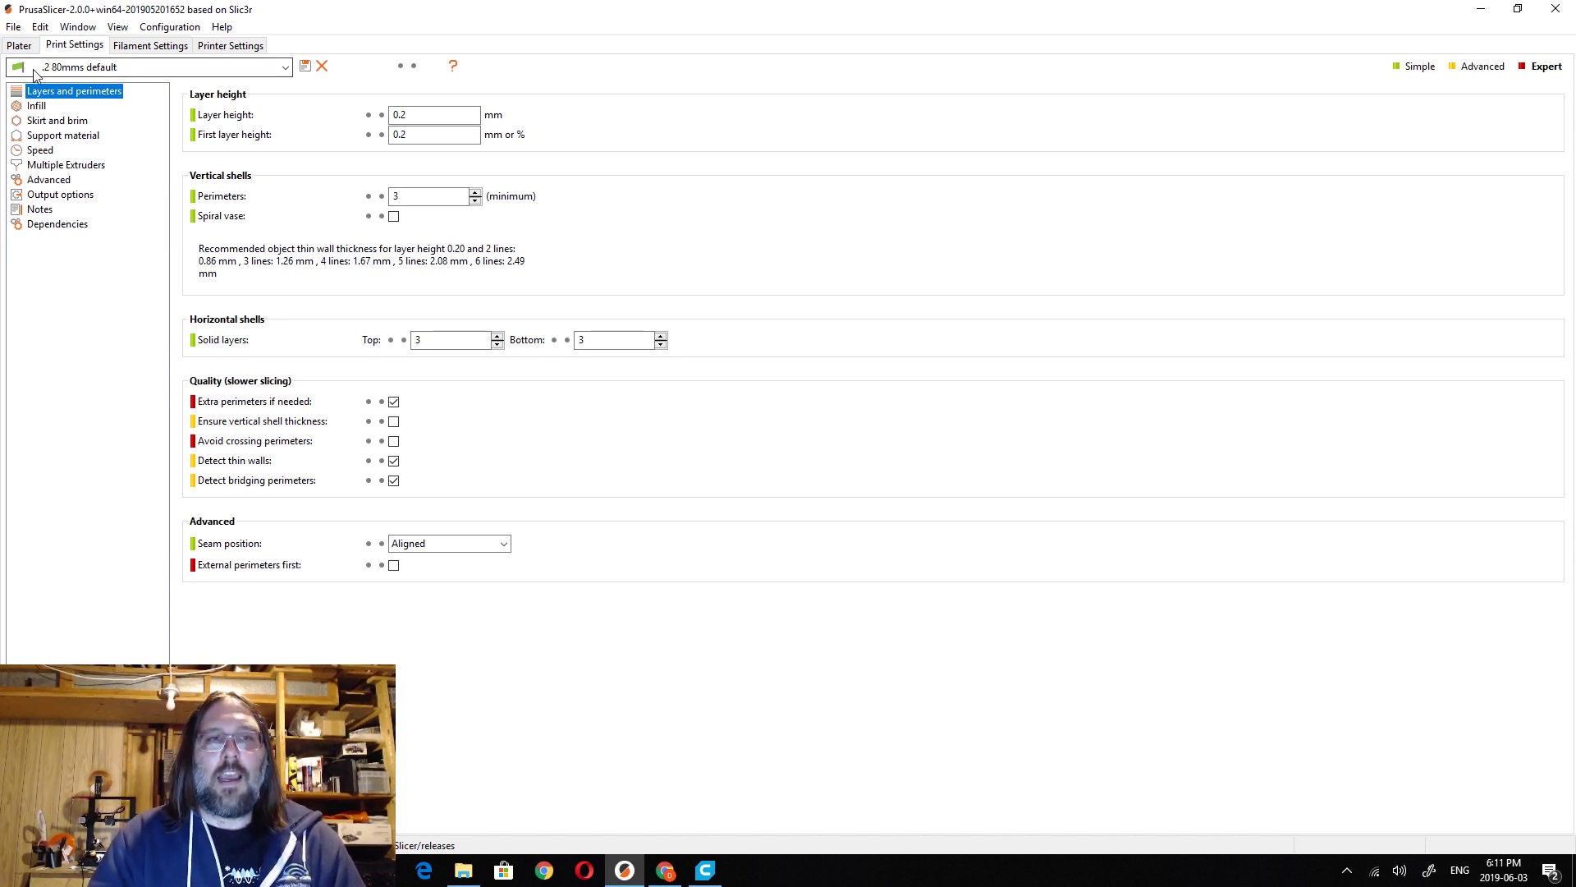
left_click(39, 106)
left_click(45, 123)
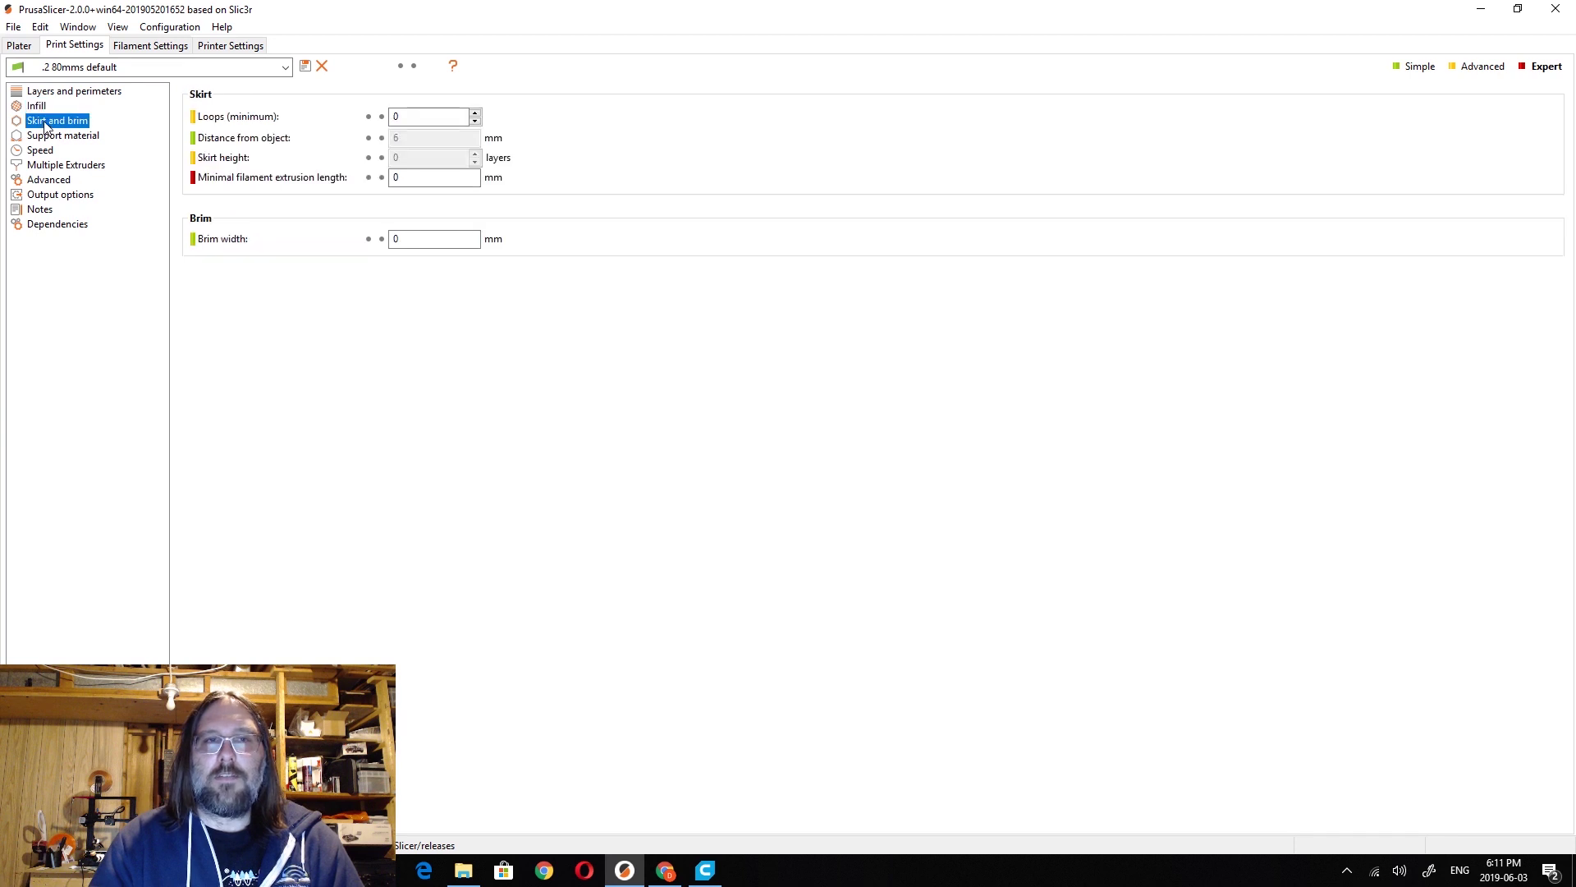
left_click(39, 106)
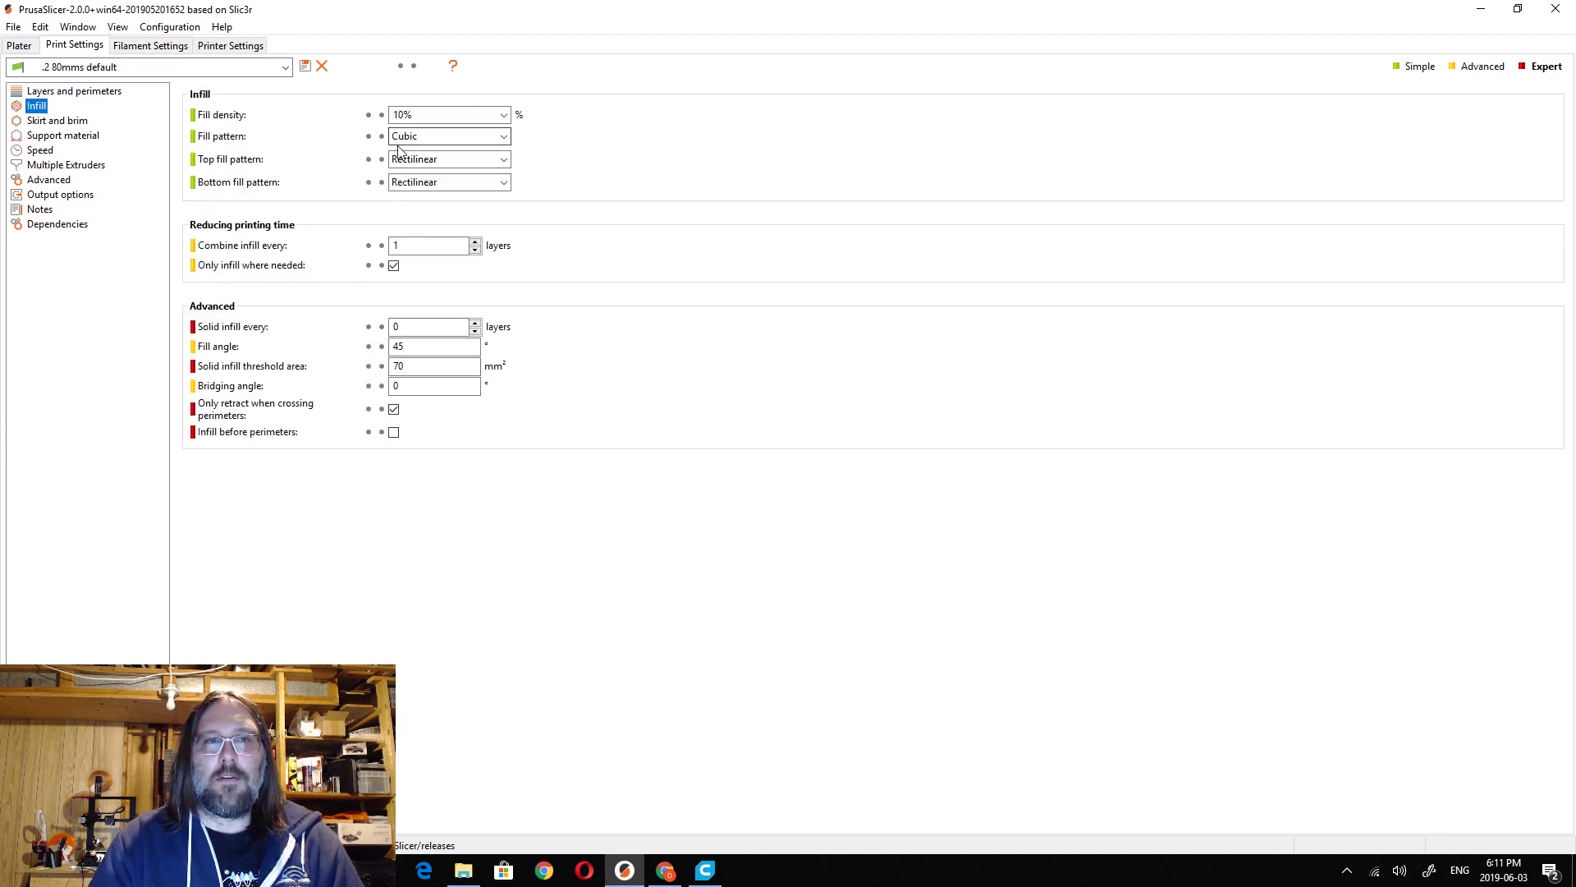
left_click(66, 121)
left_click(62, 136)
left_click(45, 150)
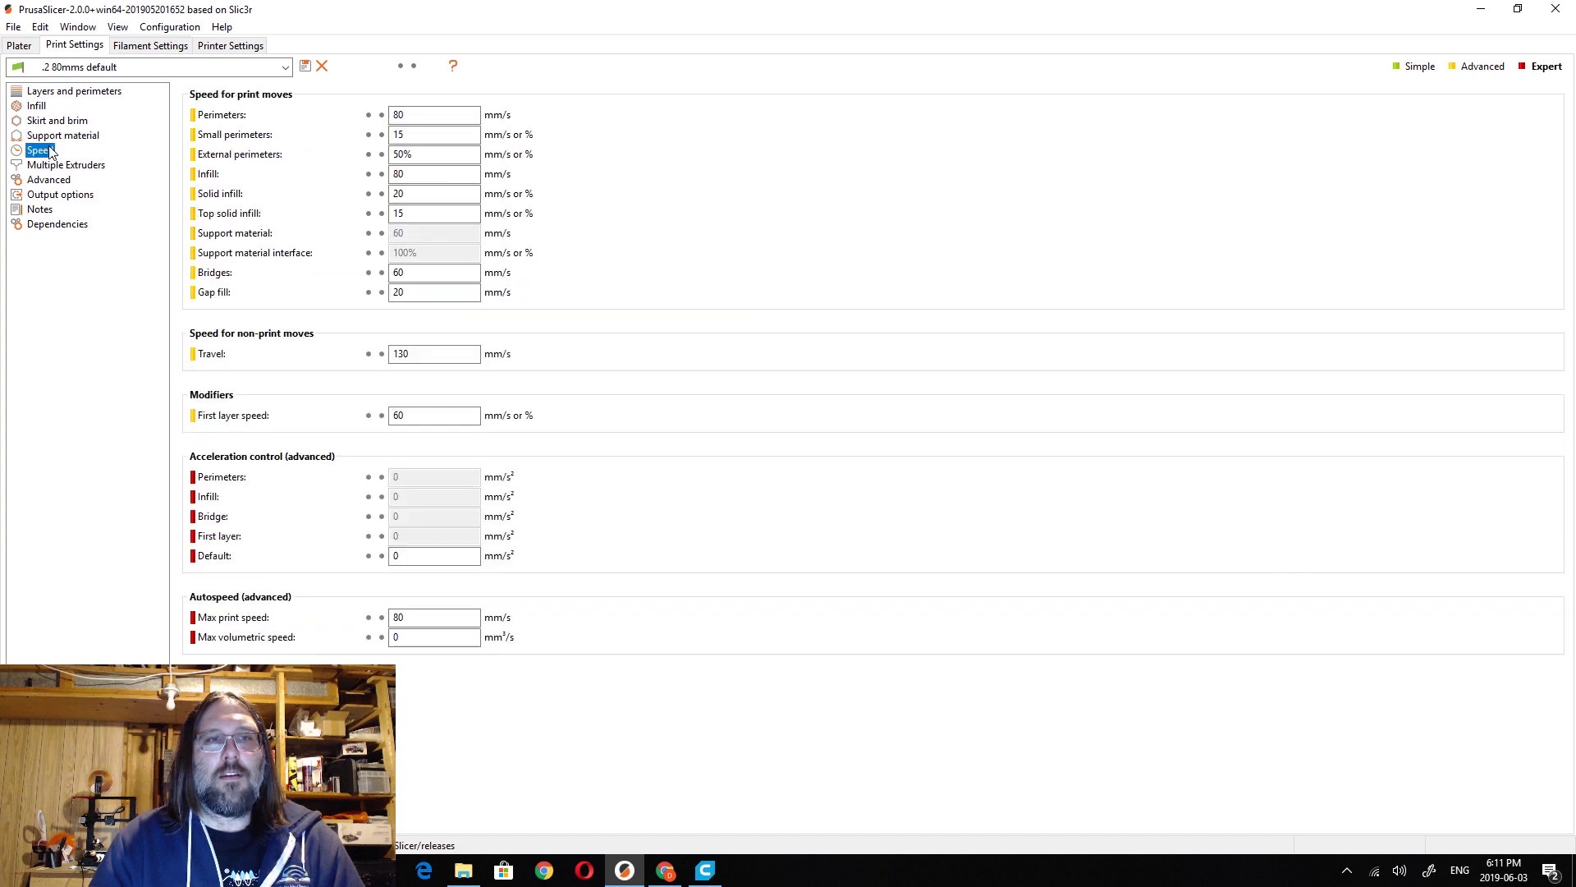
left_click(25, 47)
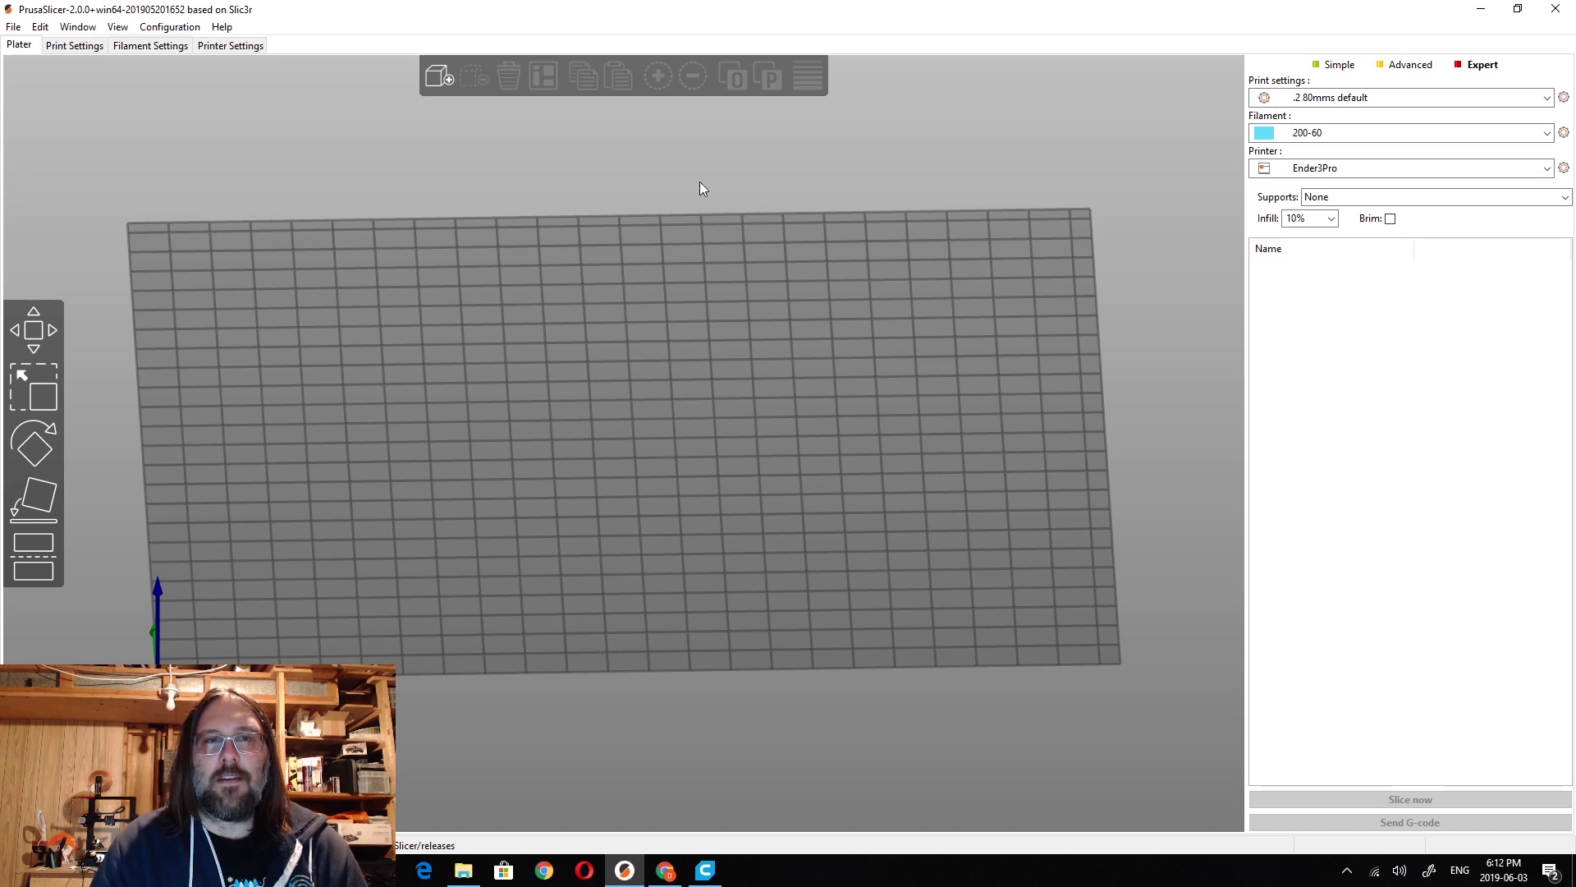
Step: Load fat_cat.stl from Downloads onto the plate at 76.4 × 86.24 × 67.15 mm
left_click(450, 80)
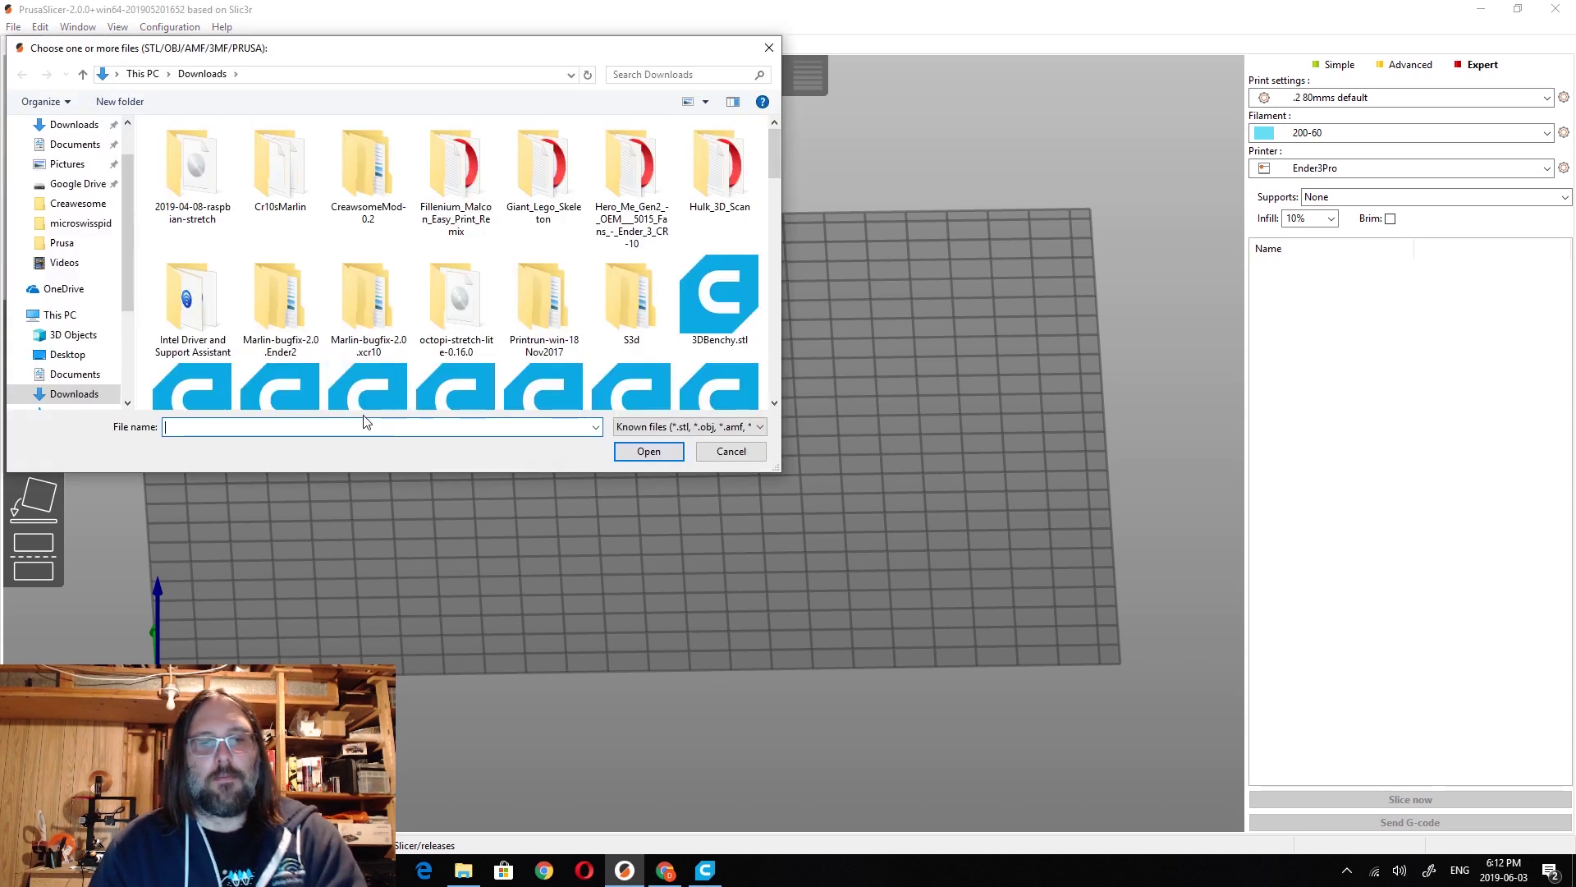
type("fat")
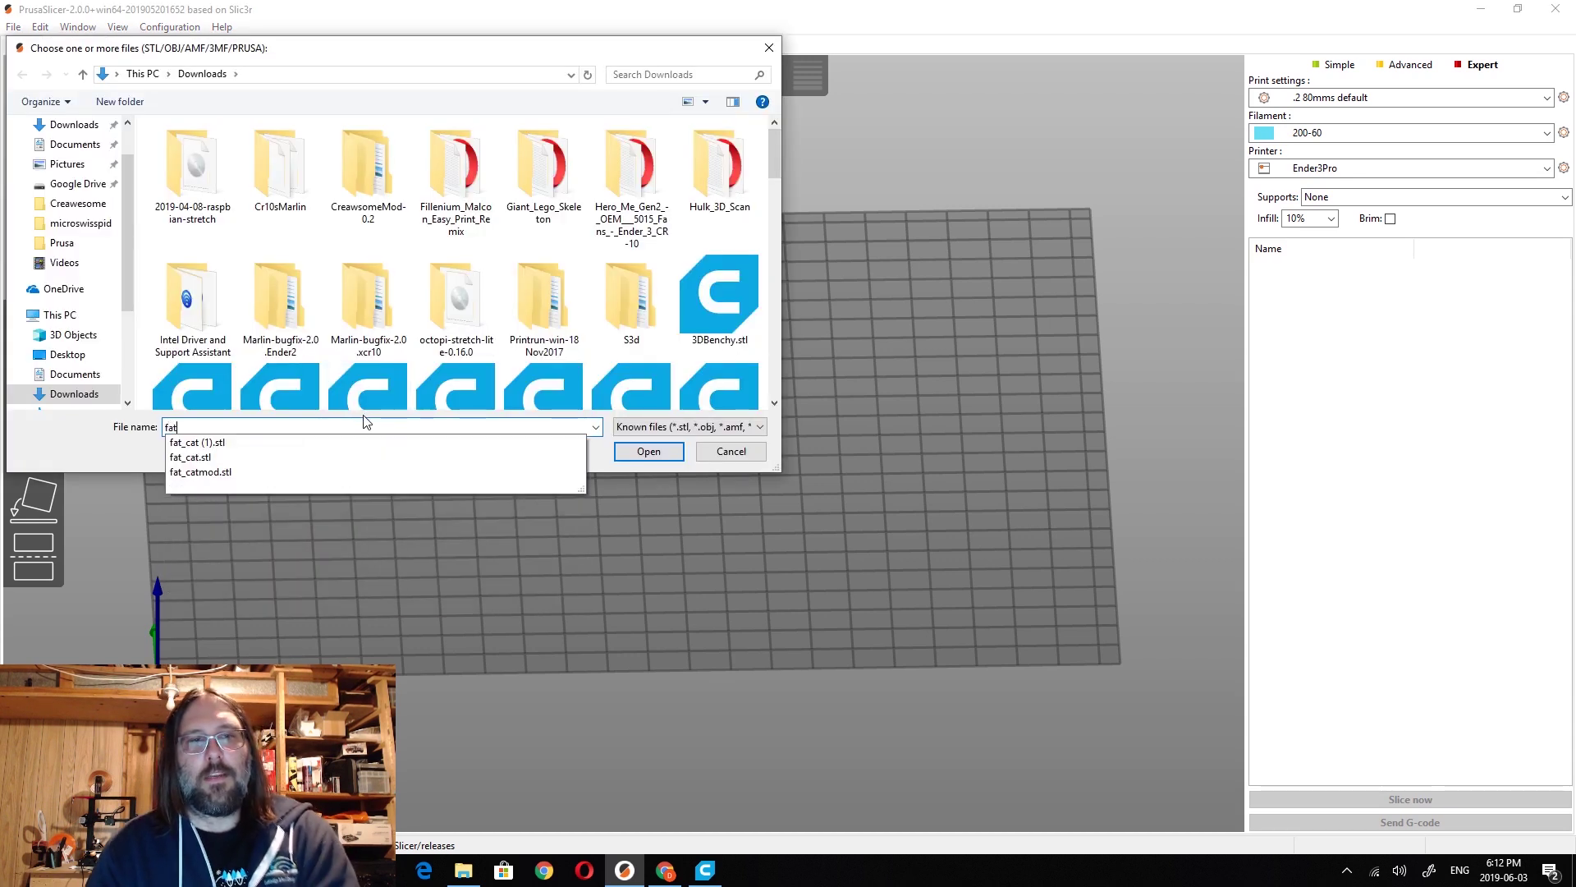
left_click(303, 457)
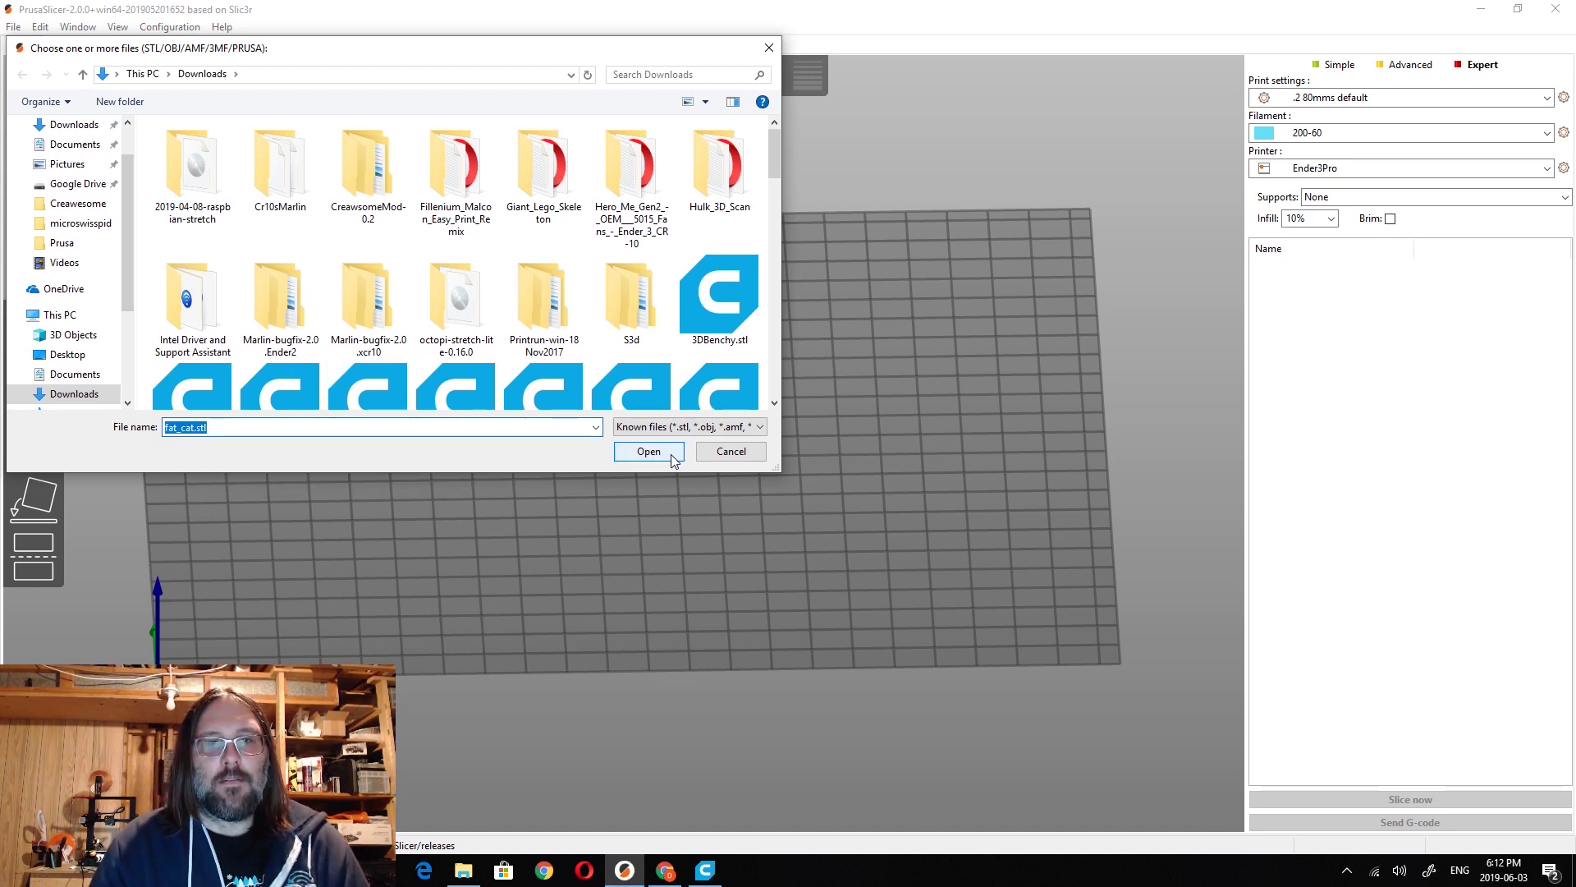
left_click(672, 456)
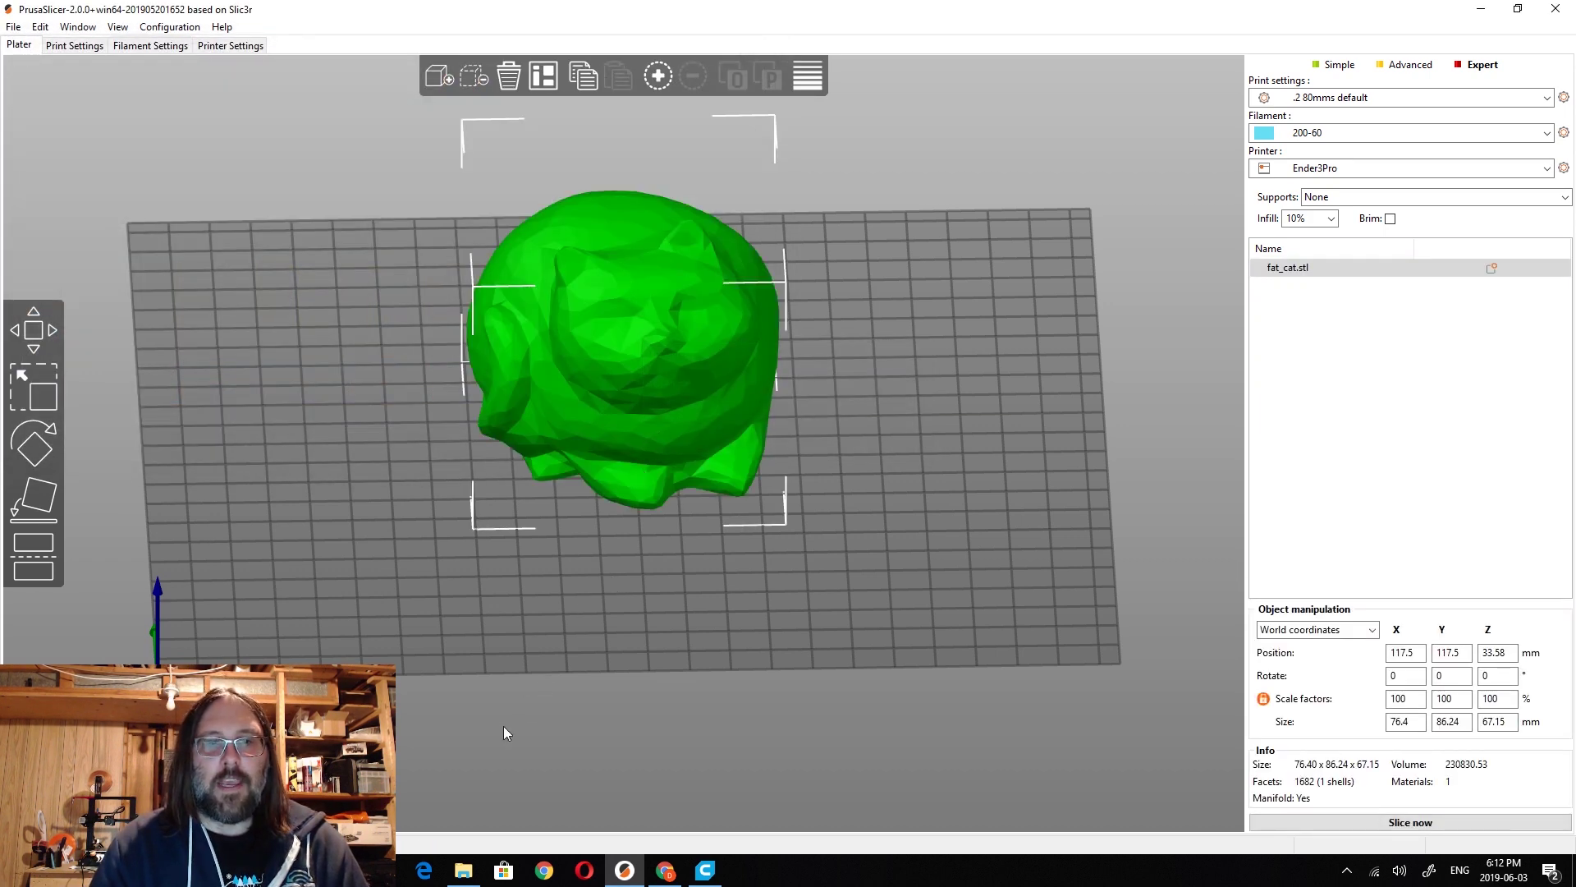
scroll(628, 600, "down", 2)
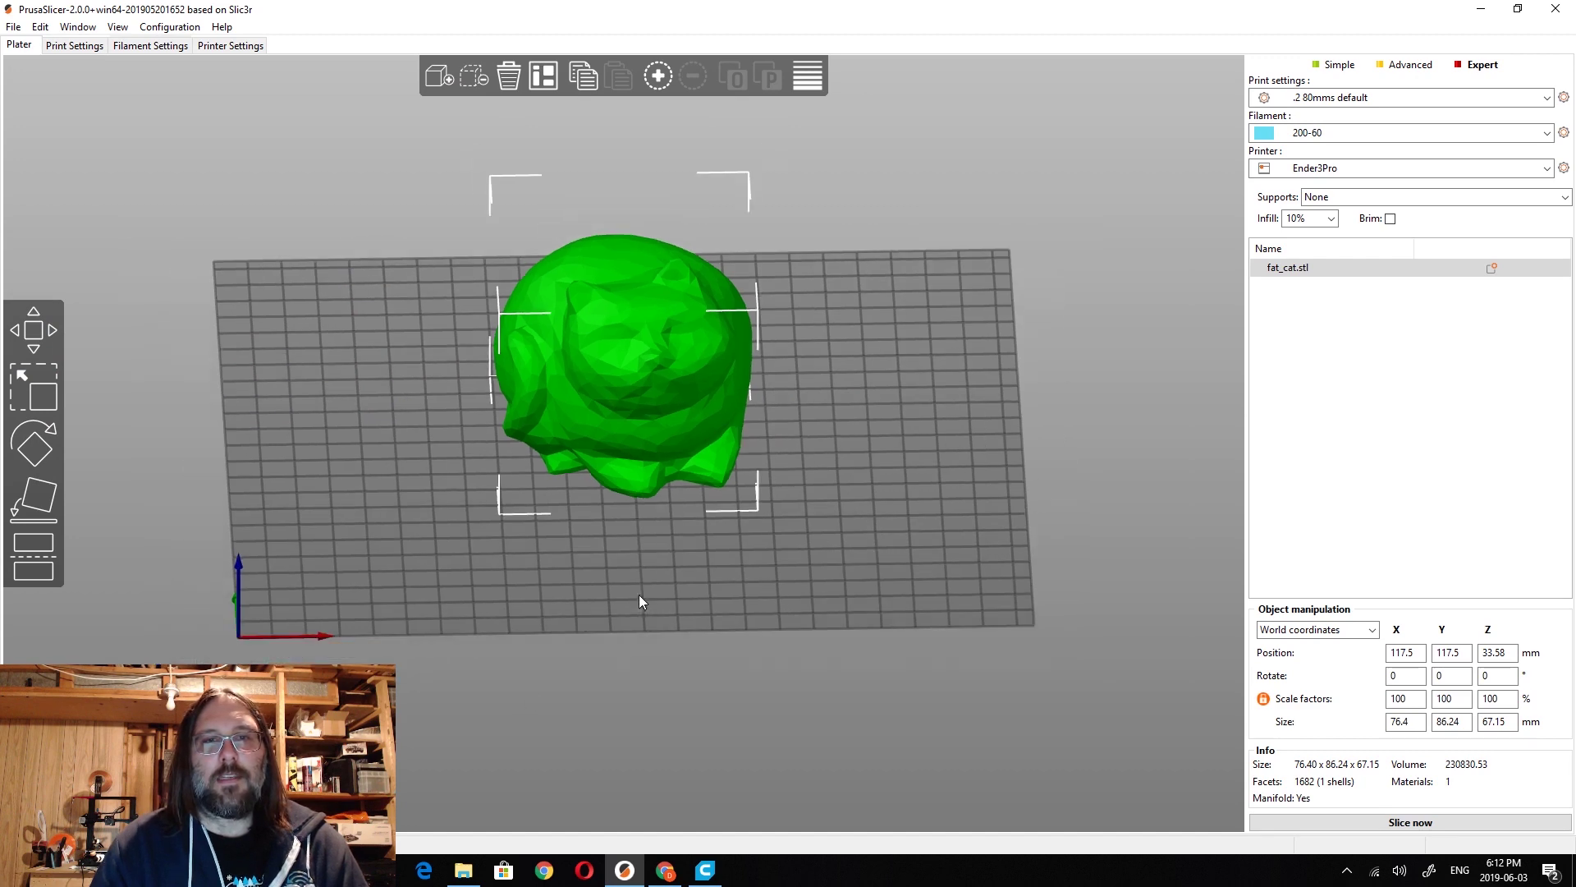
scroll(639, 594, "up", 3)
Step: Drag fat_cat.stl from the Downloads folder onto the plater as a second cat
left_click(463, 871)
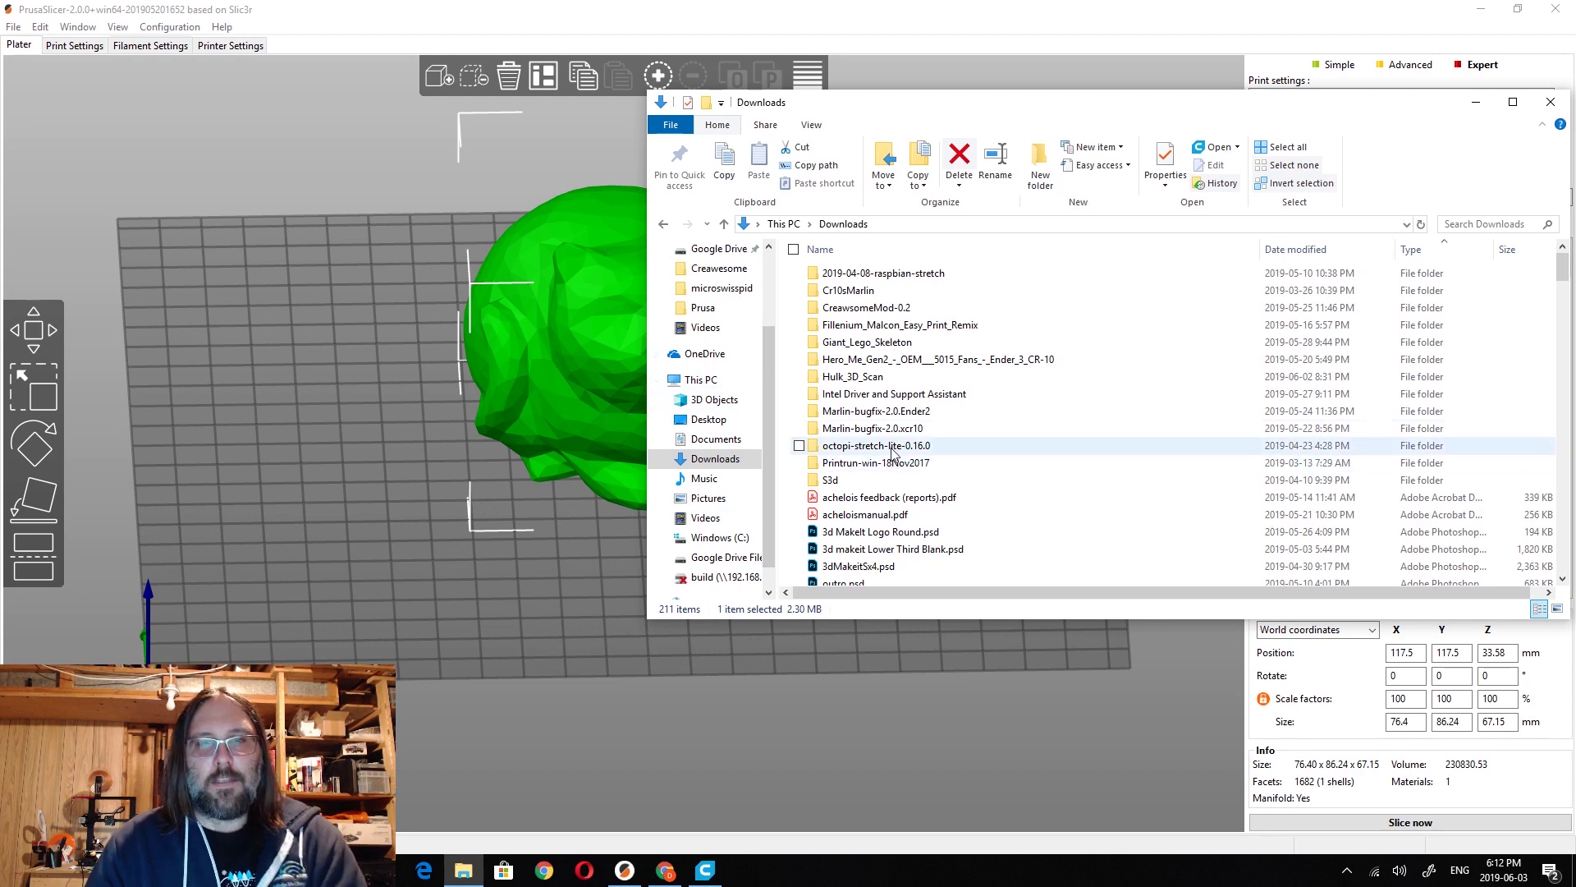
left_click(976, 450)
key("f")
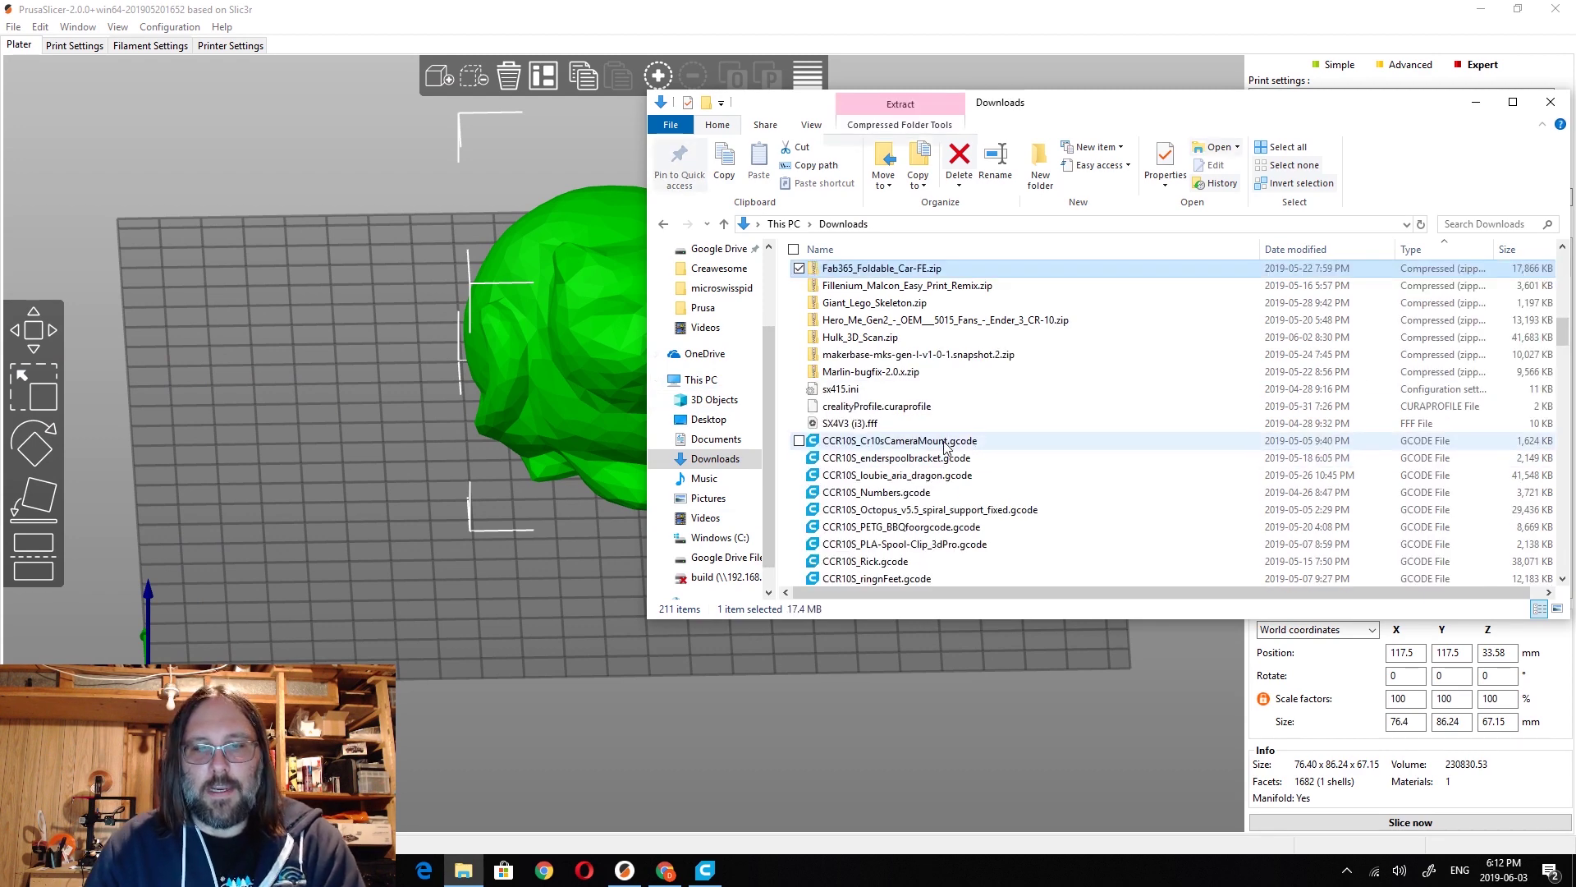
scroll(946, 447, "down", 8)
scroll(950, 450, "down", 5)
left_click(949, 451)
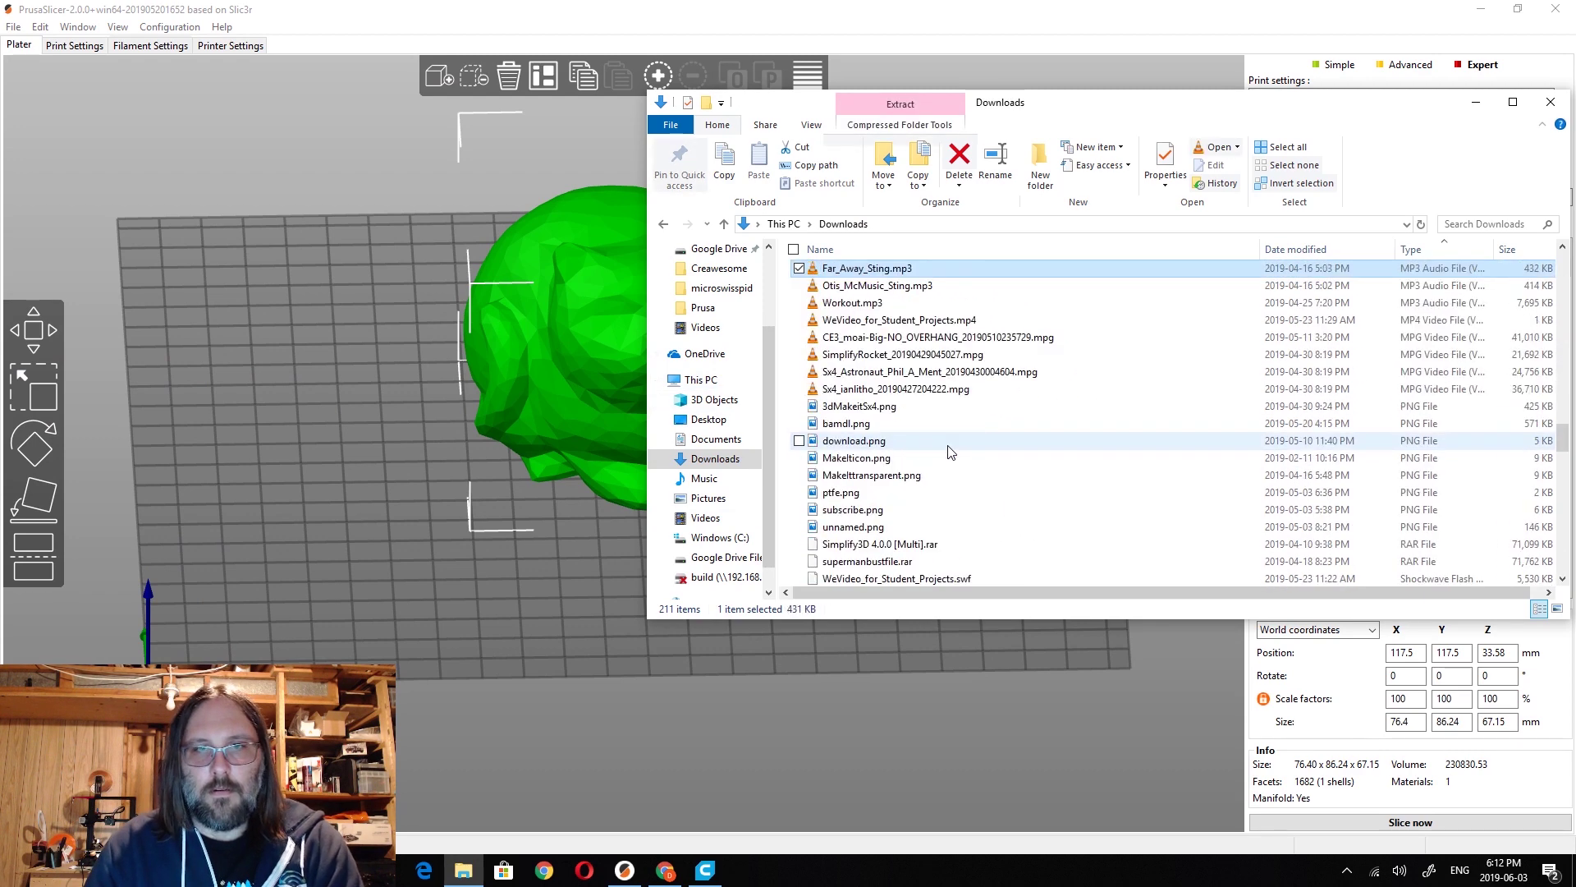
scroll(950, 451, "down", 15)
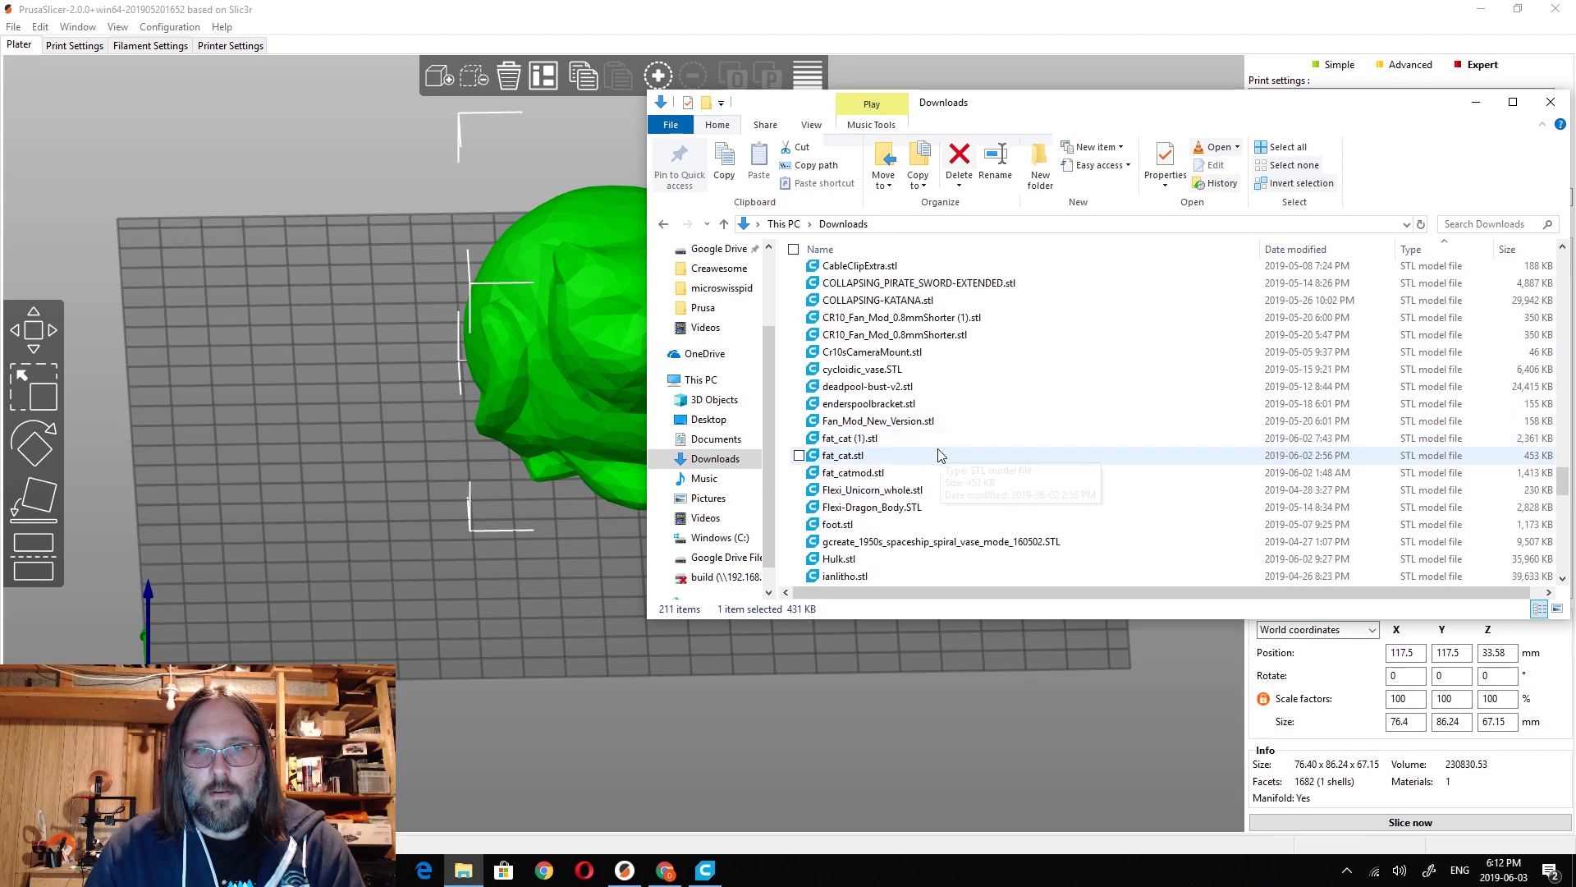
left_click_drag(950, 454, 693, 462)
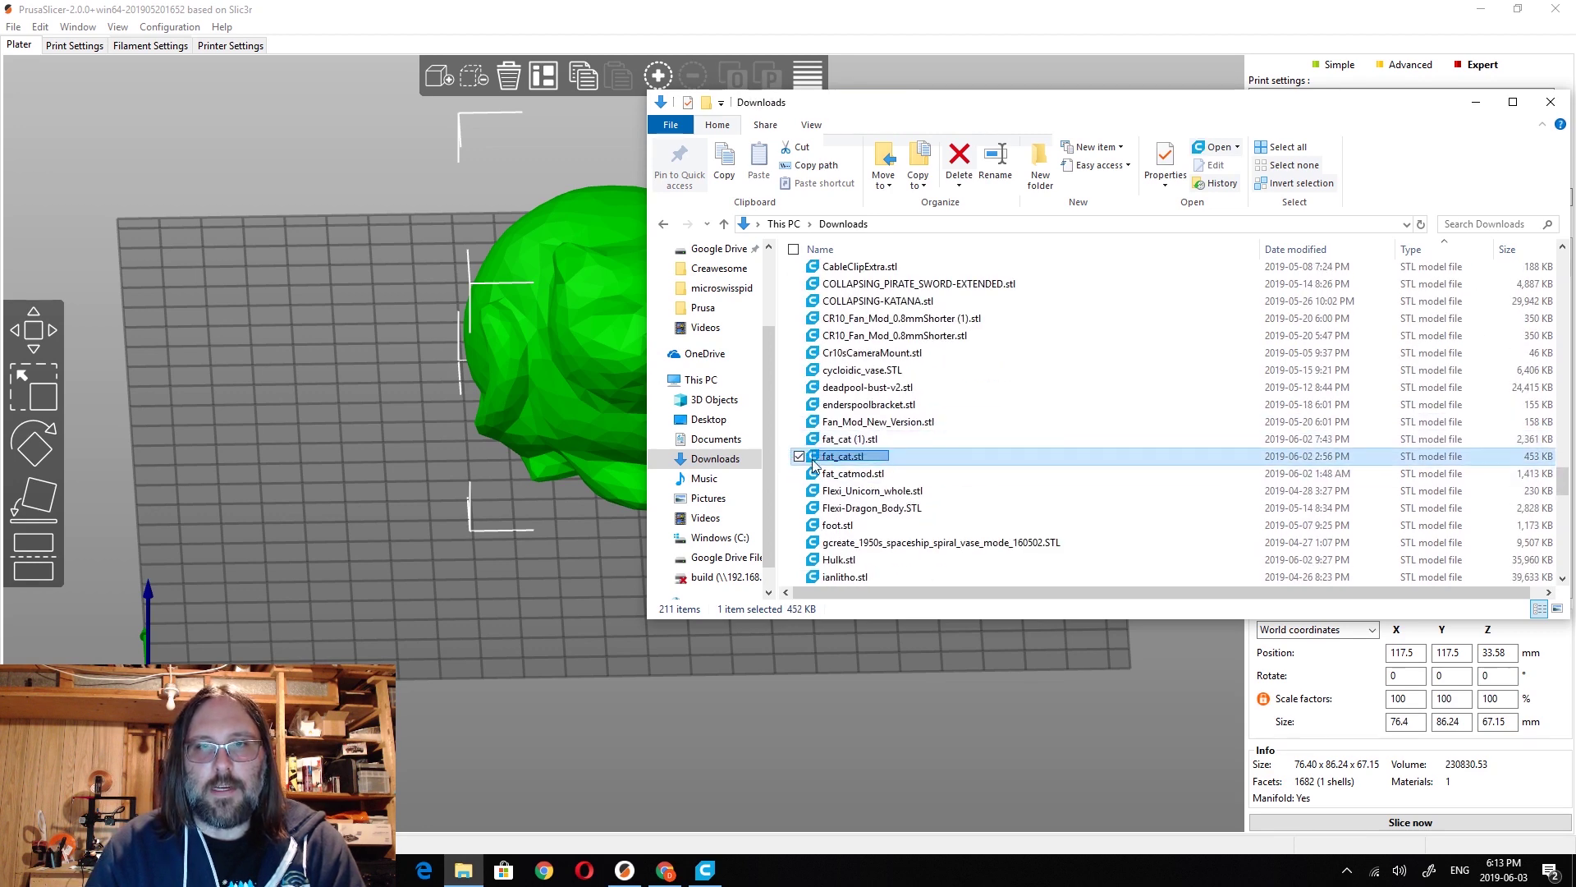
left_click_drag(815, 463, 322, 482)
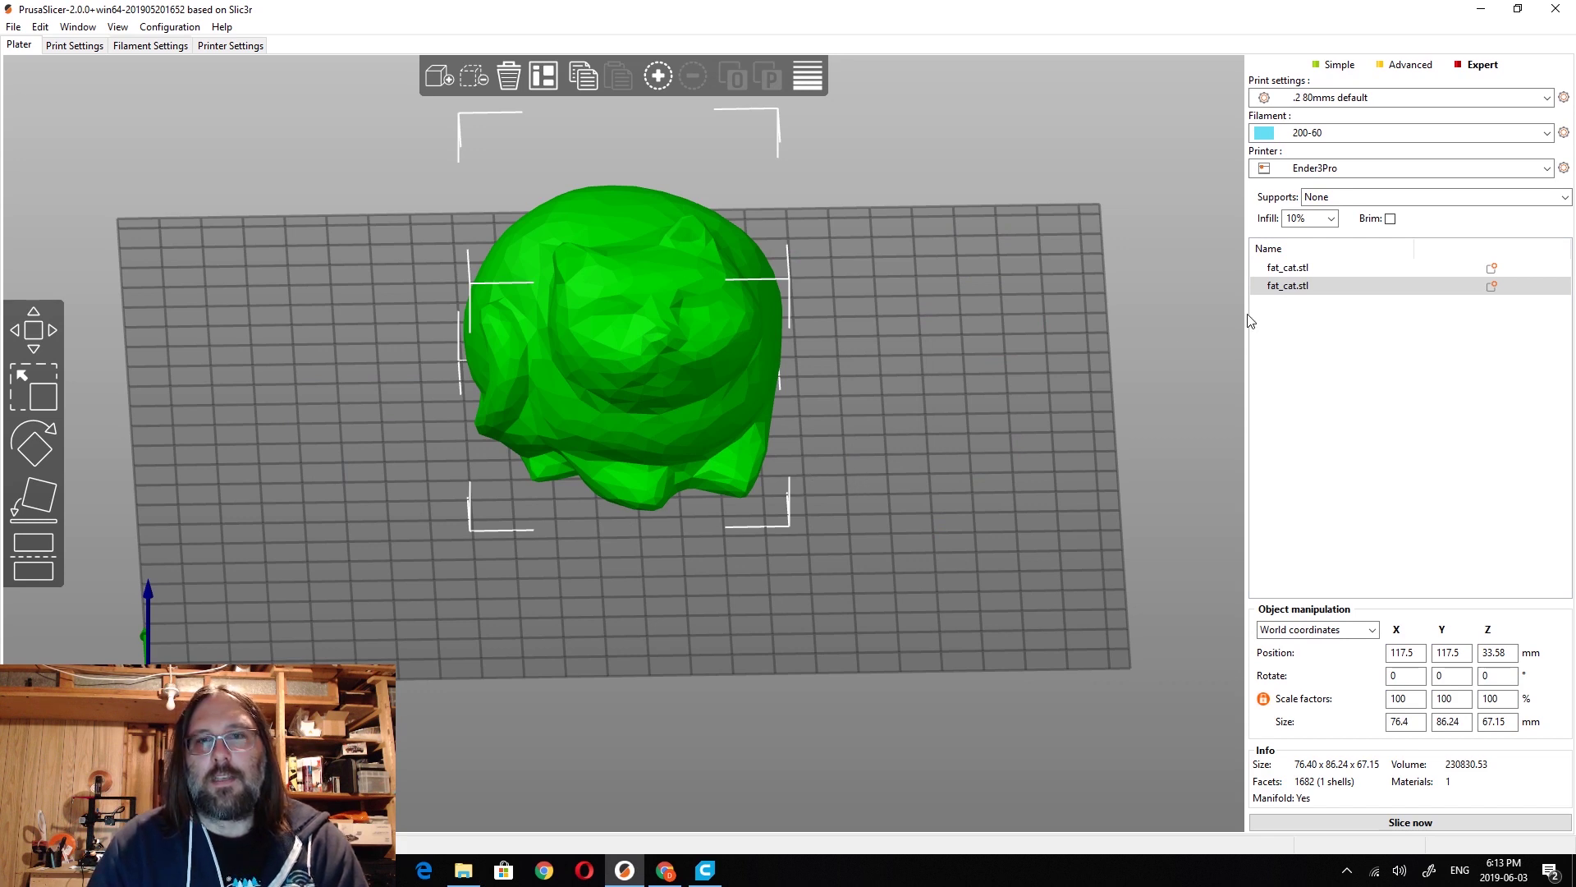
Step: Separate the two cats, delete the duplicate, and move the remaining cat to X 125.69, Y 96.88
middle_click_drag(1117, 350, 1148, 347)
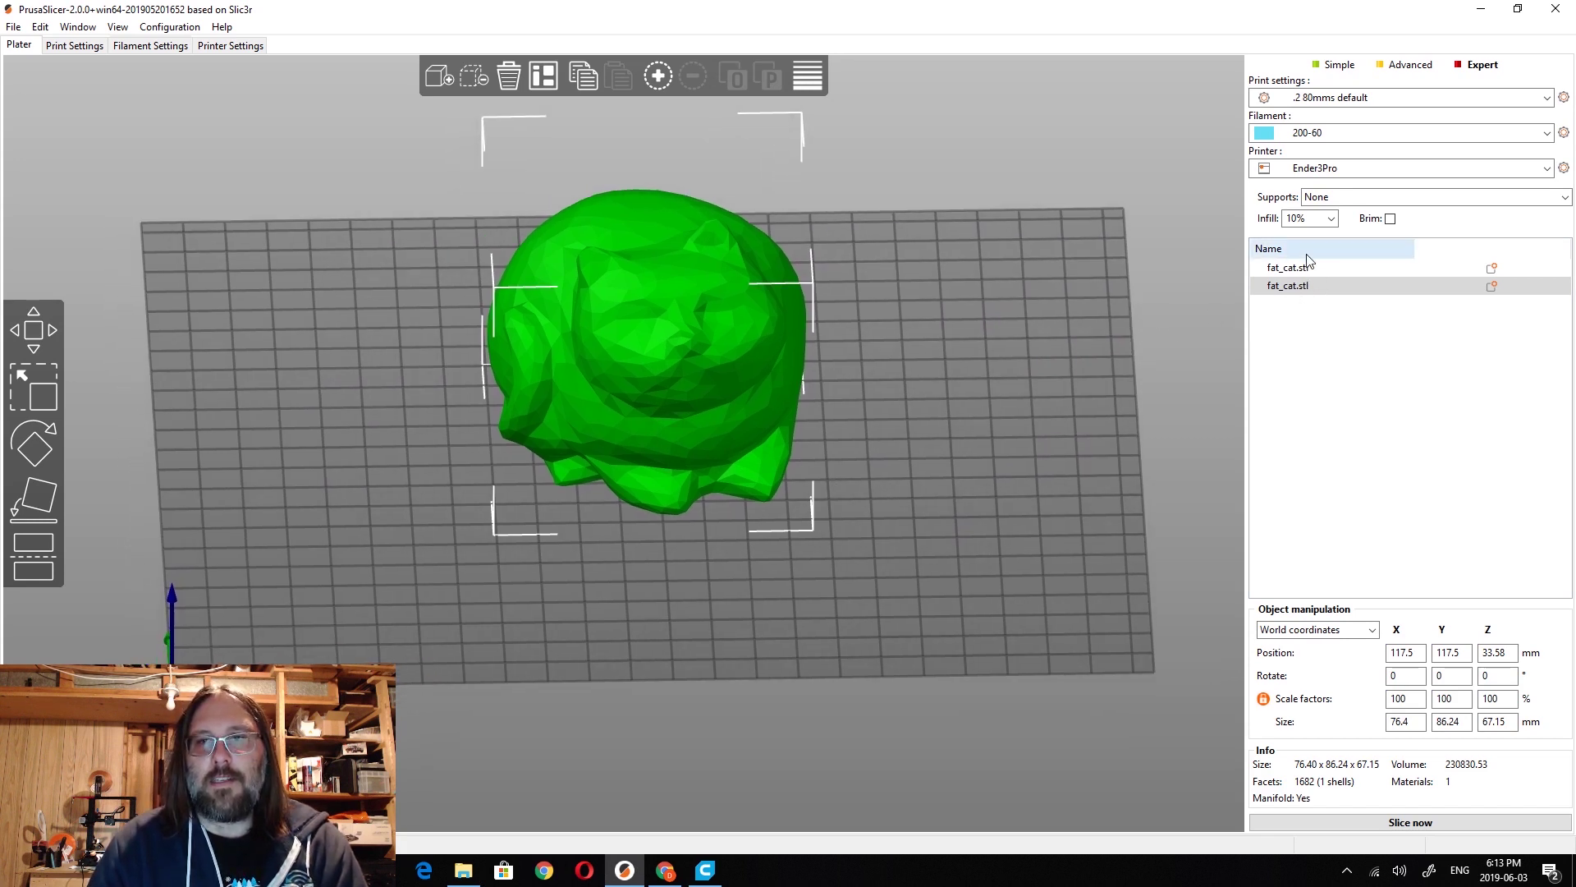
left_click_drag(807, 316, 1030, 331)
left_click(580, 361)
key("a")
left_click(874, 376)
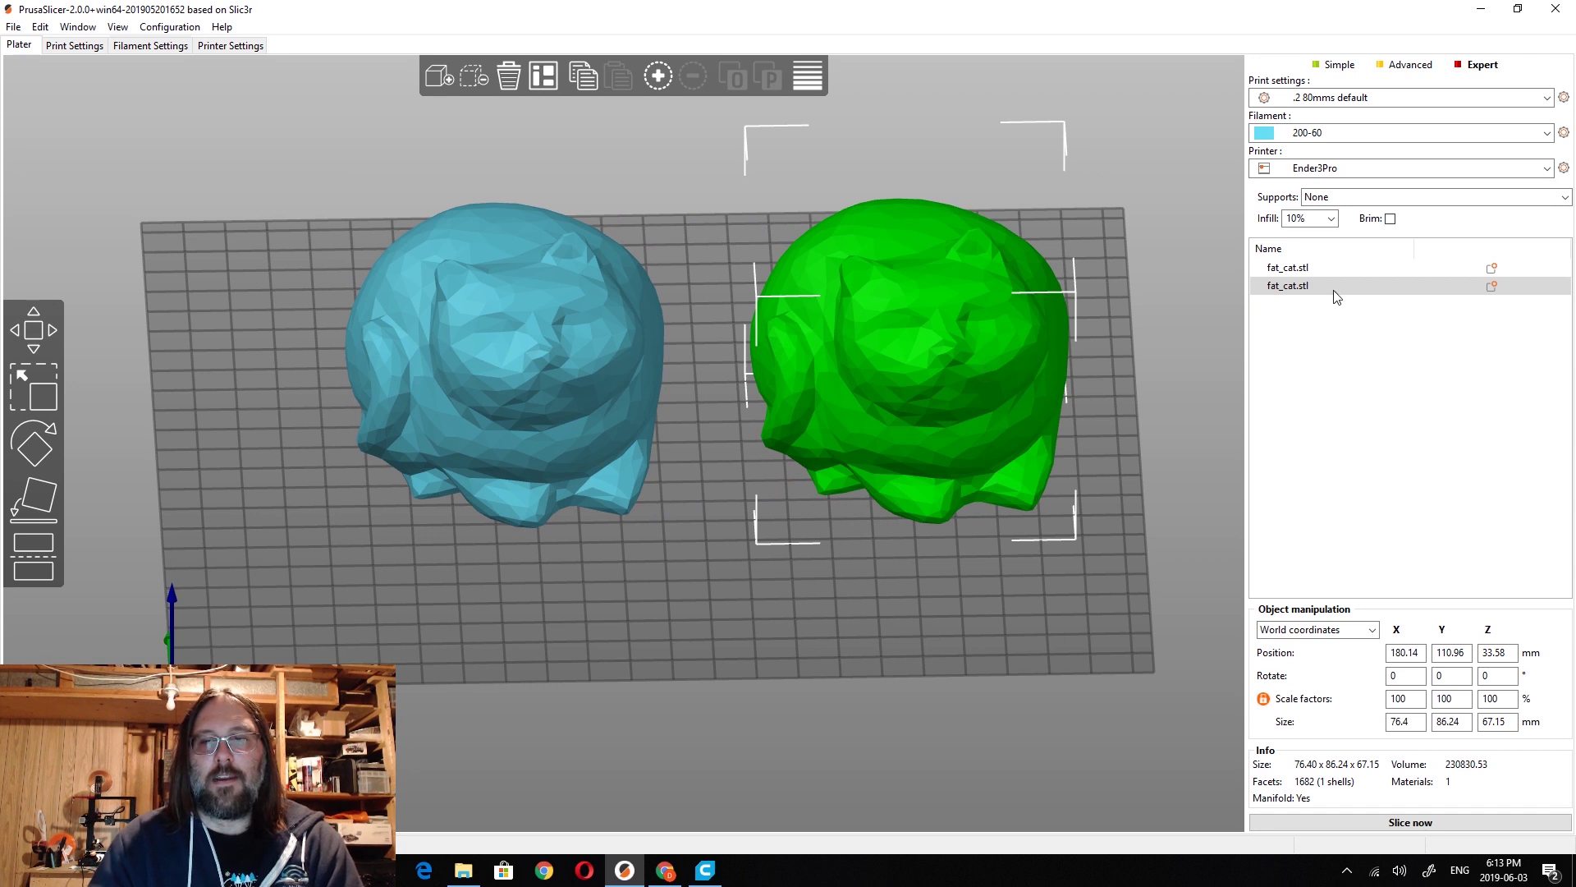
key("Delete")
left_click_drag(661, 364, 816, 374)
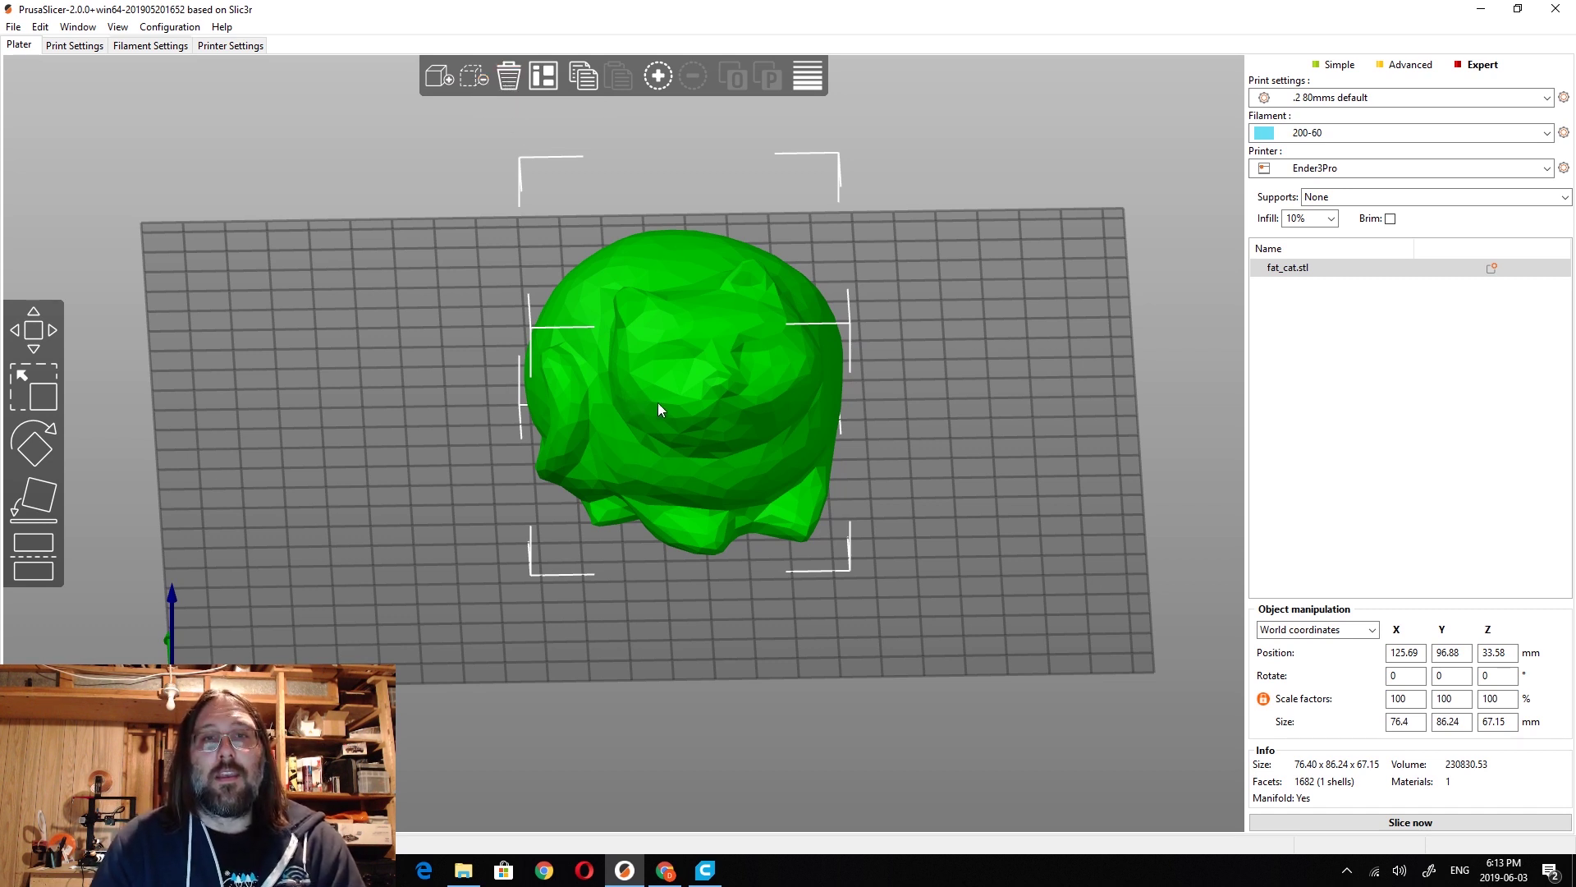
Step: Paste a second copy of the cat and drag the two cats apart
left_click_drag(744, 329, 695, 321)
left_click(608, 72)
left_click_drag(711, 261, 956, 309)
left_click_drag(576, 308, 271, 312)
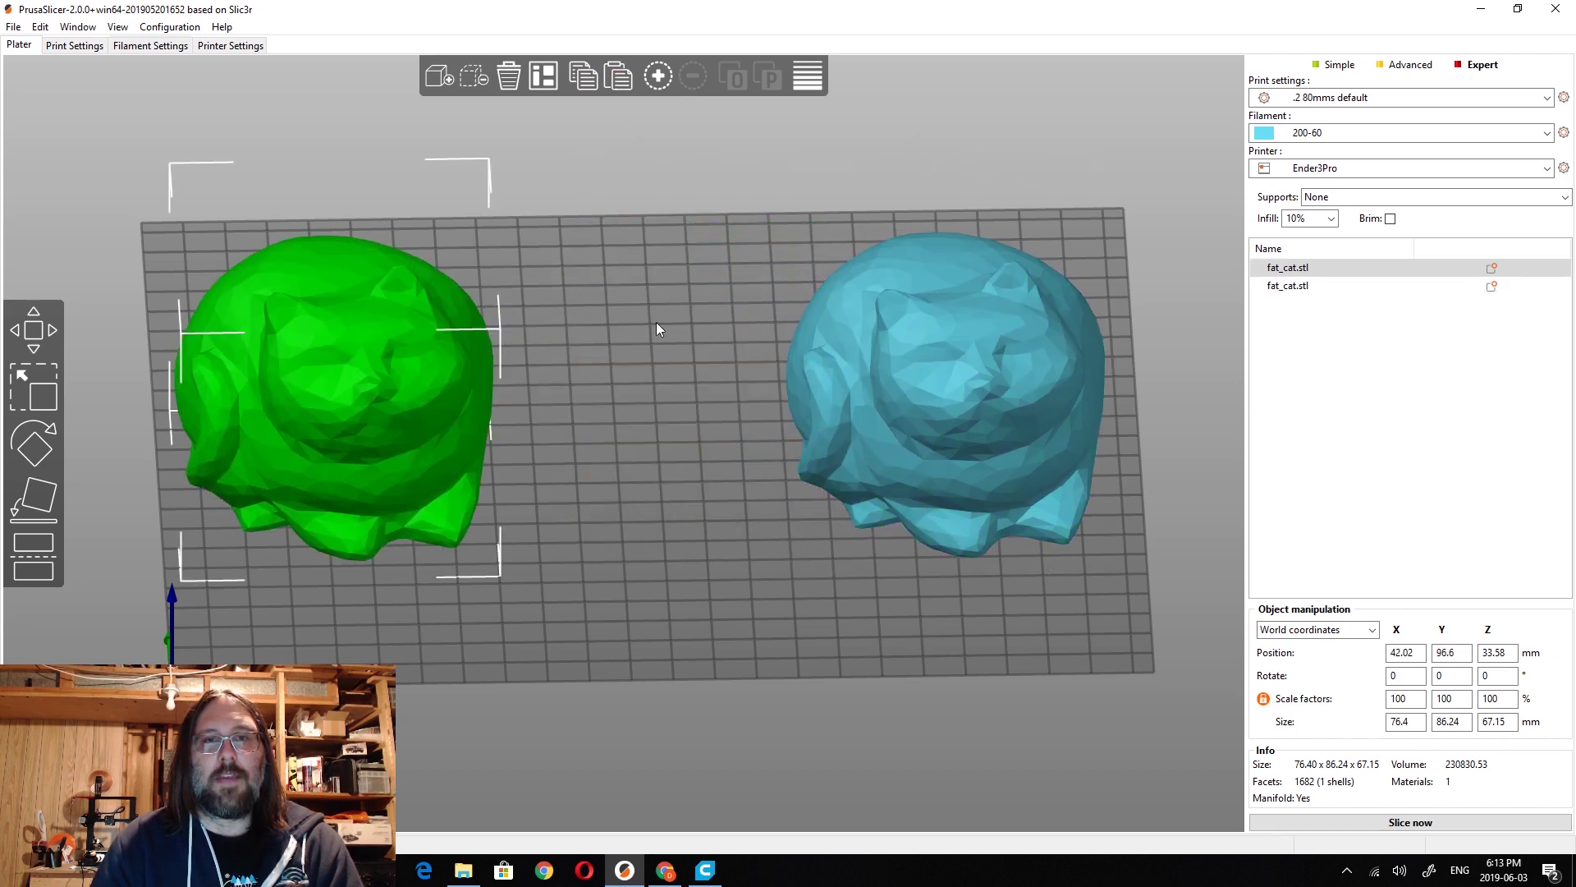
left_click_drag(808, 361, 664, 360)
Step: Paste two more copies and arrange all four cats in a two-by-two grid
left_click(614, 76)
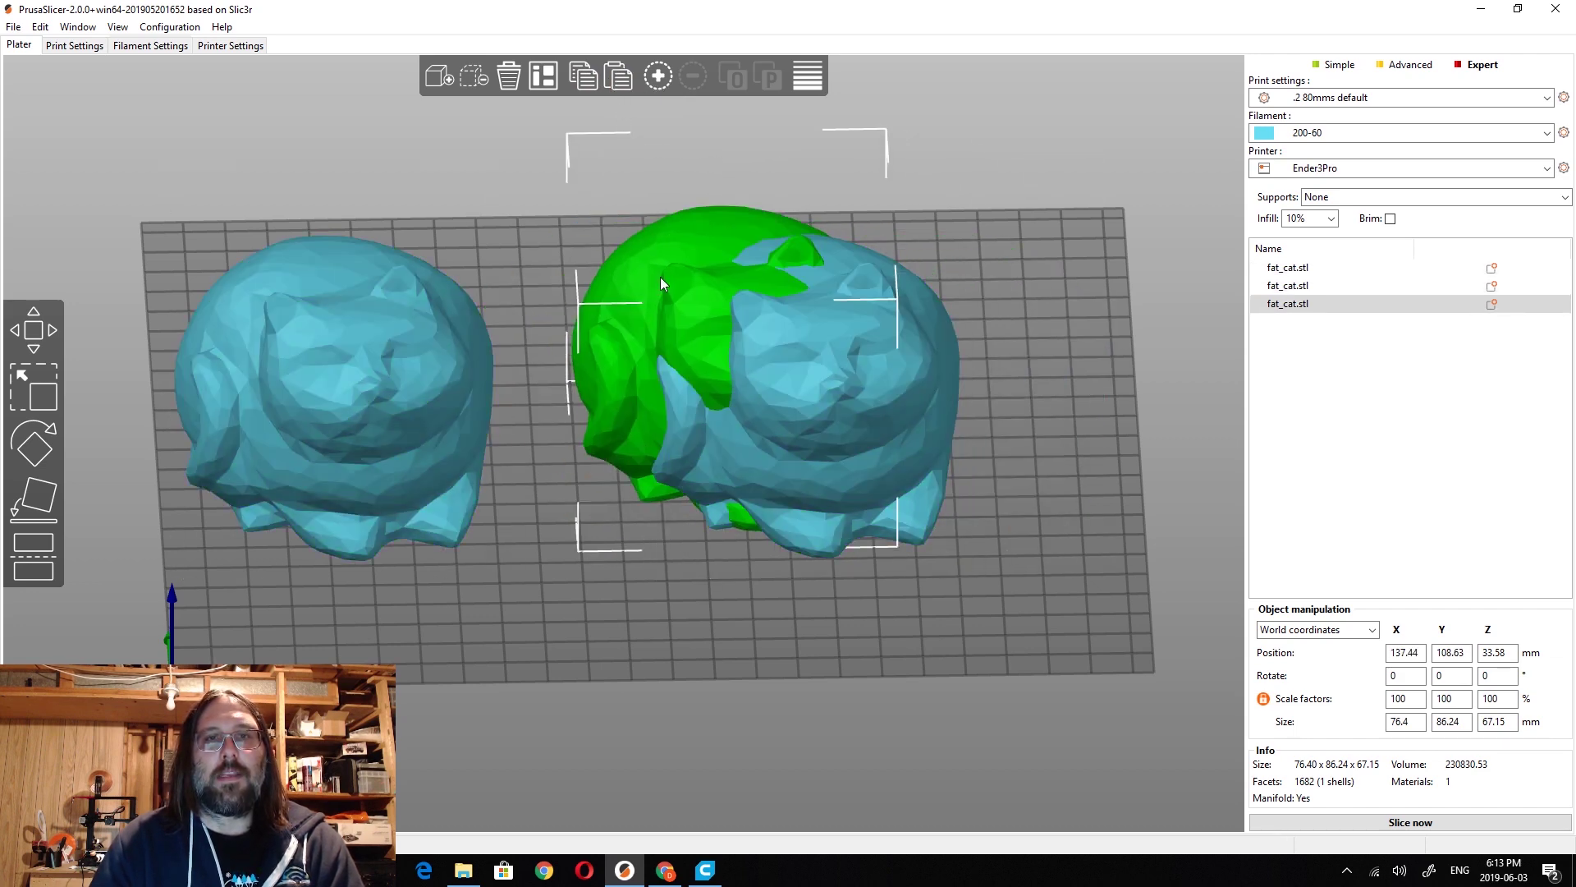
left_click(623, 71)
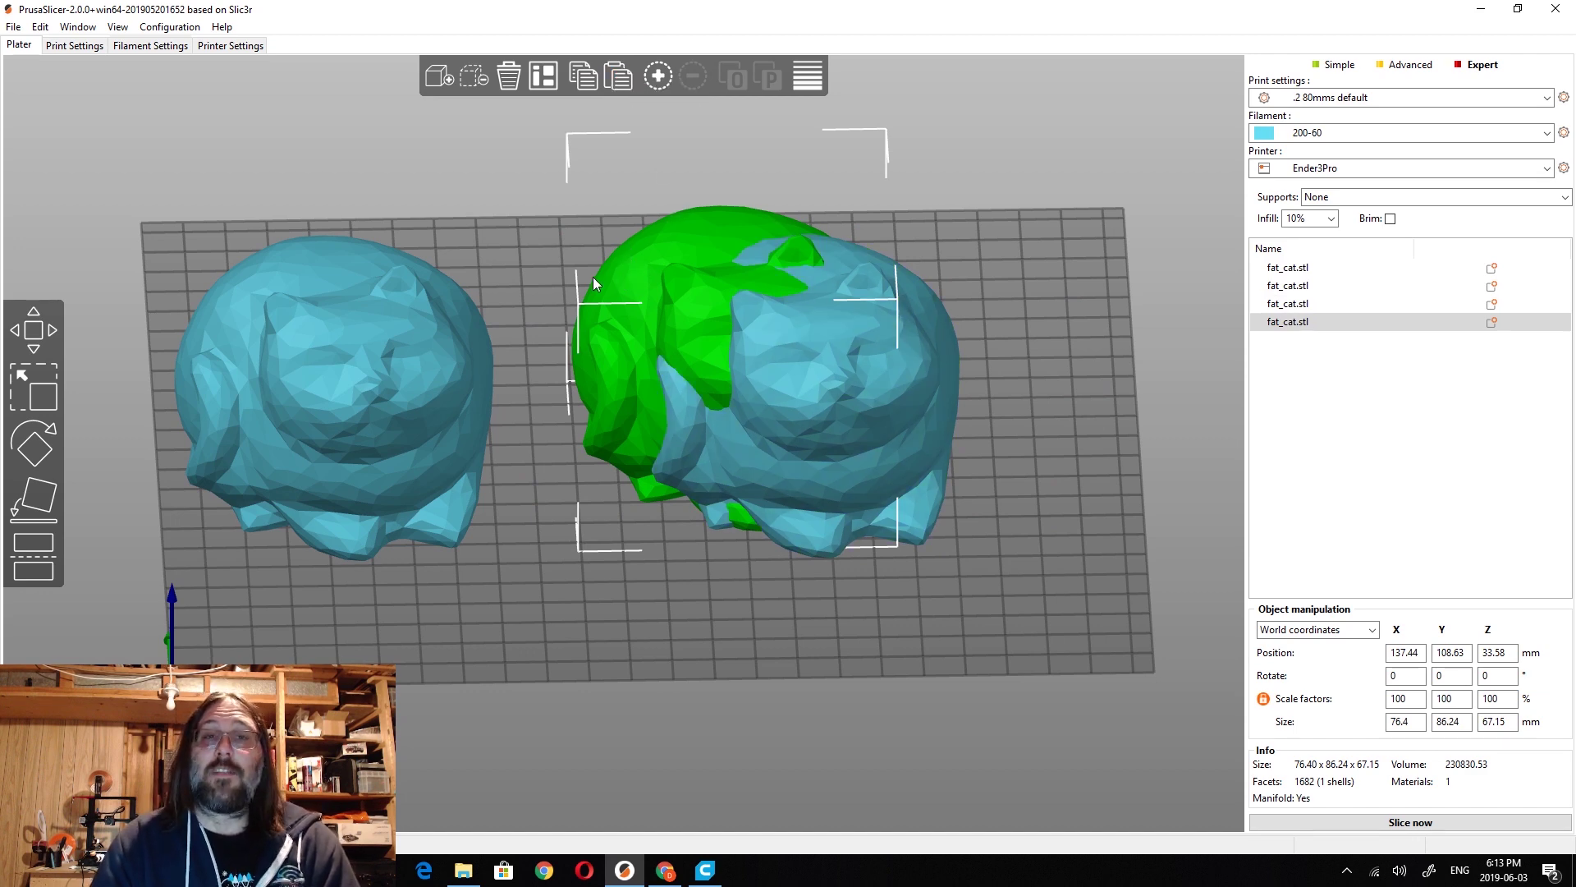
left_click(552, 89)
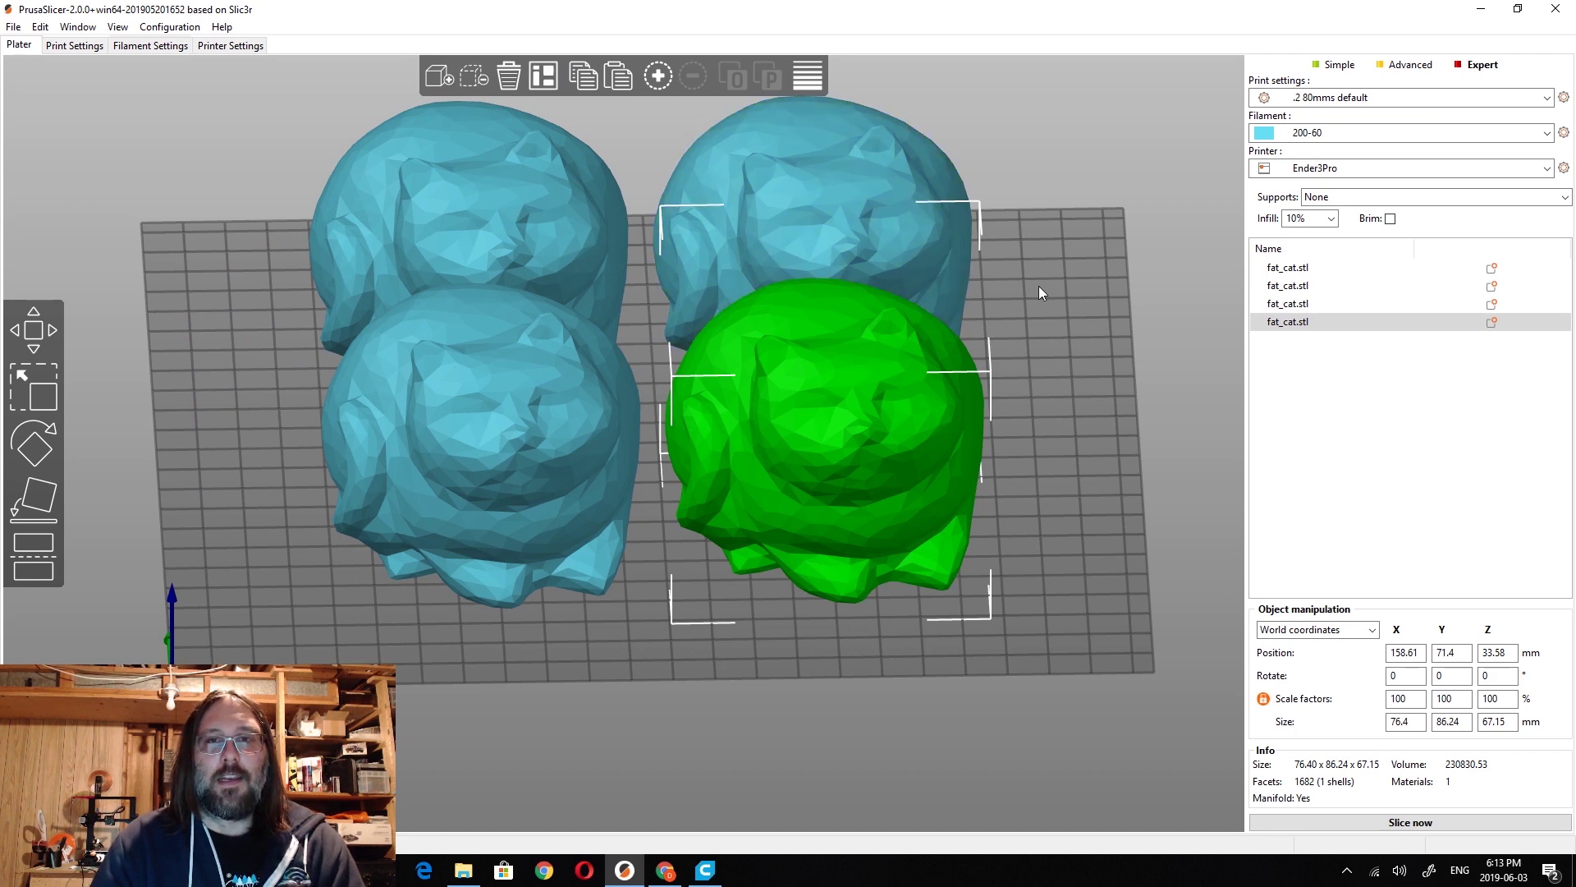
left_click_drag(1043, 293, 989, 369)
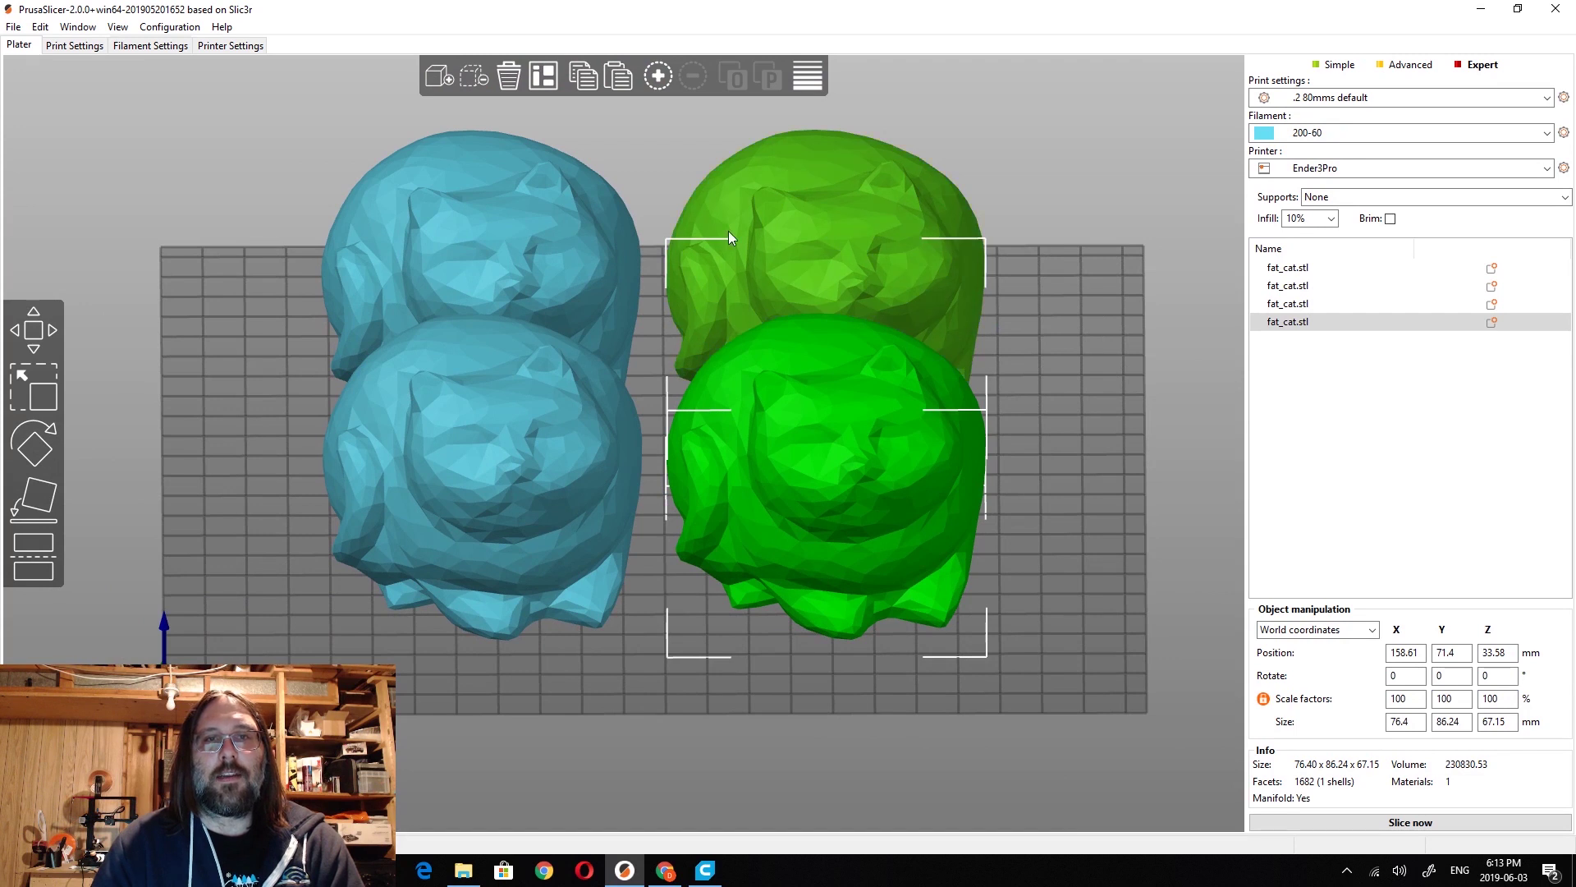
Step: Clear all cats from the plate and drag a single fat_cat.stl back in from Downloads
left_click(515, 77)
left_click(759, 429)
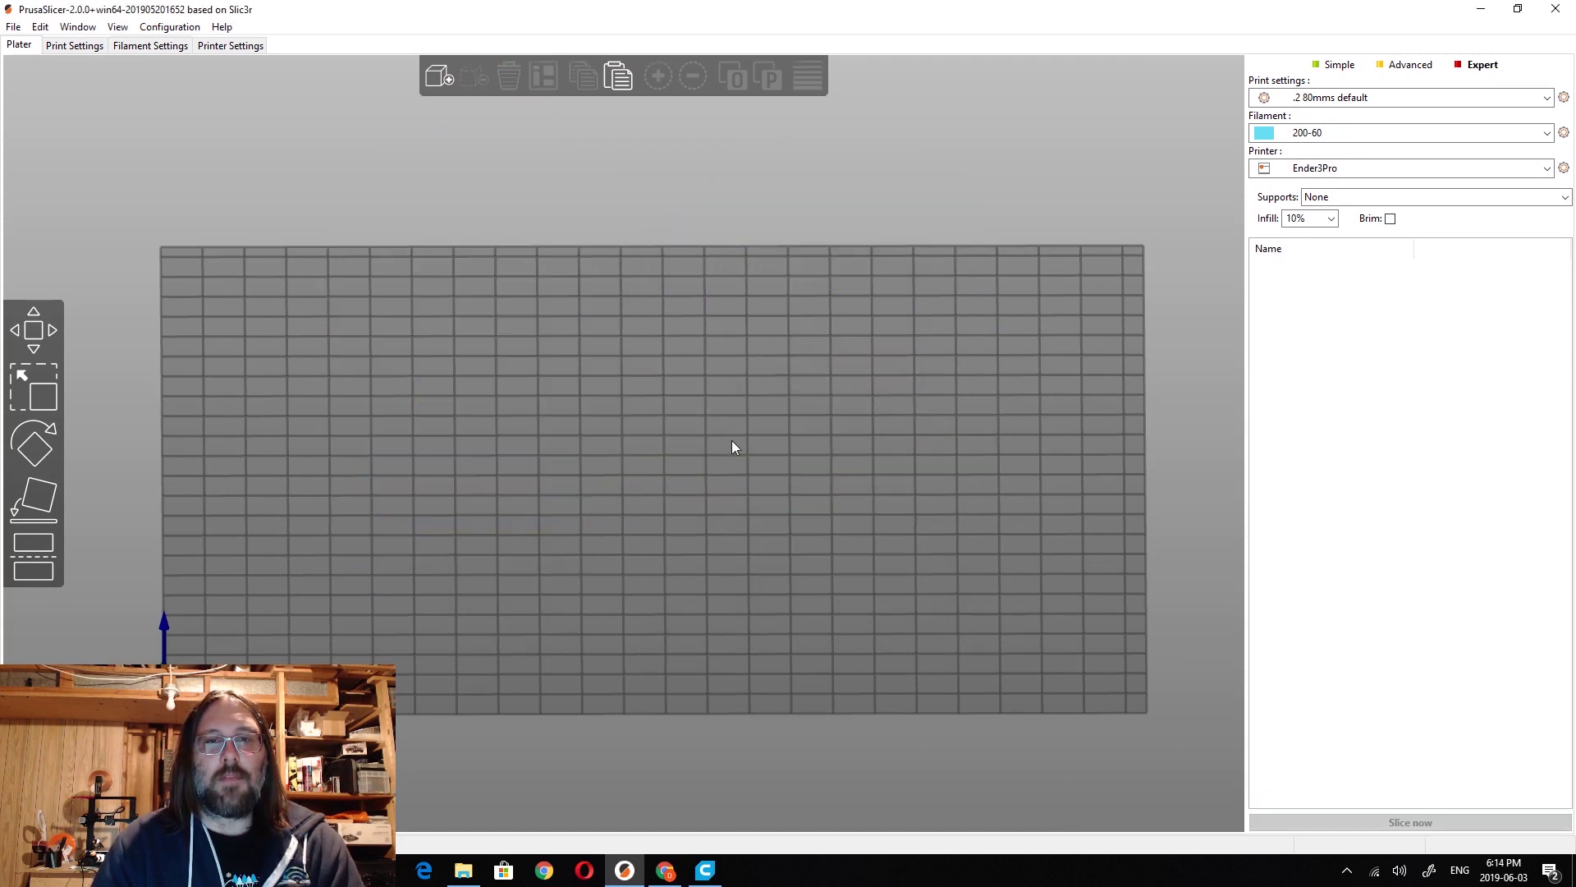
left_click(464, 871)
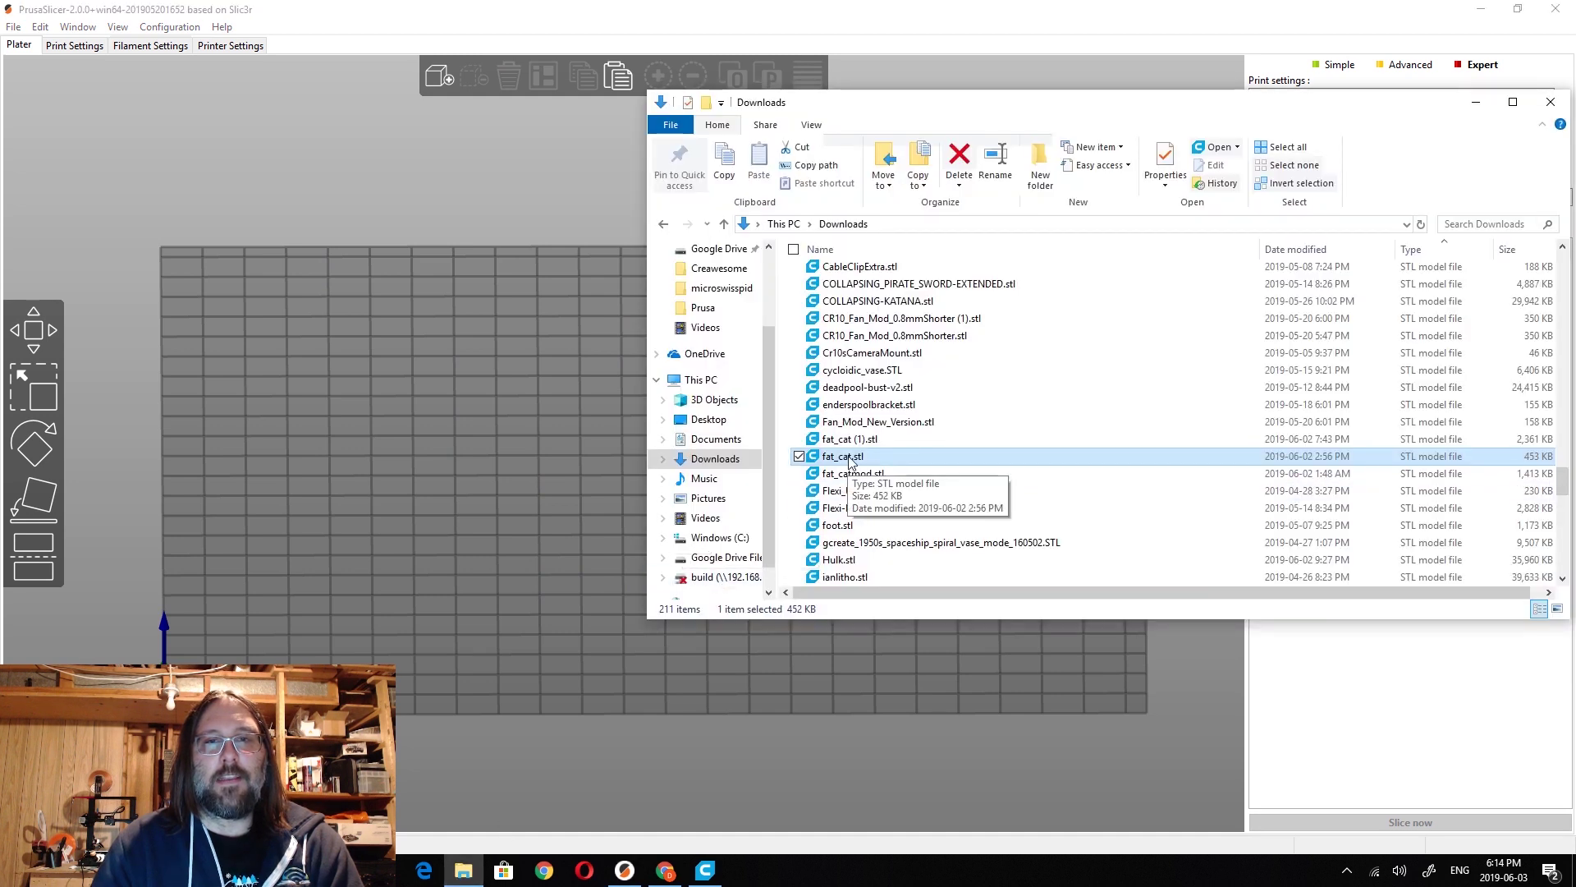
left_click_drag(841, 456, 529, 464)
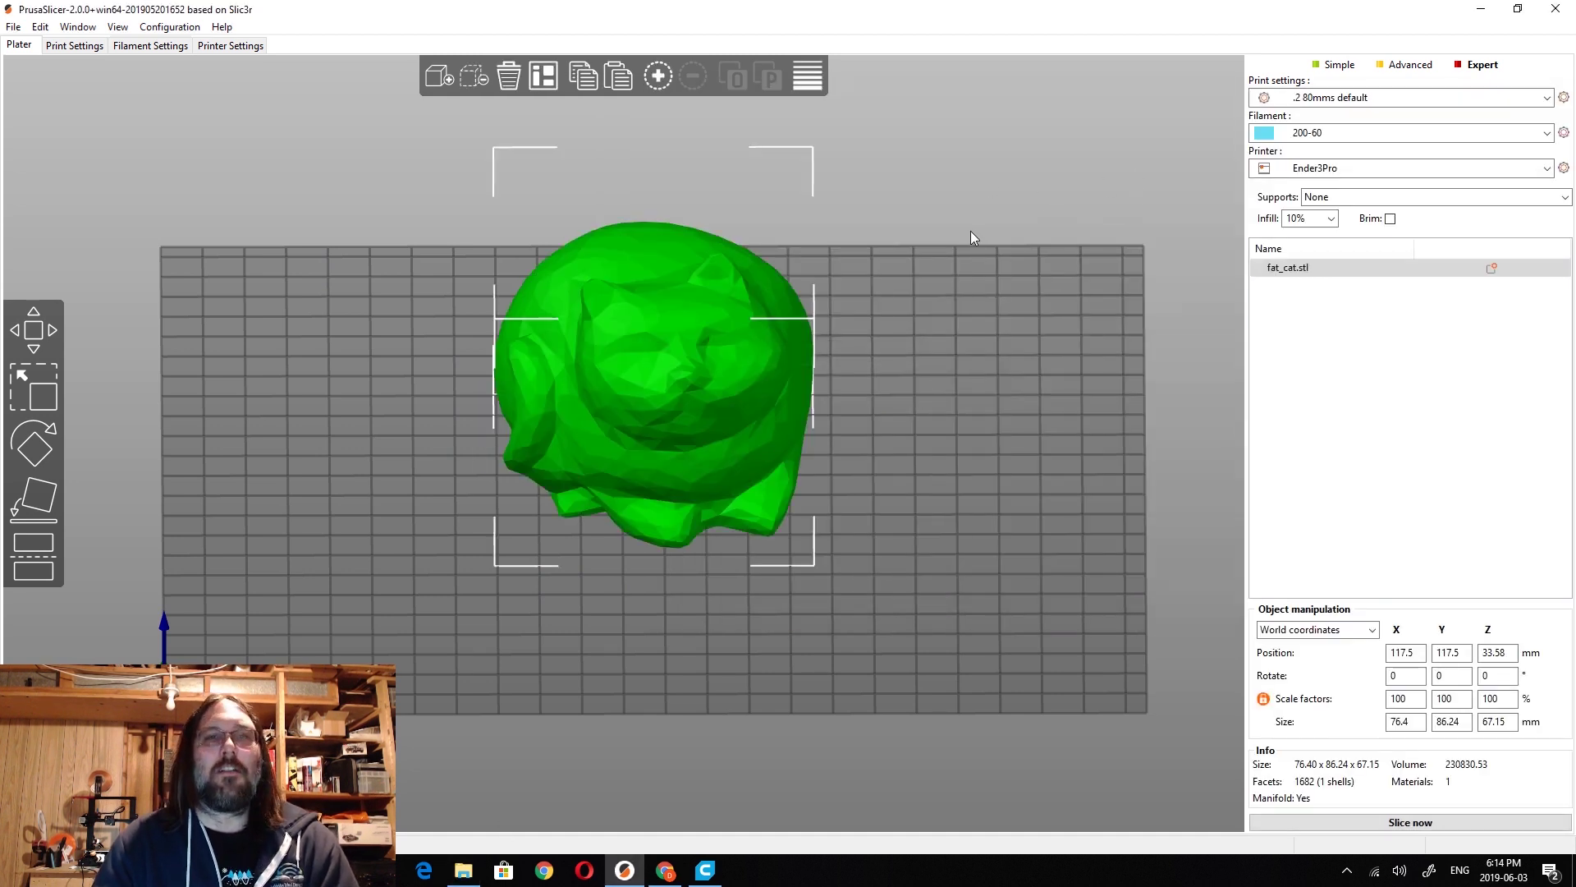
Step: Orbit around the cat from several angles, leaving it at X 117.11, Y 117.43
left_click_drag(968, 313, 854, 428)
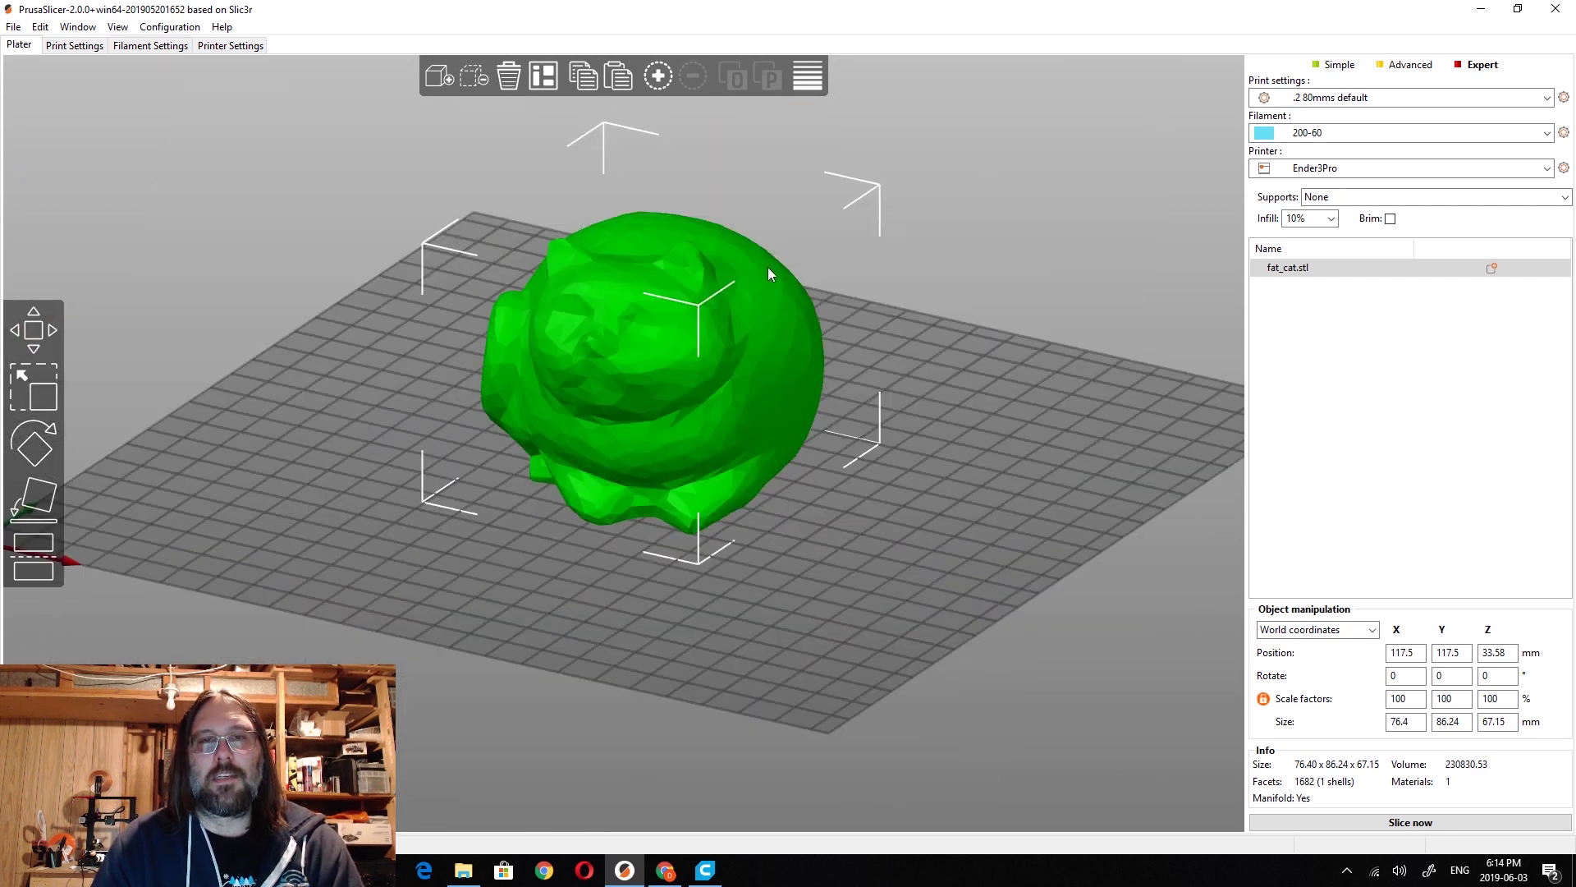
left_click_drag(826, 330, 862, 353)
key("1")
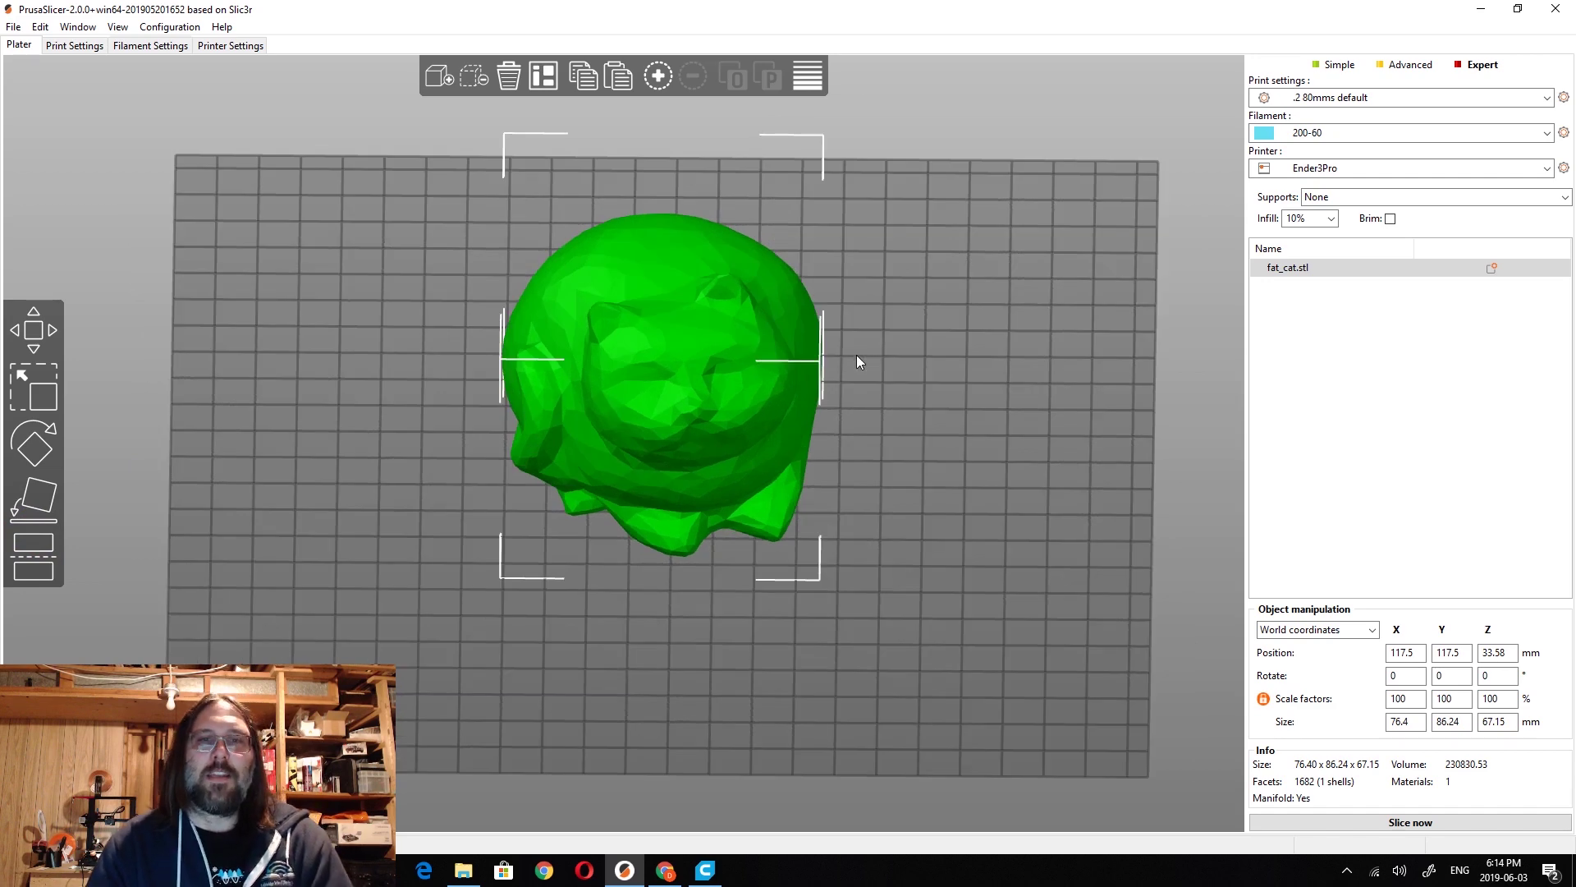
left_click_drag(741, 287, 726, 348)
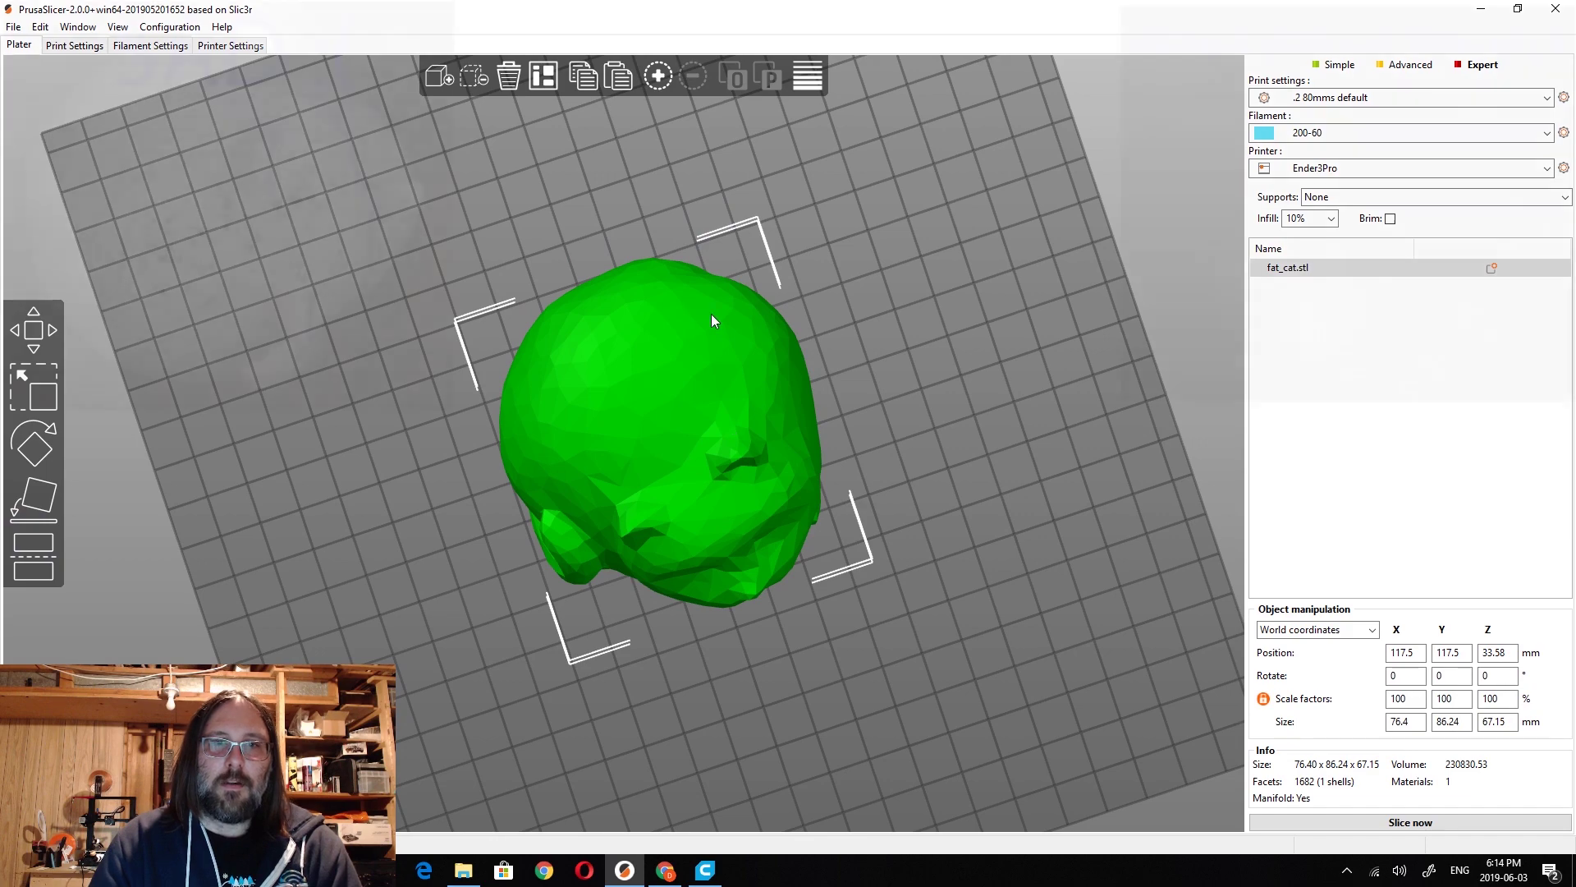
left_click_drag(711, 314, 806, 327)
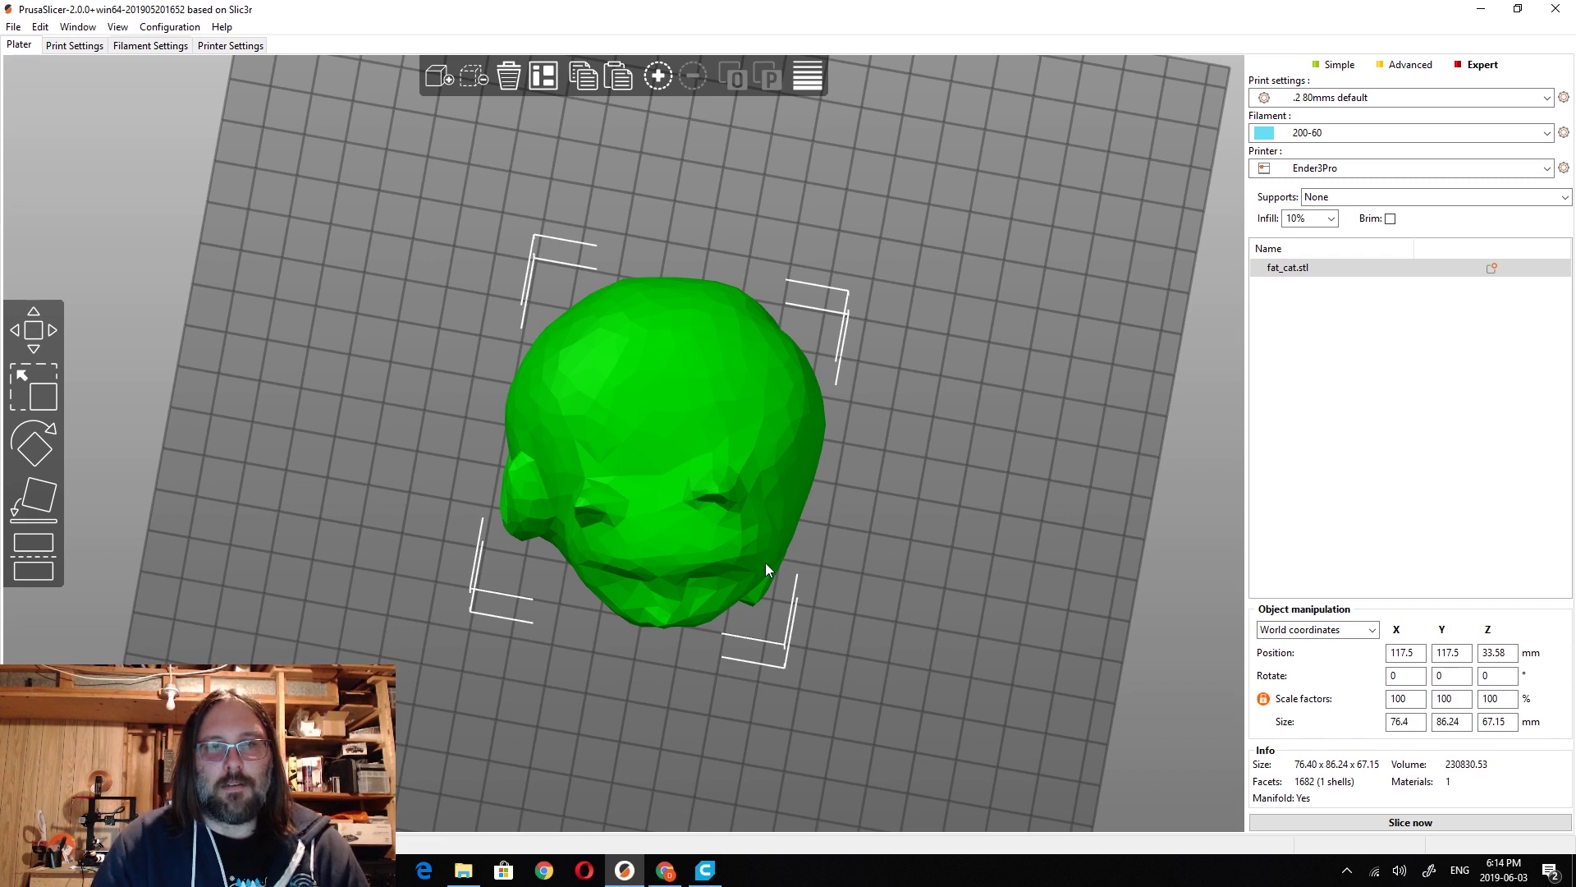
left_click_drag(791, 425, 789, 424)
left_click_drag(535, 461, 536, 463)
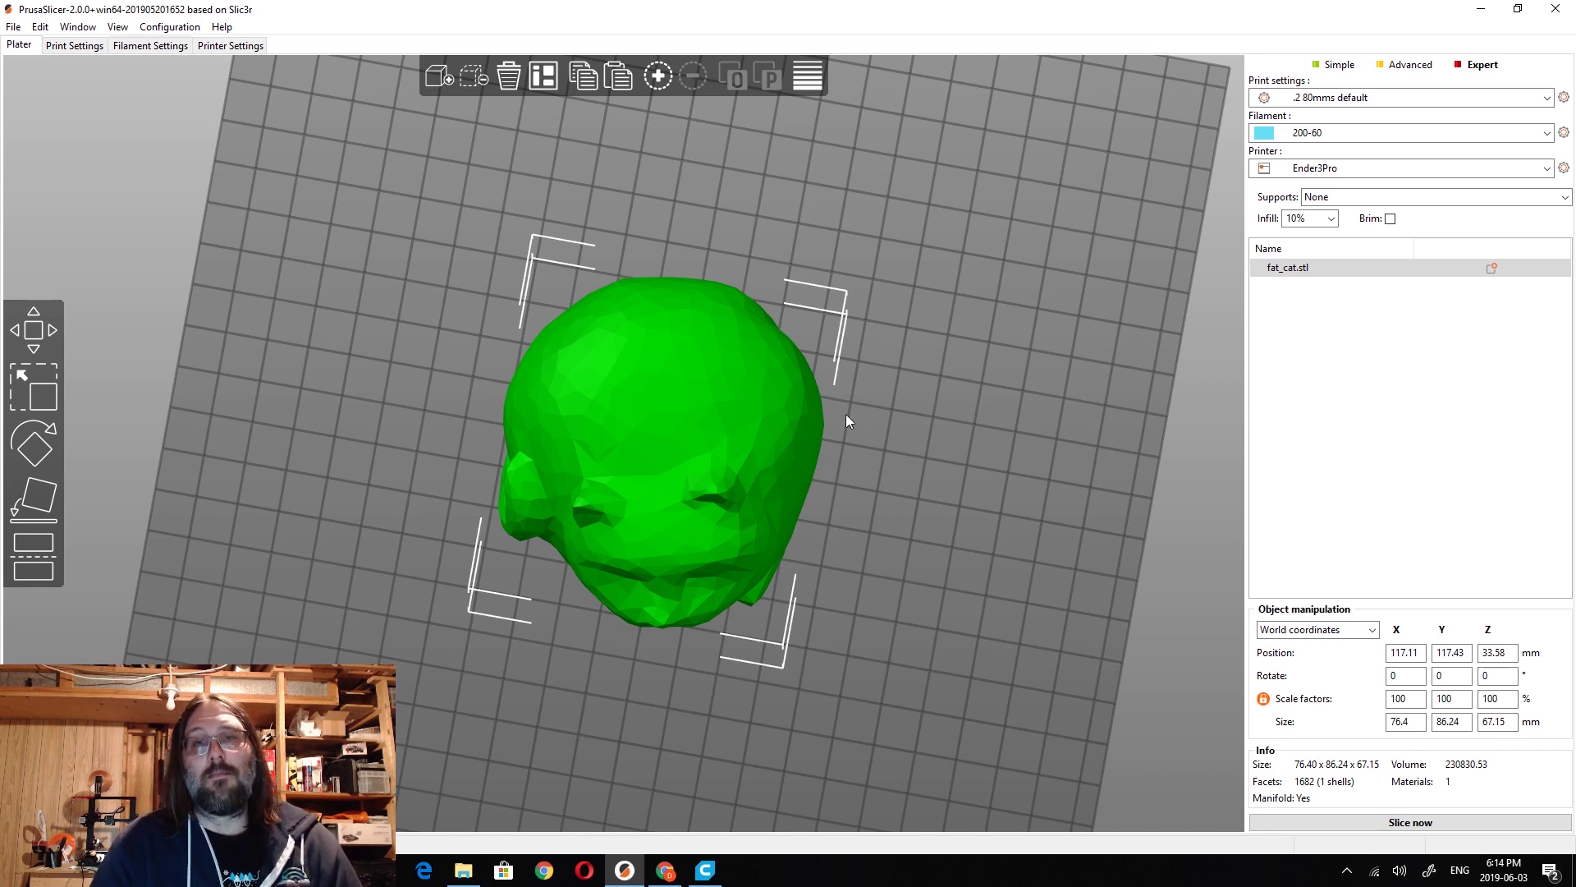
Step: Attach a 26.51 × 26.51 × 23.5 mm Generic-Cylinder modifier to fat_cat.stl
right_click(640, 420)
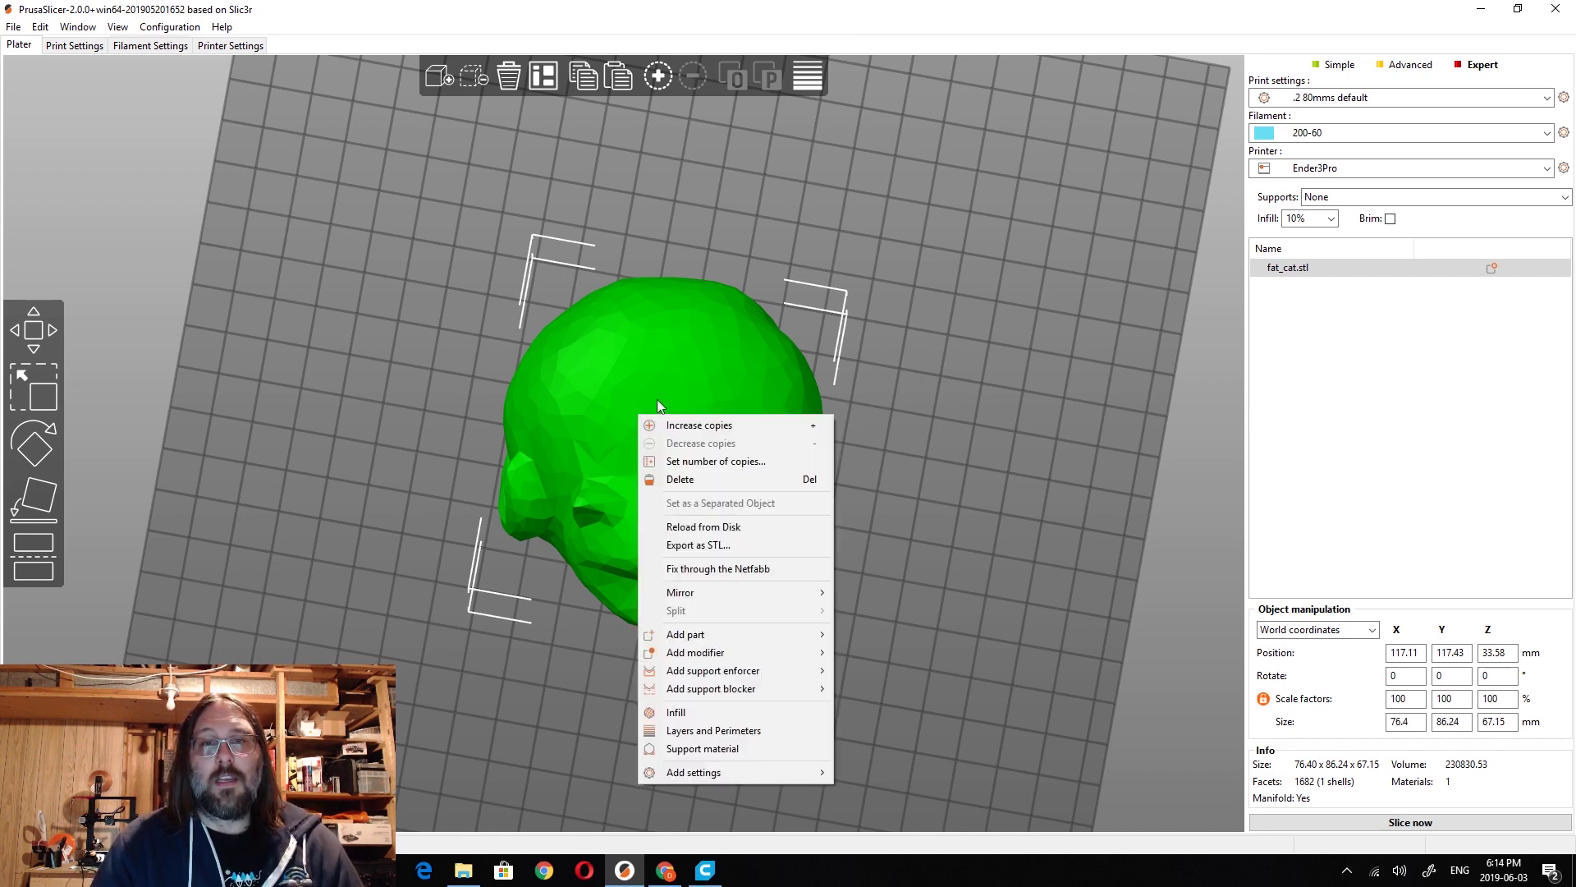
mouse_move(761, 653)
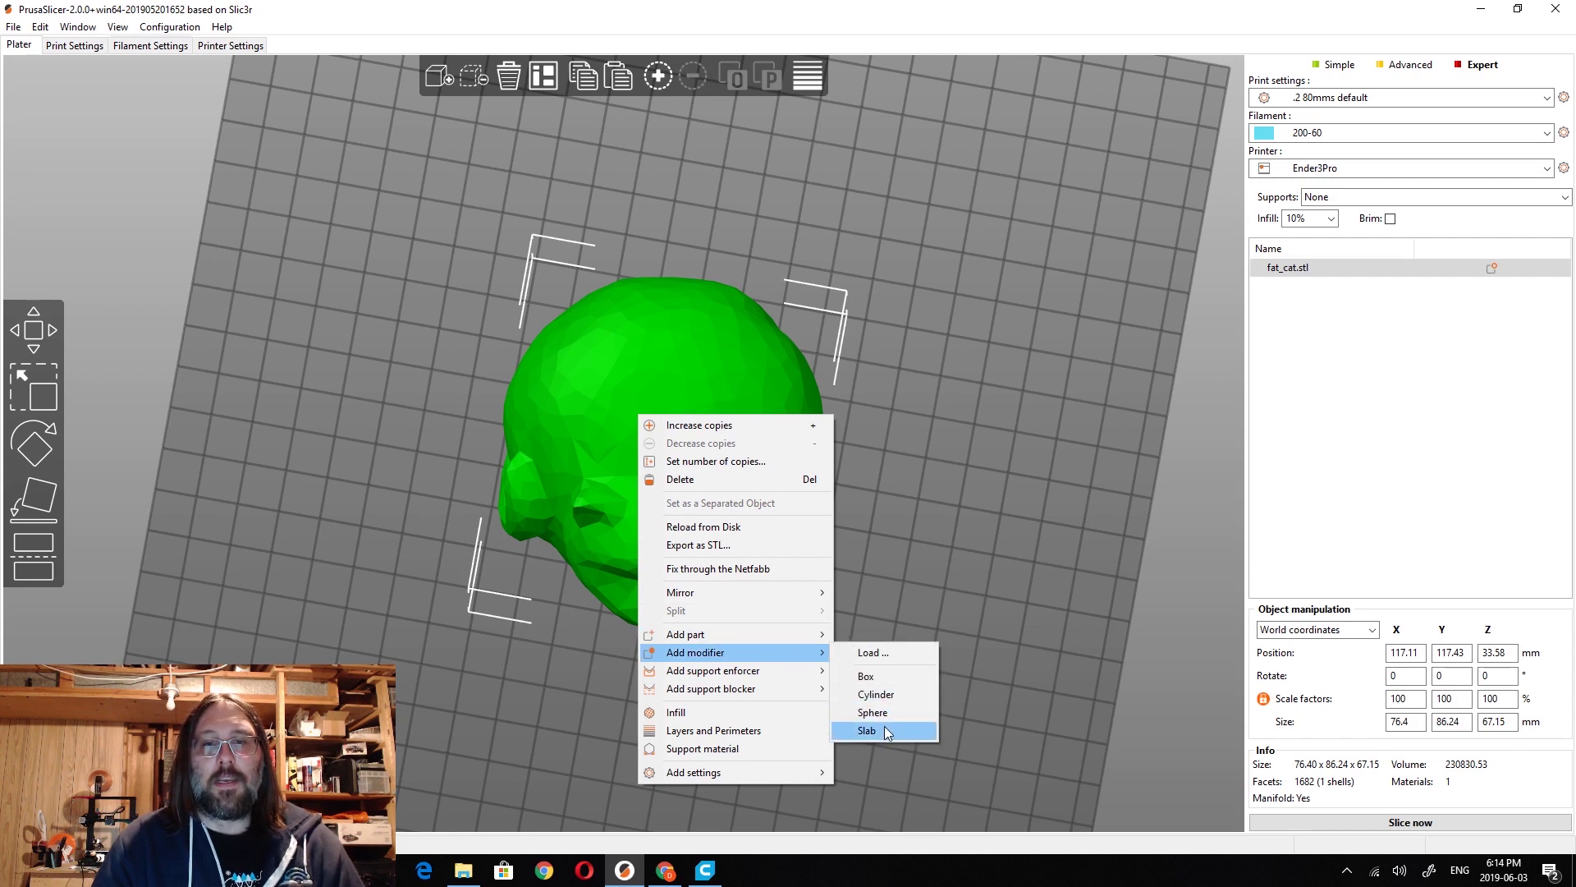
left_click(877, 695)
left_click_drag(895, 658, 973, 445)
key("3")
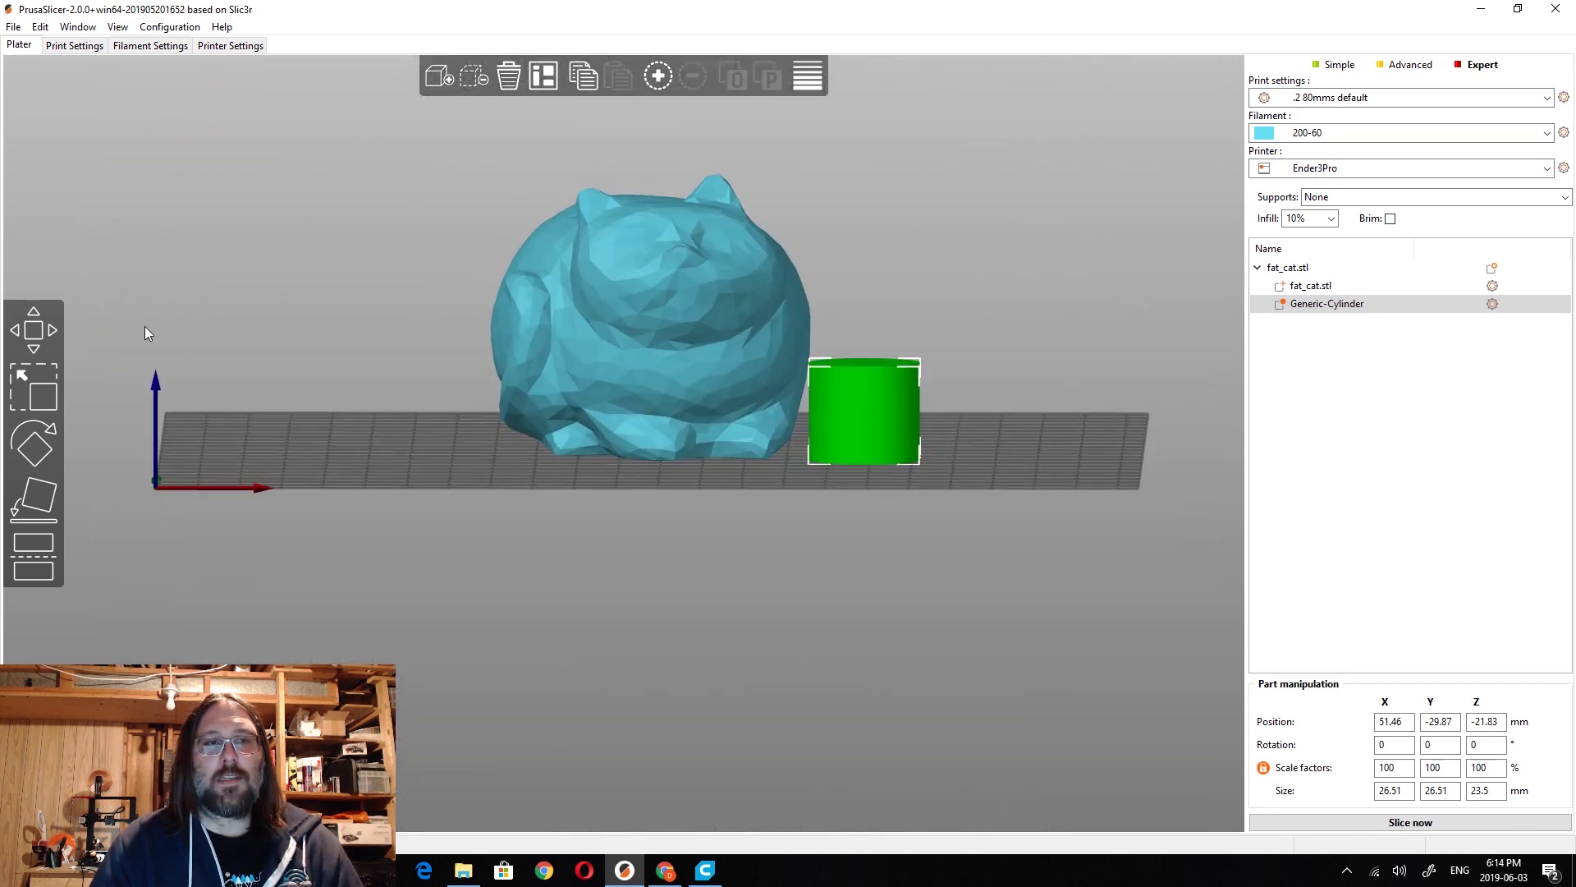
Step: Stretch the cylinder to about 117 mm tall and move it onto the cat's head
left_click(37, 384)
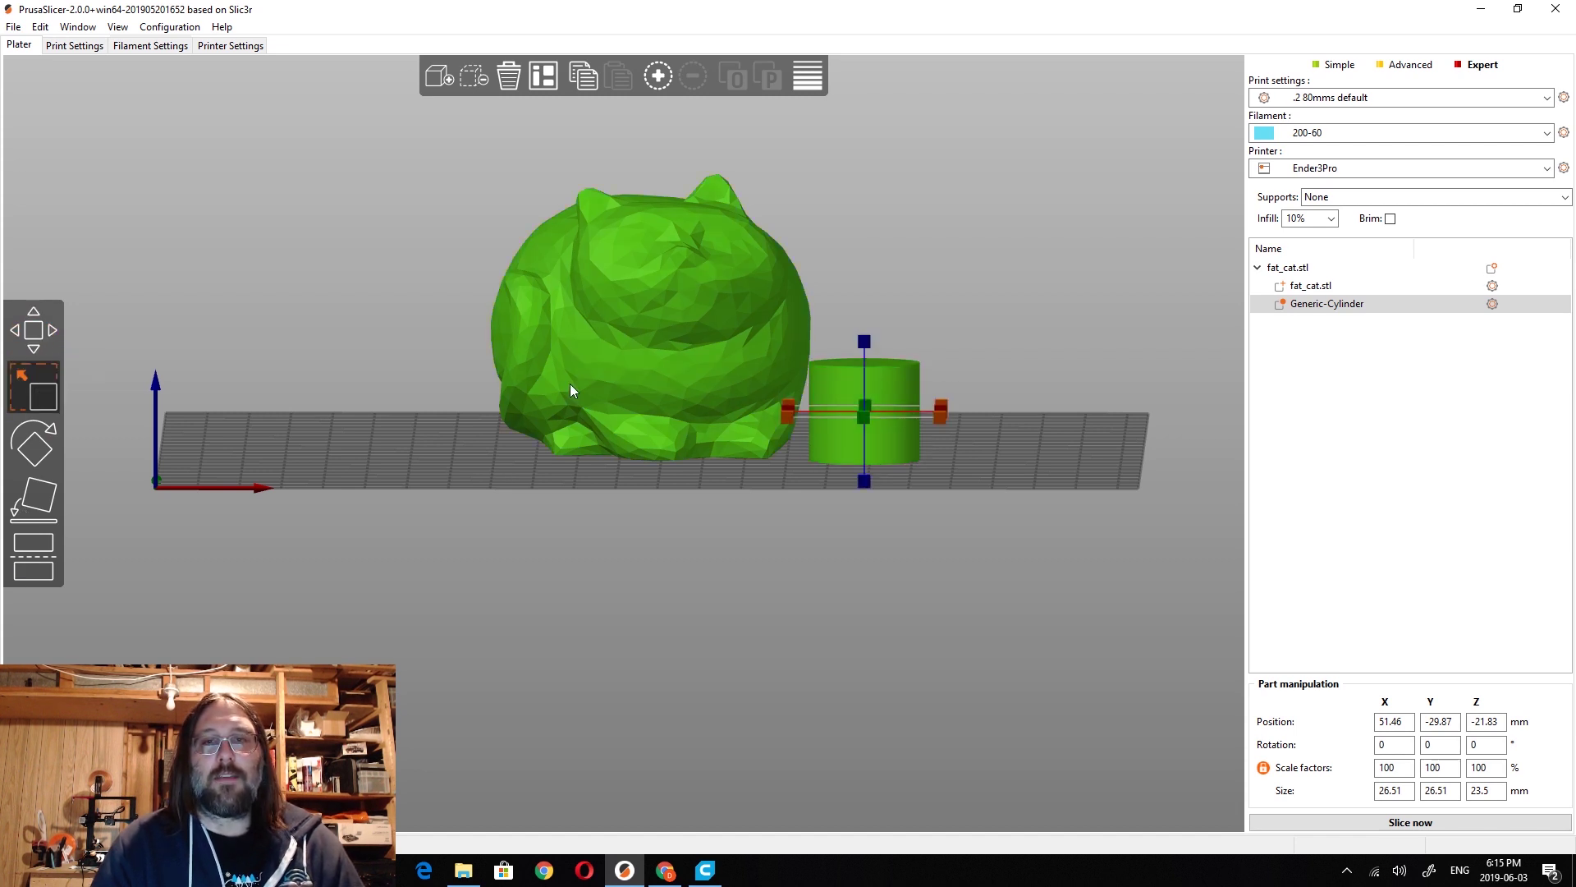
left_click_drag(863, 340, 859, 65)
left_click_drag(1004, 353, 1014, 410)
key("m")
left_click_drag(838, 414, 613, 259)
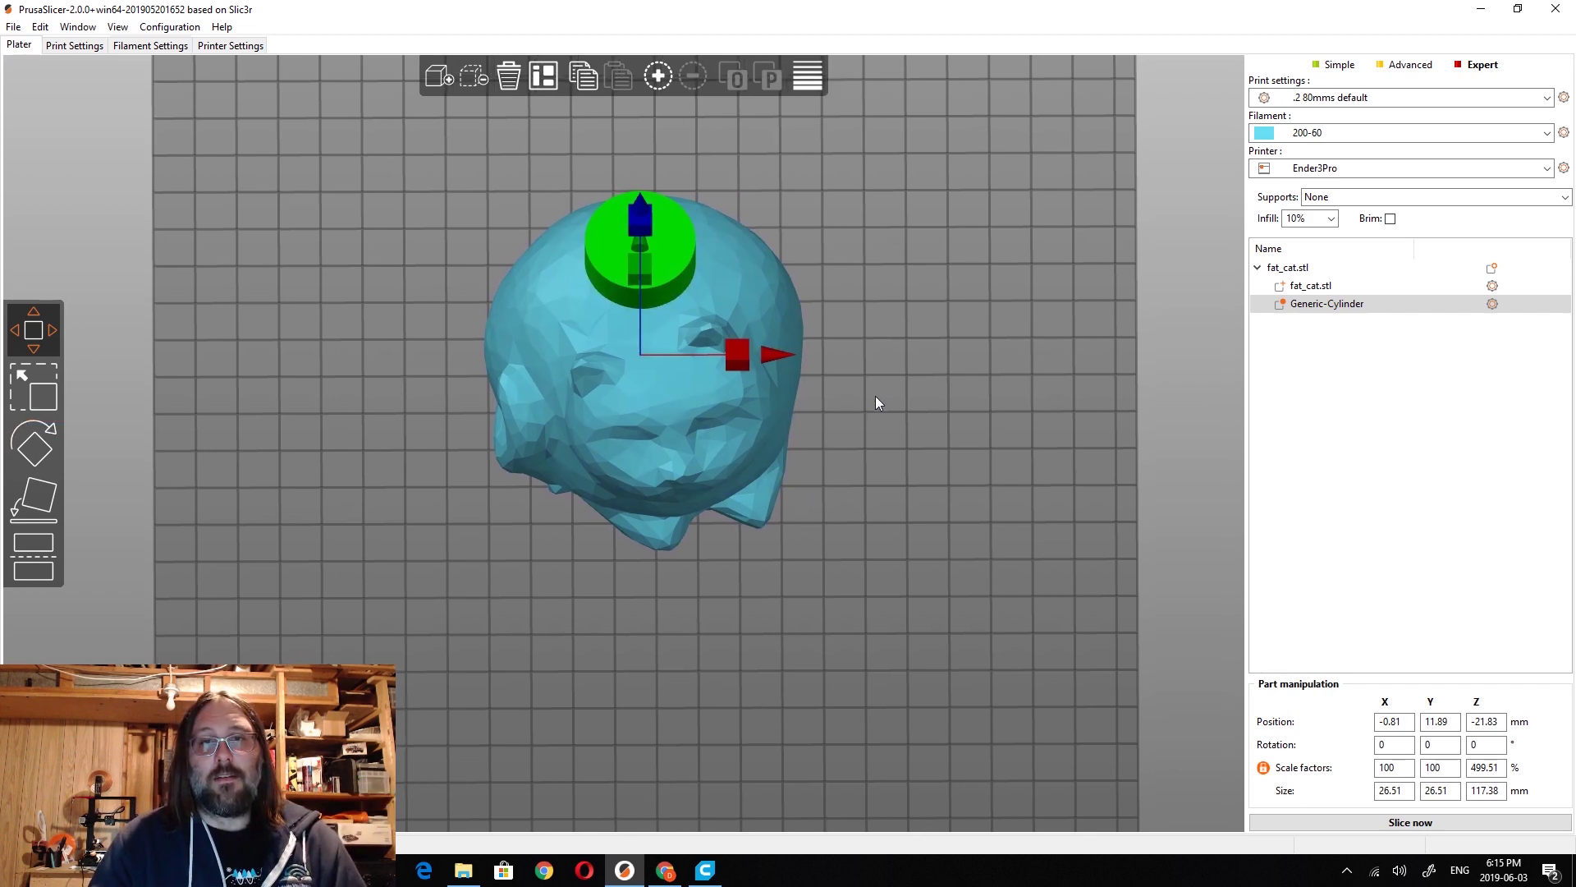
Step: Widen the cylinder to 37.08 mm in X and 38.69 mm in Y
left_click_drag(941, 334, 824, 369)
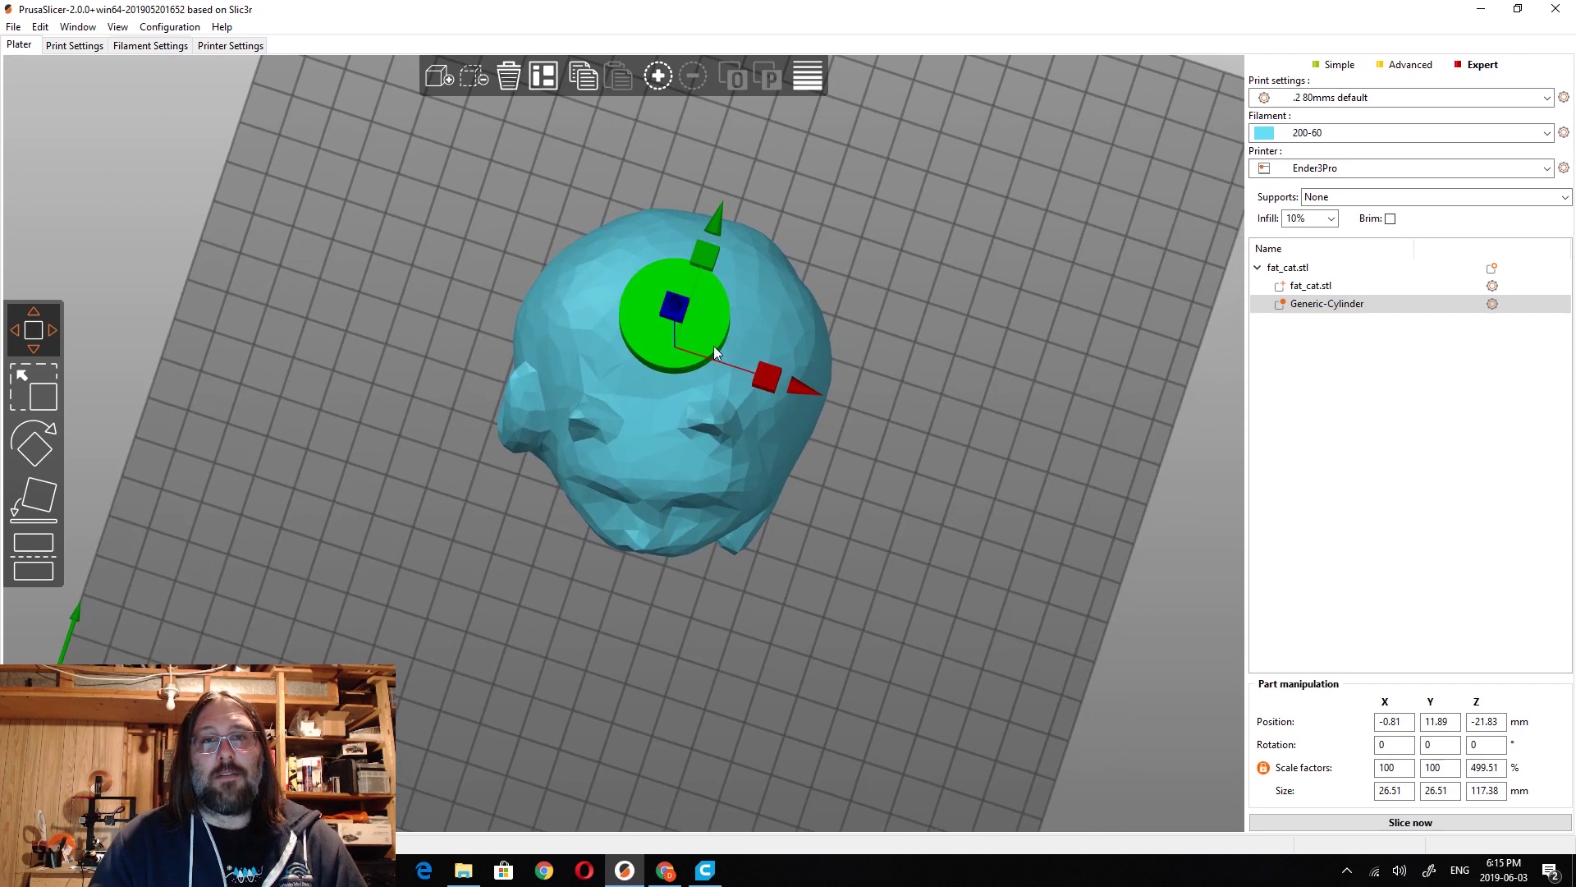
left_click(42, 391)
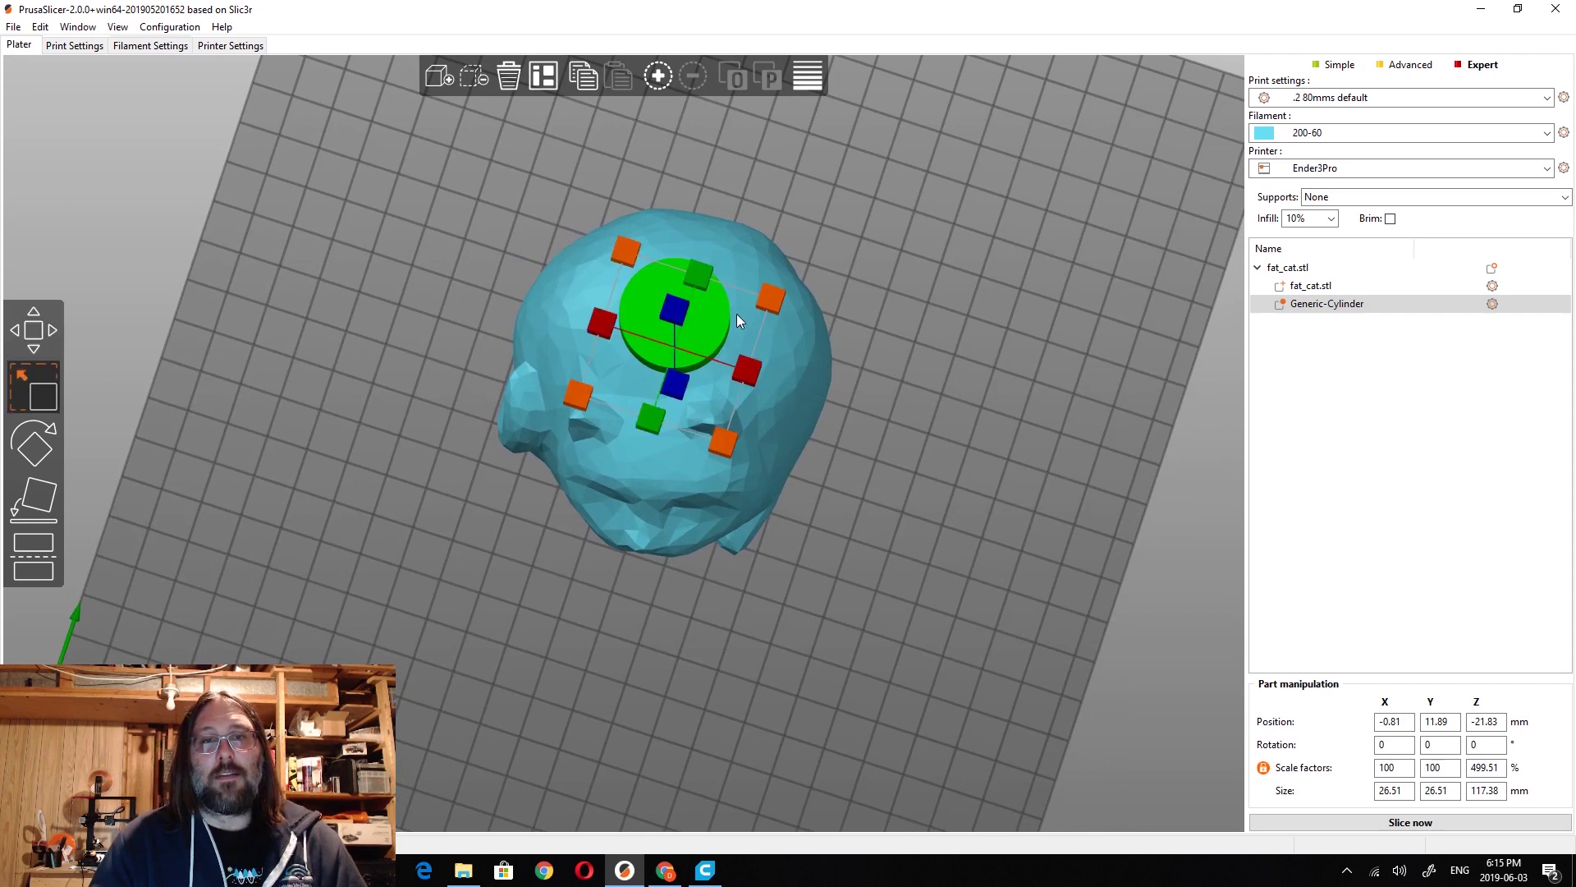
mouse_move(649, 417)
left_mouse_down()
mouse_move(623, 446)
mouse_move(675, 421)
left_mouse_up()
left_click_drag(740, 367, 776, 382)
right_click_drag(880, 434, 964, 391)
left_click_drag(964, 391, 970, 445)
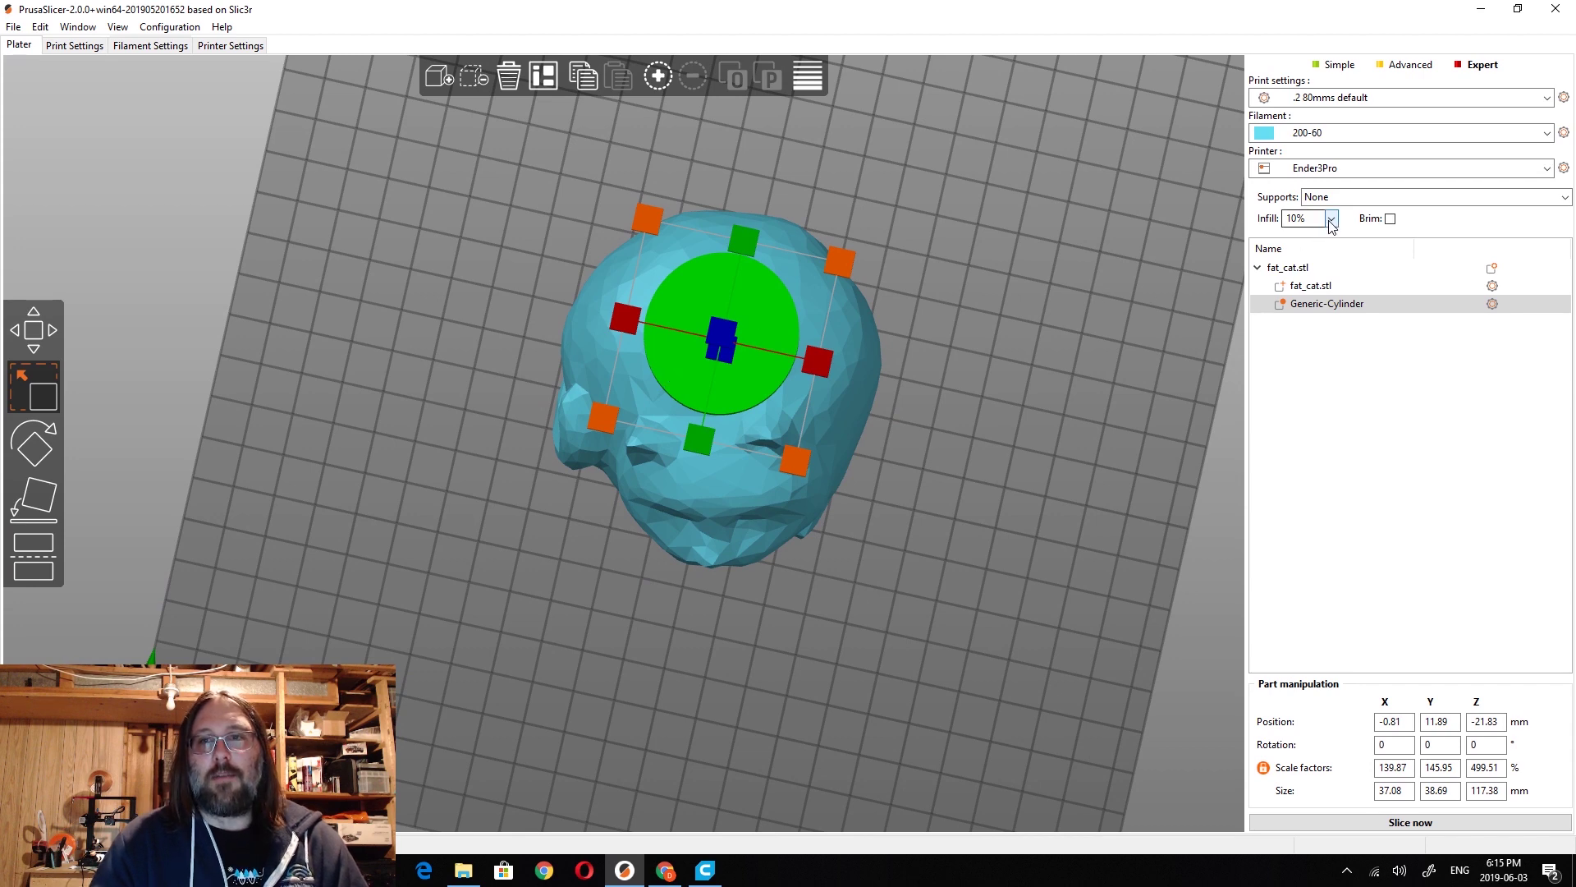
Step: Set fat_cat.stl's overall infill density to 0%
left_click(1311, 285)
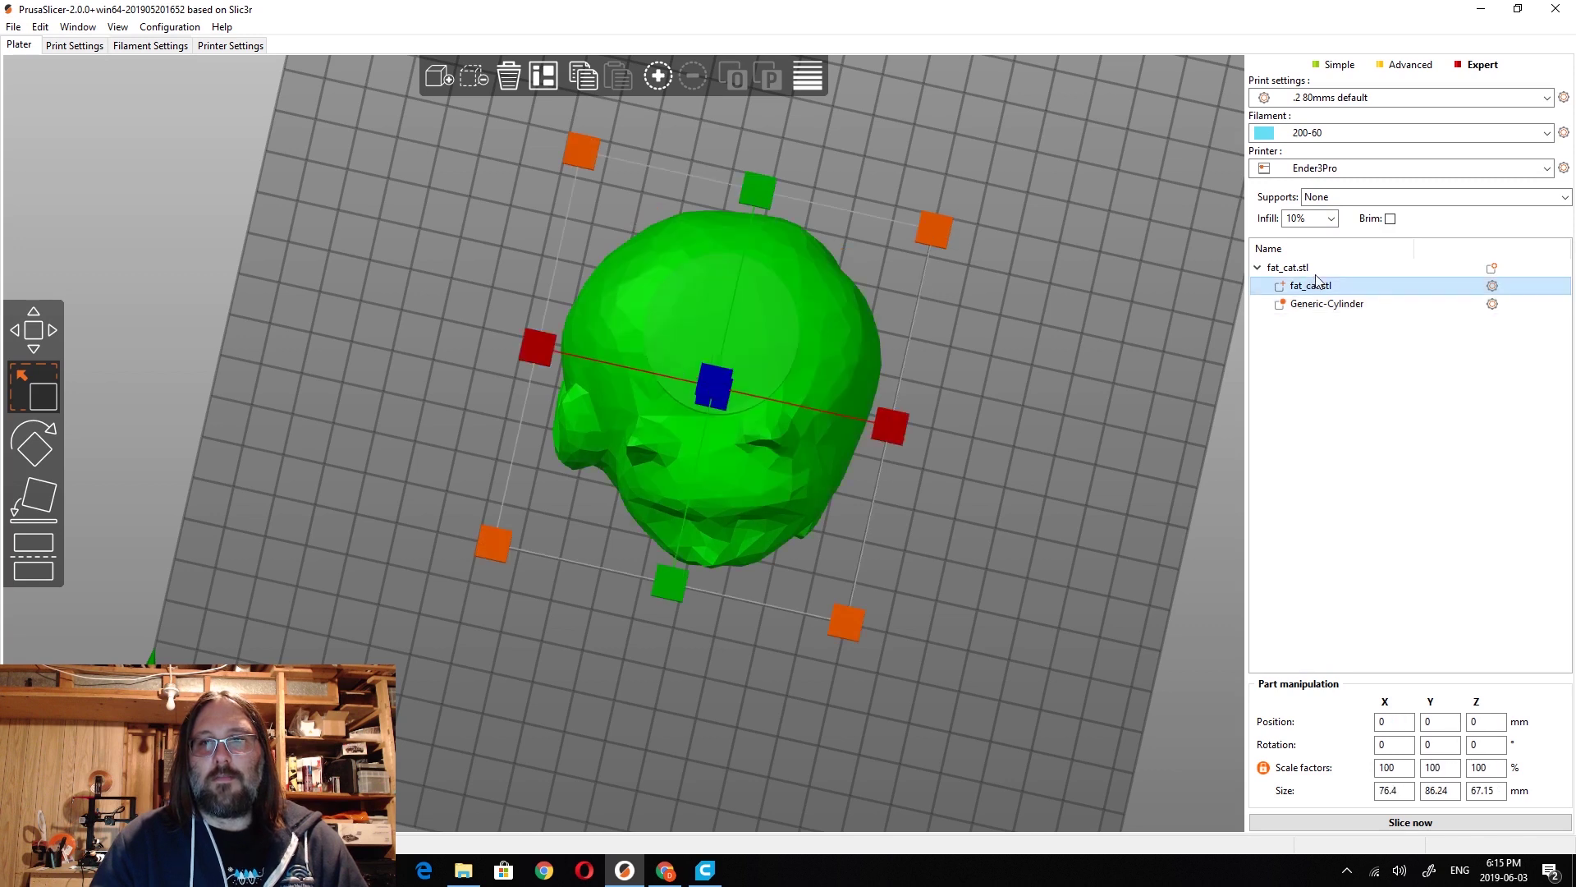
left_click(1331, 220)
left_click(1297, 236)
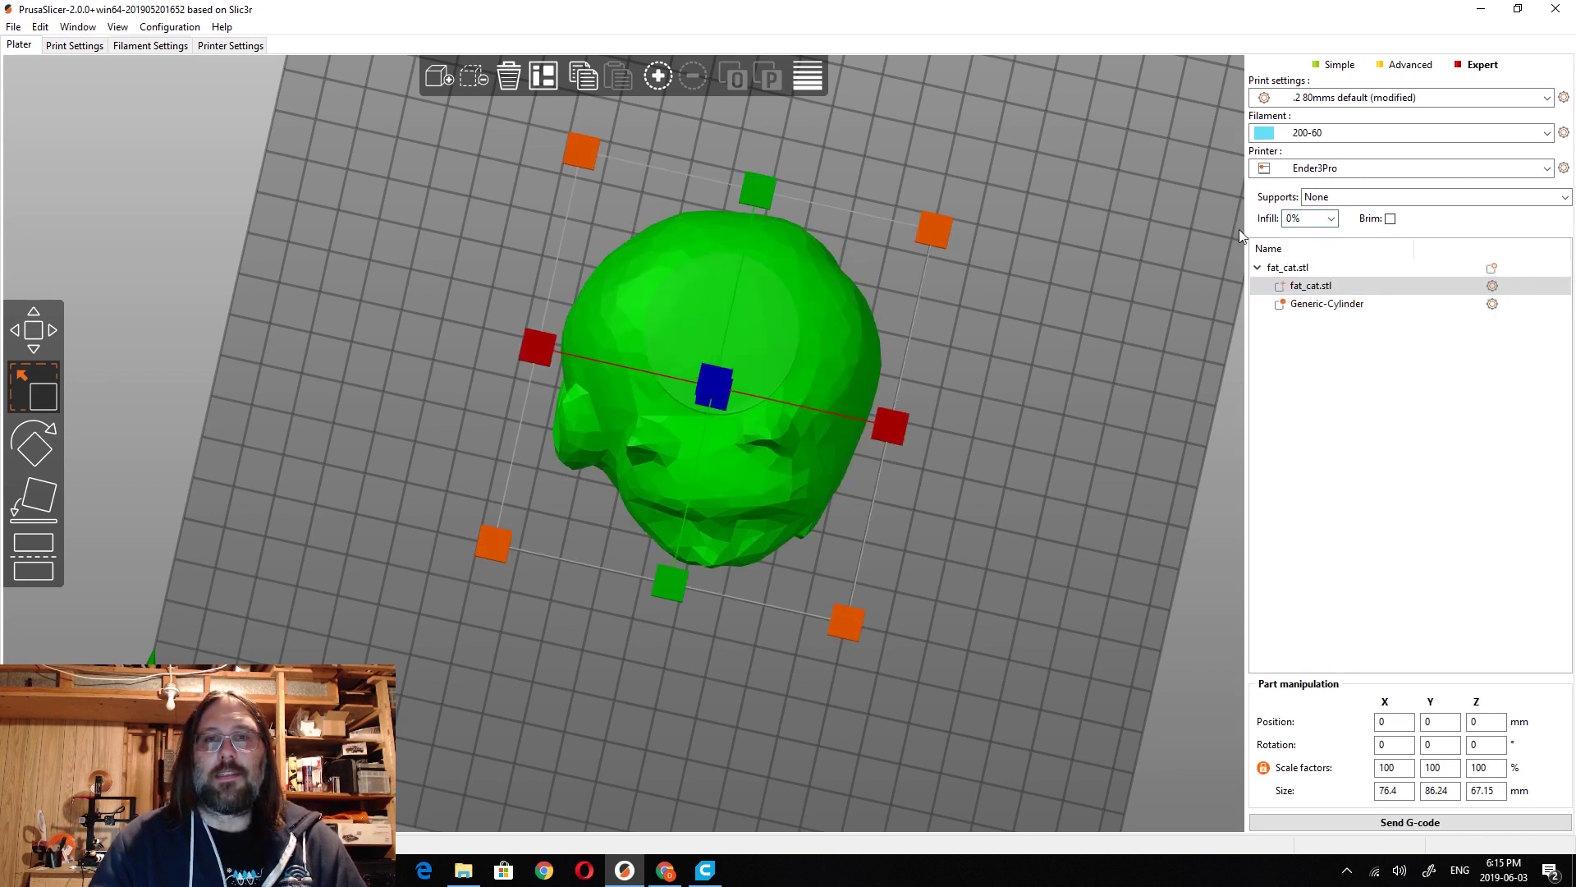
Step: Give the cylinder modifier an Infill override with 10% Cubic fill density
left_click(763, 320)
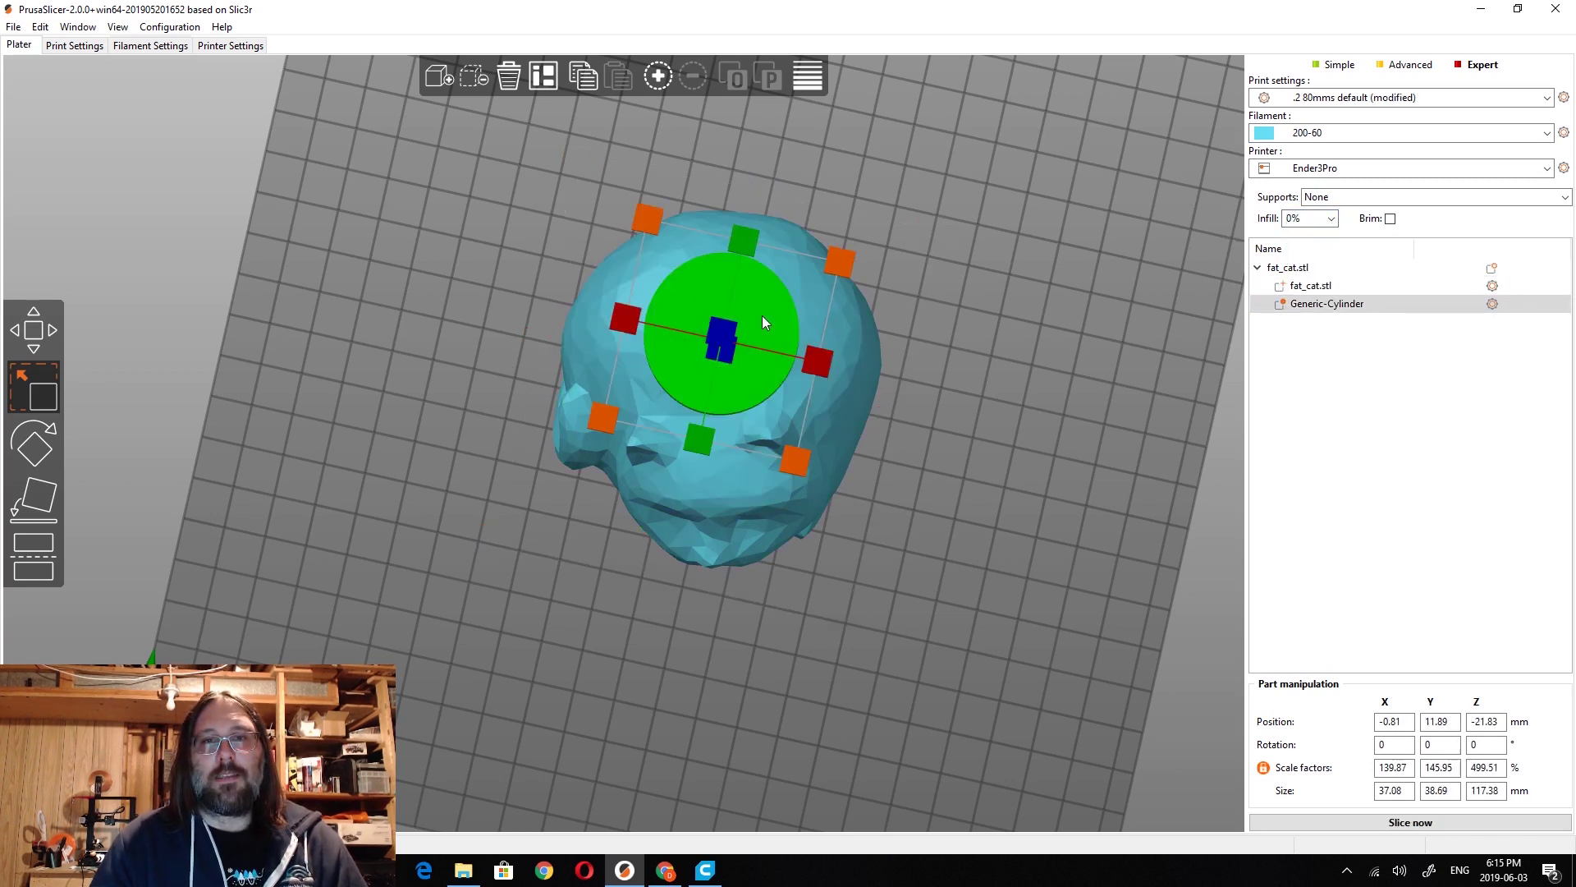
right_click(761, 316)
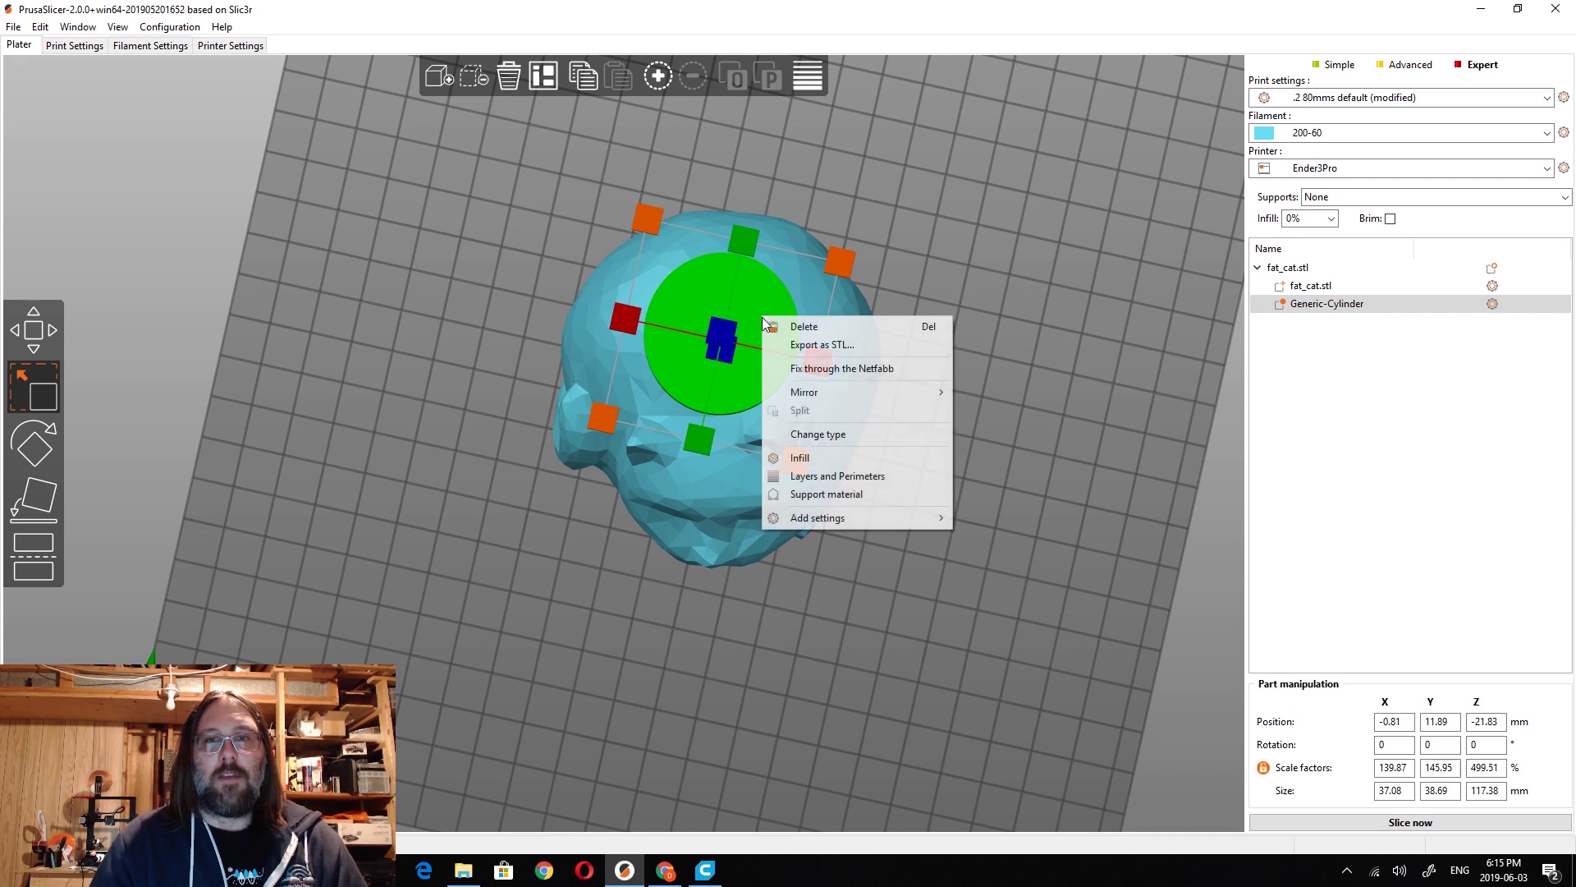
left_click(824, 460)
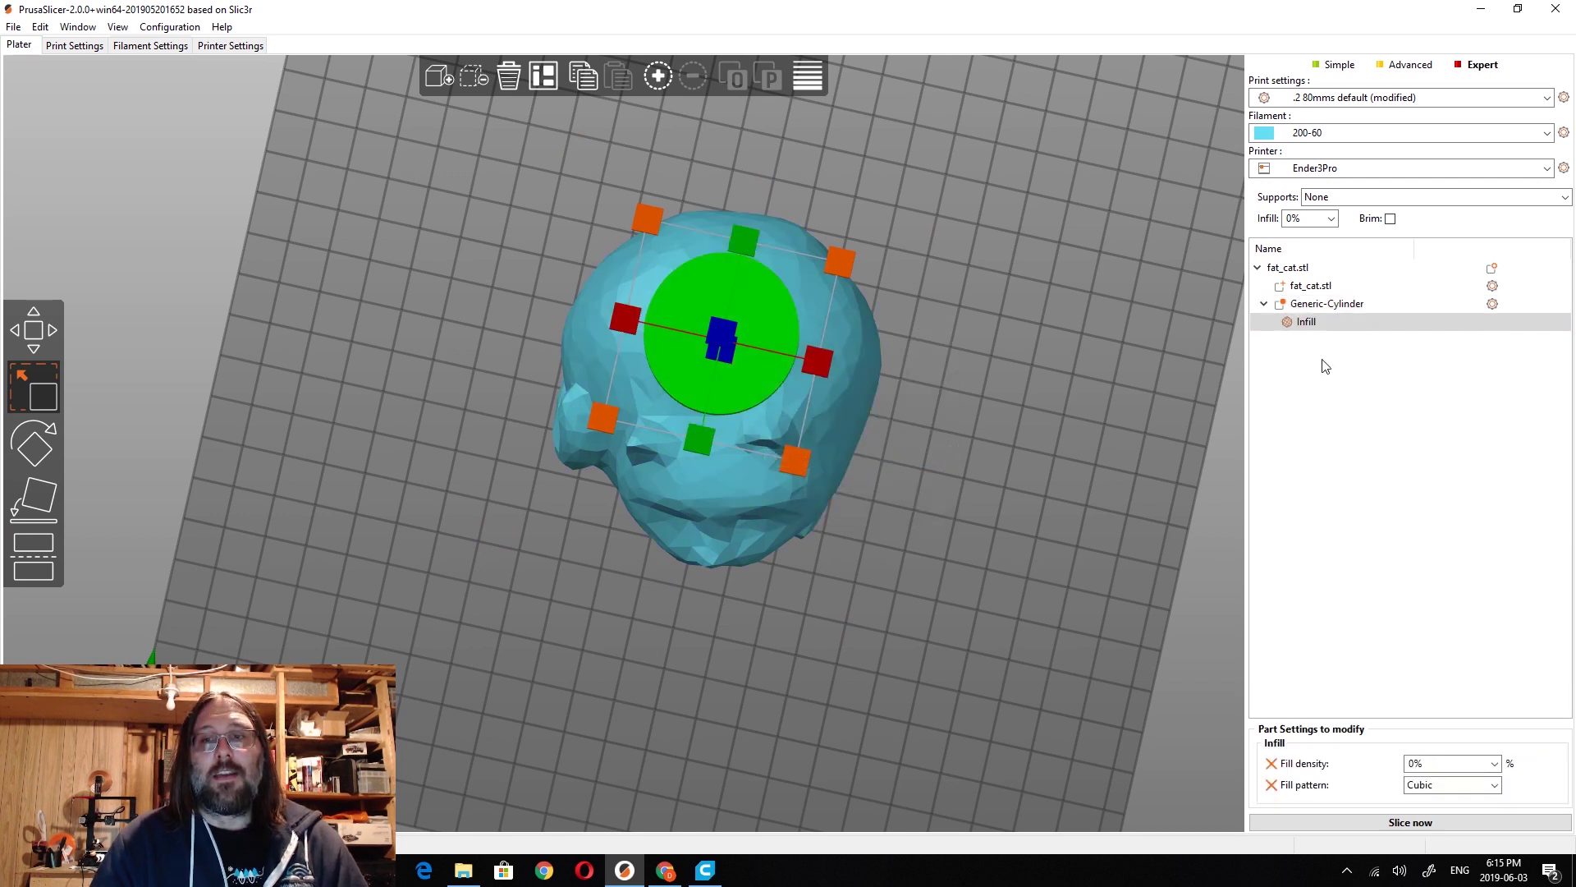
left_click(1309, 307)
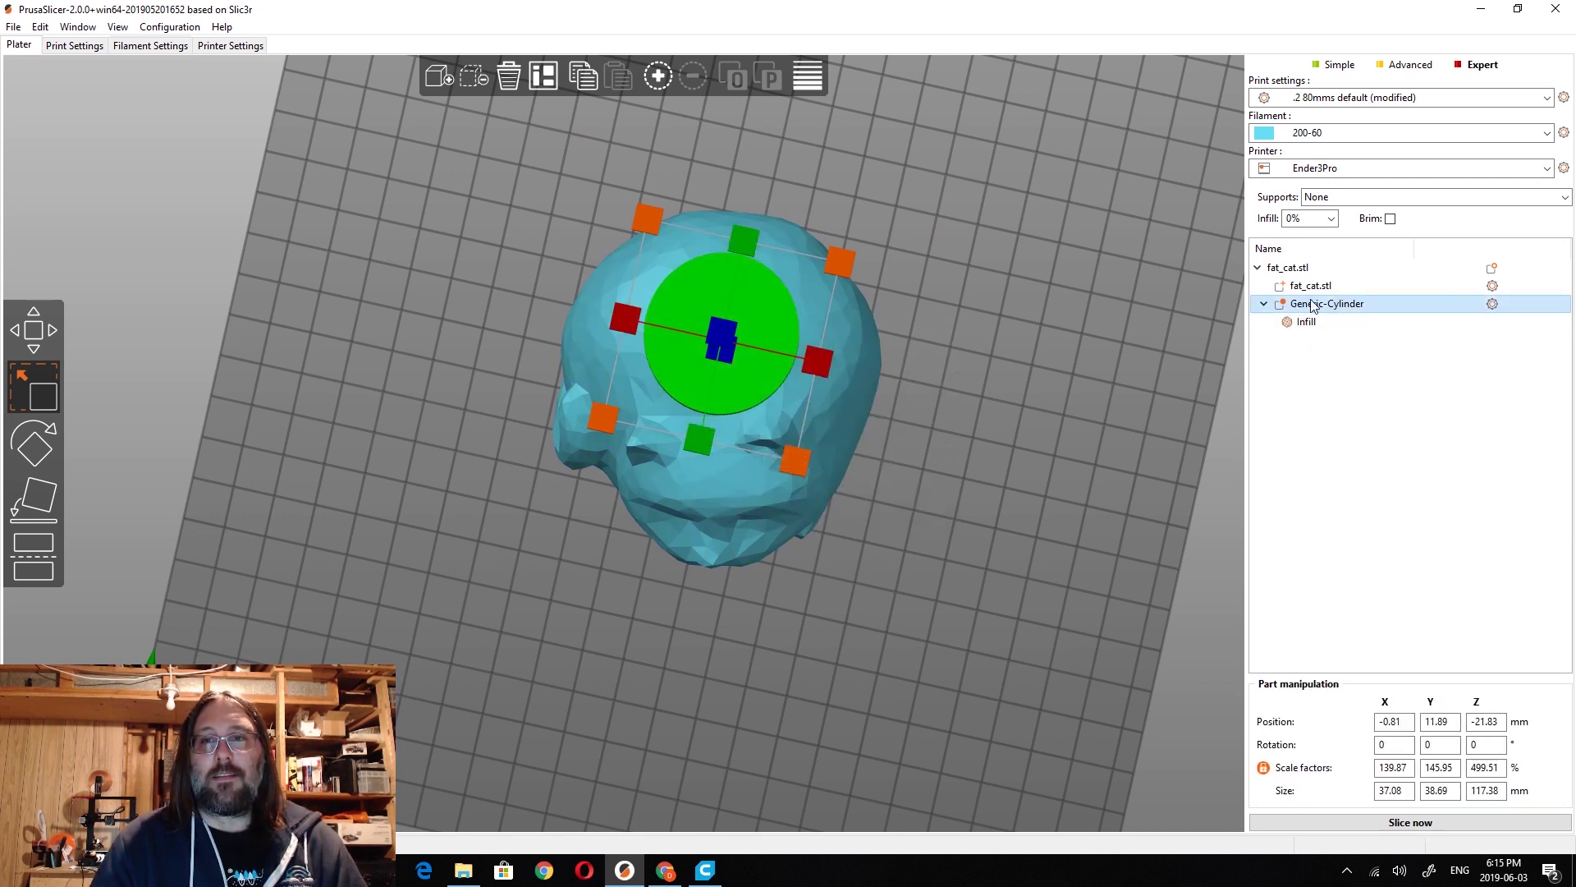
left_click(1310, 322)
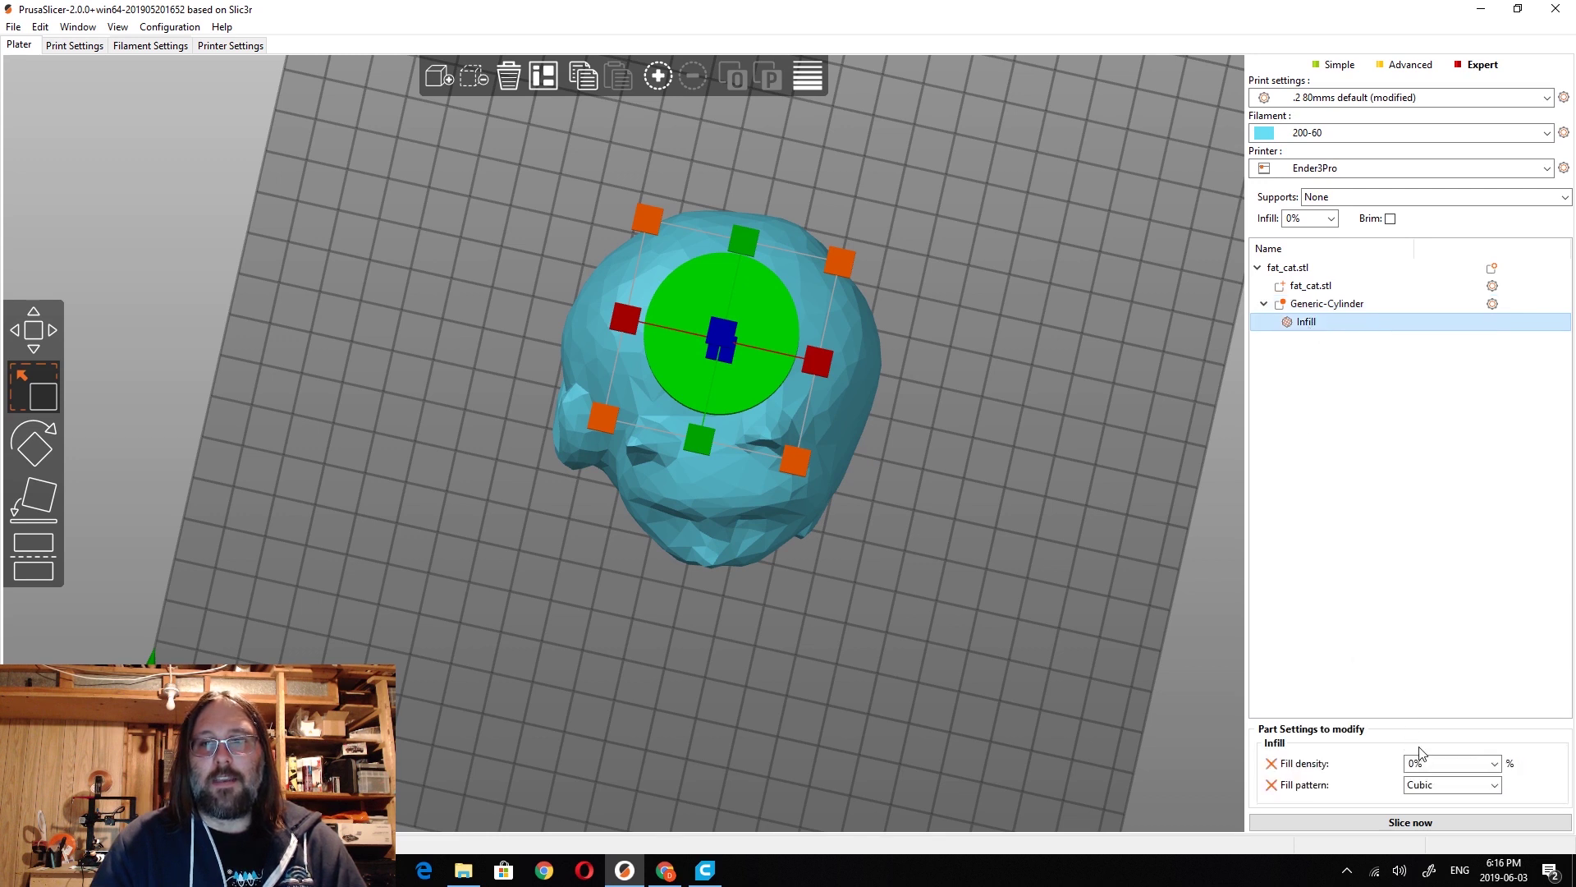
left_click(1493, 764)
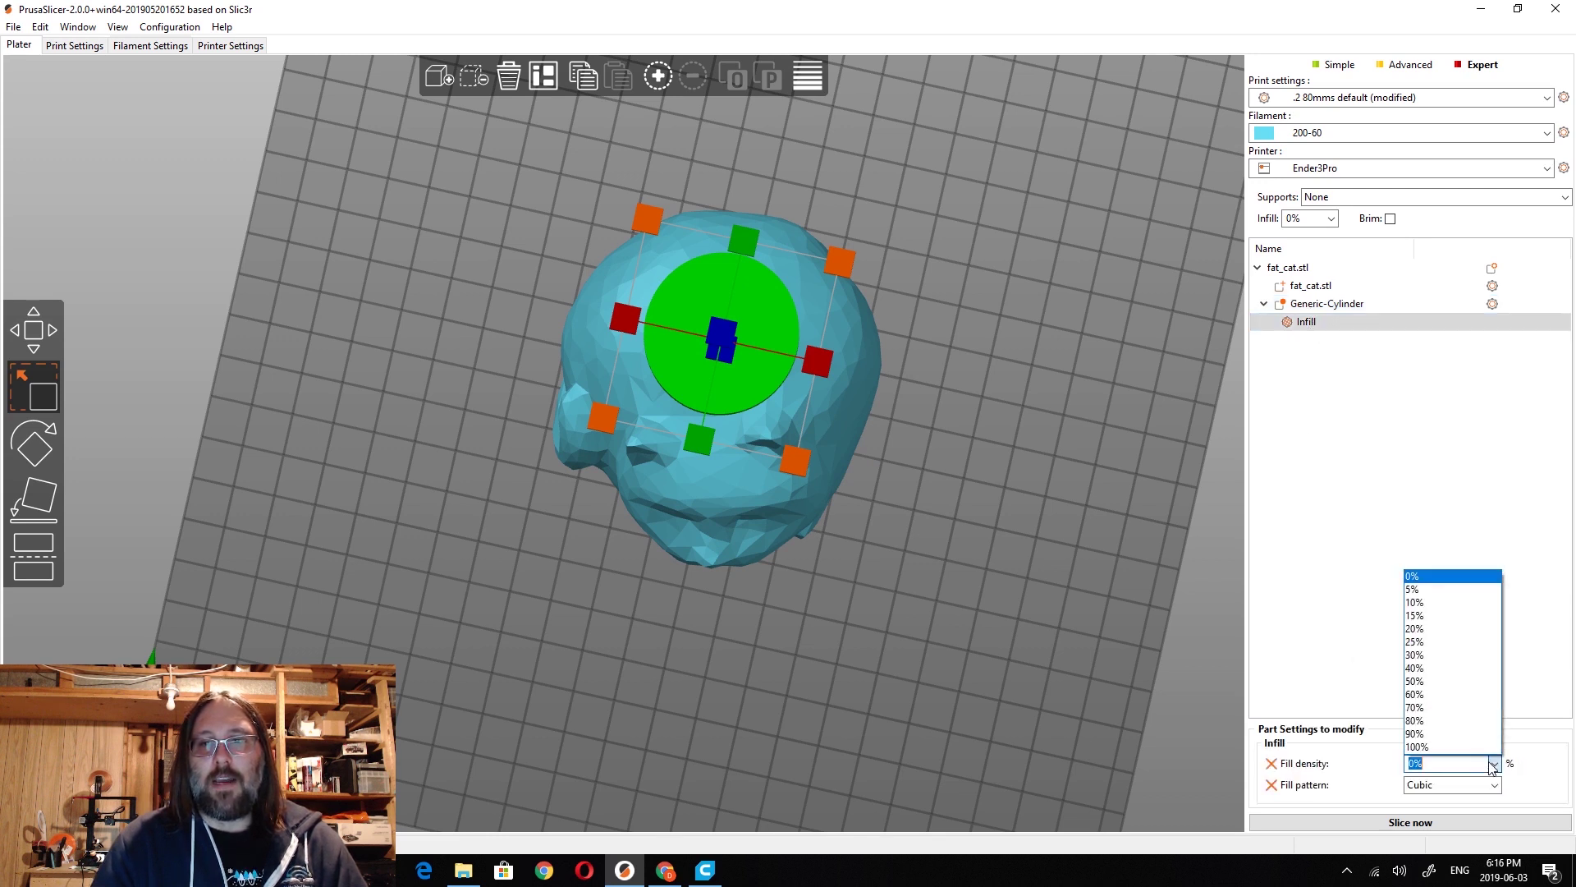
left_click(1428, 603)
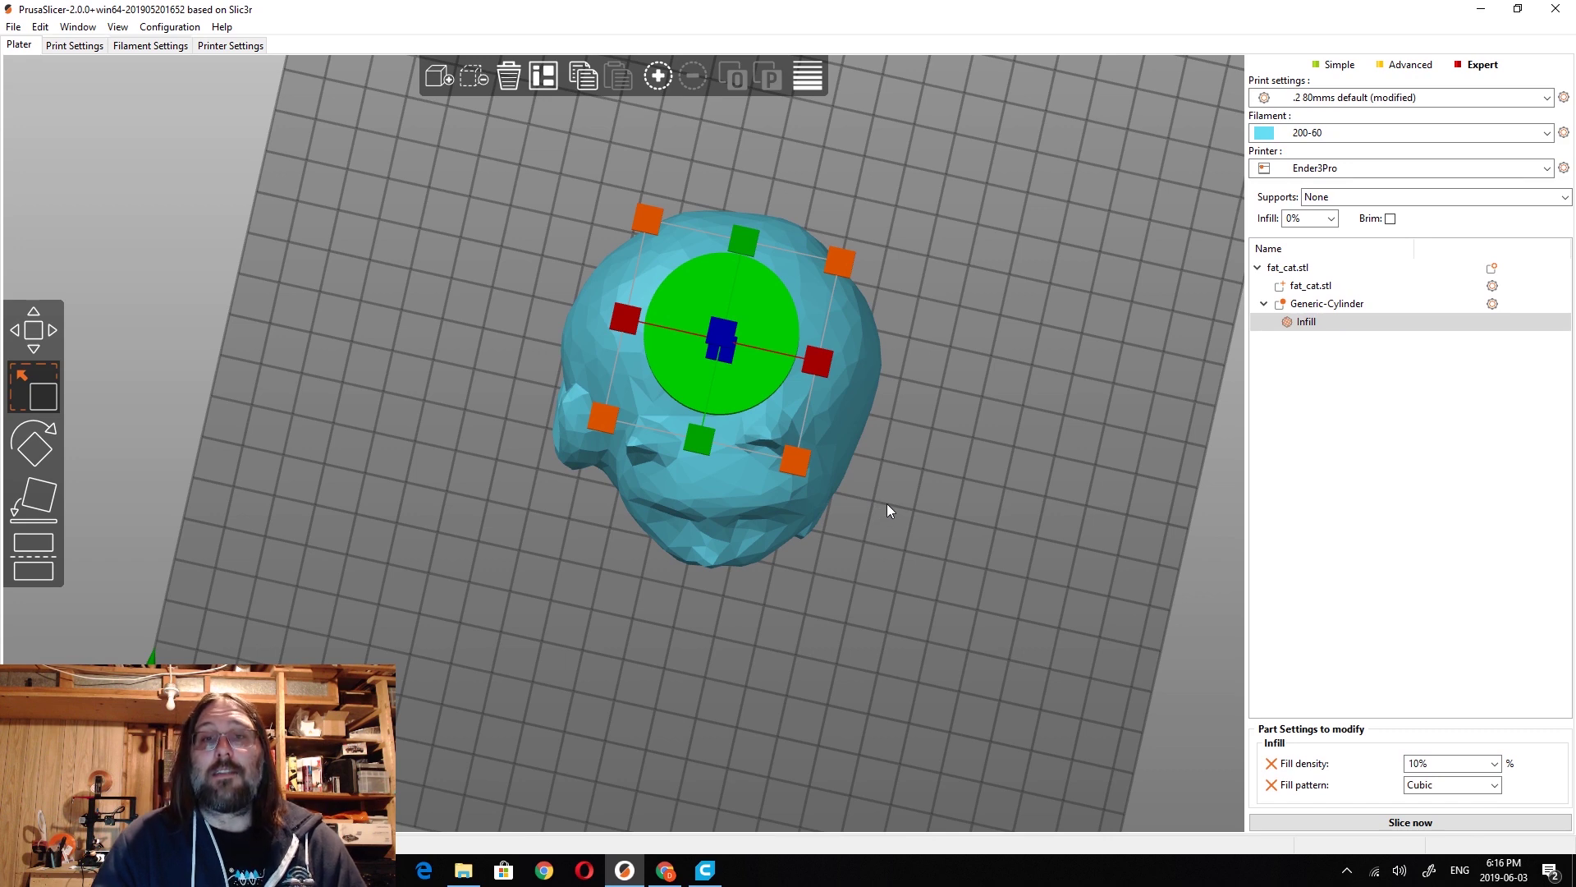
left_click_drag(885, 521, 923, 521)
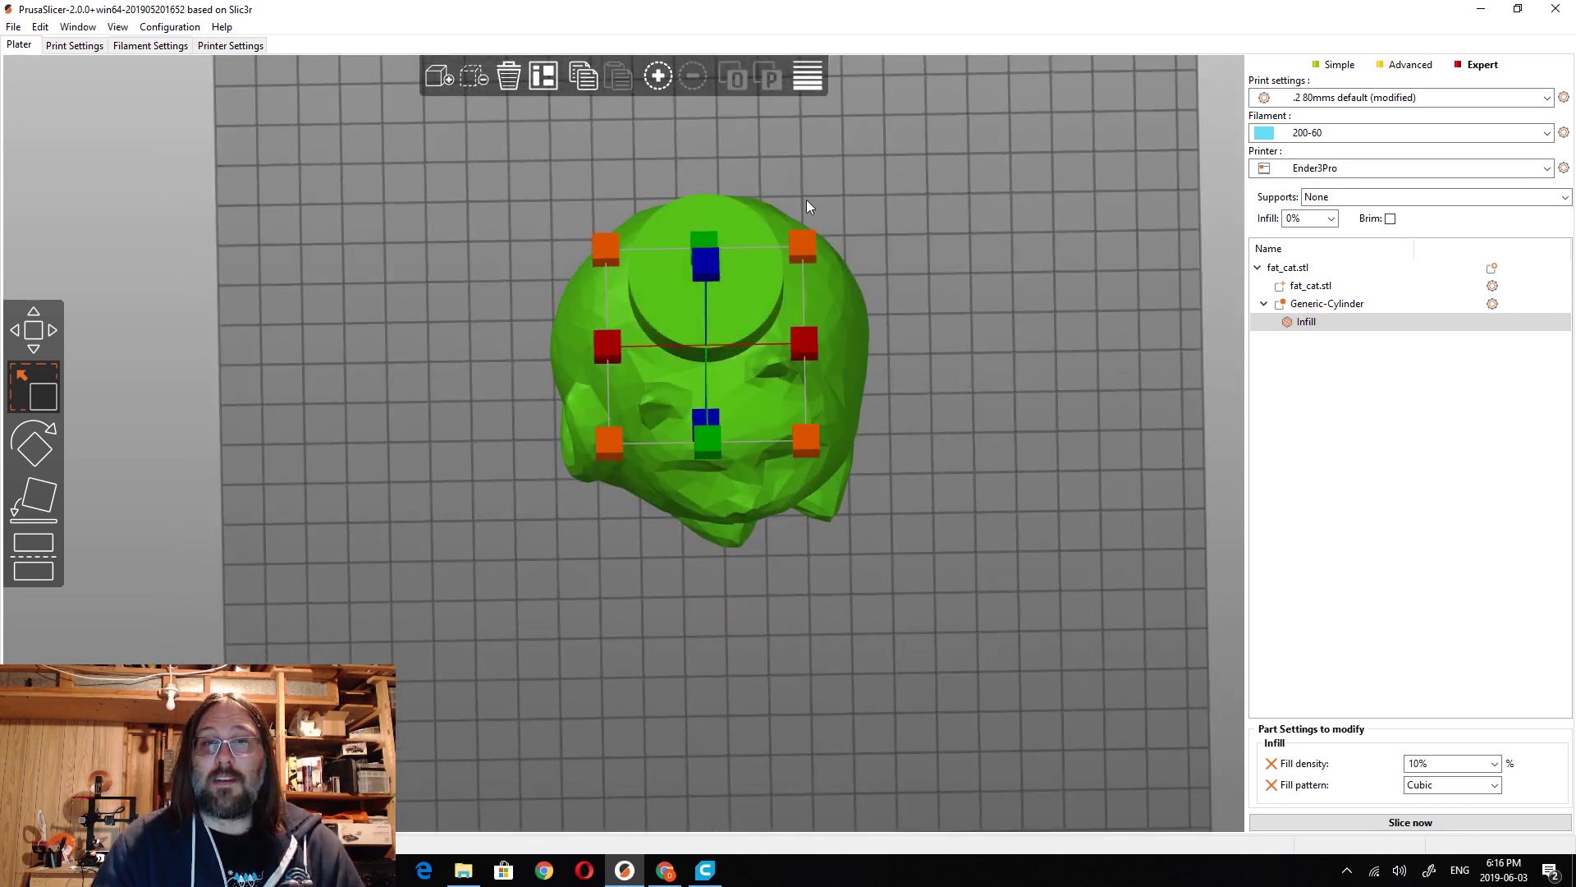
mouse_move(1081, 371)
left_mouse_down()
mouse_move(1060, 386)
mouse_move(1067, 374)
left_mouse_up()
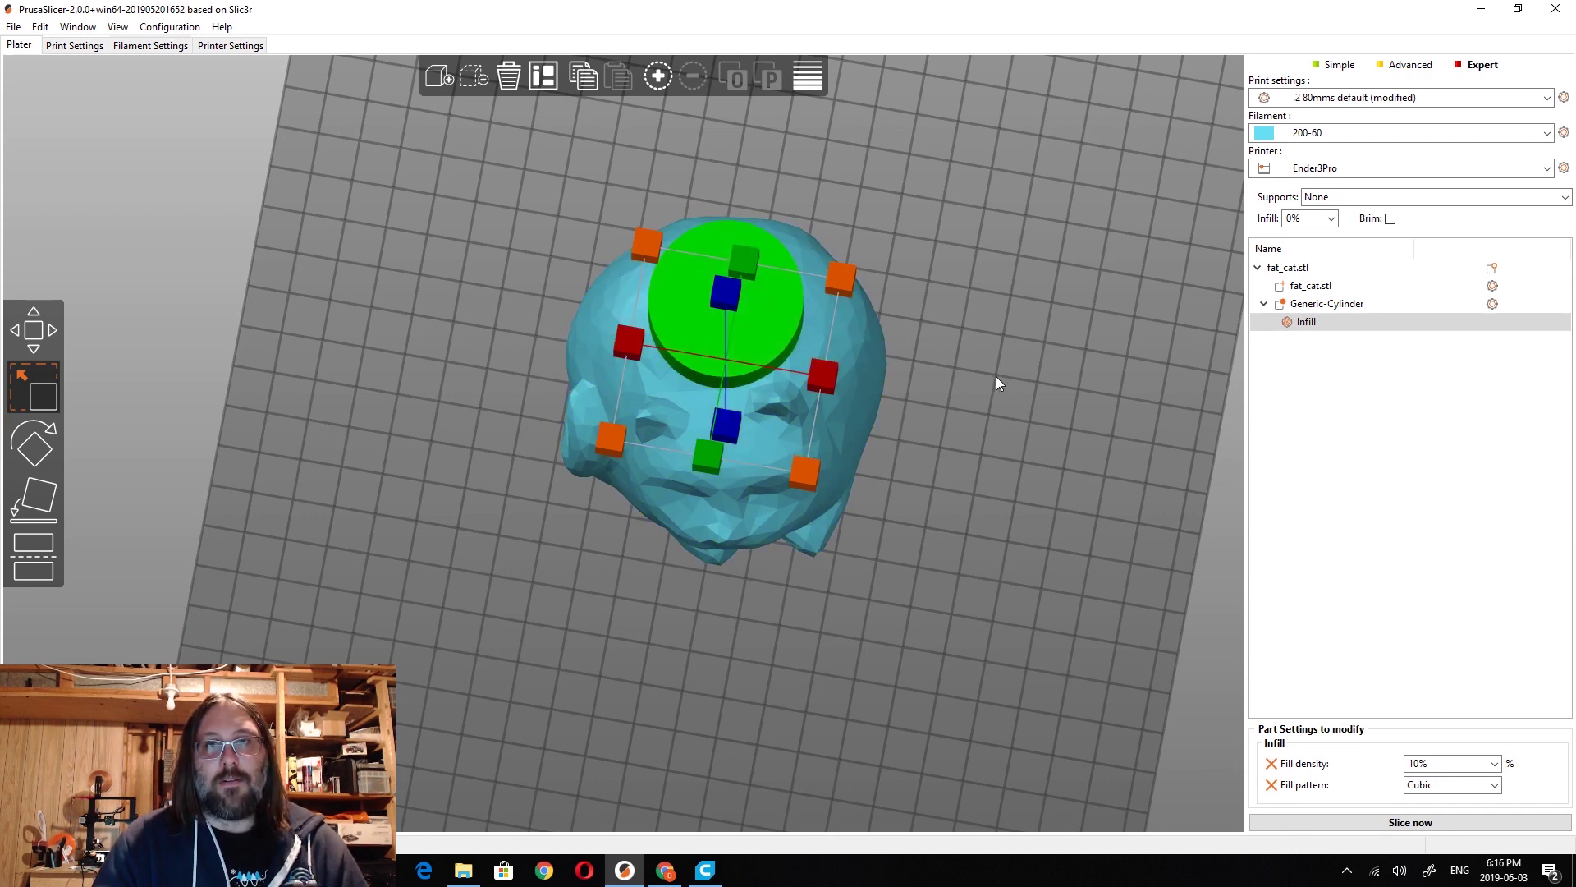
middle_click_drag(997, 376, 962, 342)
middle_click_drag(862, 446, 886, 455)
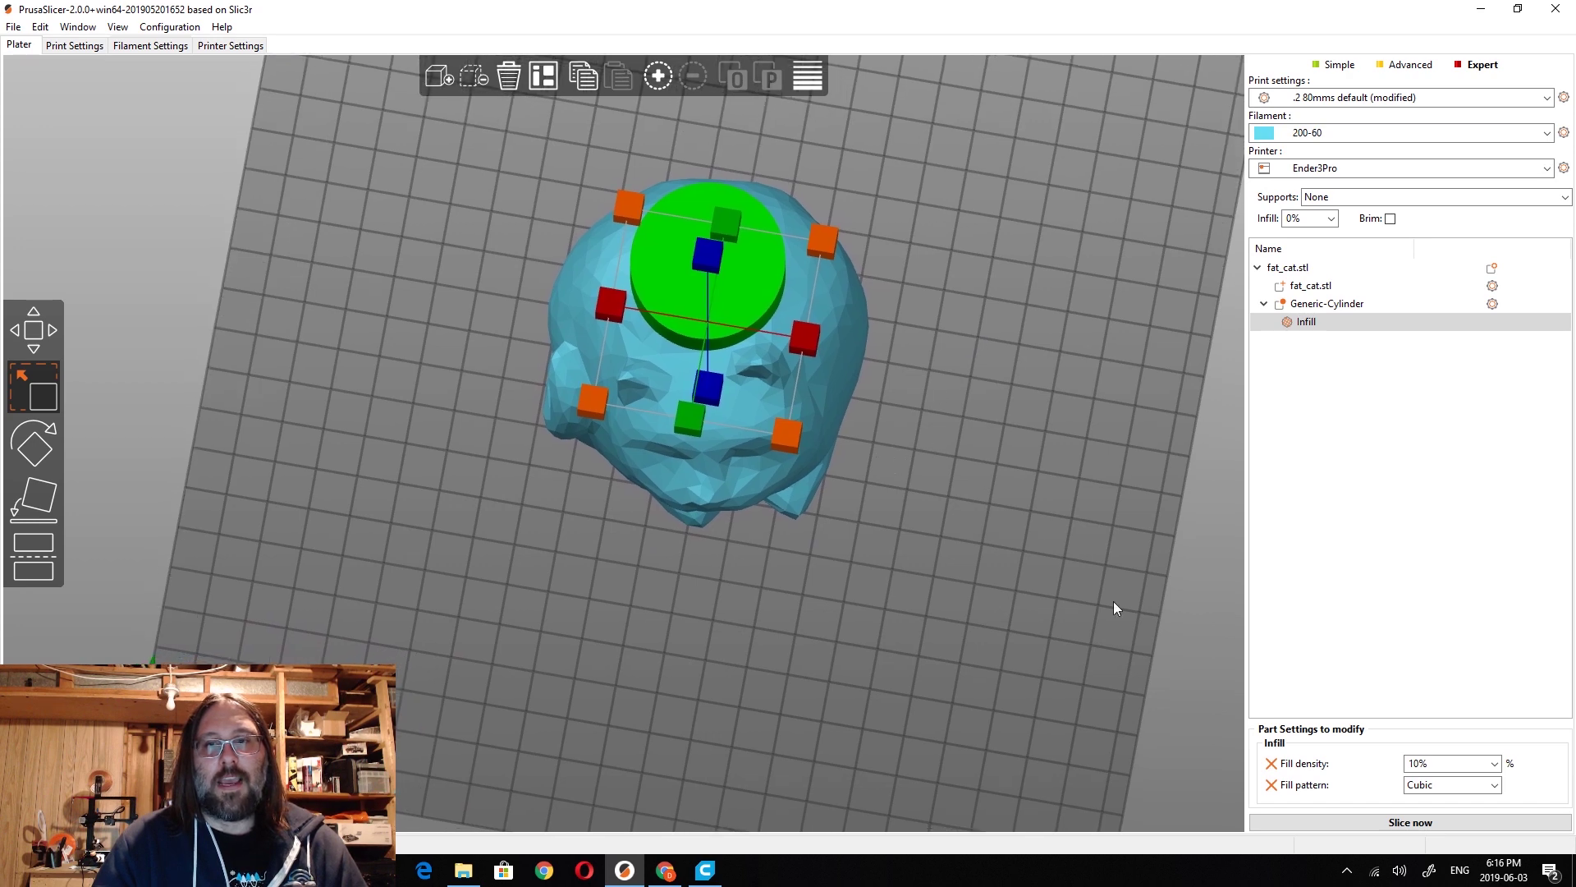
Step: Slice the cat and lower the preview's top layer to 61 mm, then 57.60 mm
left_click(1353, 820)
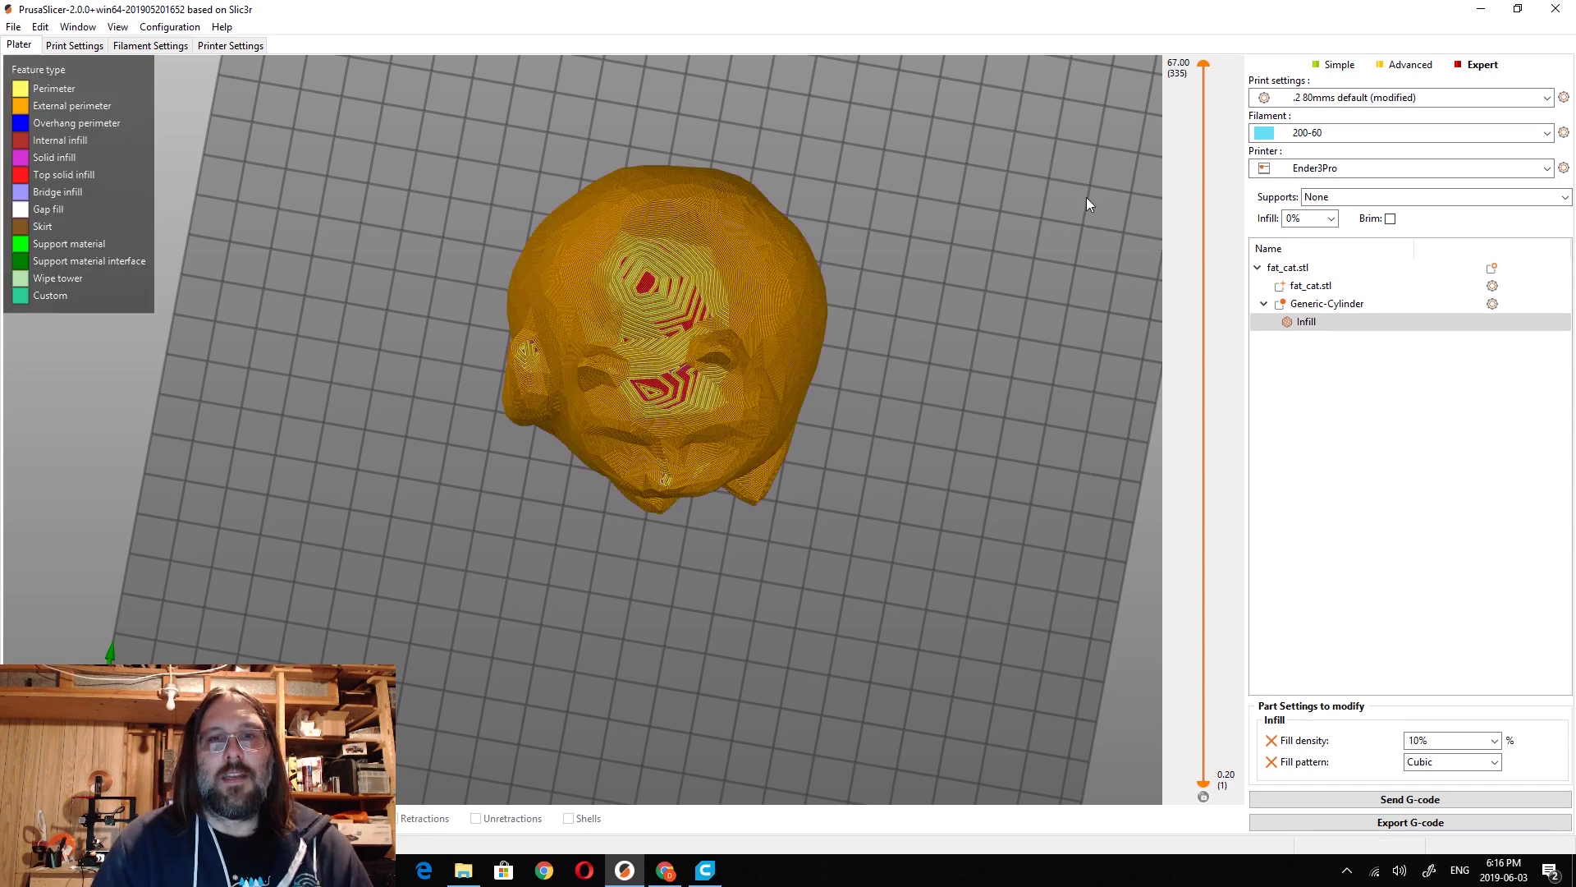
left_click_drag(1199, 74, 1204, 256)
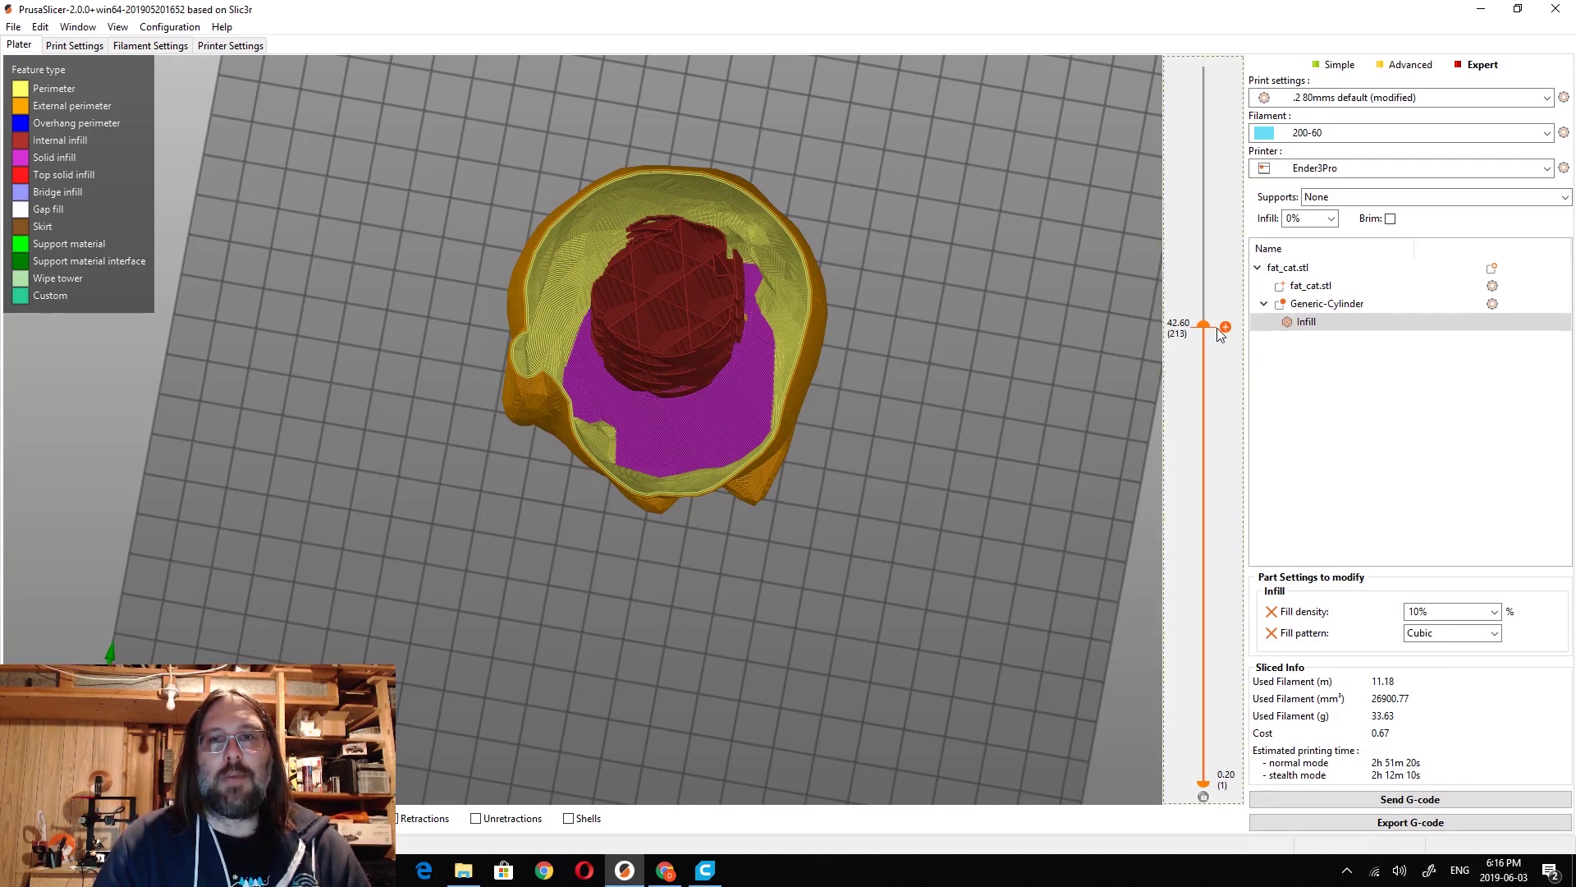
mouse_move(1209, 331)
left_mouse_down()
mouse_move(1205, 69)
mouse_move(1204, 362)
left_mouse_up()
Step: Add and remove the 39.40 mm colour change, leaving the preview range at 0.20–67.20 mm
left_click(1226, 362)
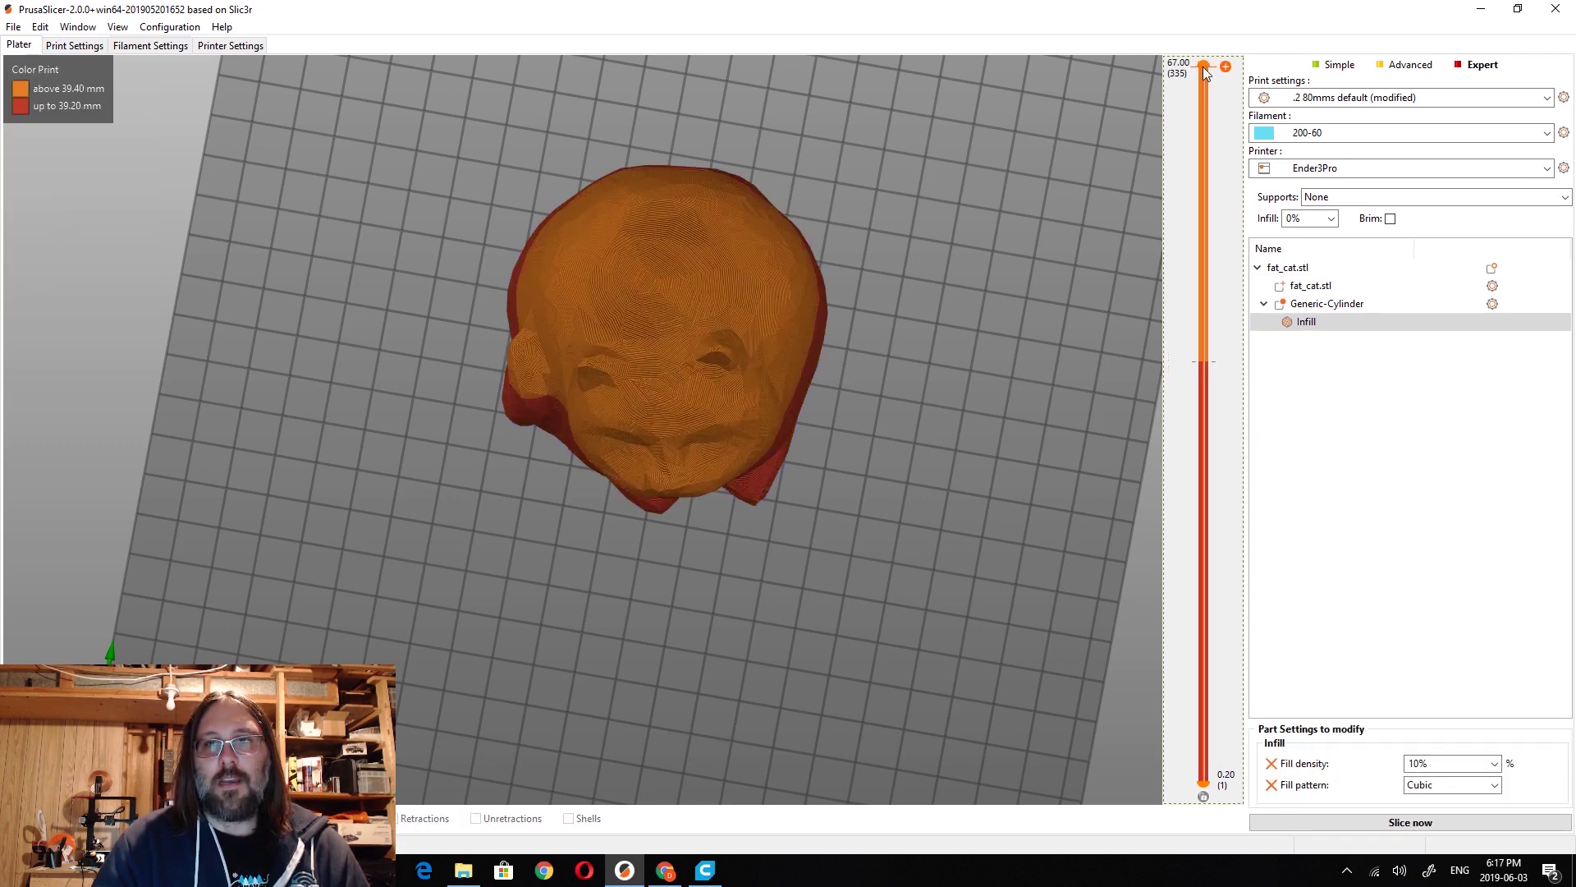
left_click_drag(1204, 64, 1210, 362)
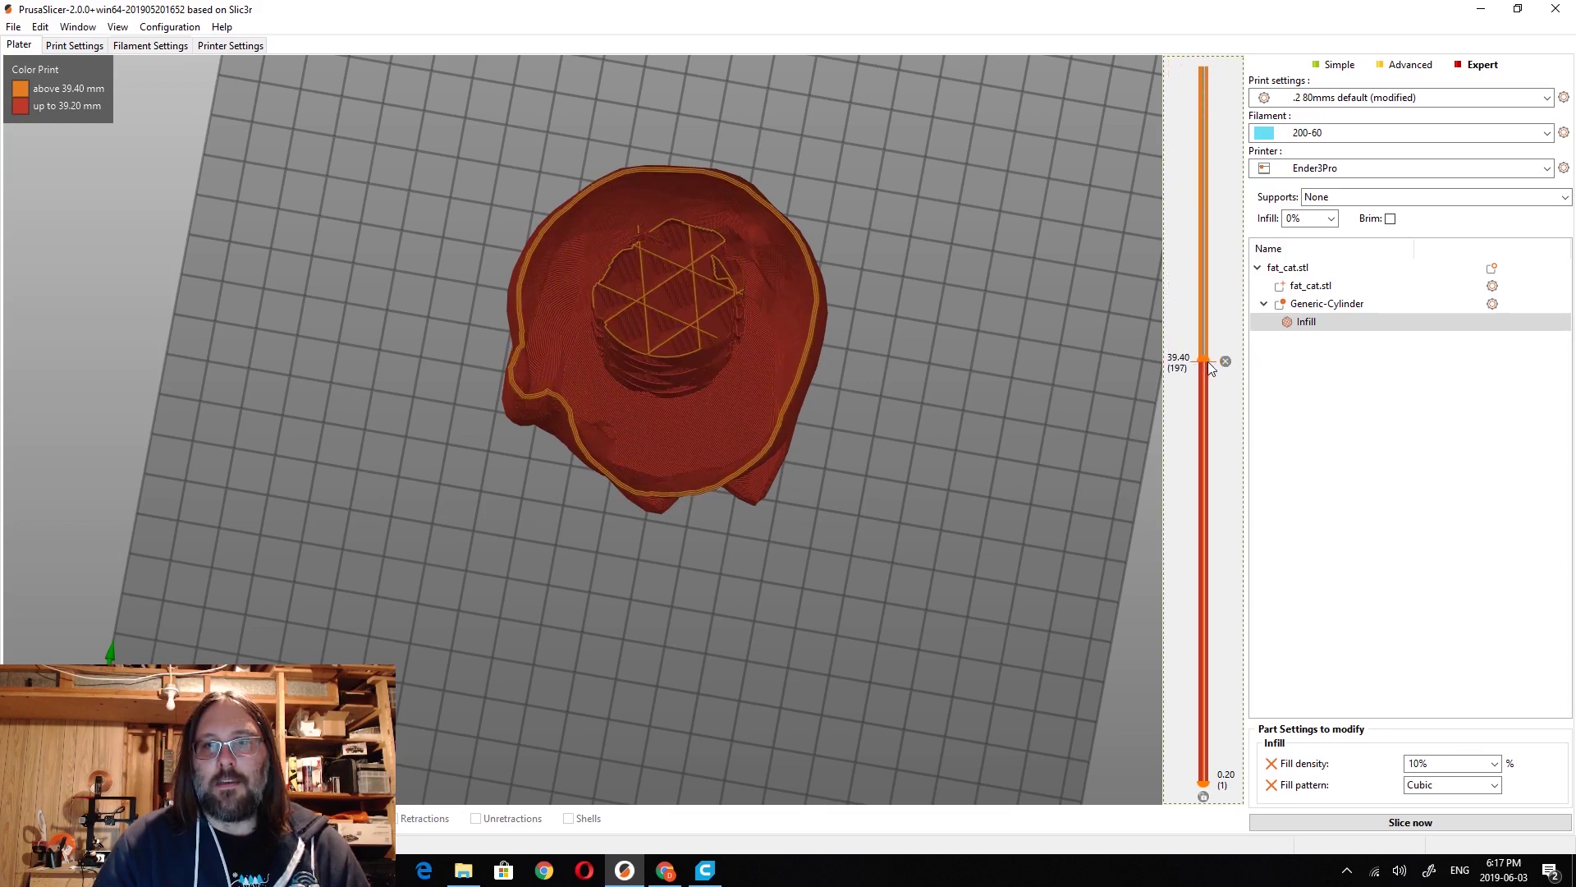
left_click(1224, 362)
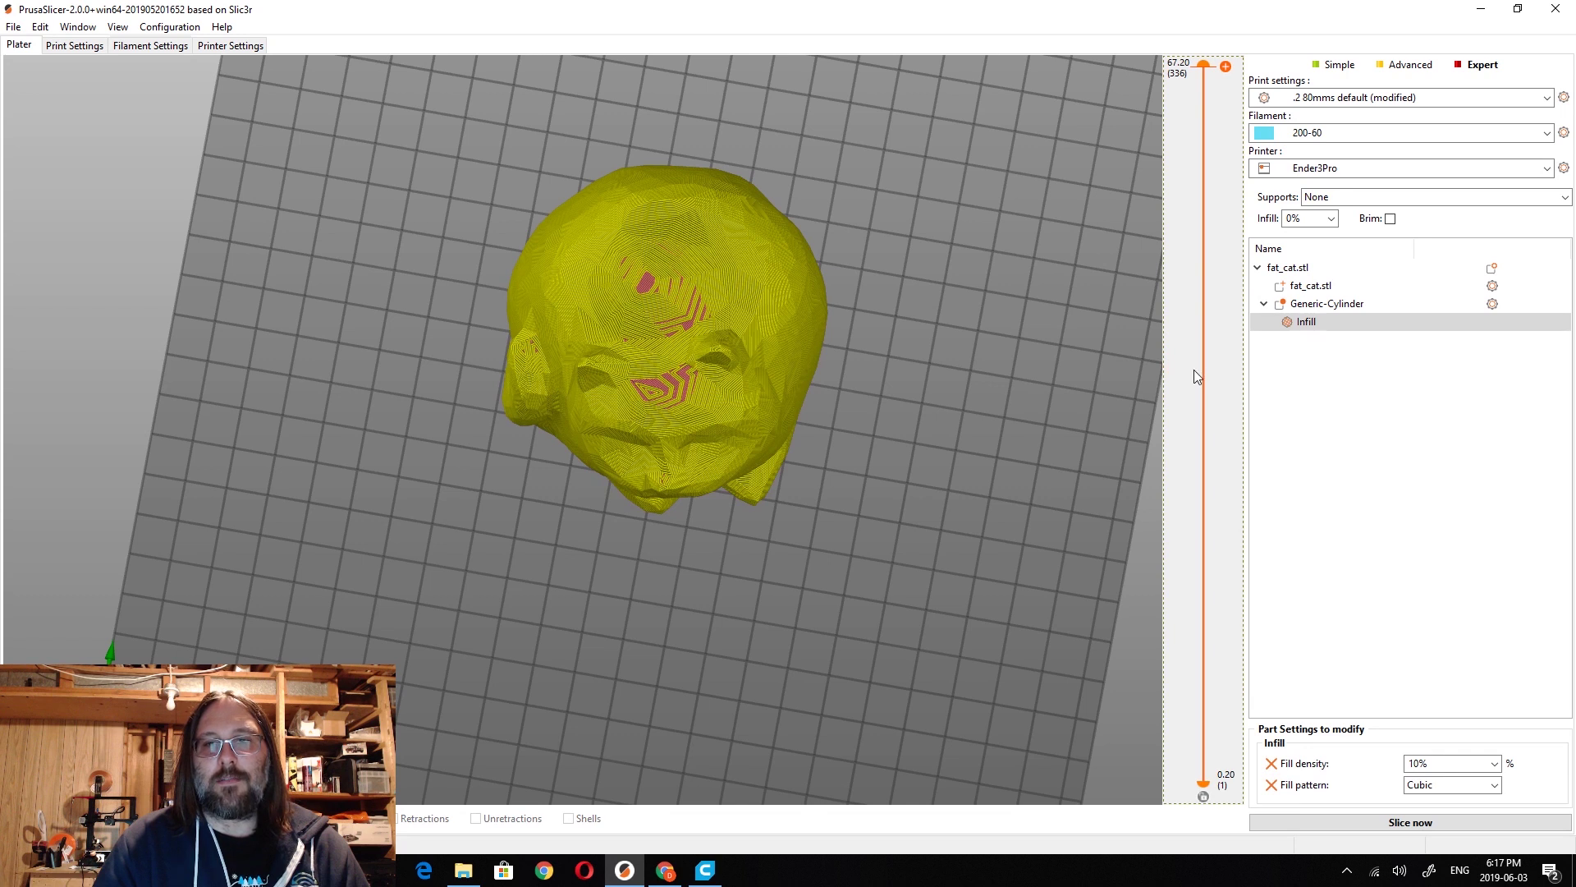
left_click(1203, 755)
key("Down")
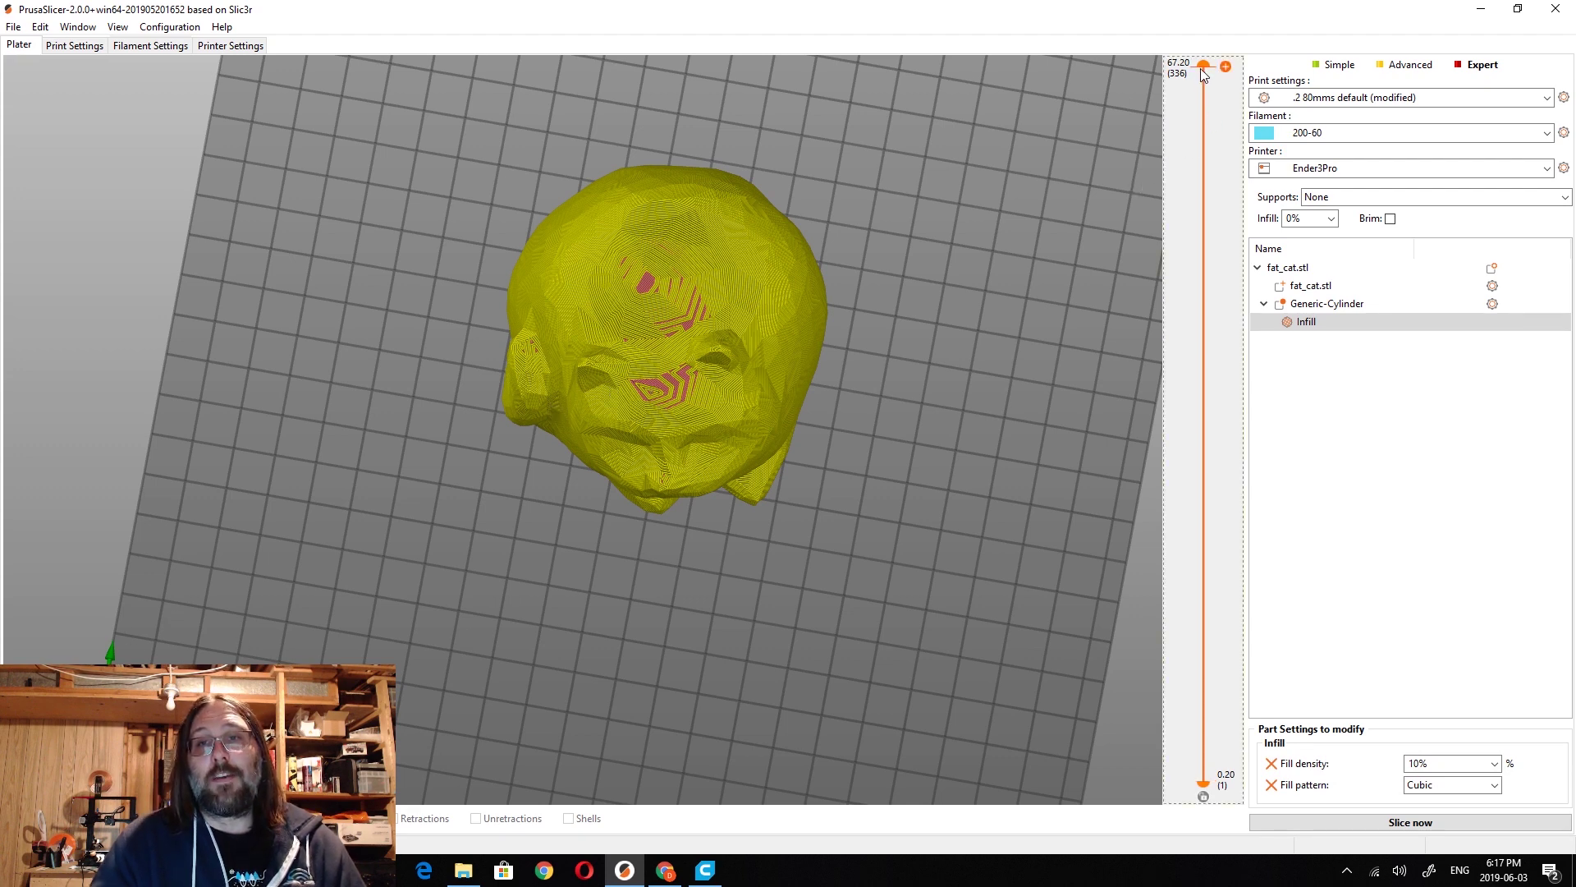
Step: Cut the sliced preview to 47.00 mm to check the infill, toggling the 3D editor
left_click_drag(1201, 67, 1199, 283)
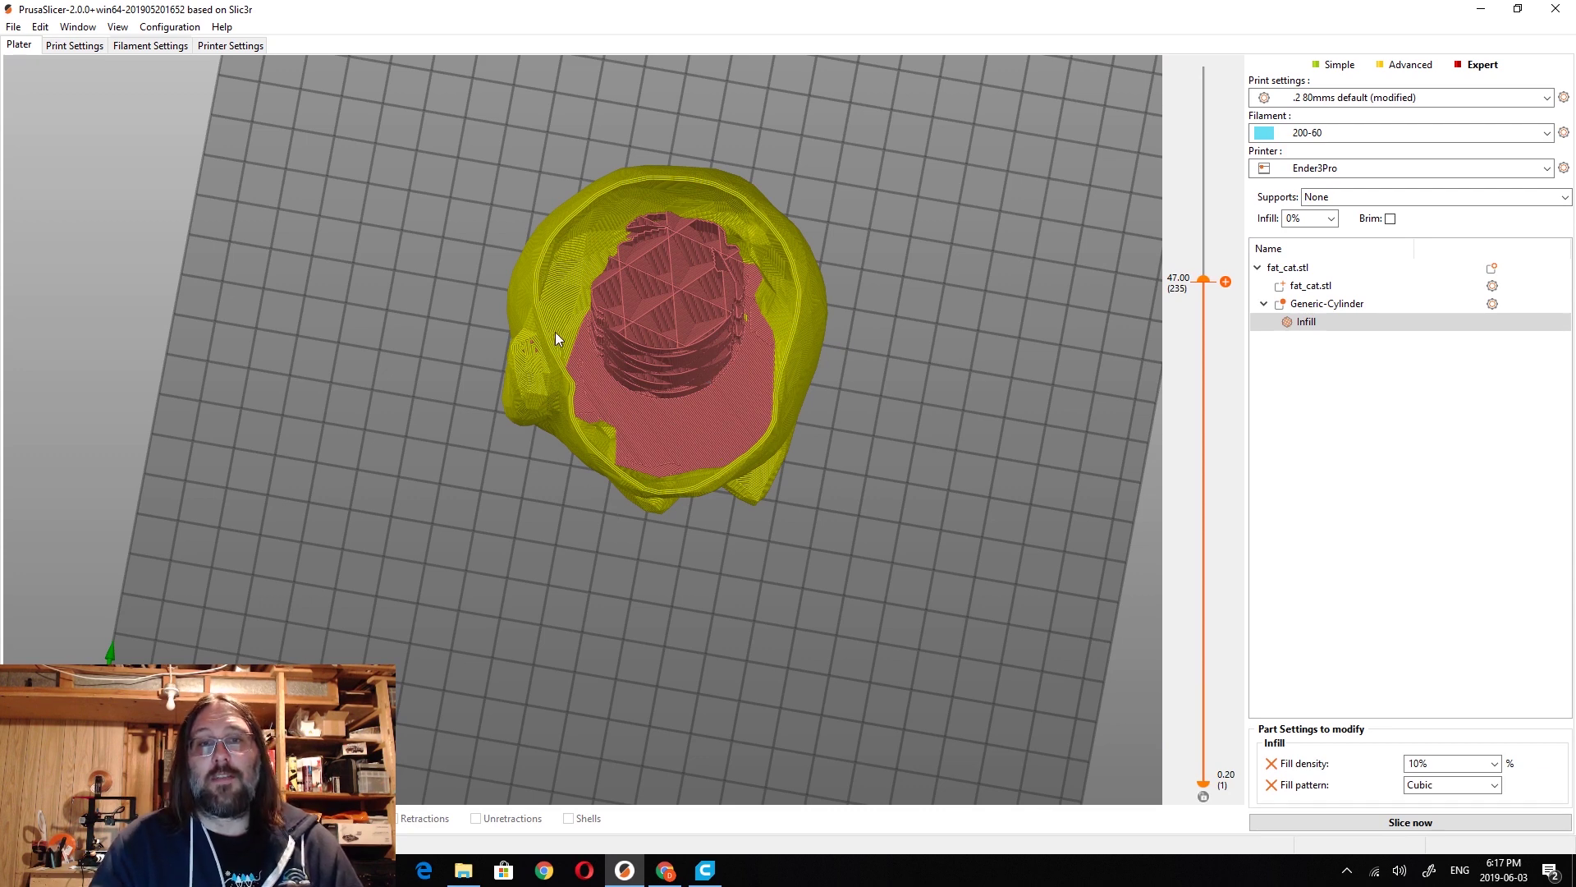
key("Tab")
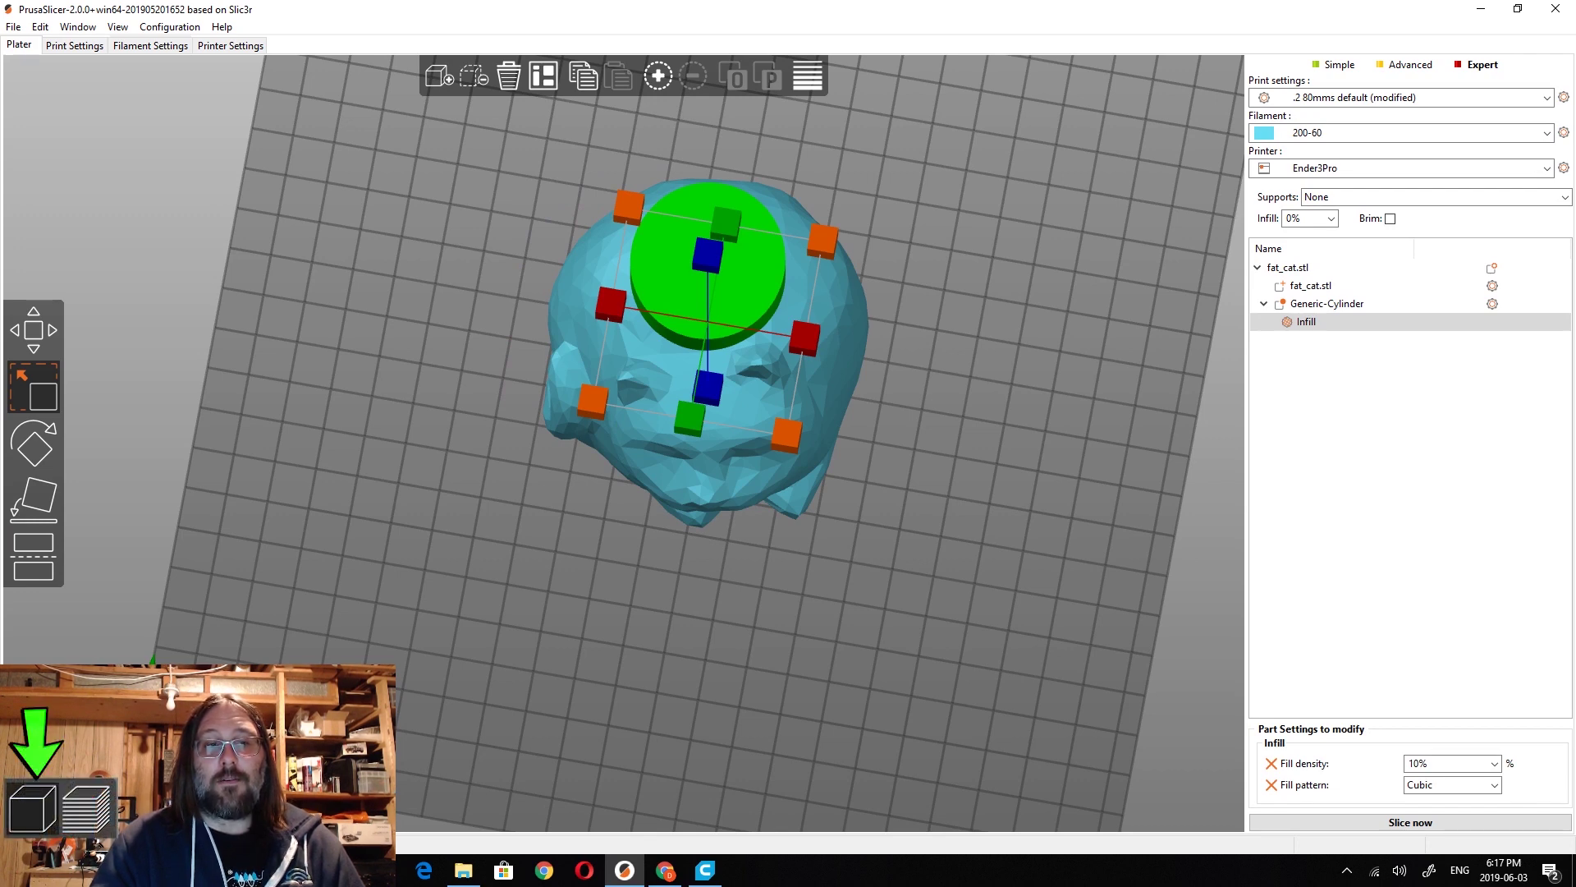
key("Tab")
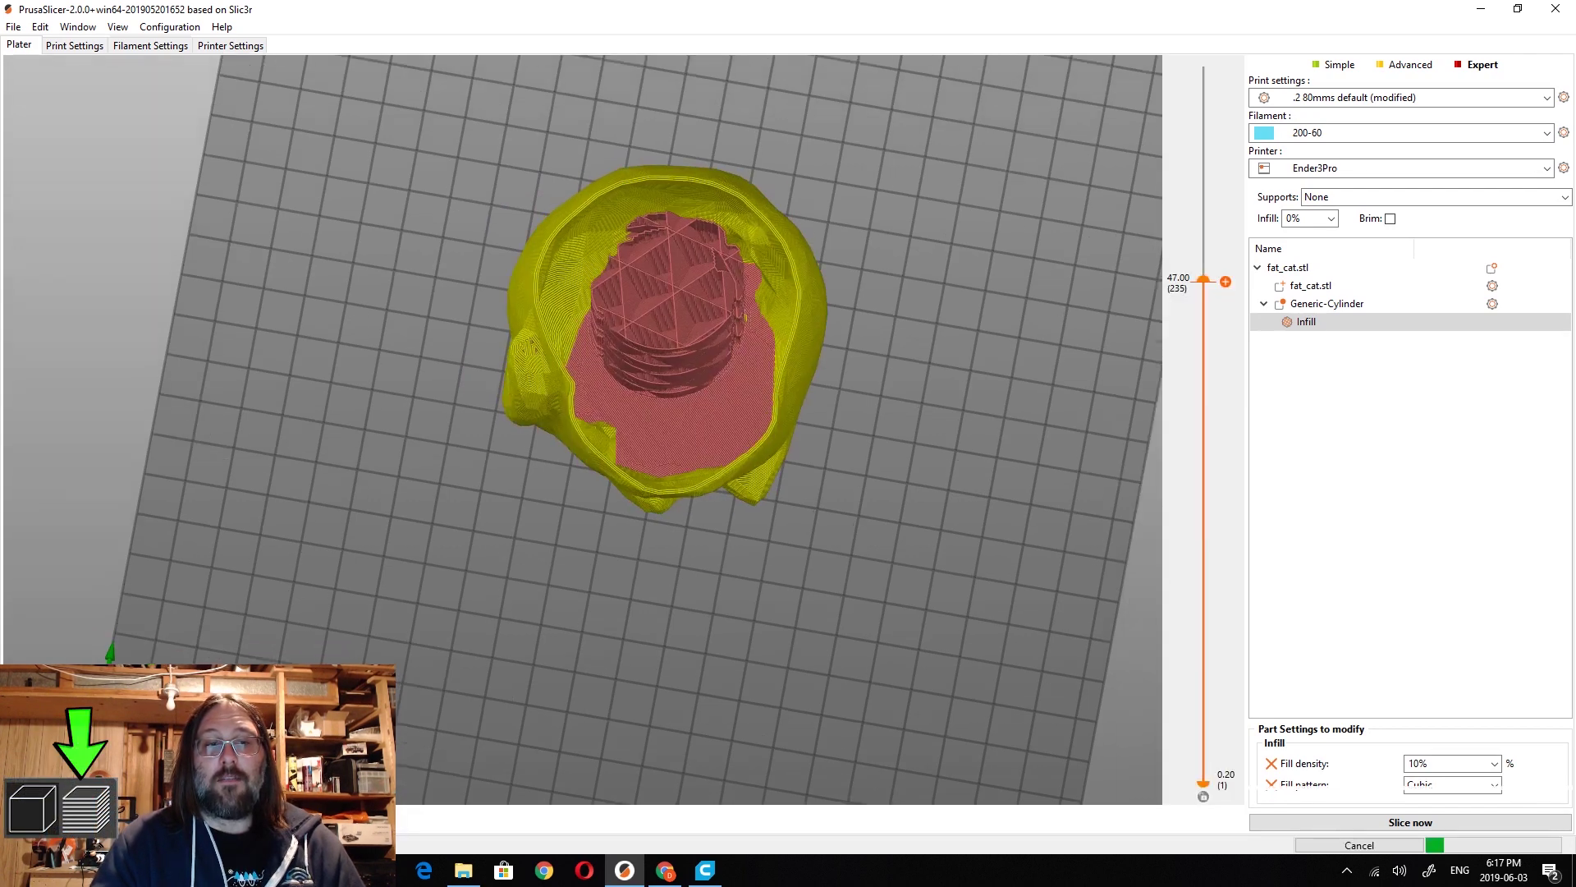
Step: Return to the 3D editor and select the whole cat object
key("Tab")
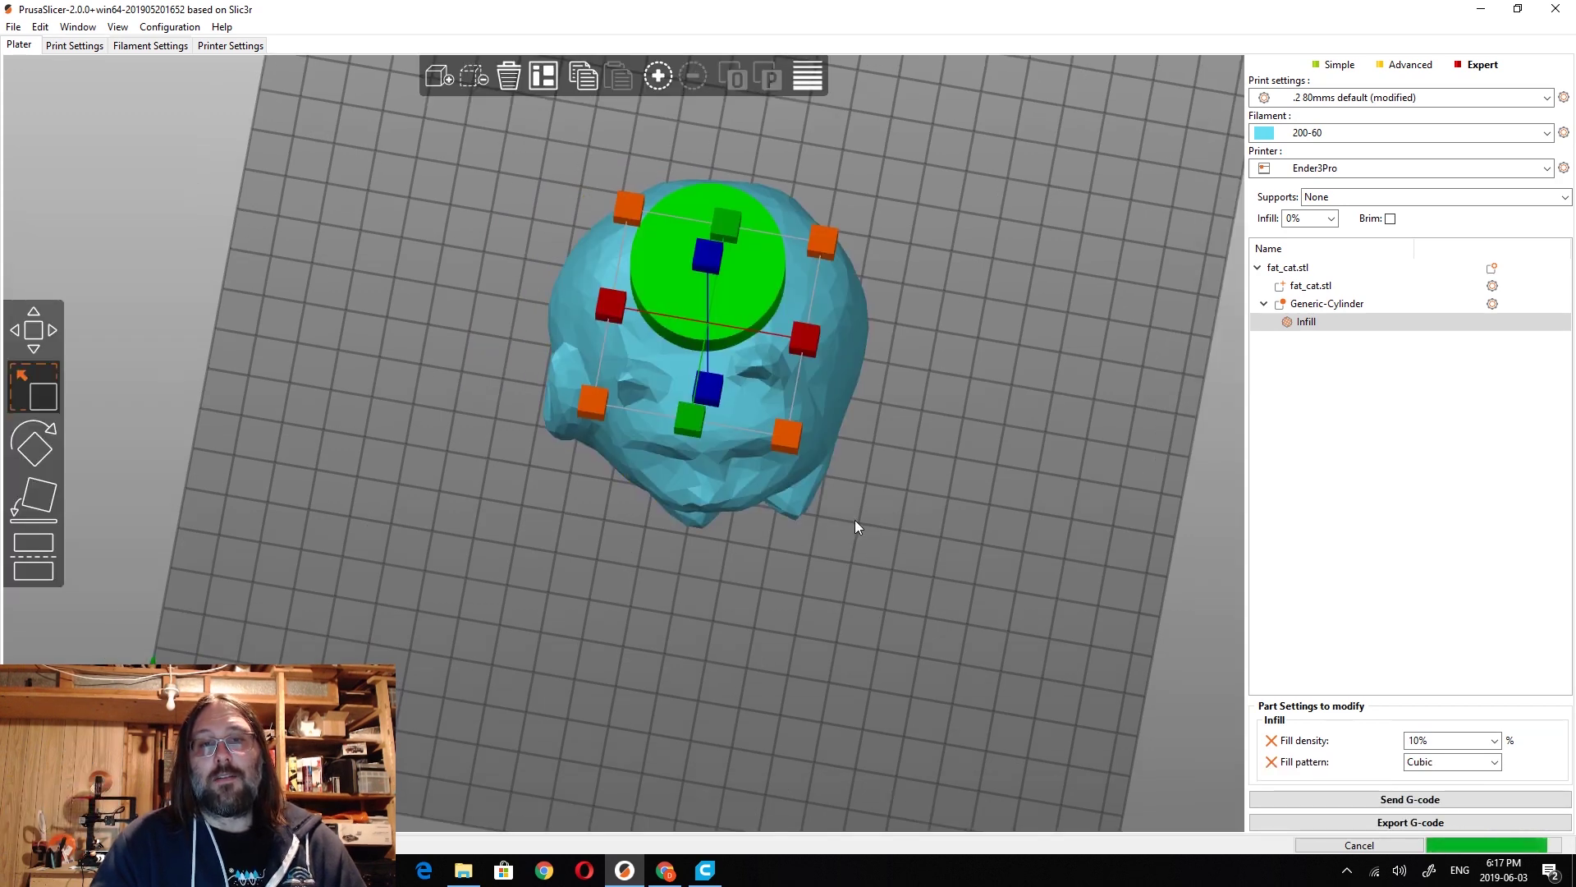
middle_click_drag(855, 520, 856, 550)
left_click(755, 528)
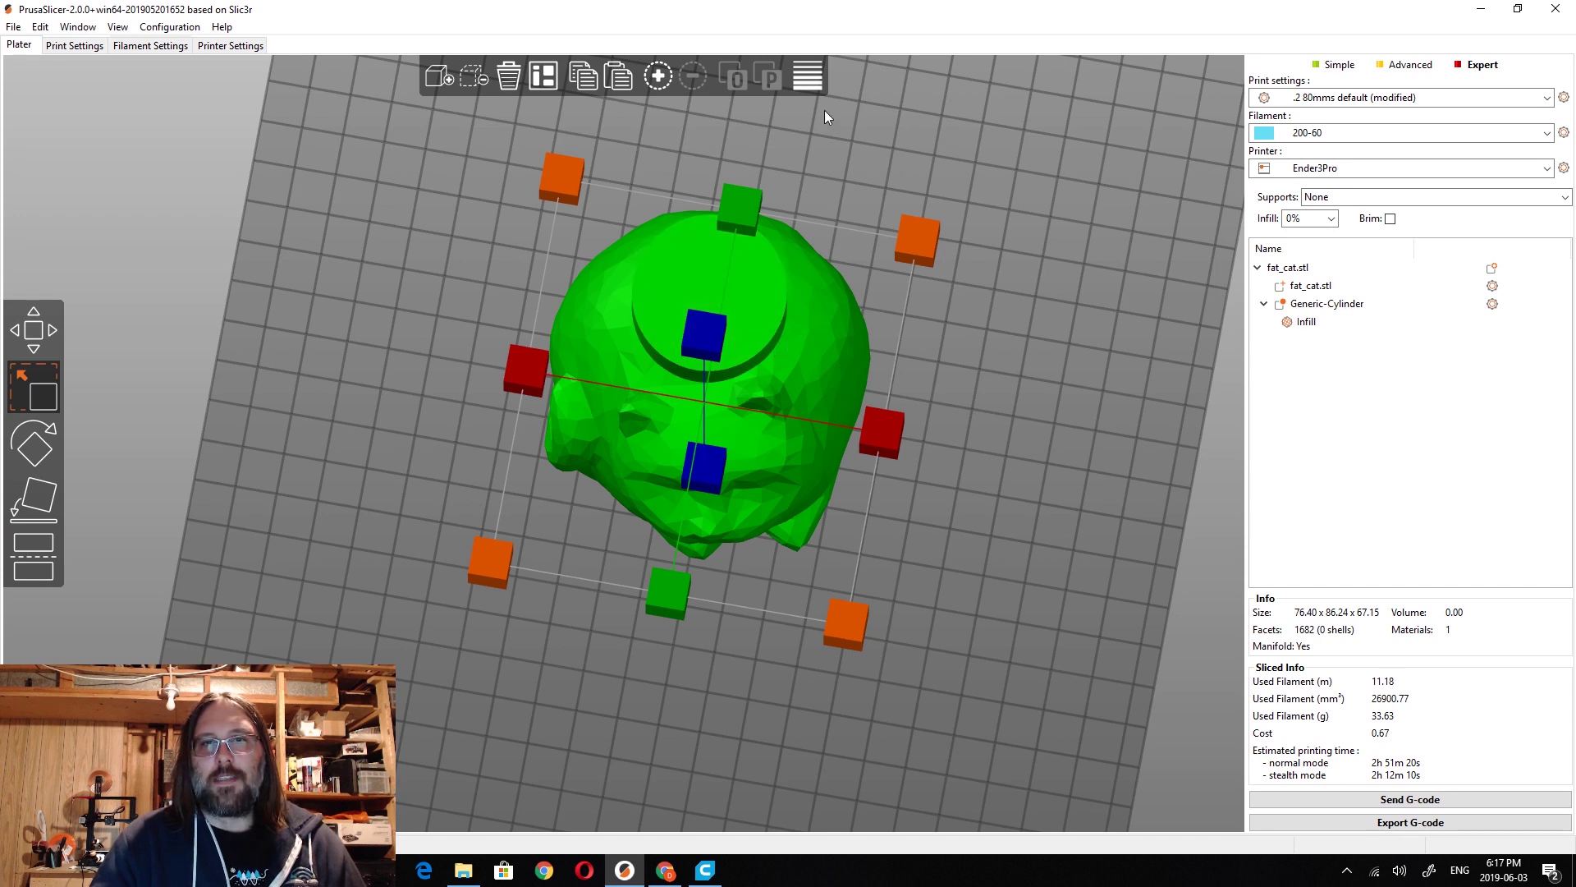
Step: Move the Generic-Cylinder right of the cat and open fat_cat's variable layer height editor
left_click(742, 317)
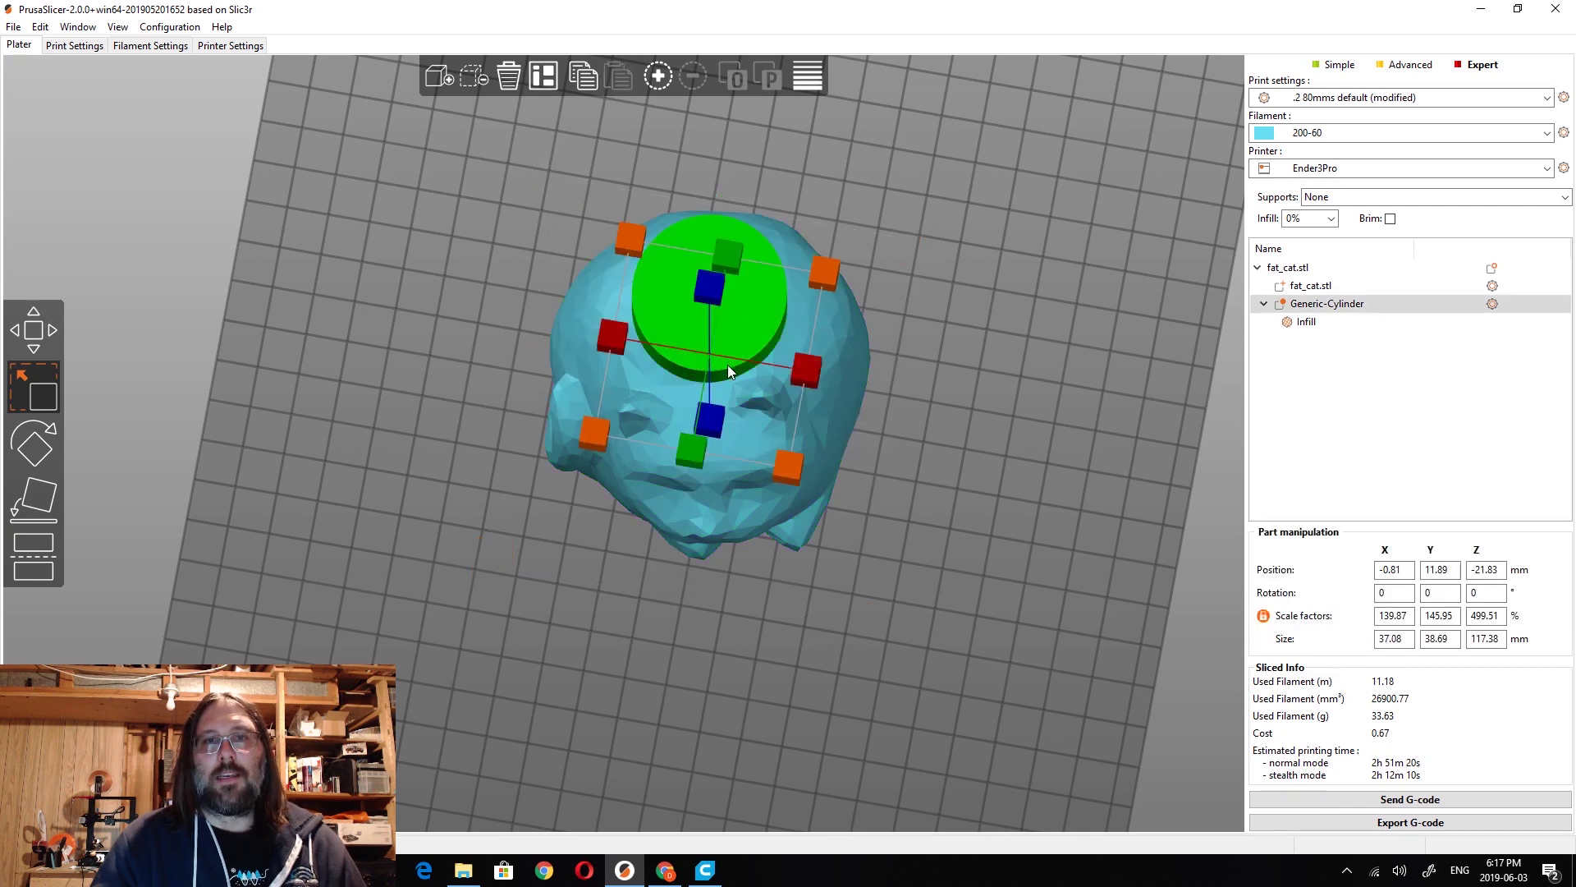
left_click_drag(736, 334, 1070, 394)
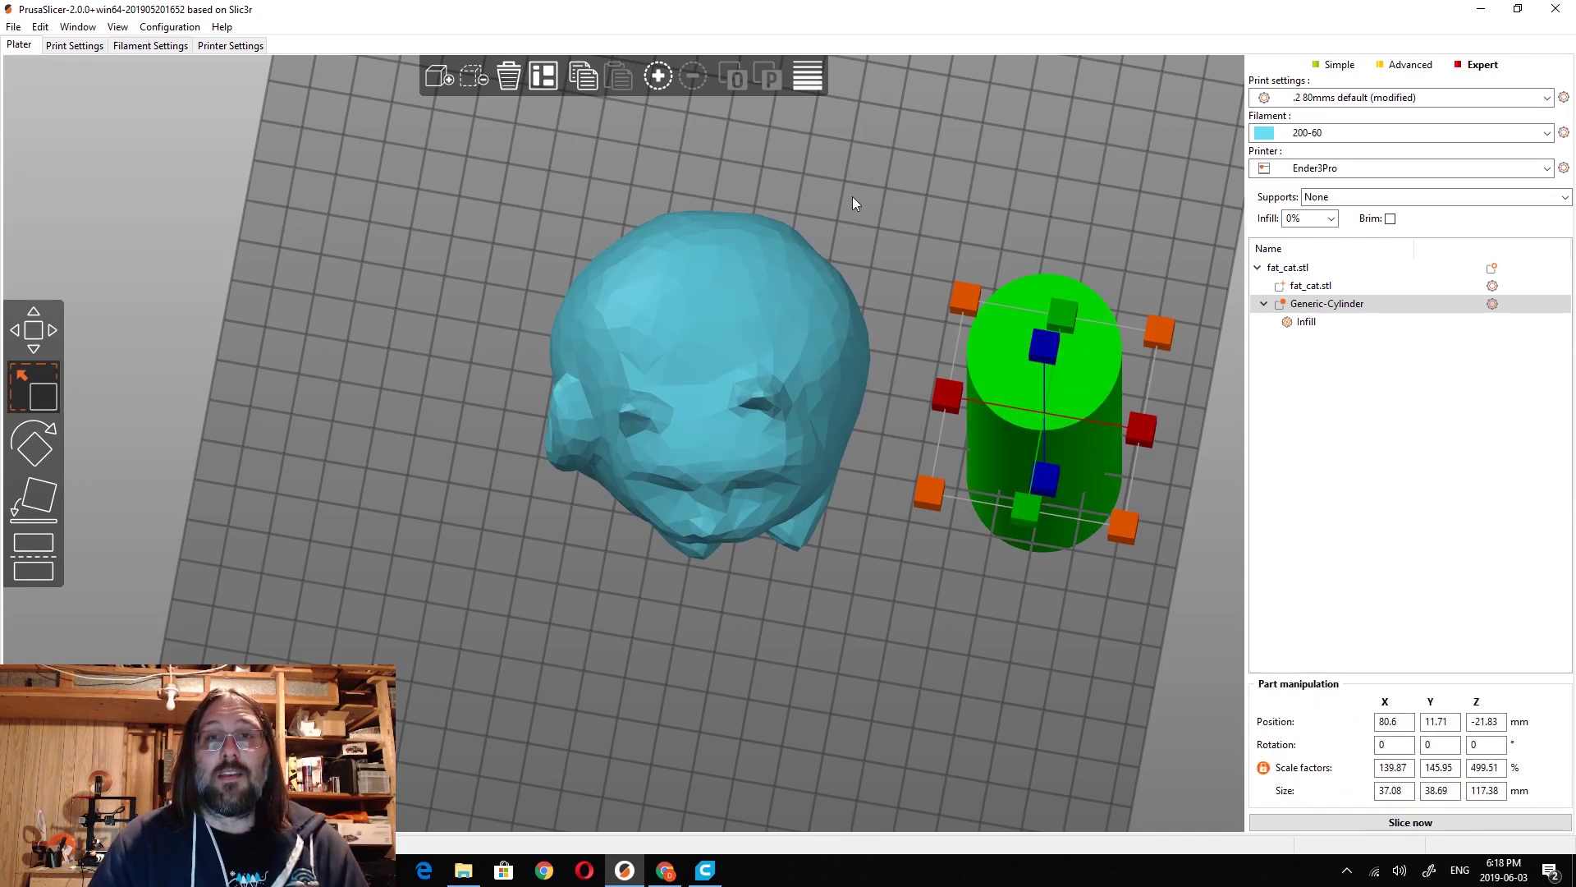
left_click(761, 280)
left_click(809, 85)
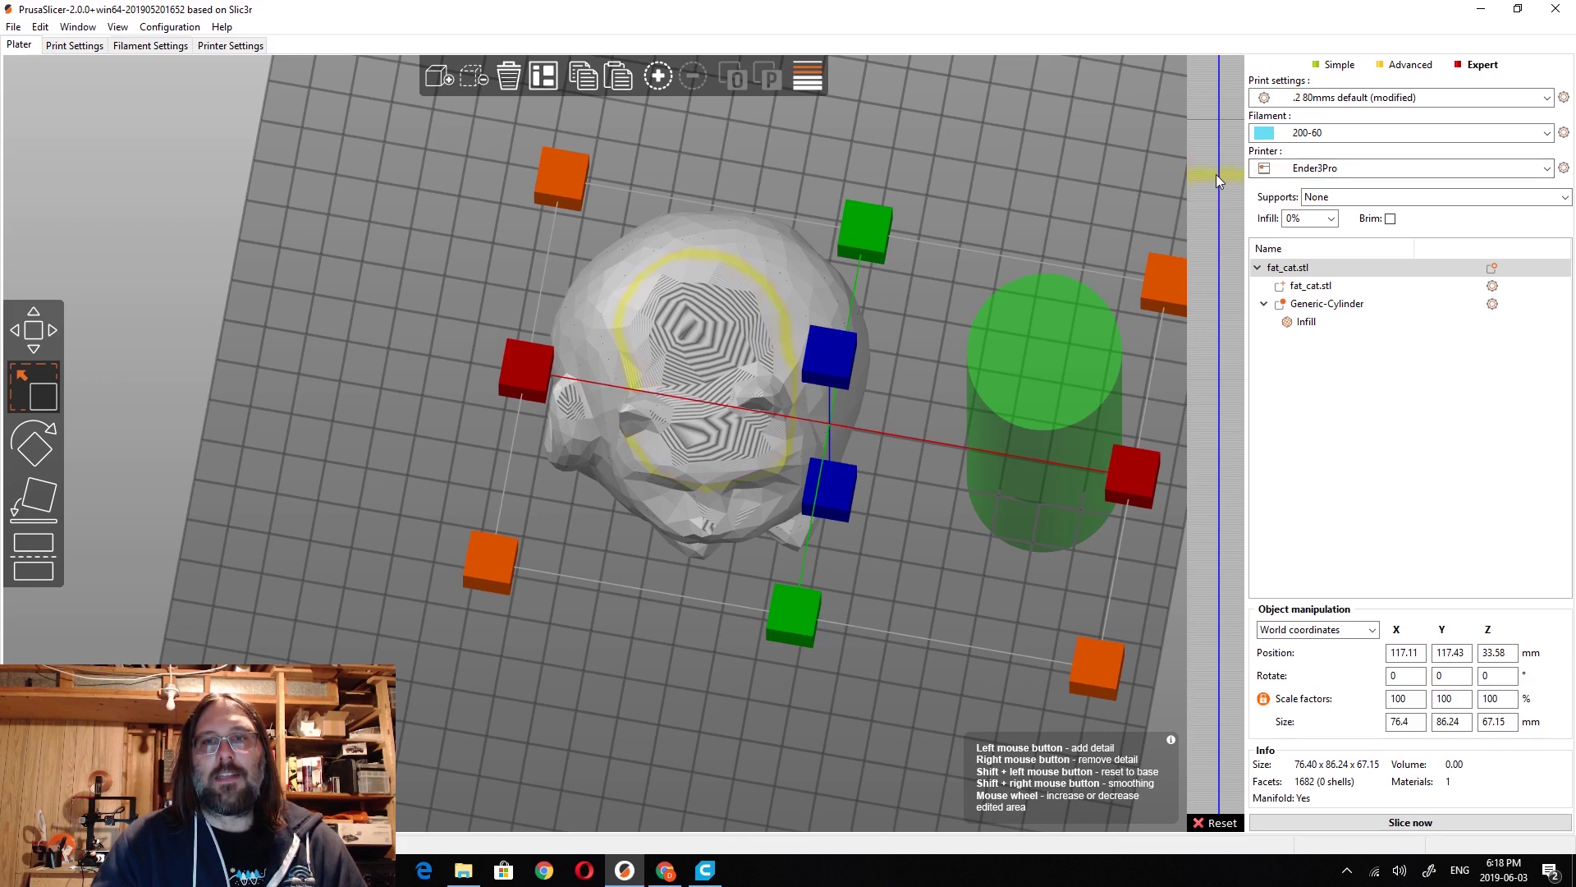
Step: Add finer layers near the top of the cat's head, resetting the profile twice before the final attempt
mouse_move(1215, 174)
left_mouse_down()
mouse_move(1215, 117)
mouse_move(1204, 167)
mouse_move(1205, 146)
left_mouse_up()
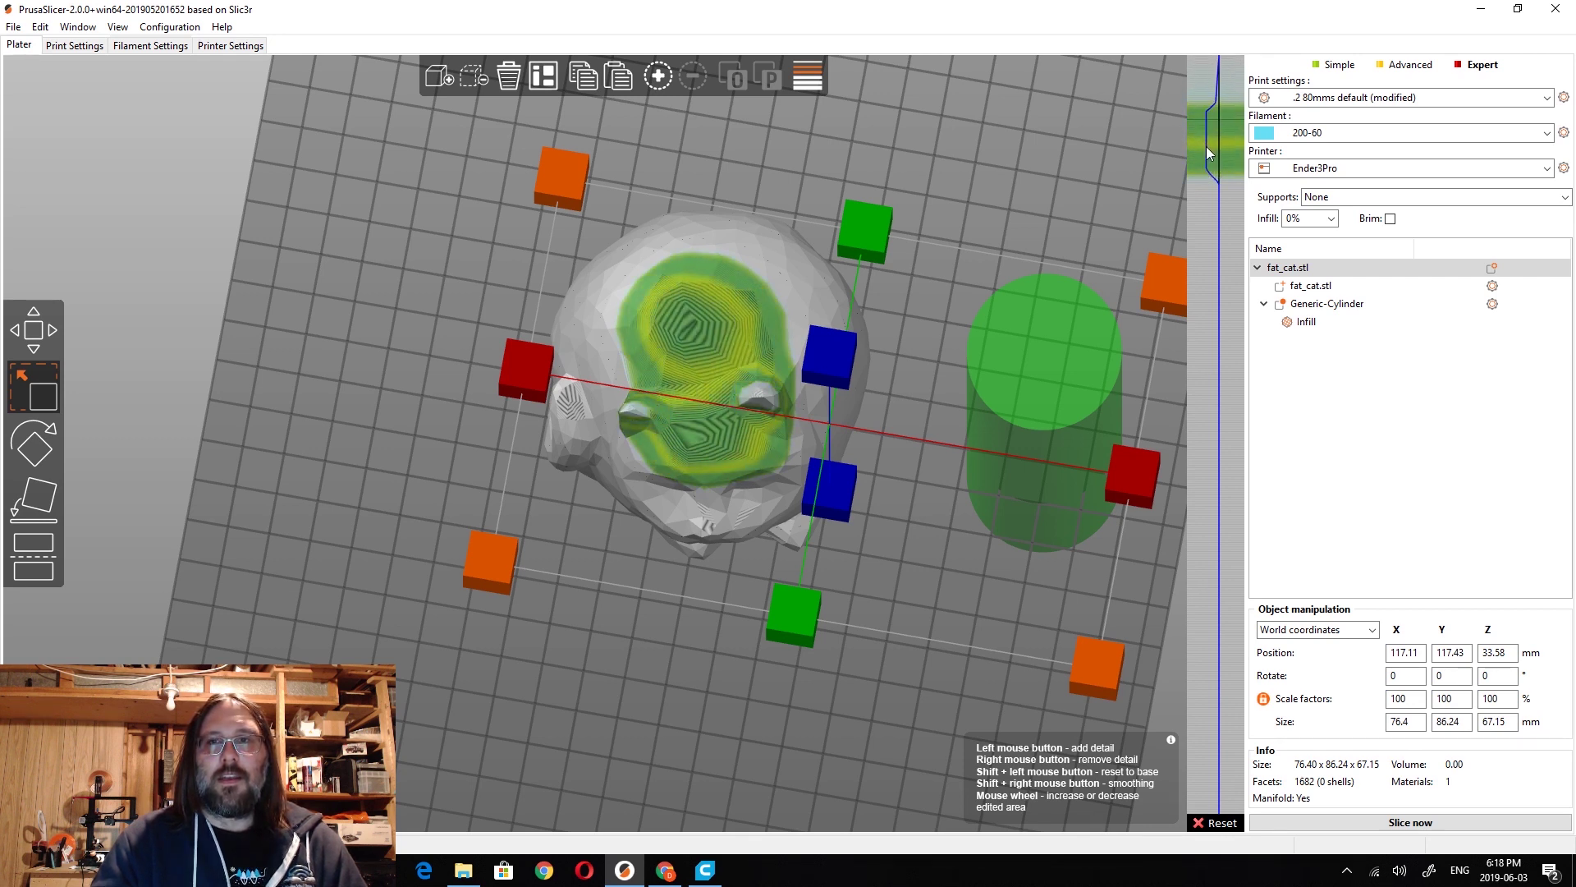
left_click(1220, 823)
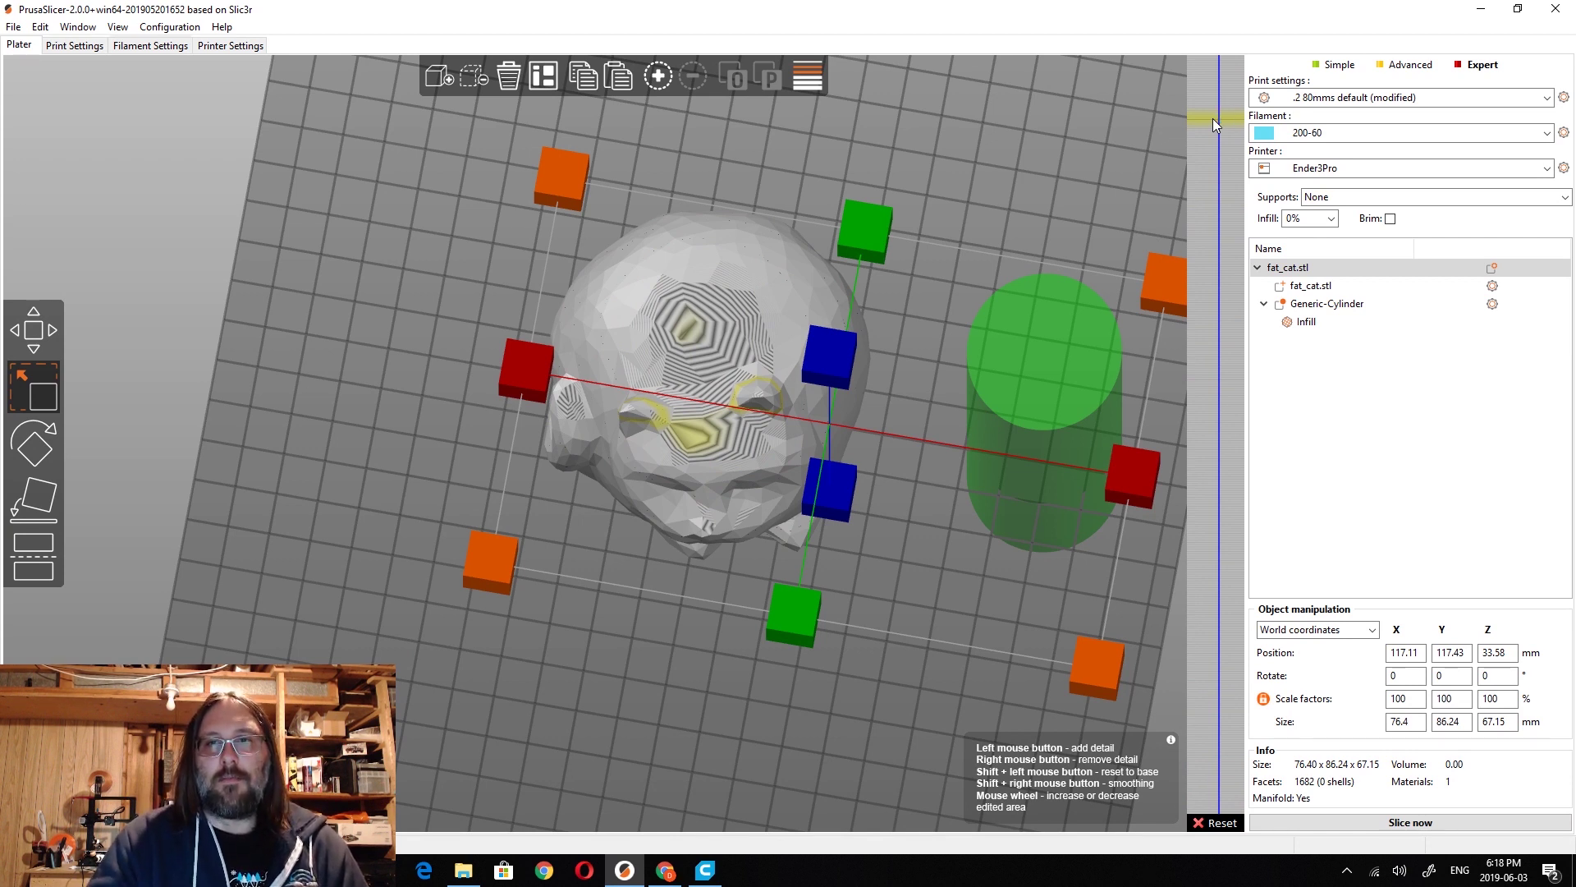
left_click_drag(1214, 118, 1223, 160)
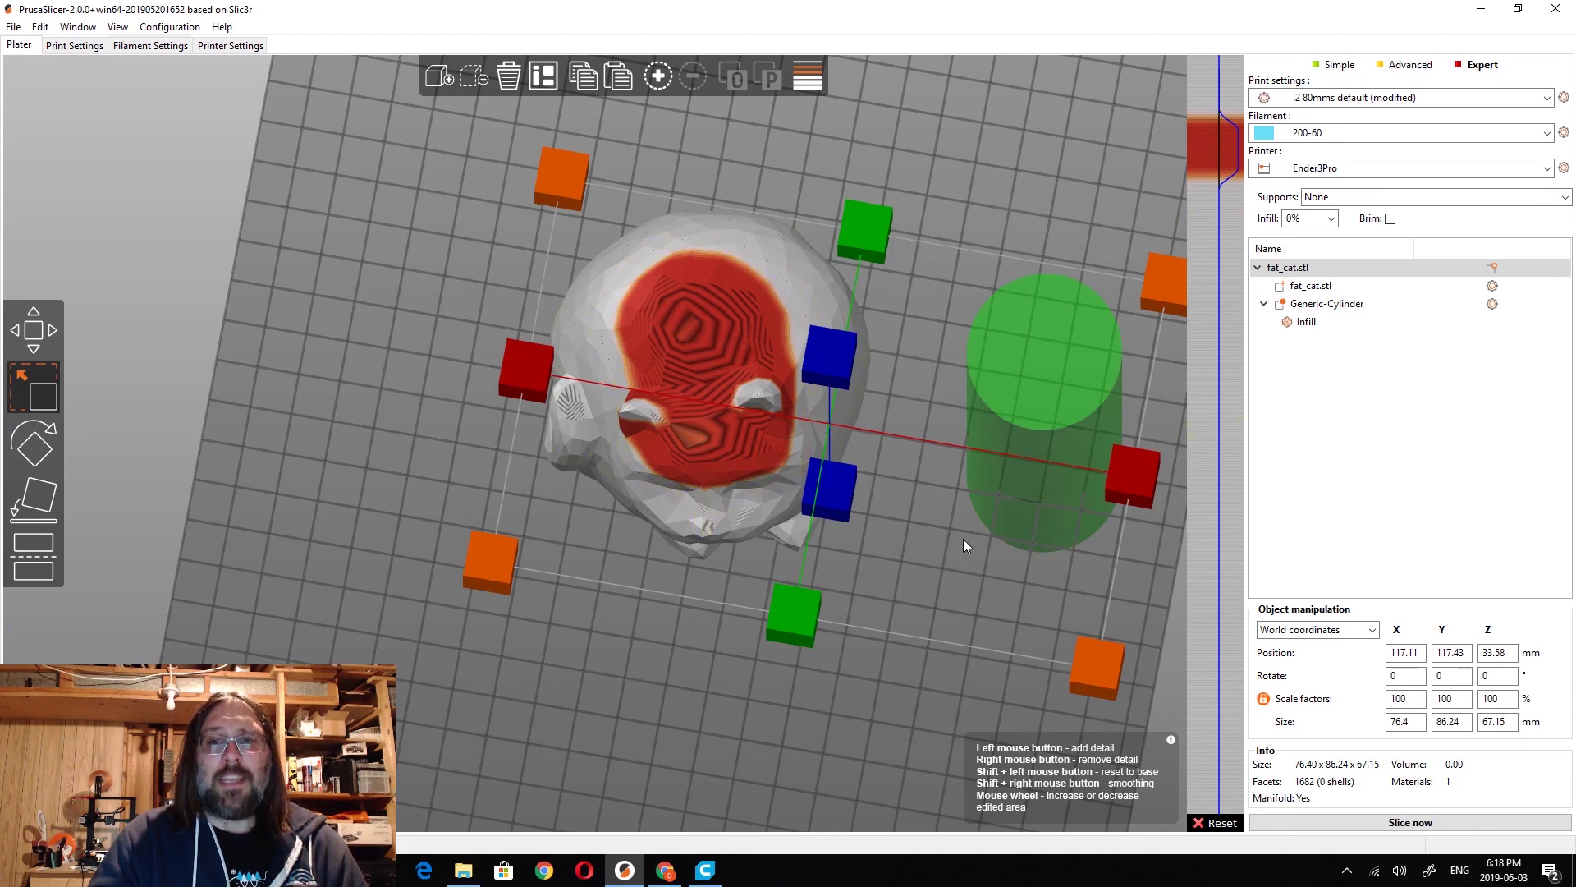
left_click(1206, 823)
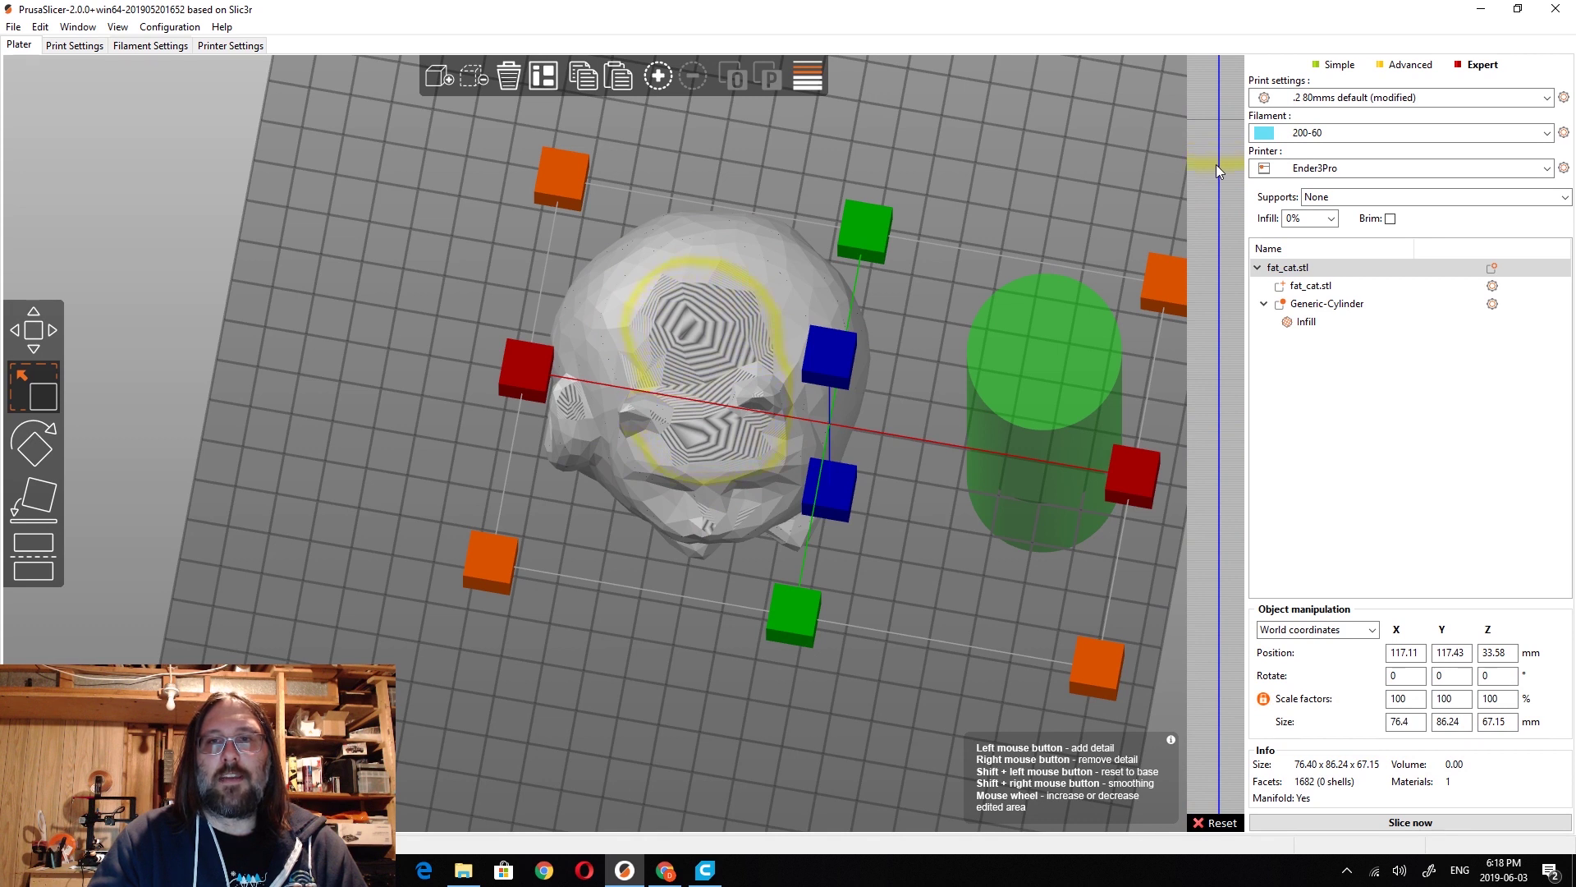
mouse_move(1215, 165)
left_mouse_down()
mouse_move(1191, 112)
mouse_move(1173, 174)
mouse_move(1165, 112)
left_mouse_up()
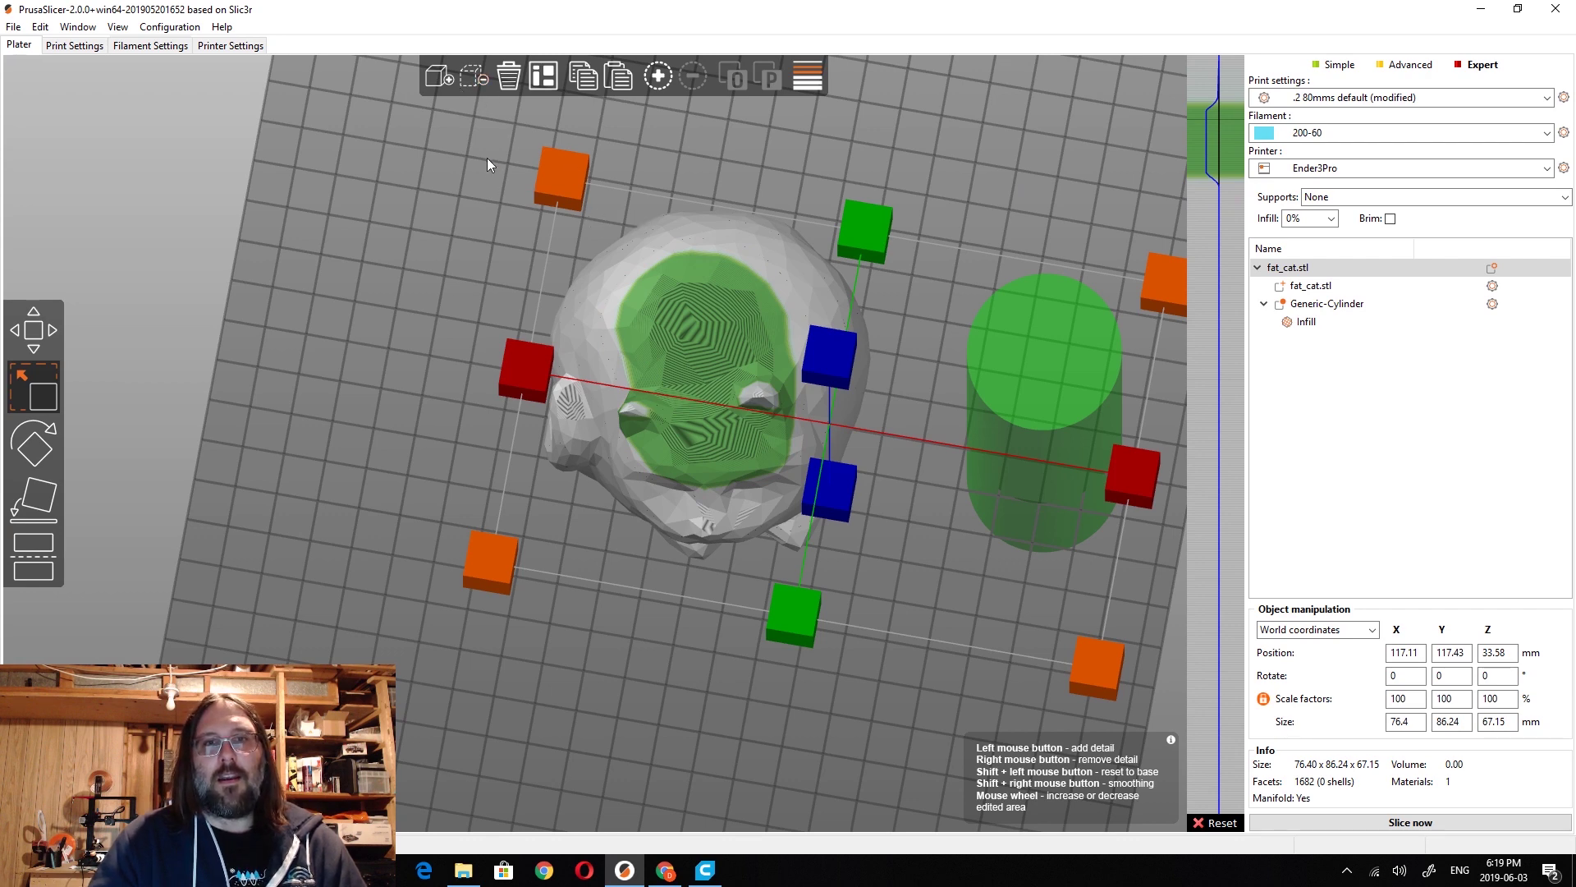
Step: Check the Ender3Pro extruder's layer height limits, min 0.12 and max 0.32 mm, then return to the plate
left_click(231, 46)
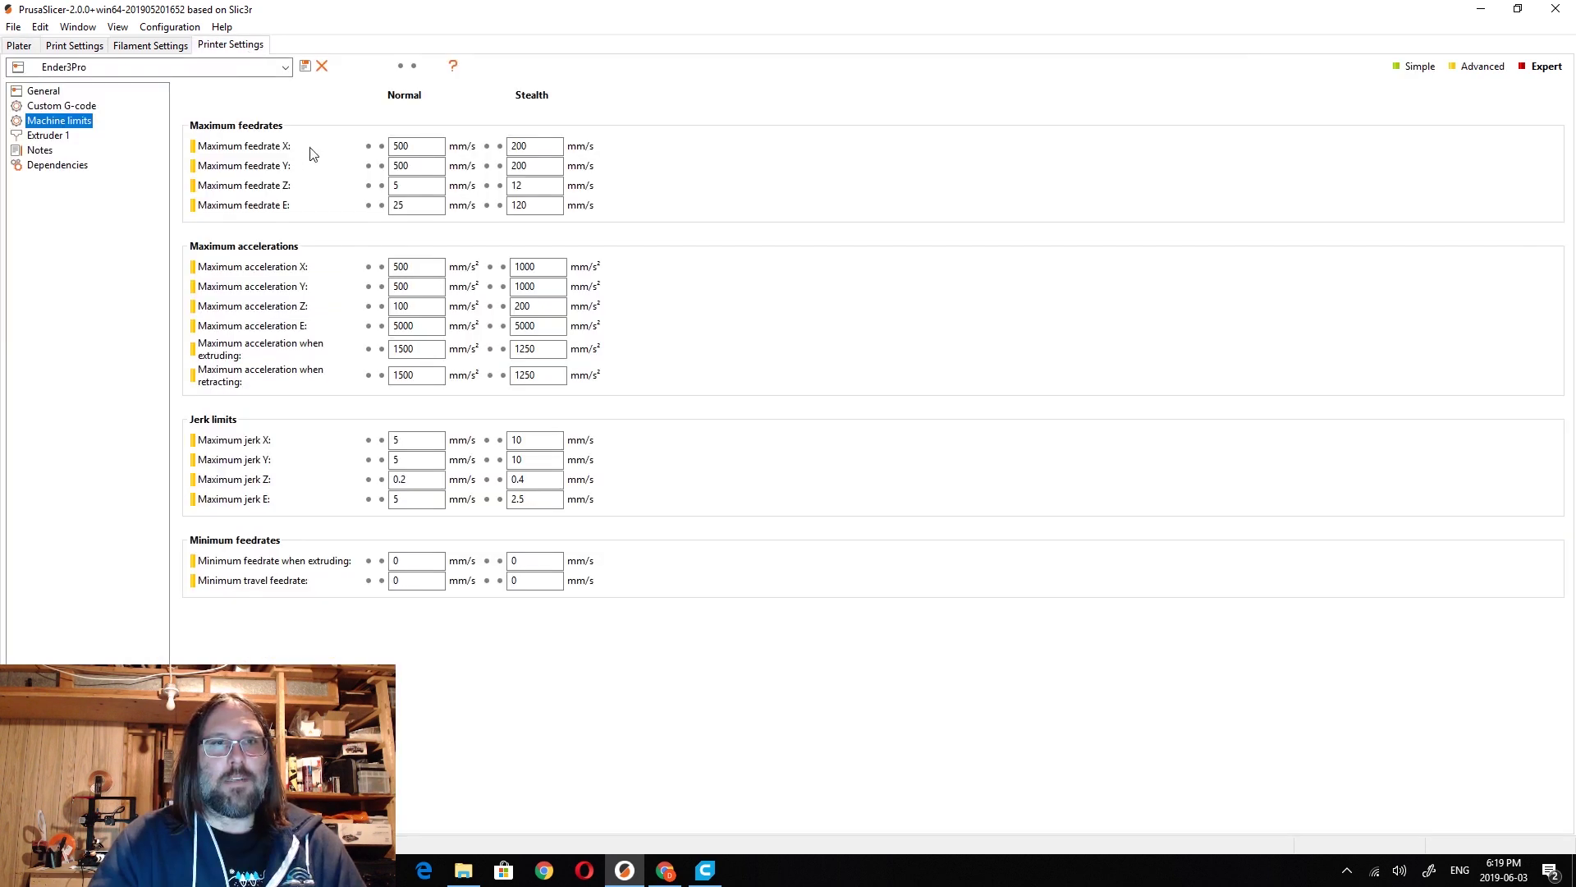
left_click(44, 91)
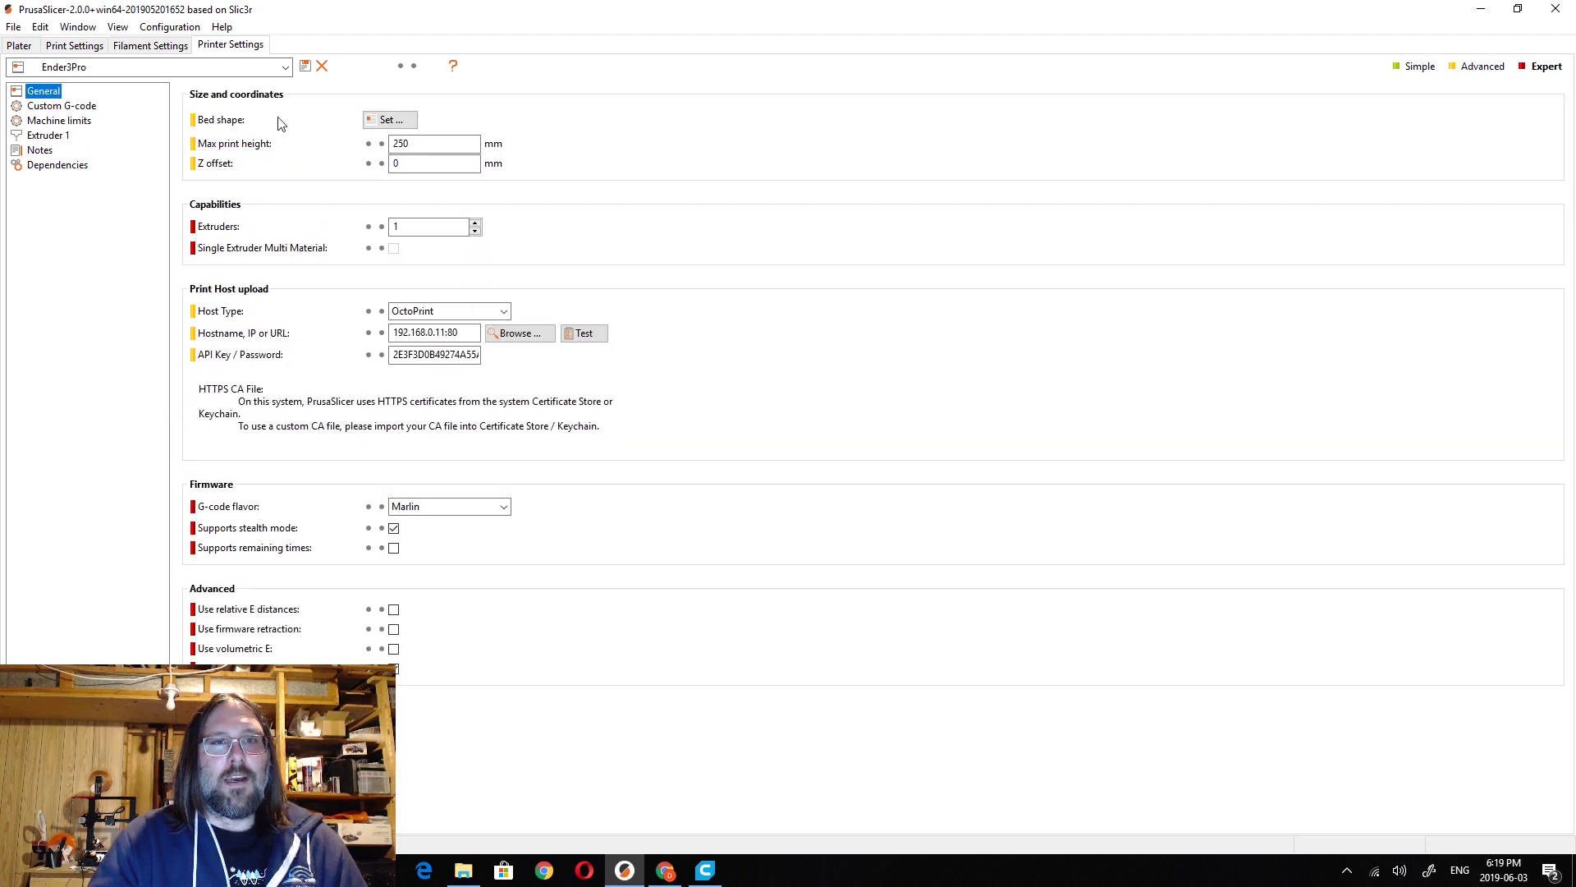
left_click(81, 50)
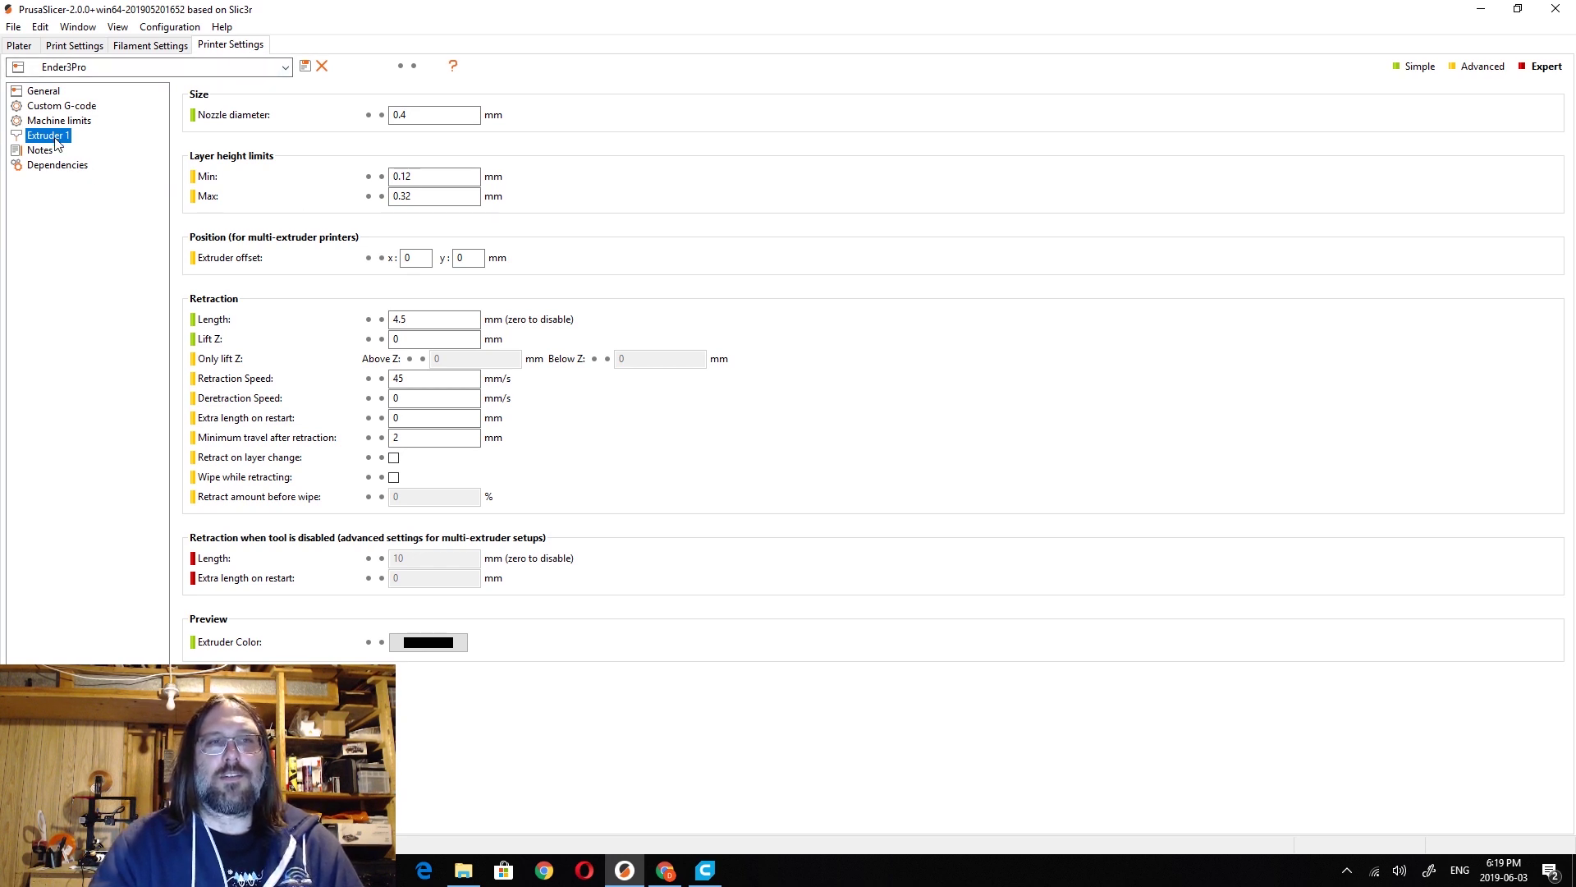
left_click(384, 177)
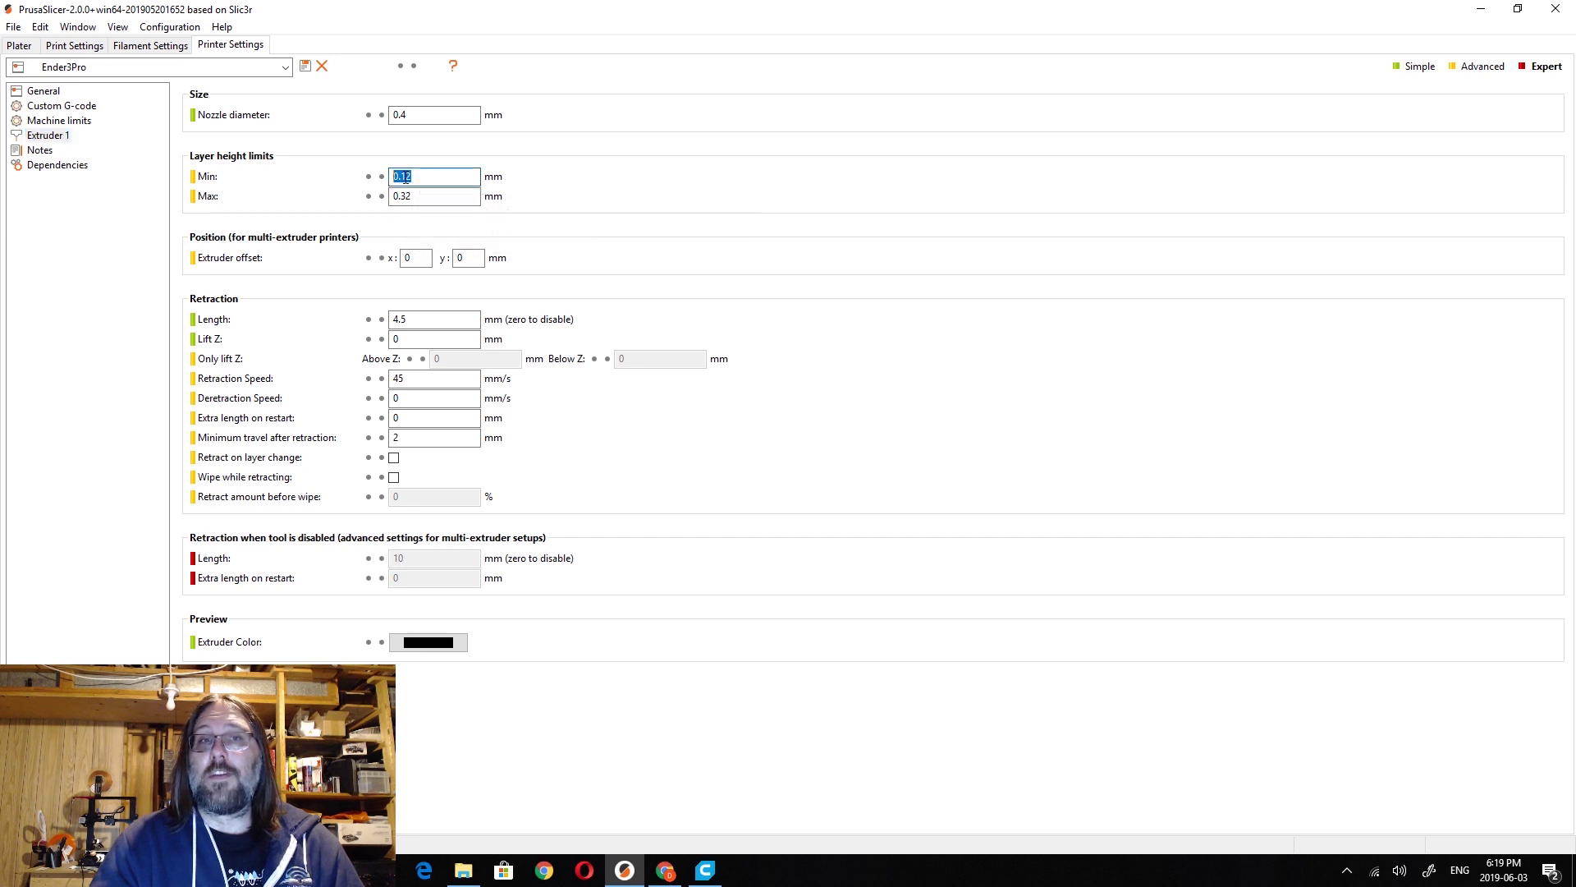
left_click(20, 45)
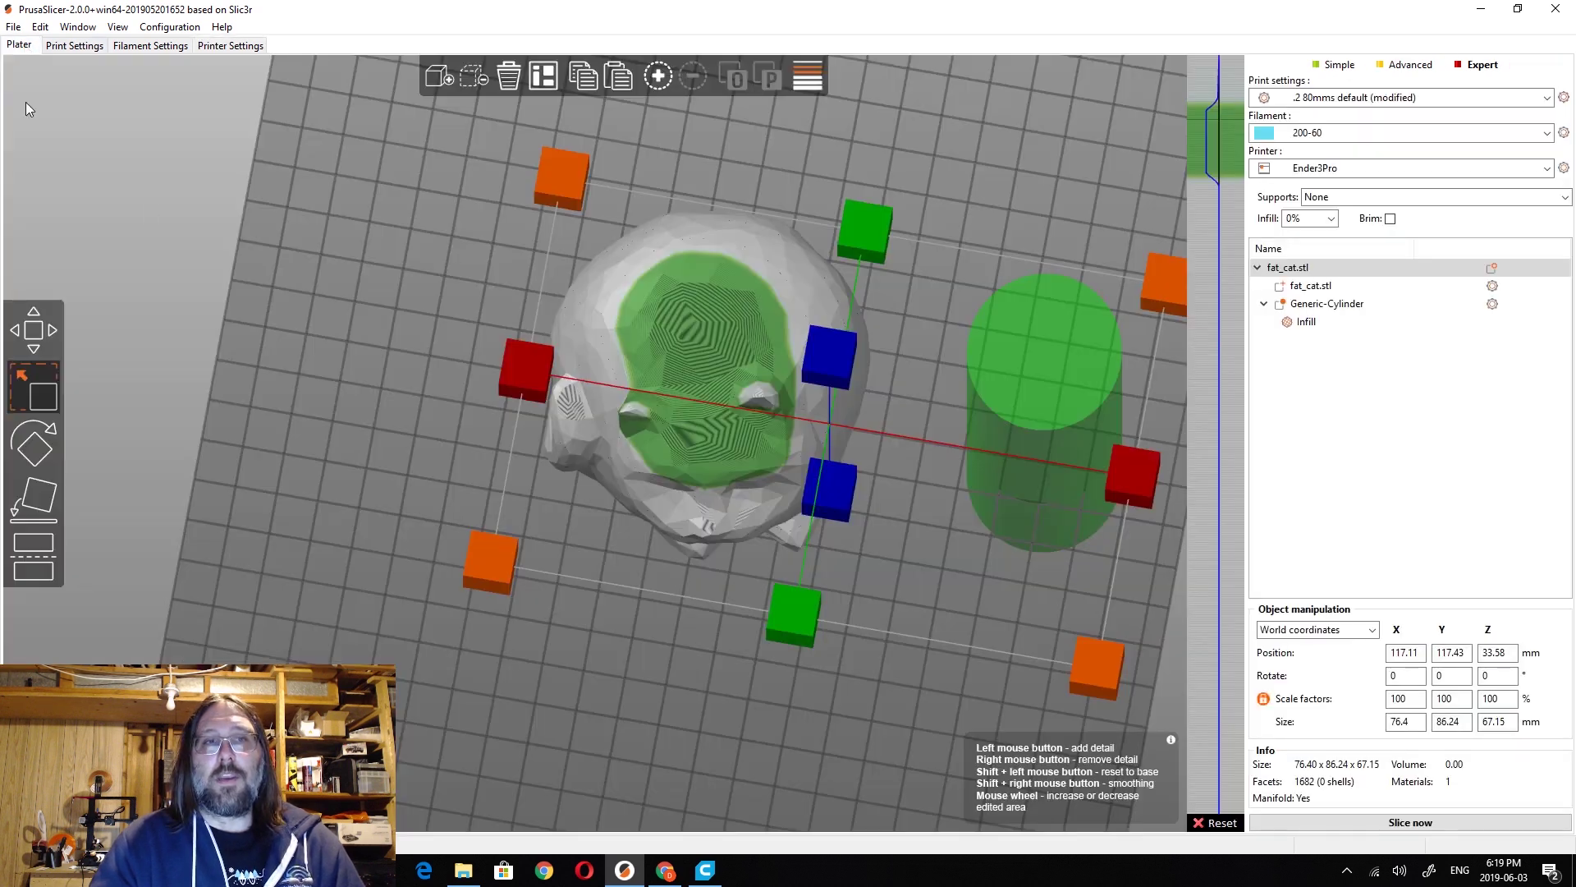
left_click(239, 47)
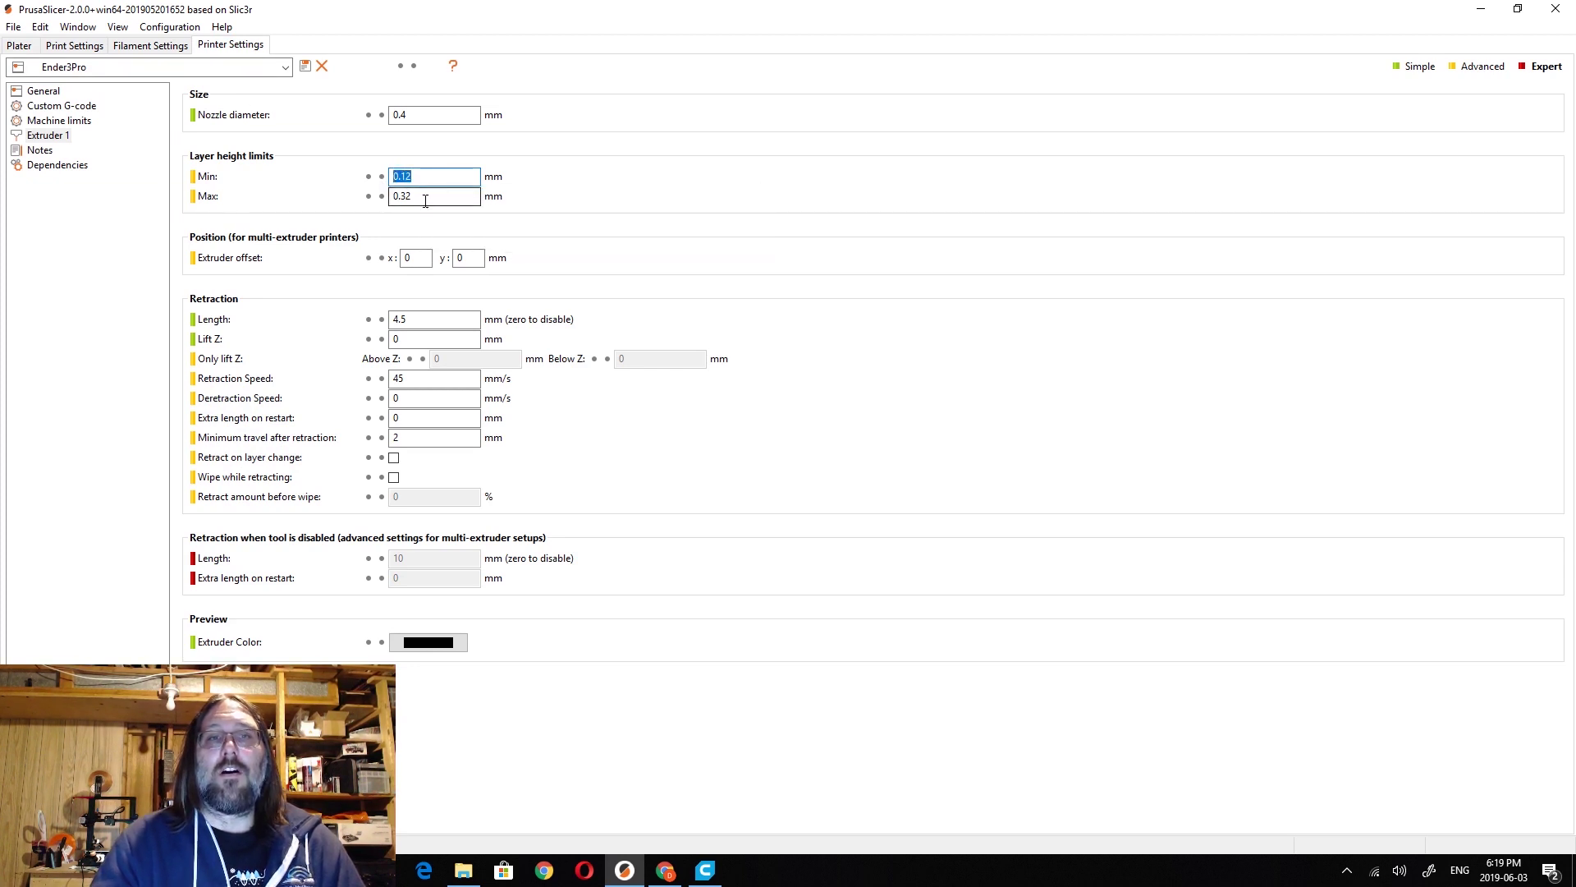
key("Tab")
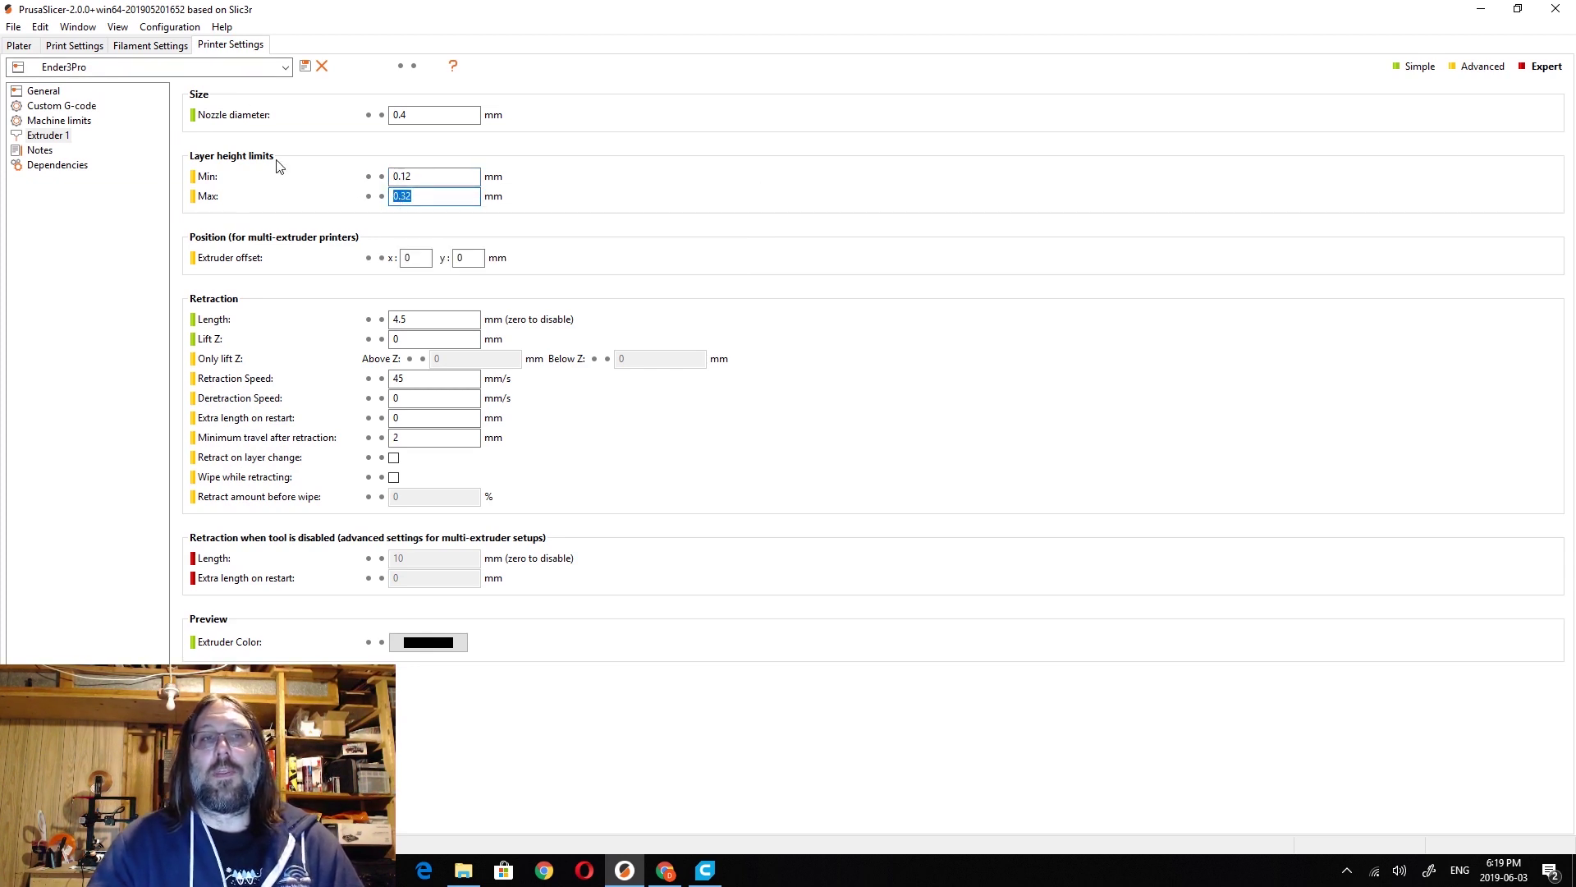
key("ctrl+1")
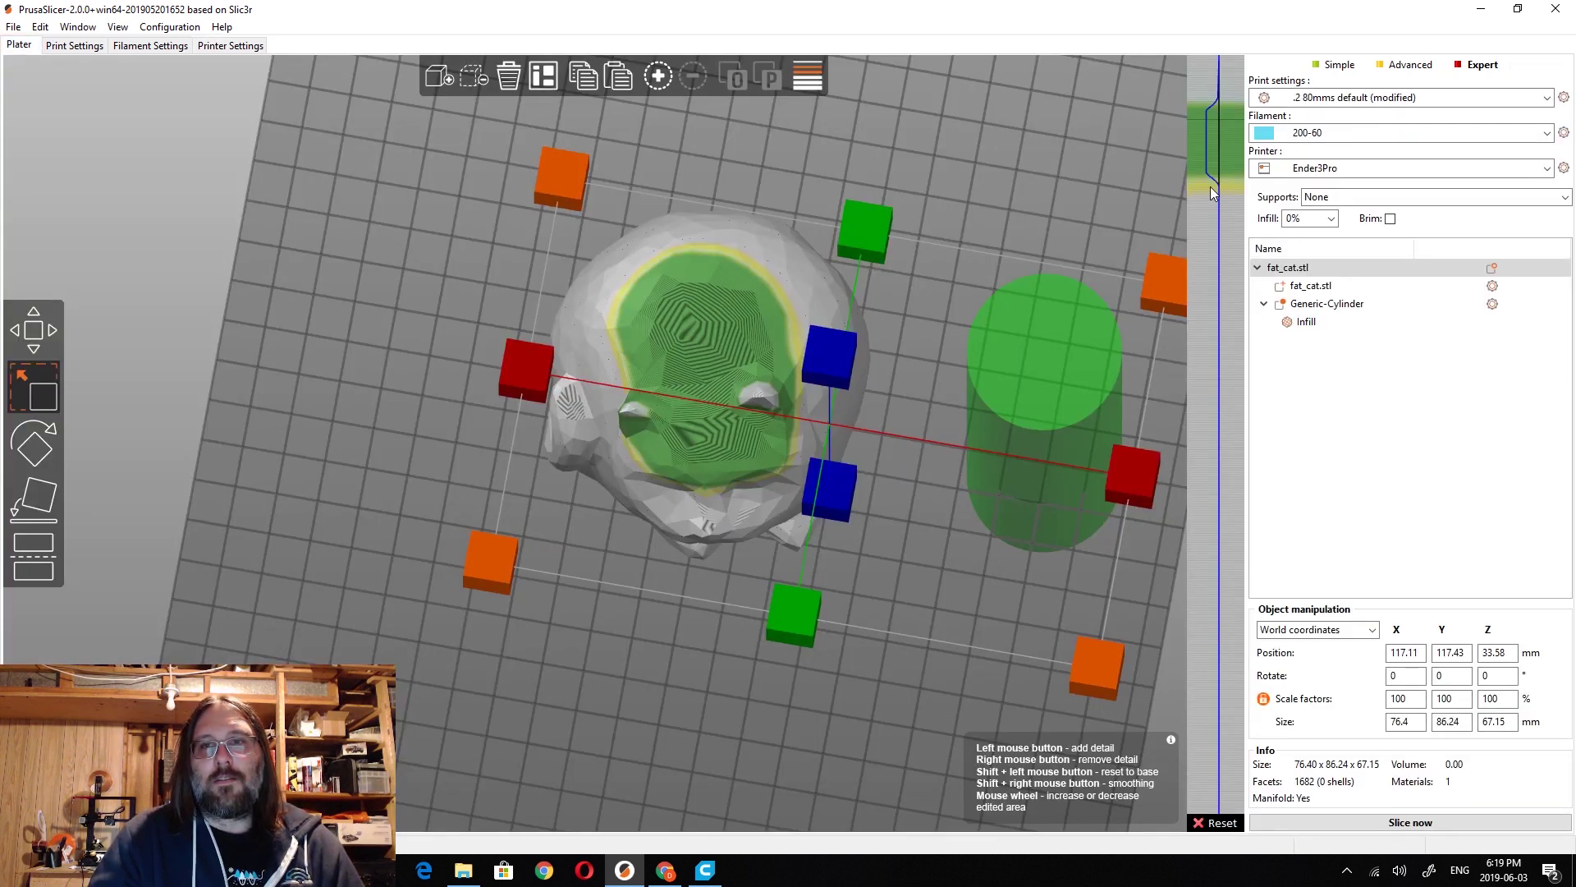
Step: Reset the layer height profile and move the cylinder back onto the cat's head at X −2.16, Y 14.94
left_click_drag(1210, 187, 1210, 183)
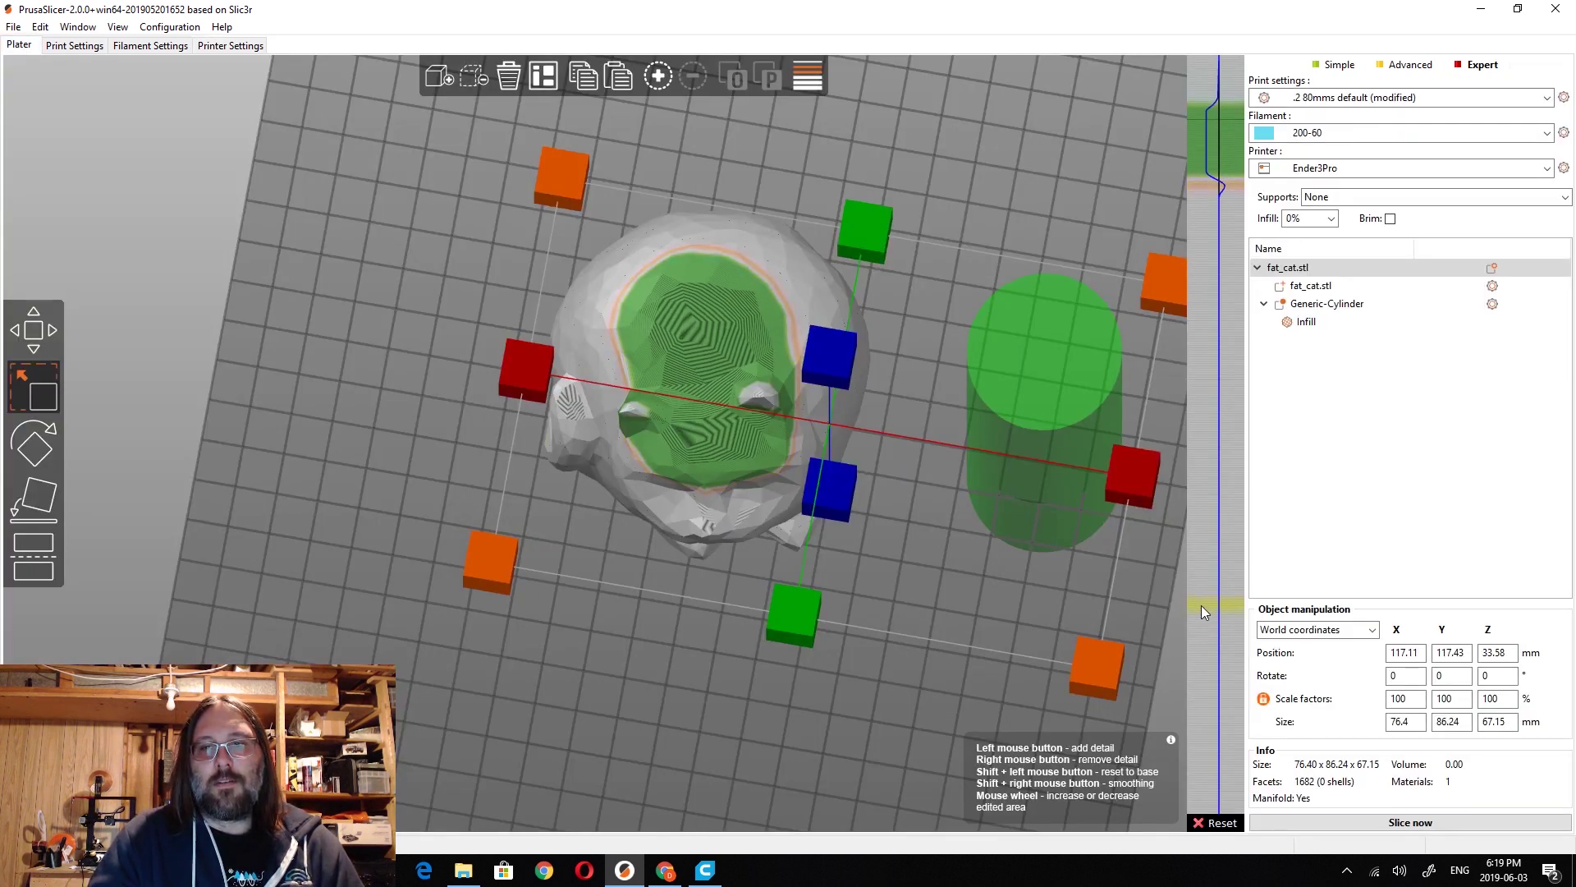
left_click(1213, 824)
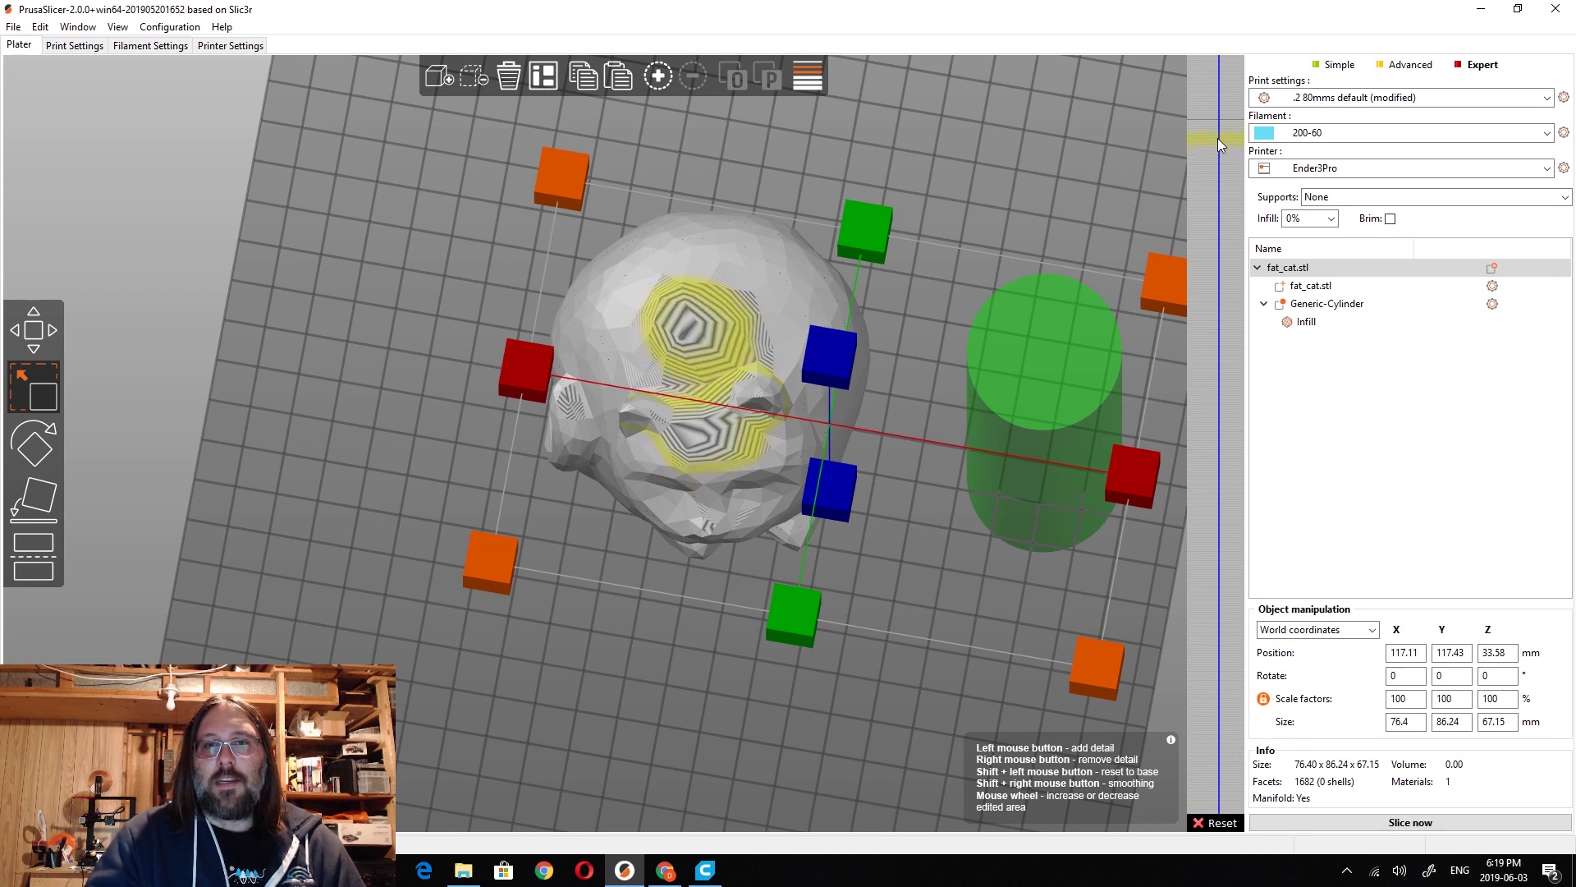
mouse_move(1203, 156)
left_mouse_down()
mouse_move(1201, 233)
mouse_move(1224, 124)
mouse_move(1204, 166)
left_mouse_up()
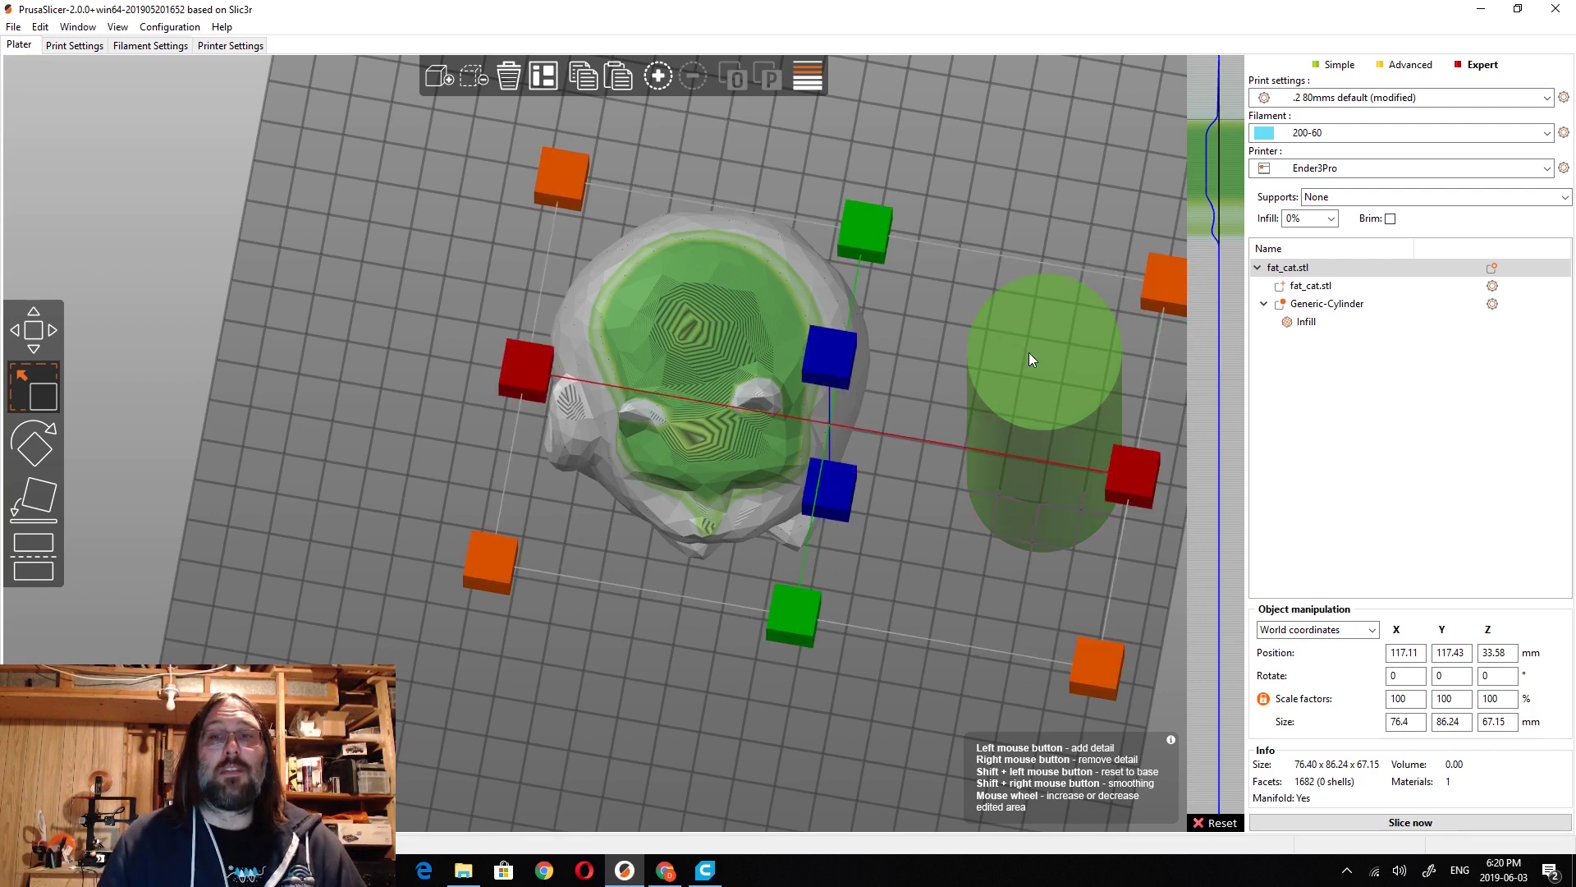
left_click(1192, 823)
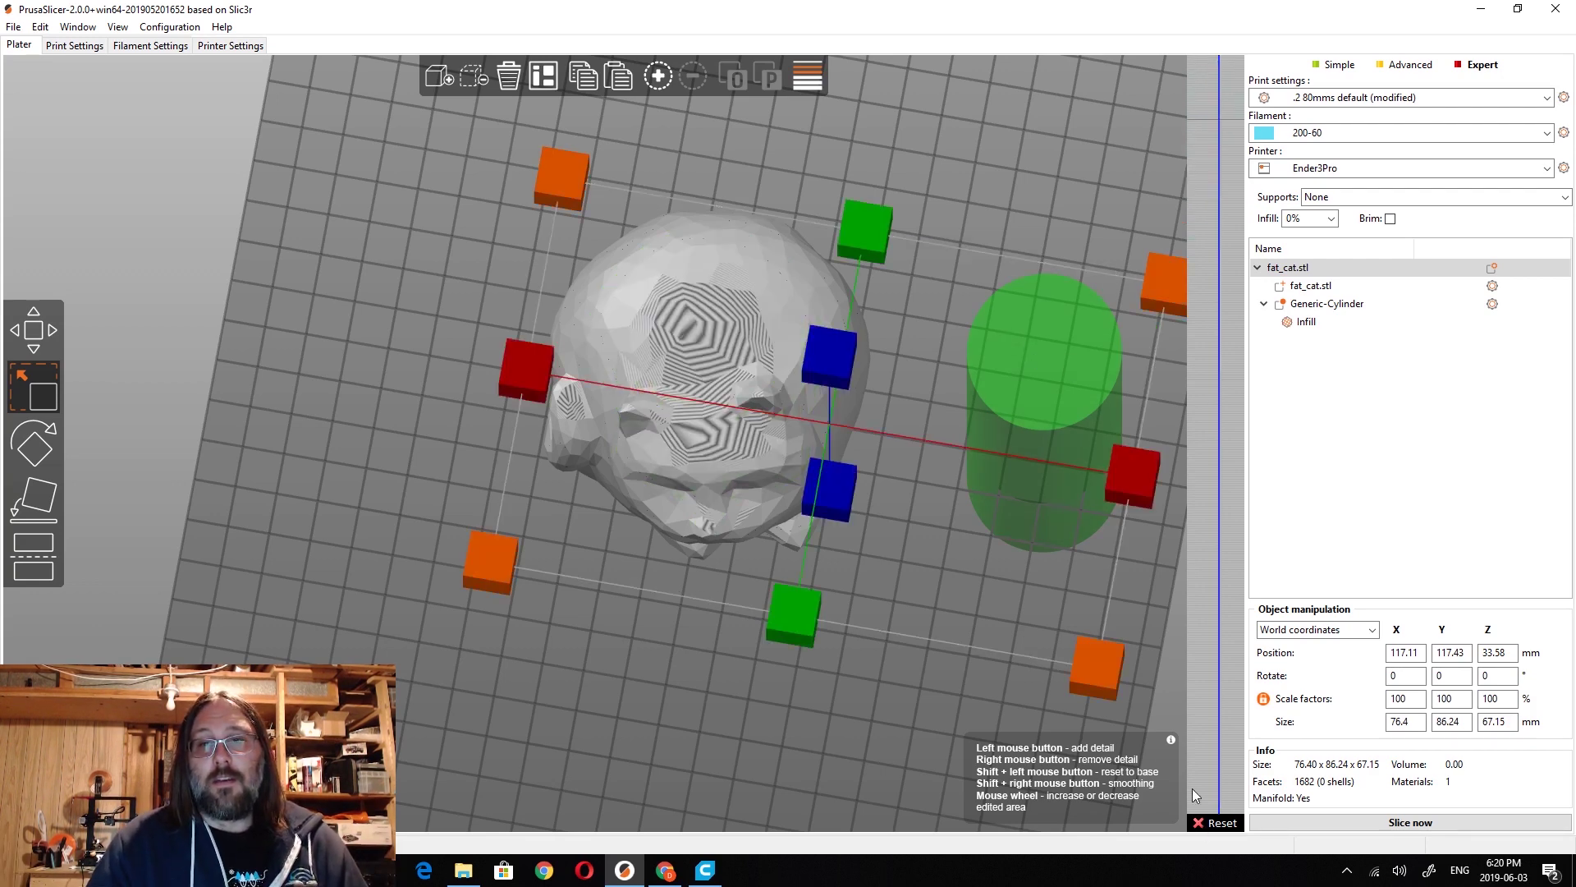
left_click(1059, 435)
left_click_drag(1093, 452, 756, 375)
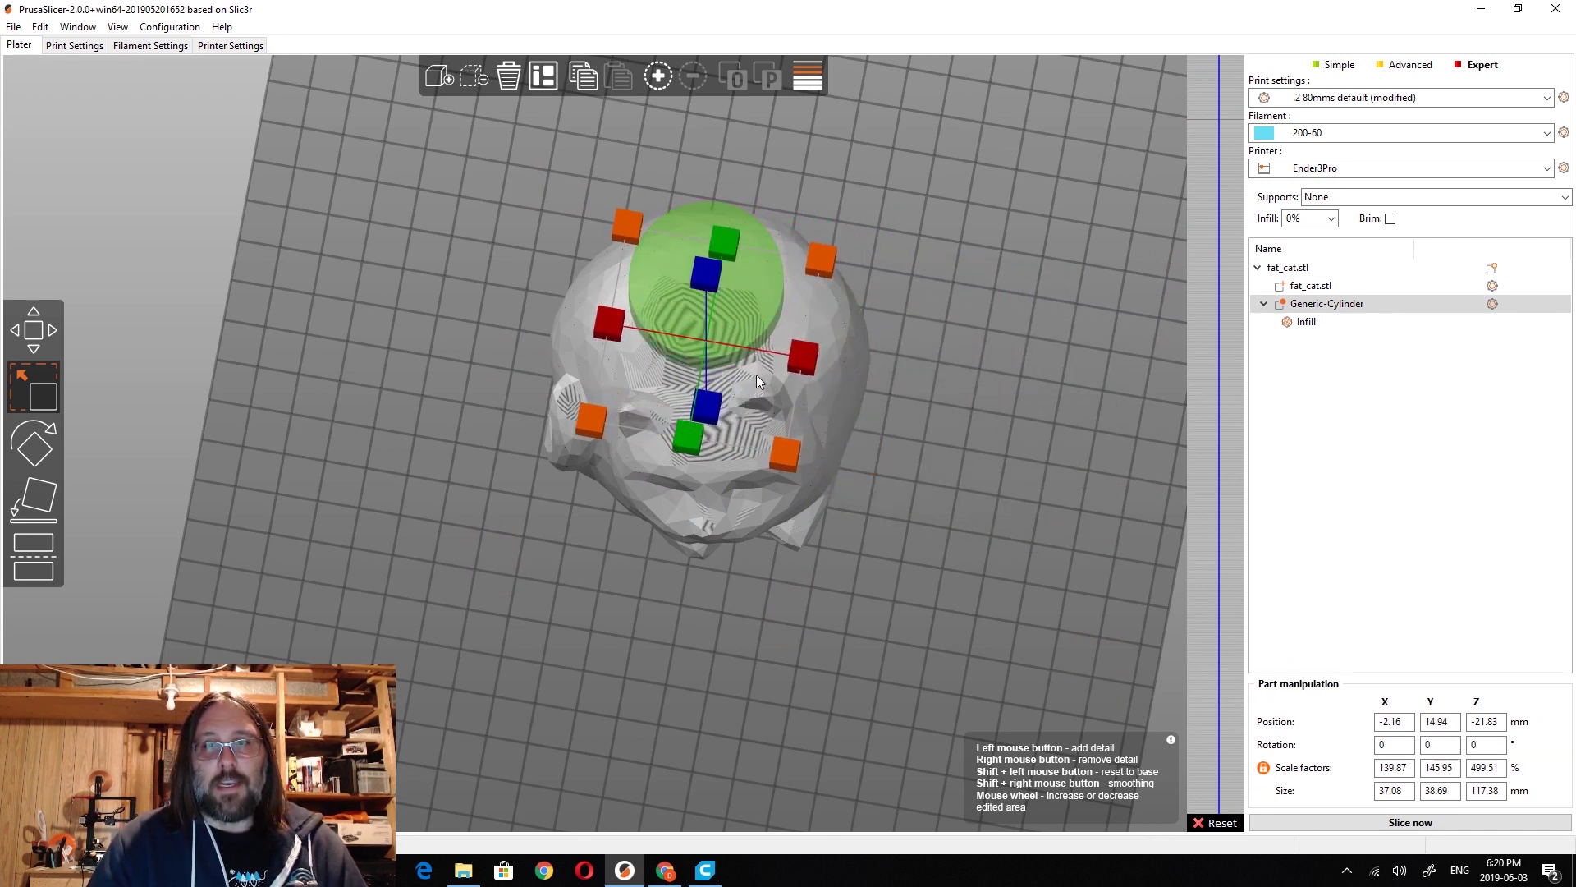
Step: Re-slice the cat (10.77 m filament, 2h 43m 41s) and review its layers up to 67.00 mm
left_click(1408, 823)
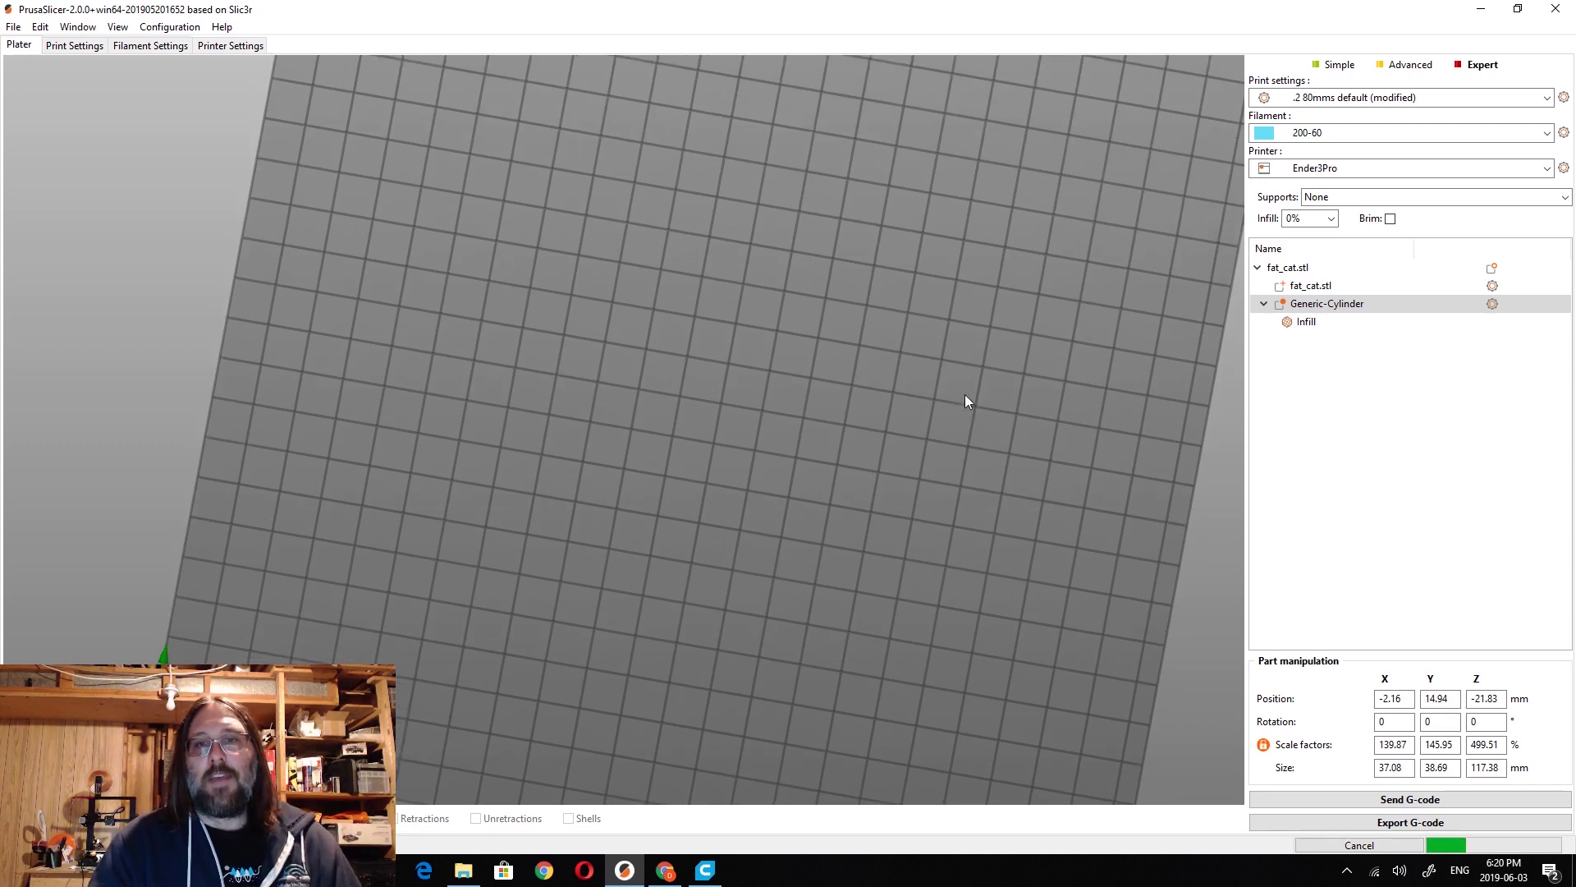
left_click_drag(964, 401, 835, 337)
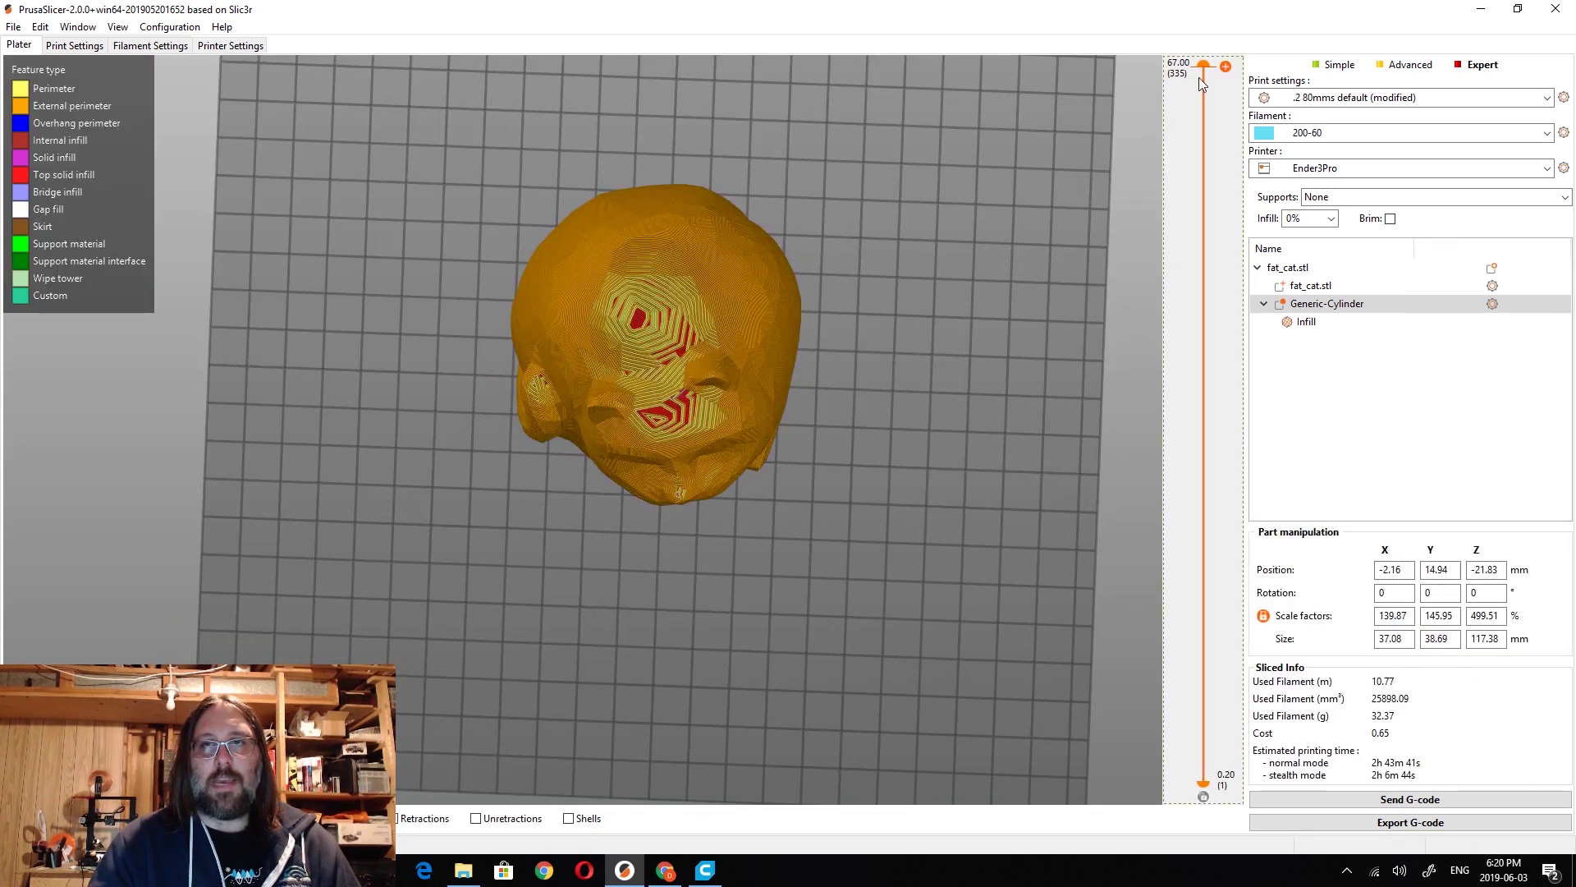
mouse_move(1200, 62)
left_mouse_down()
mouse_move(1197, 186)
mouse_move(1203, 64)
left_mouse_up()
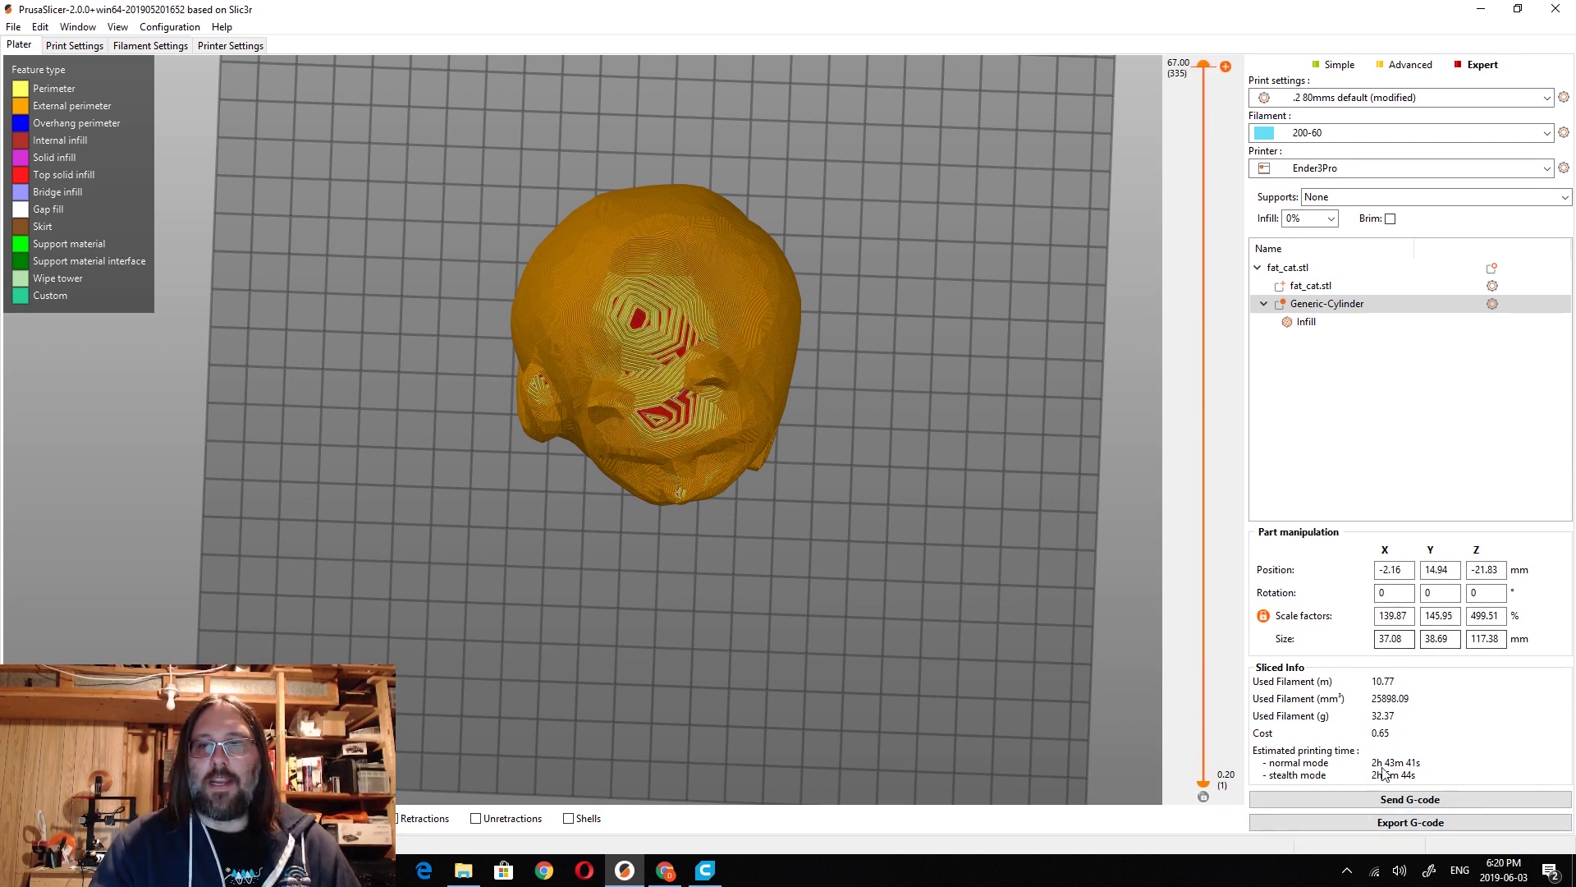